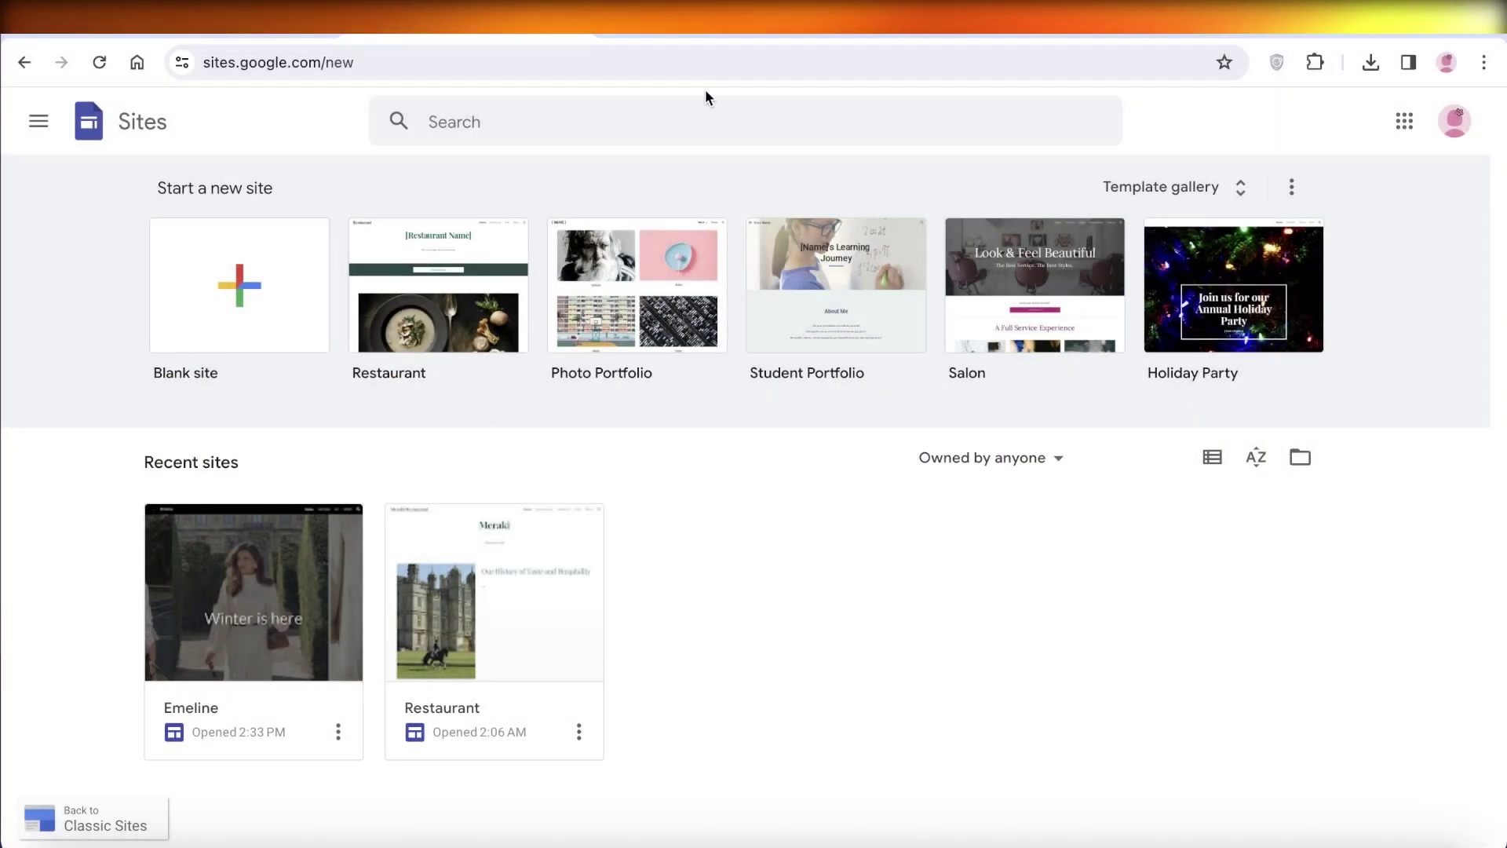
- Look over the existing Emeline site, then browse the full Google Sites template gallery
left_click(723, 36)
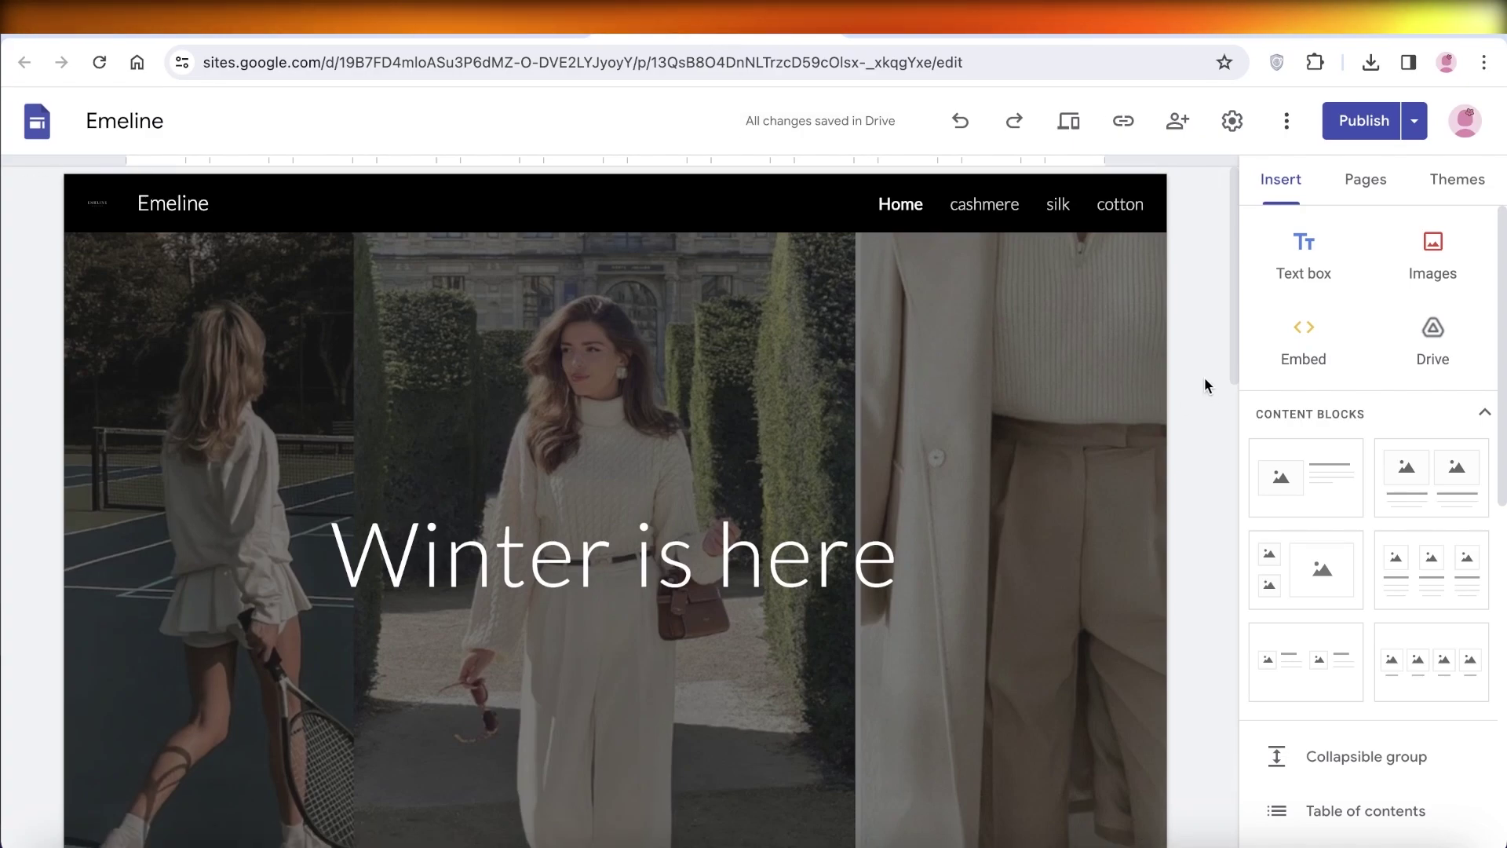
scroll(1203, 372, "down", 7)
scroll(1199, 366, "down", 8)
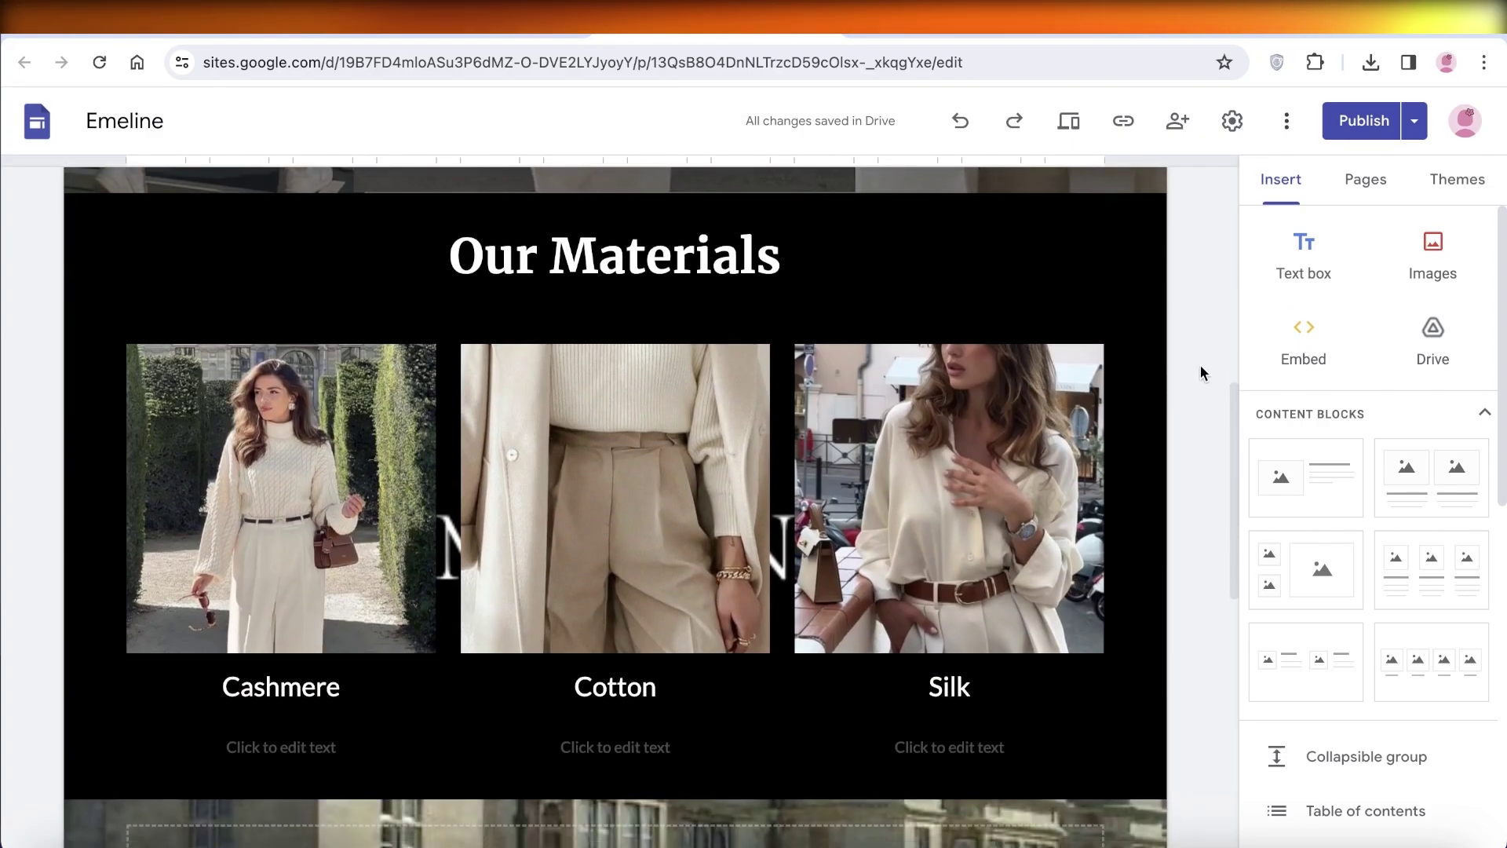
scroll(1198, 365, "down", 3)
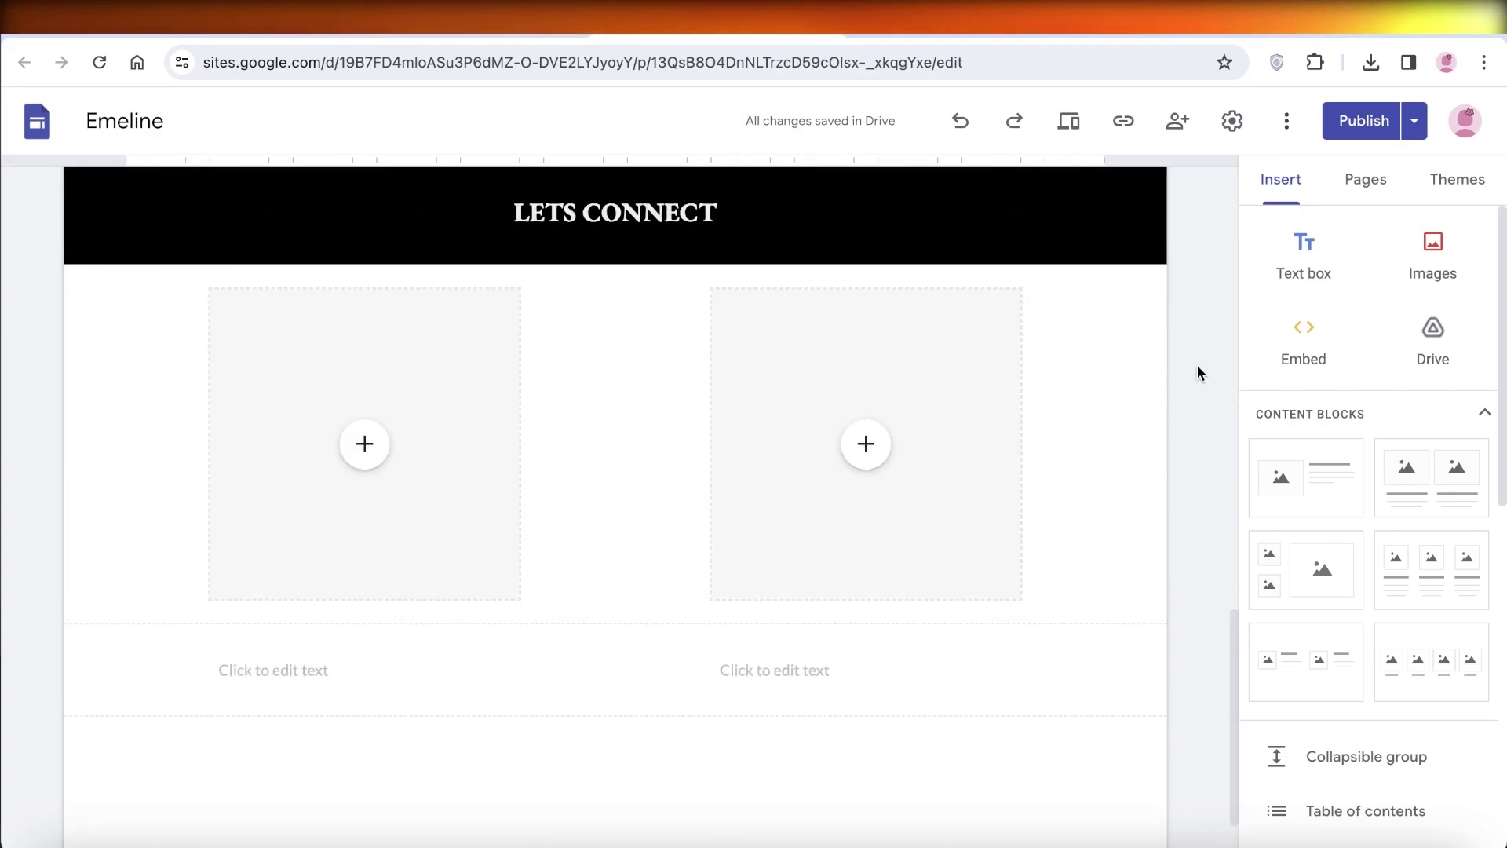
scroll(1198, 369, "up", 15)
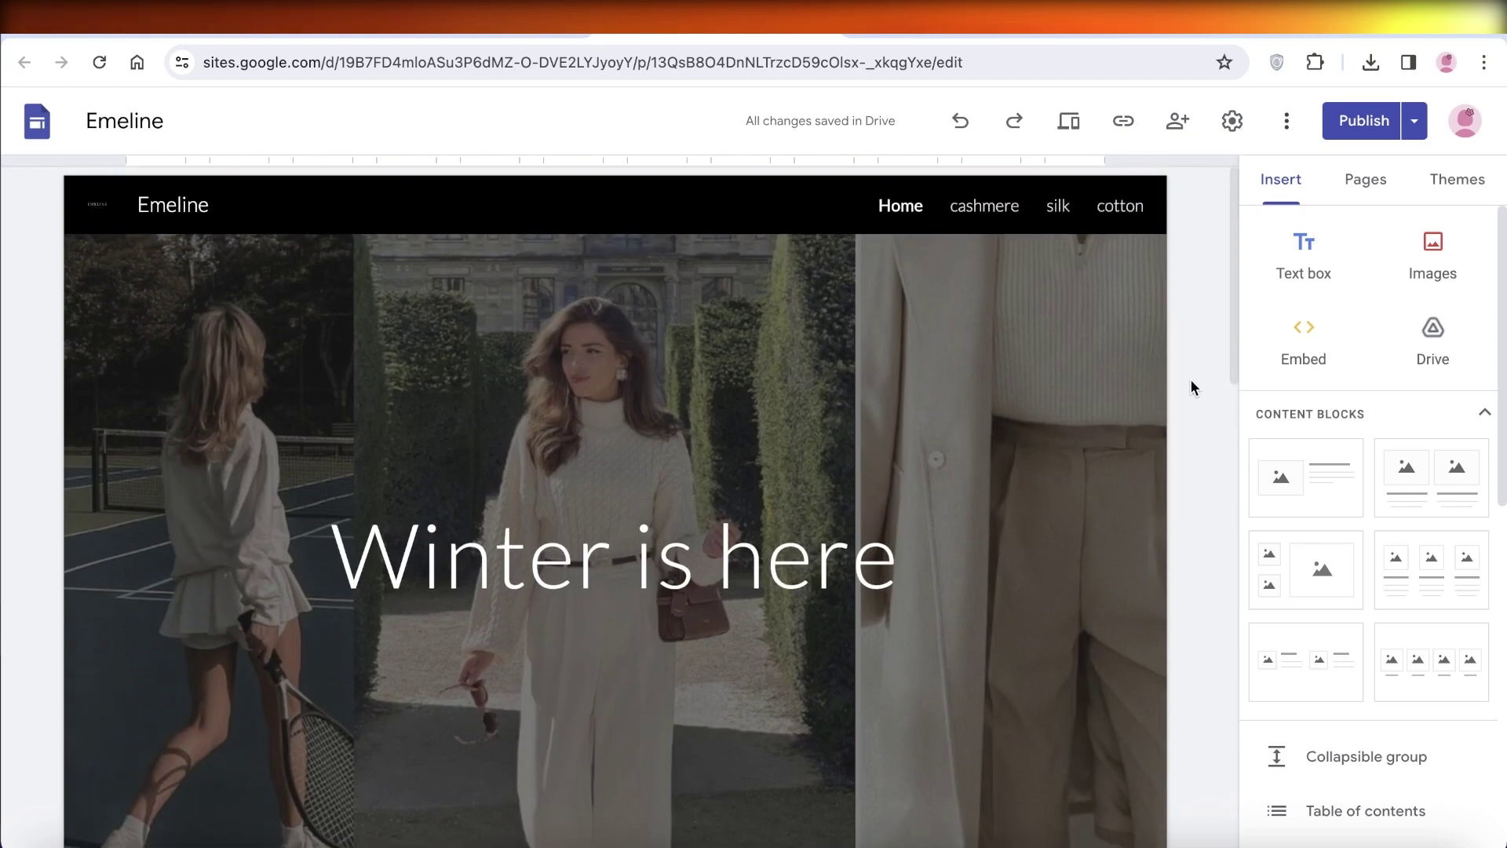
left_click(545, 37)
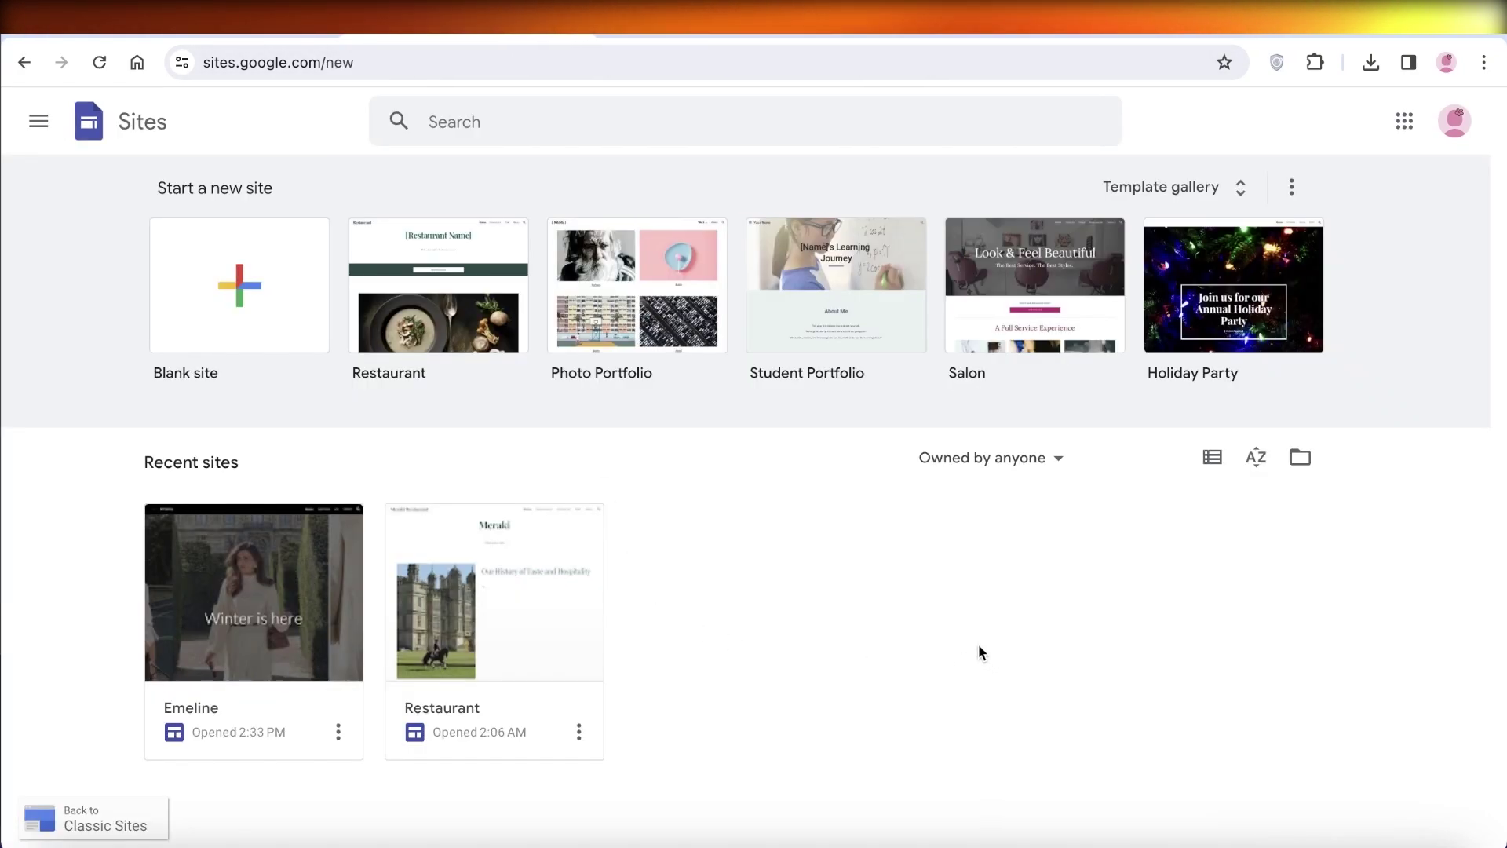
left_click(1162, 192)
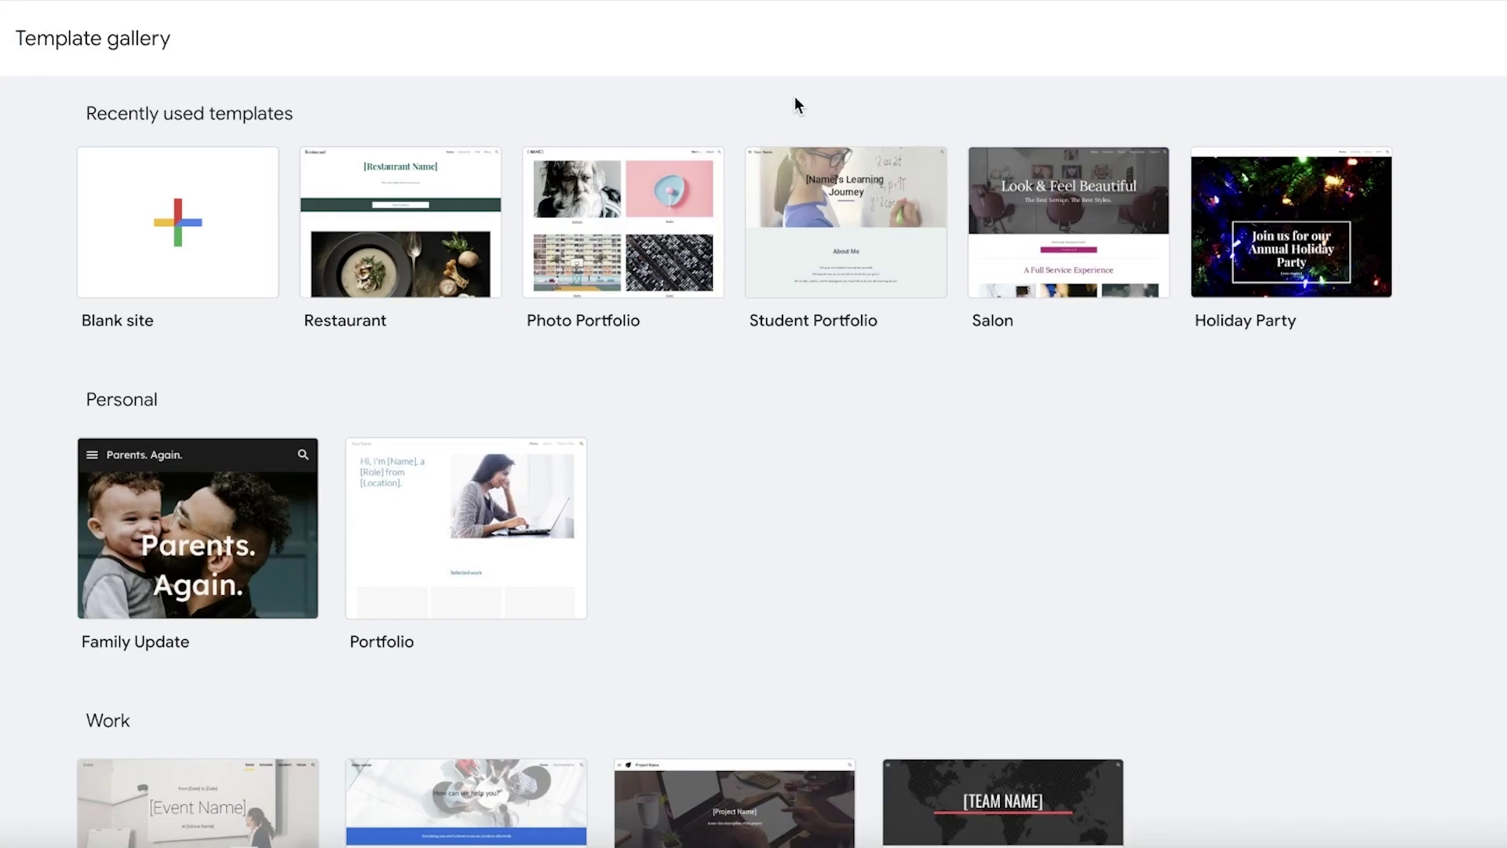
scroll(800, 156, "down", 3)
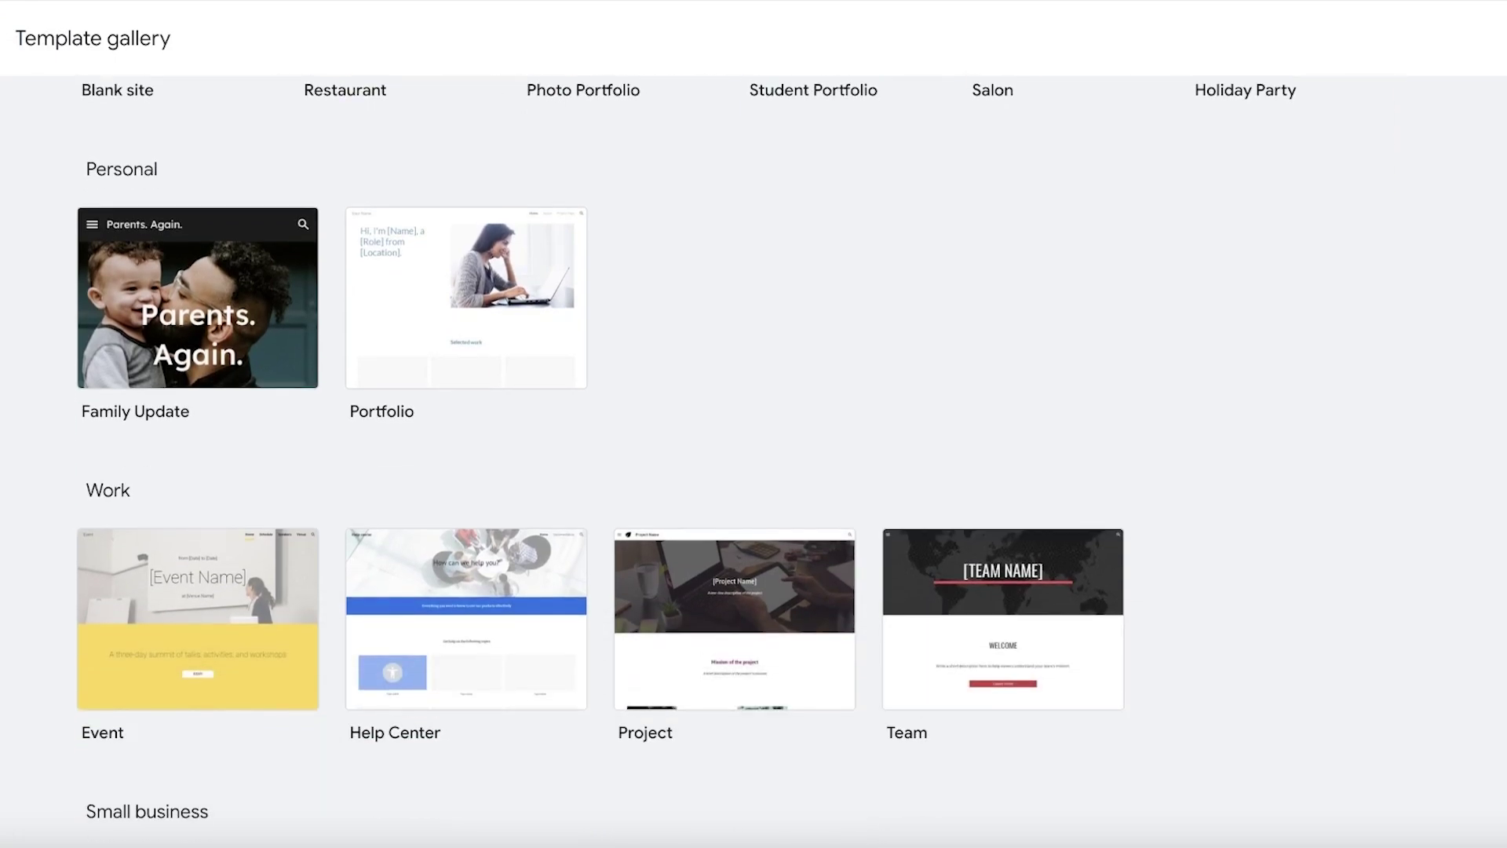
scroll(576, 312, "down", 10)
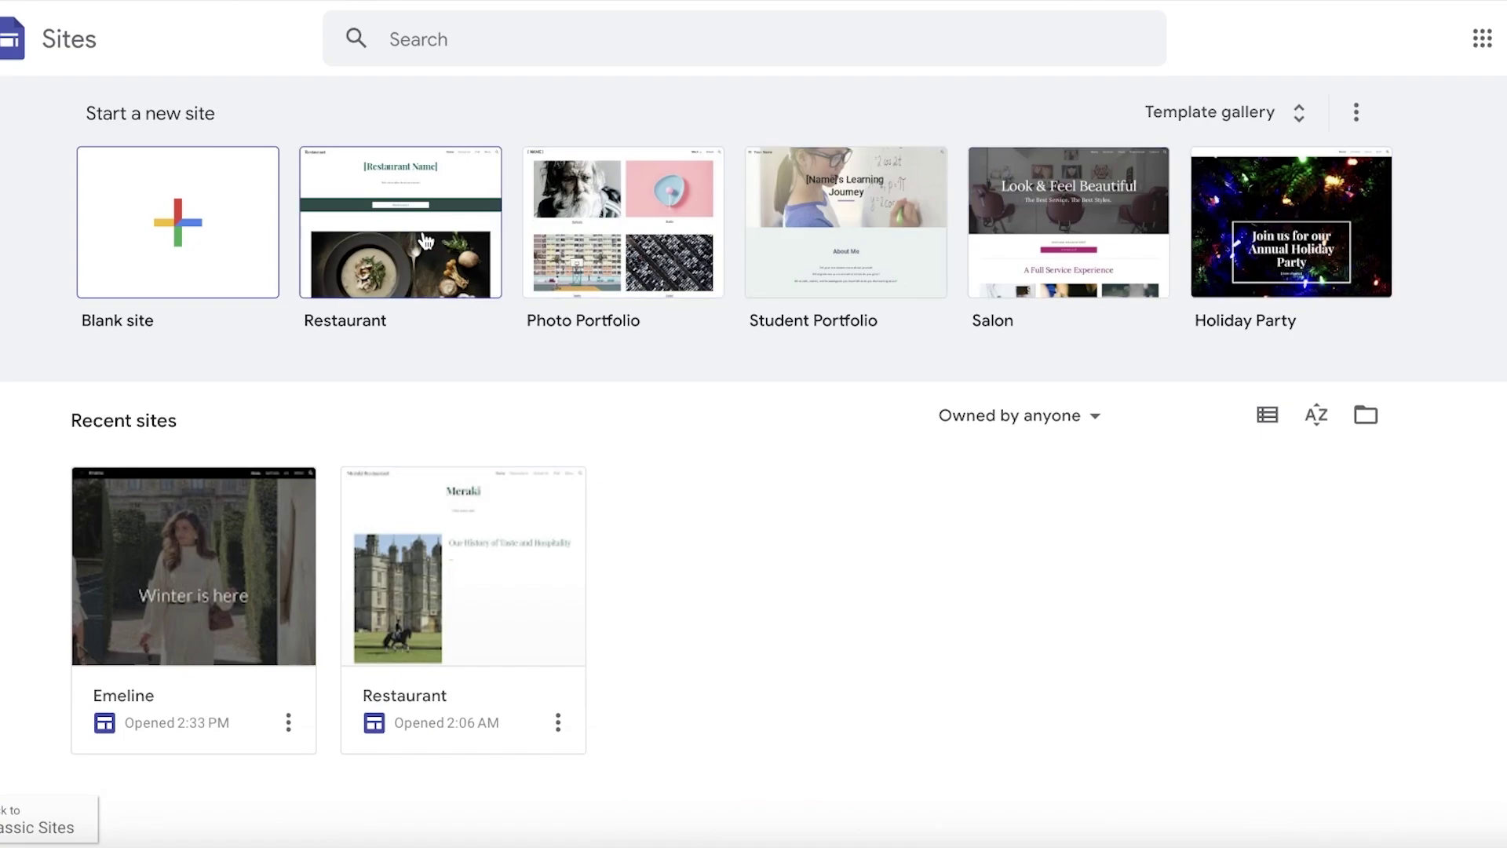
- Create a blank site and enter 'Emeline Fashion' as its site name
left_click(177, 255)
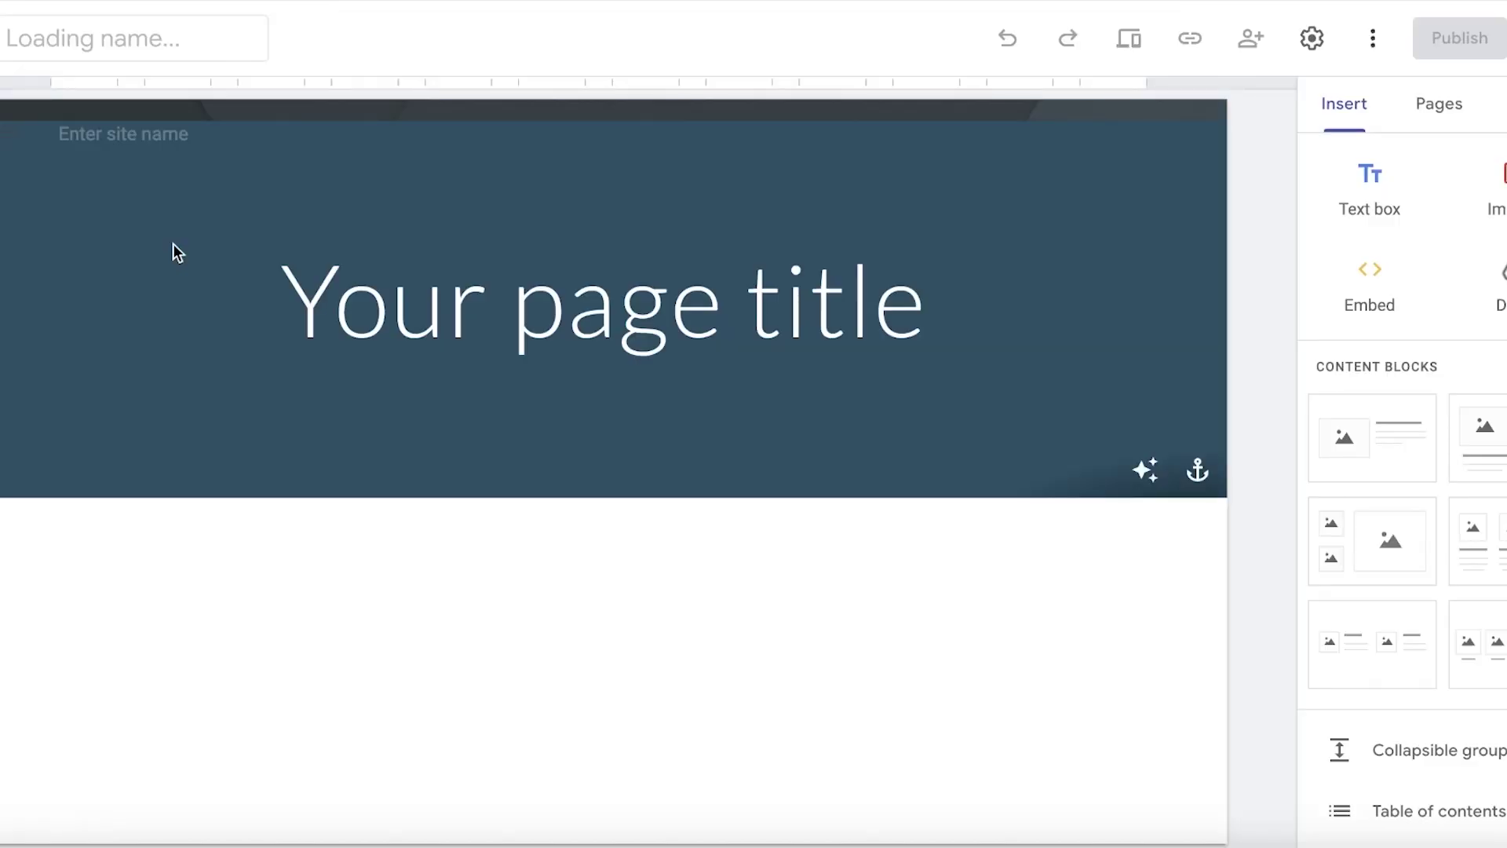
left_click(93, 133)
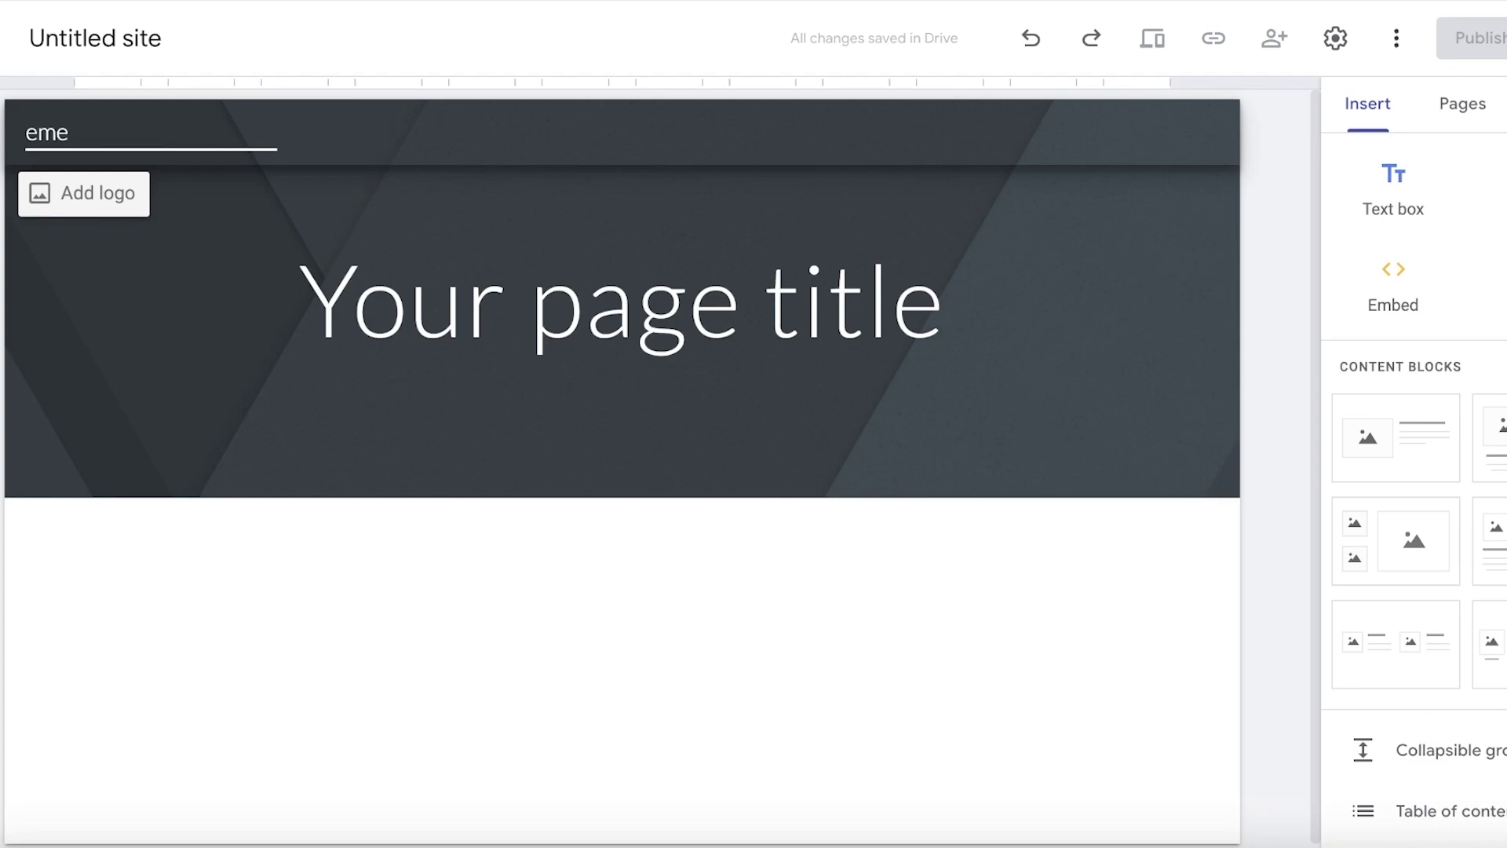
type("E")
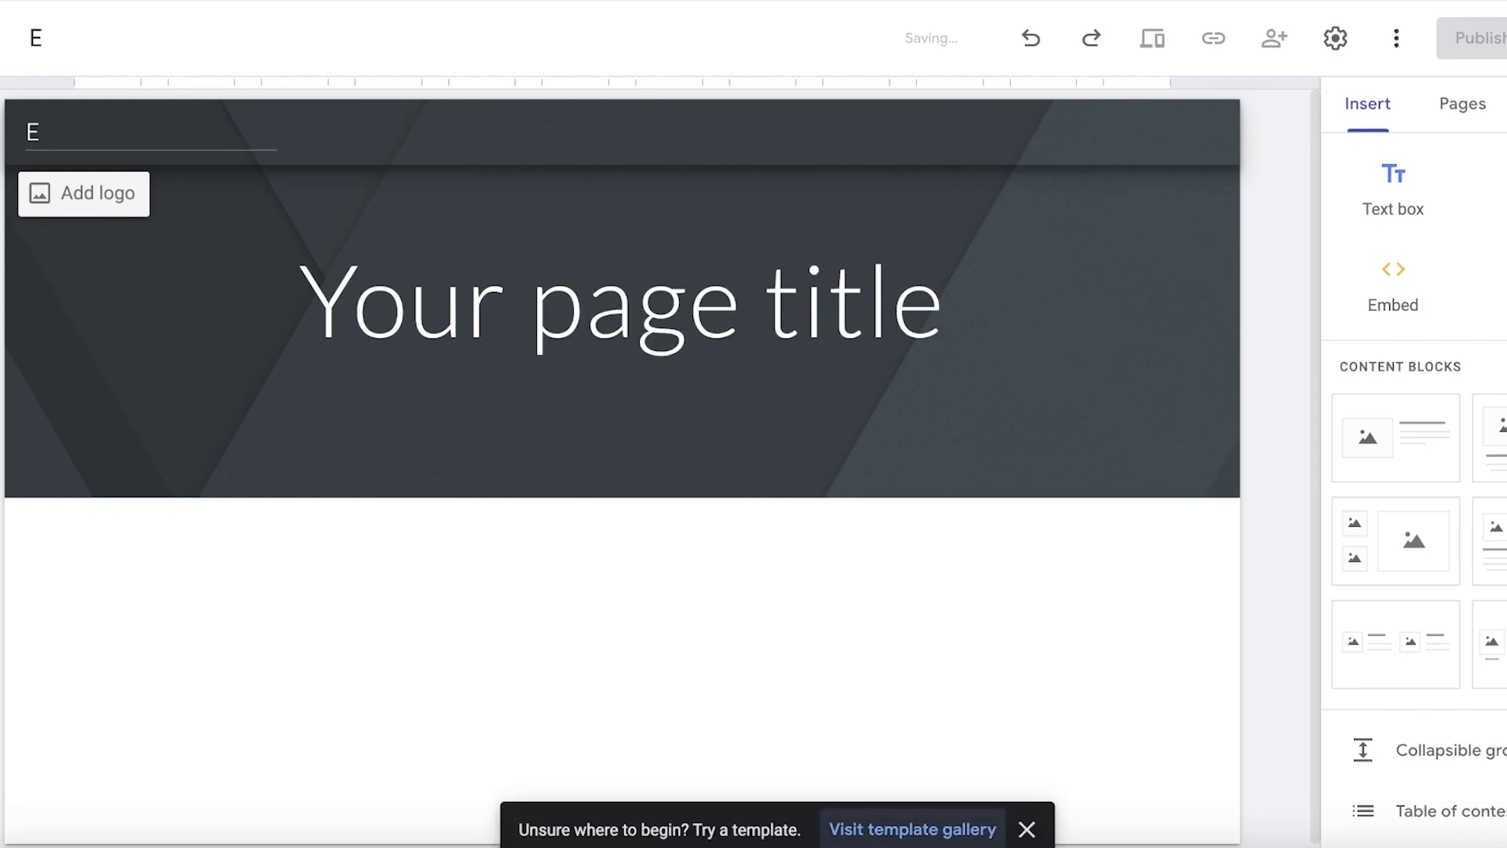
left_click(50, 135)
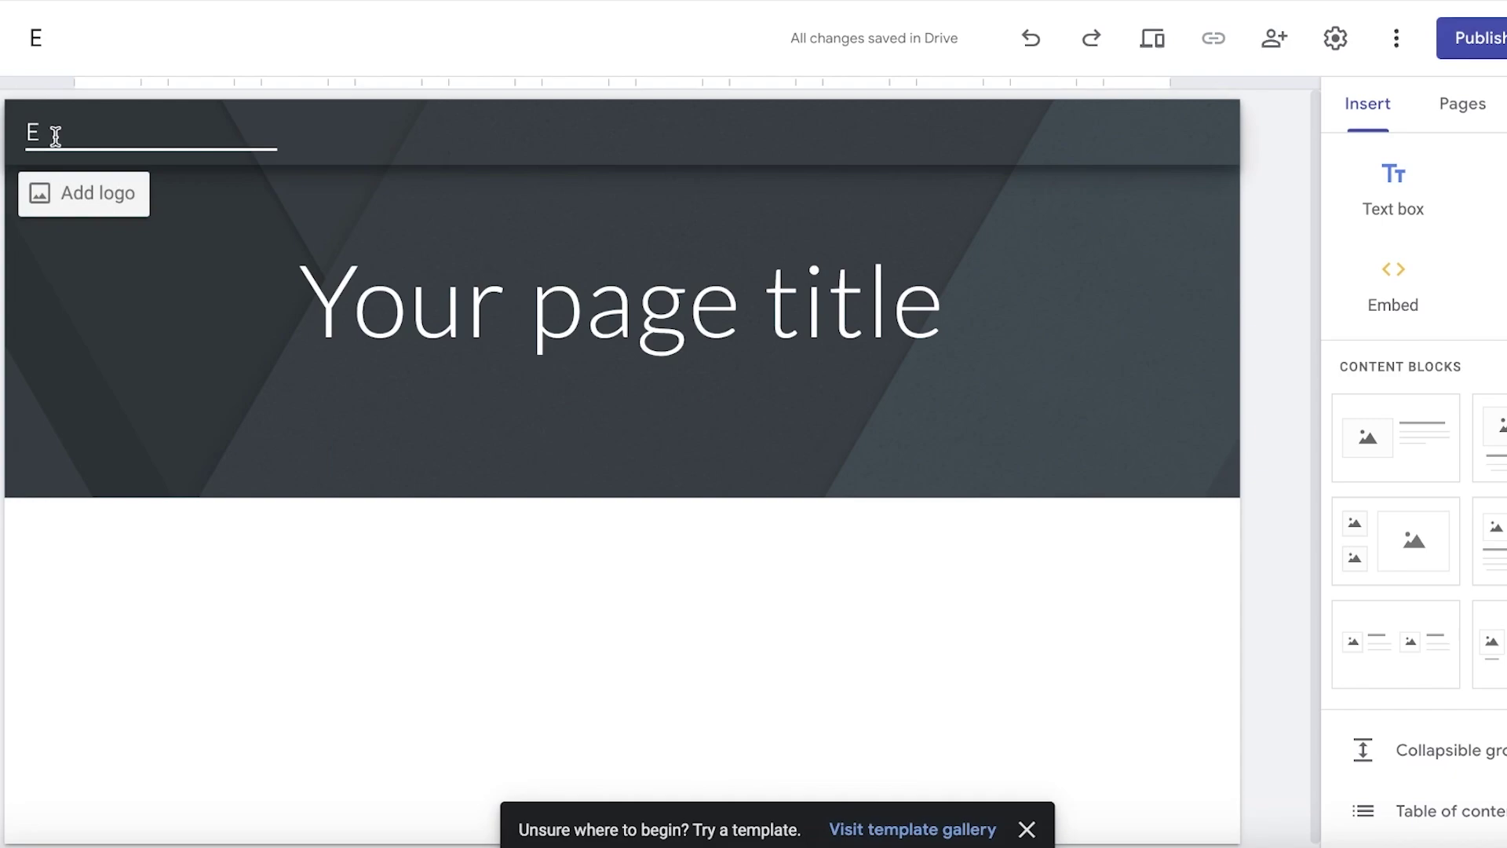
type("meline Fashion")
left_click(468, 346)
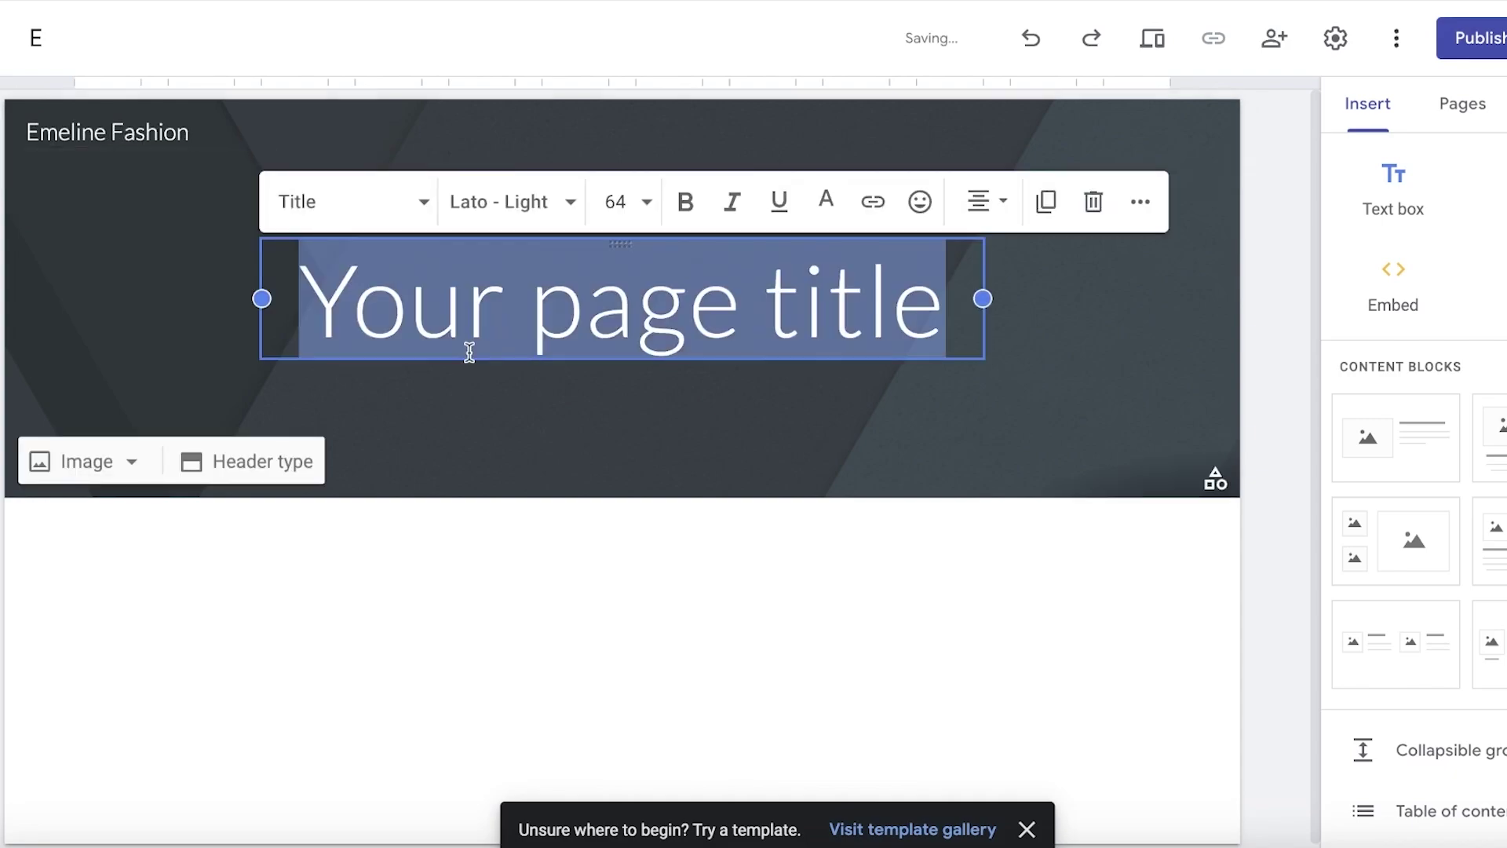
left_click(209, 222)
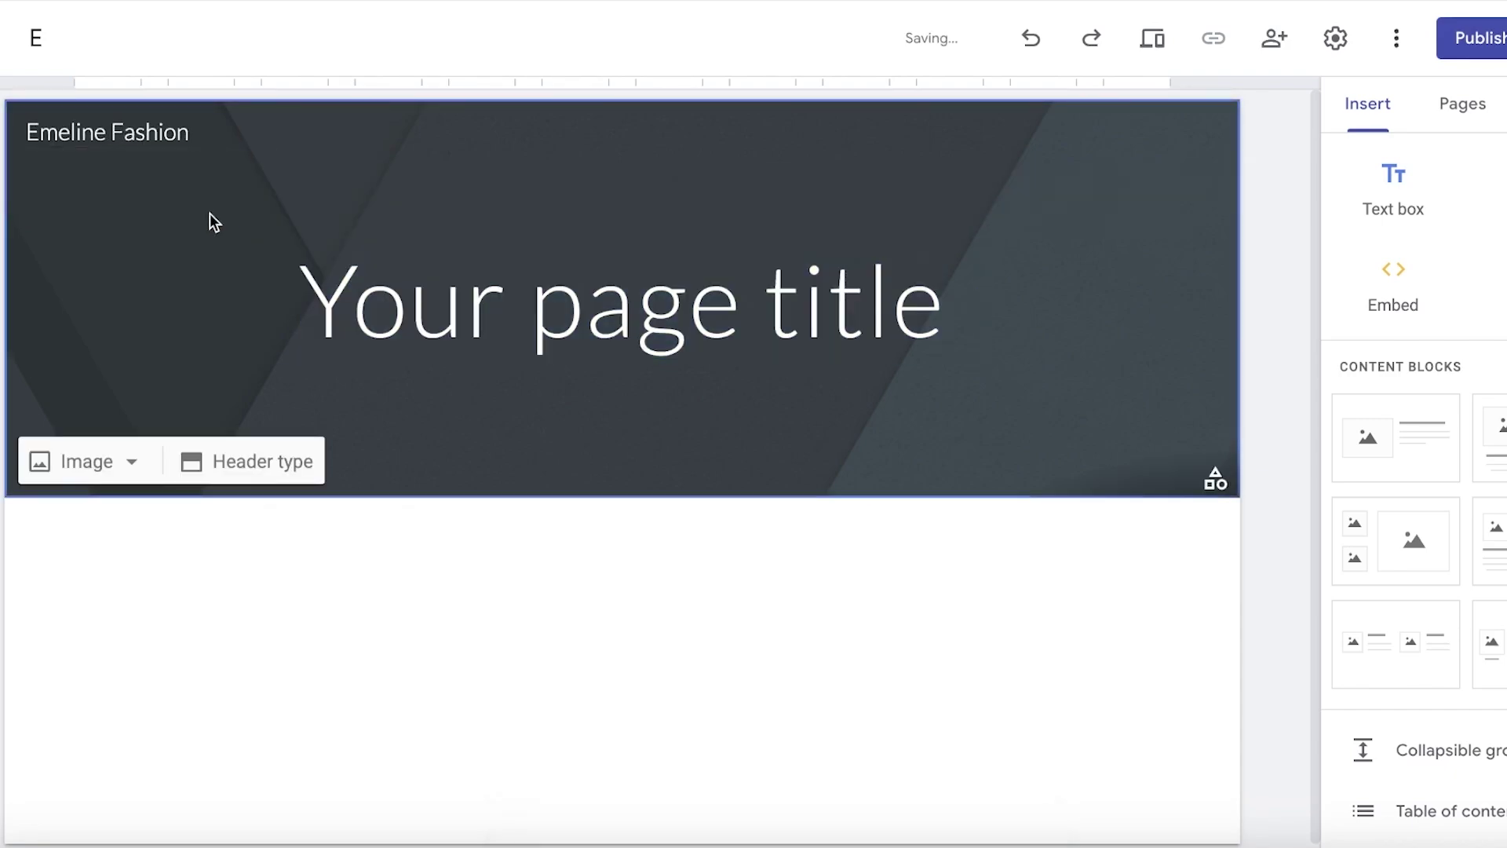
- Rename the site file to 'emelline'
left_click(45, 35)
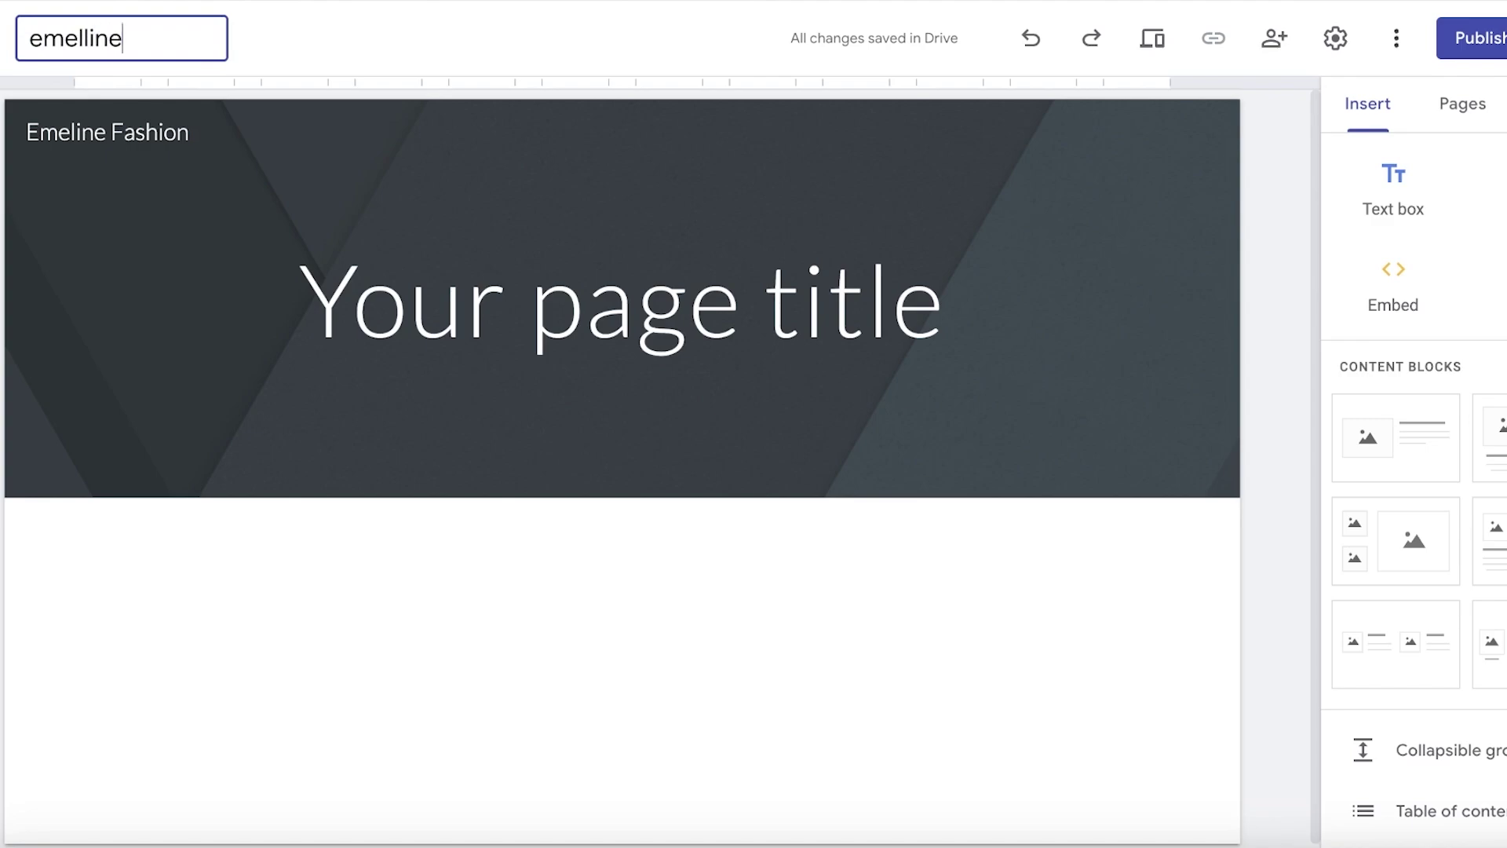
left_click(459, 308)
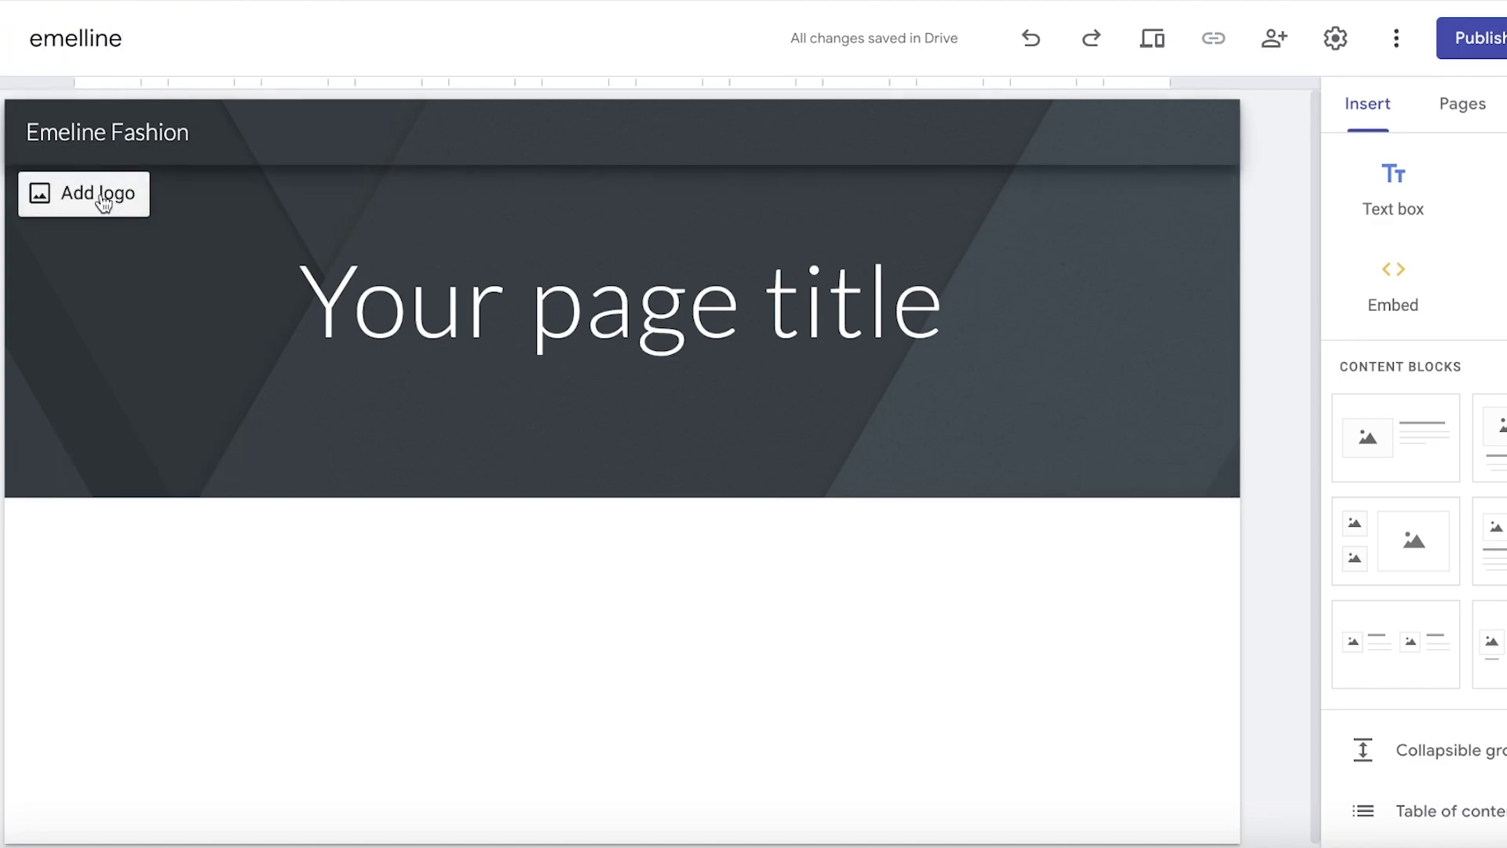
left_click(105, 202)
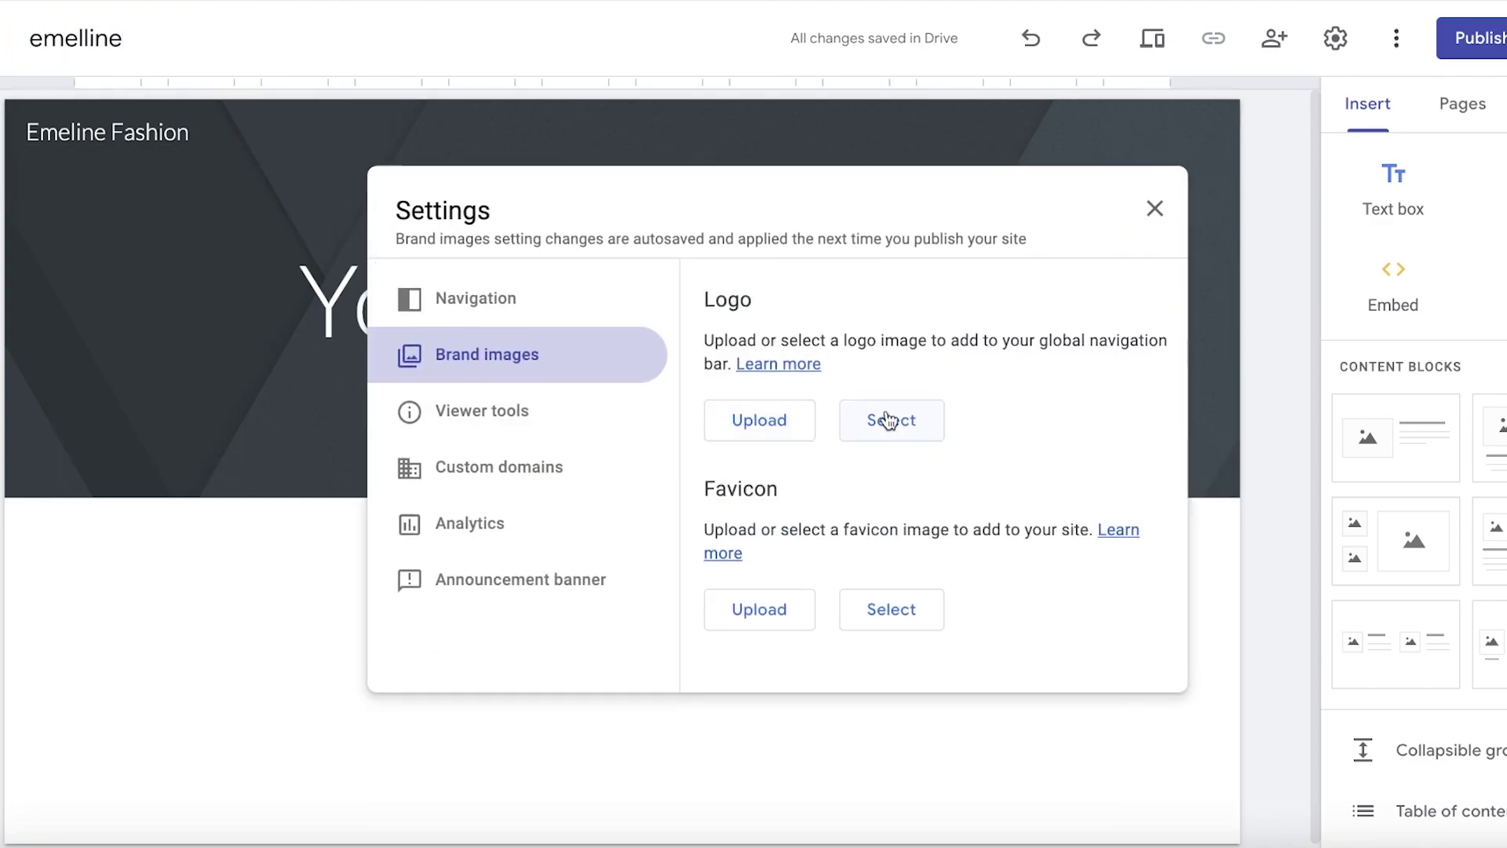
- Upload the black EMELINE logo image from the Steph folder as the site logo
left_click(928, 434)
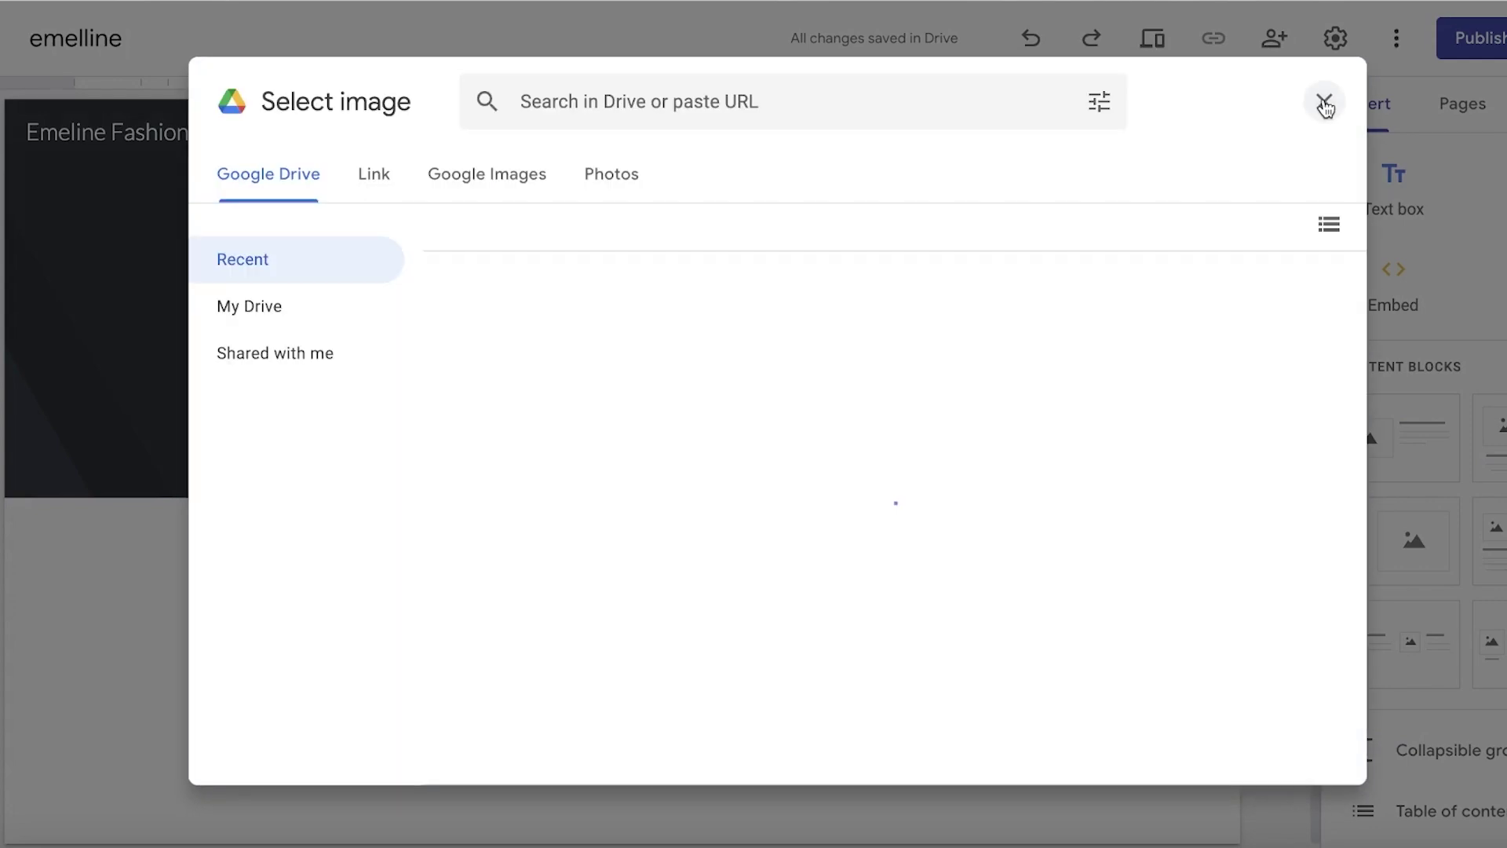
left_click(1322, 101)
left_click(779, 419)
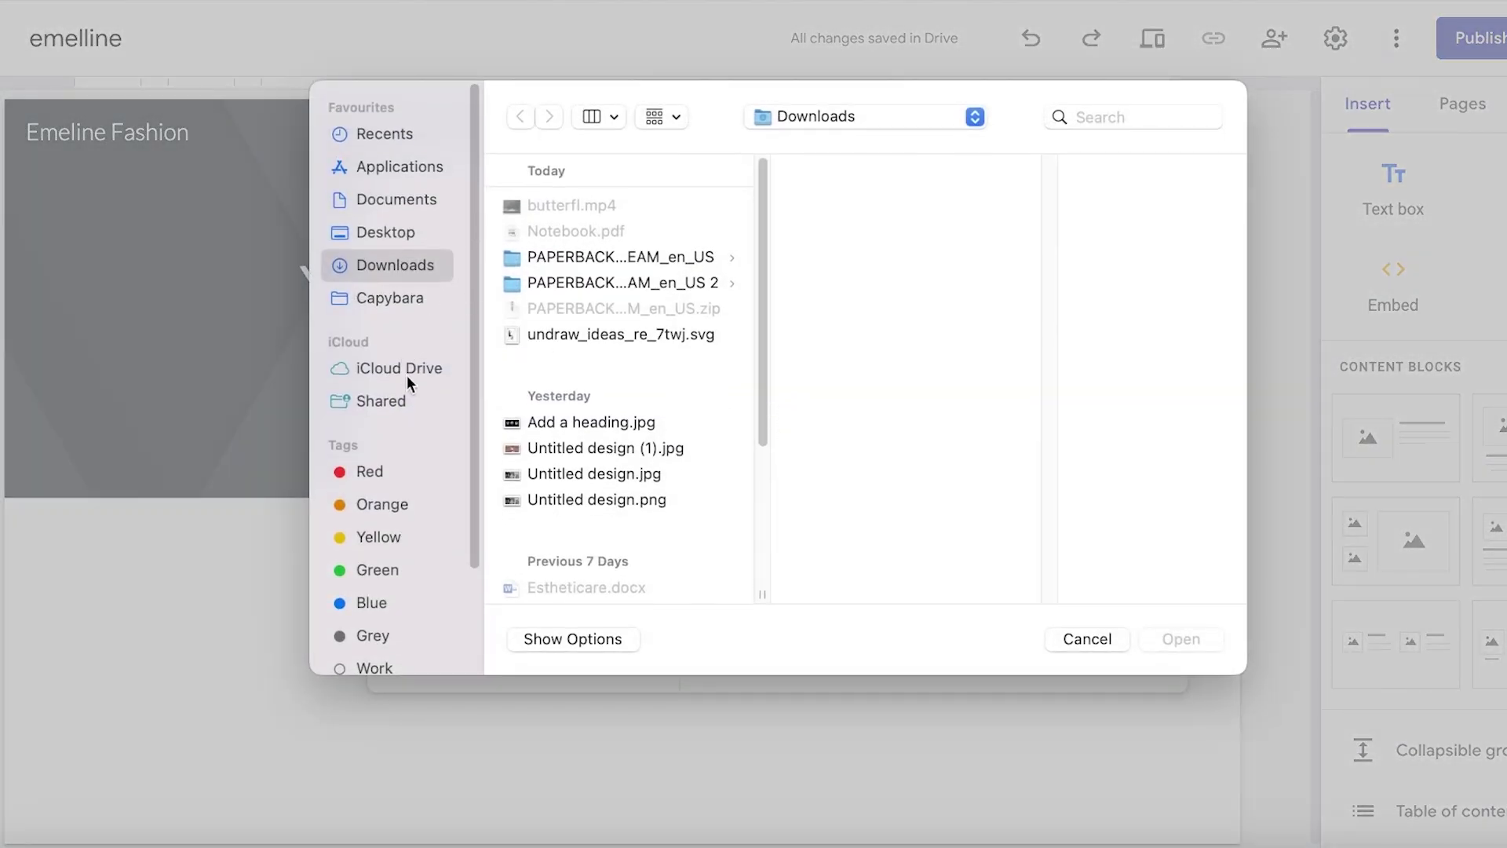
left_click(567, 454)
scroll(625, 439, "down", 3)
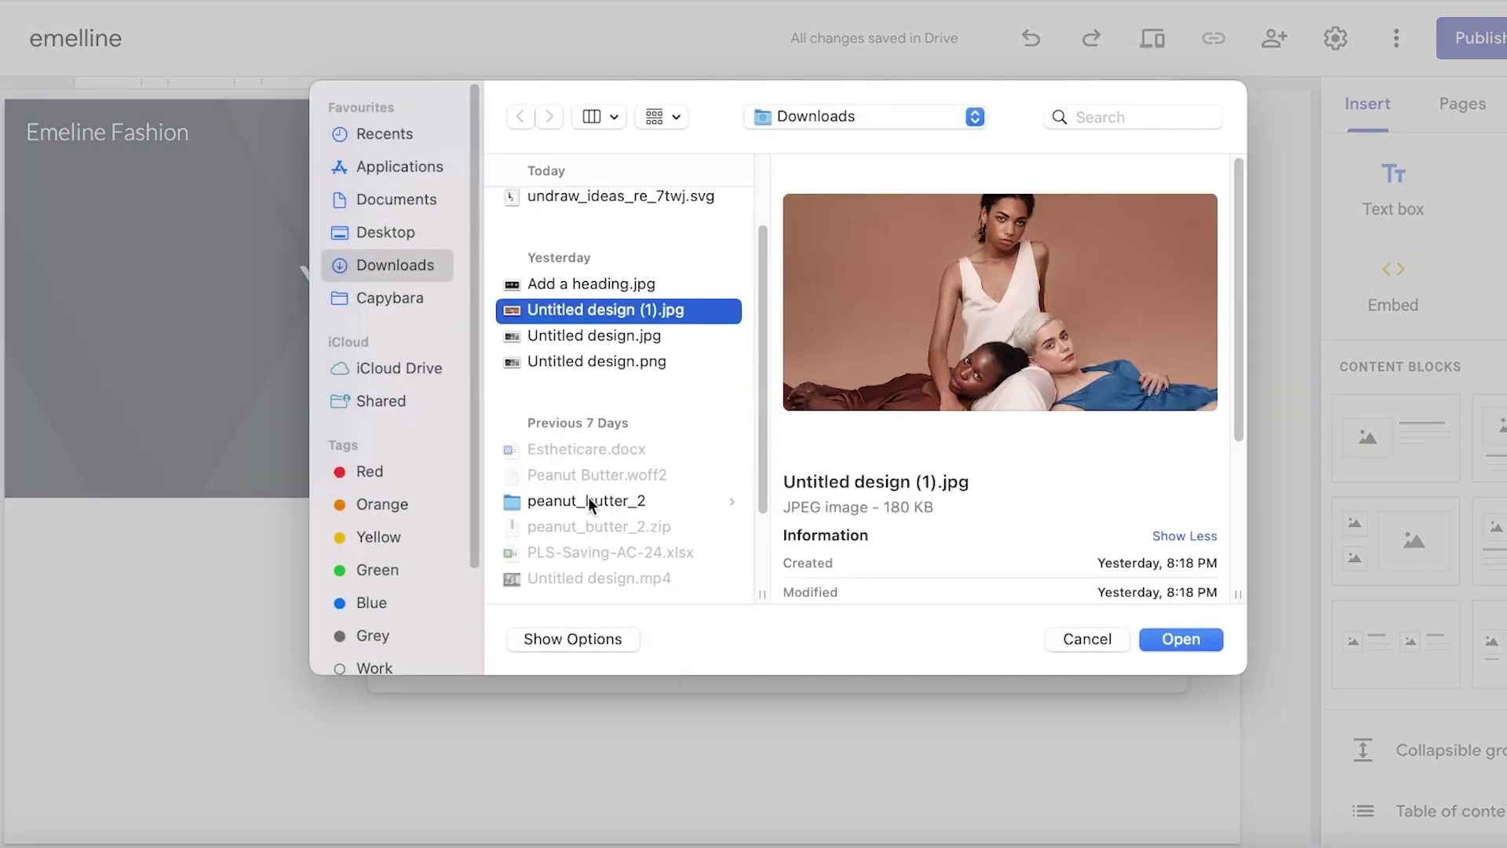
left_click(387, 297)
left_click(387, 267)
scroll(622, 439, "down", 5)
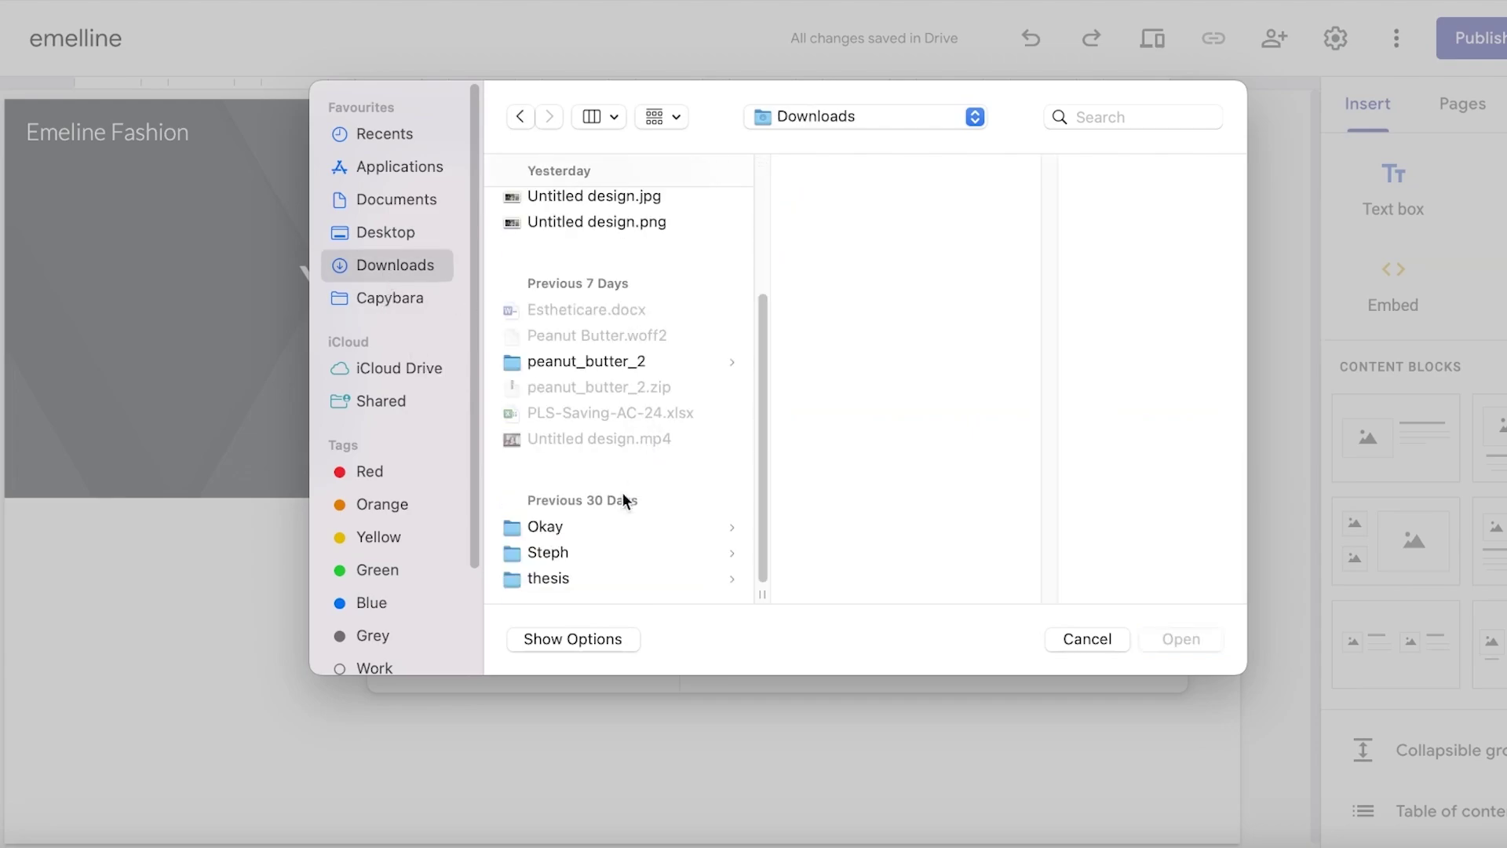
left_click(597, 553)
double_click(832, 206)
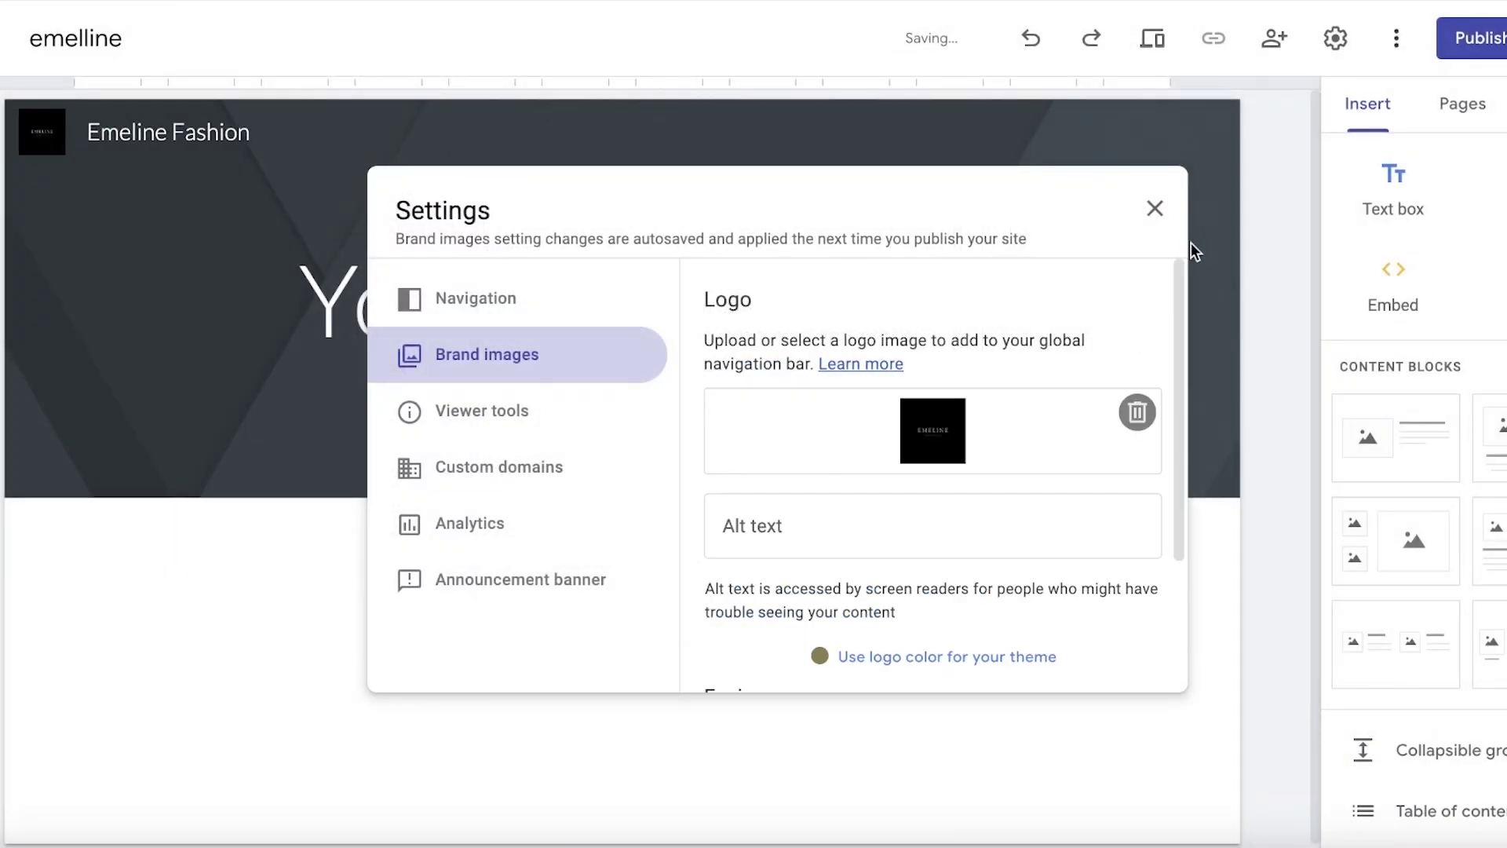
left_click(1156, 206)
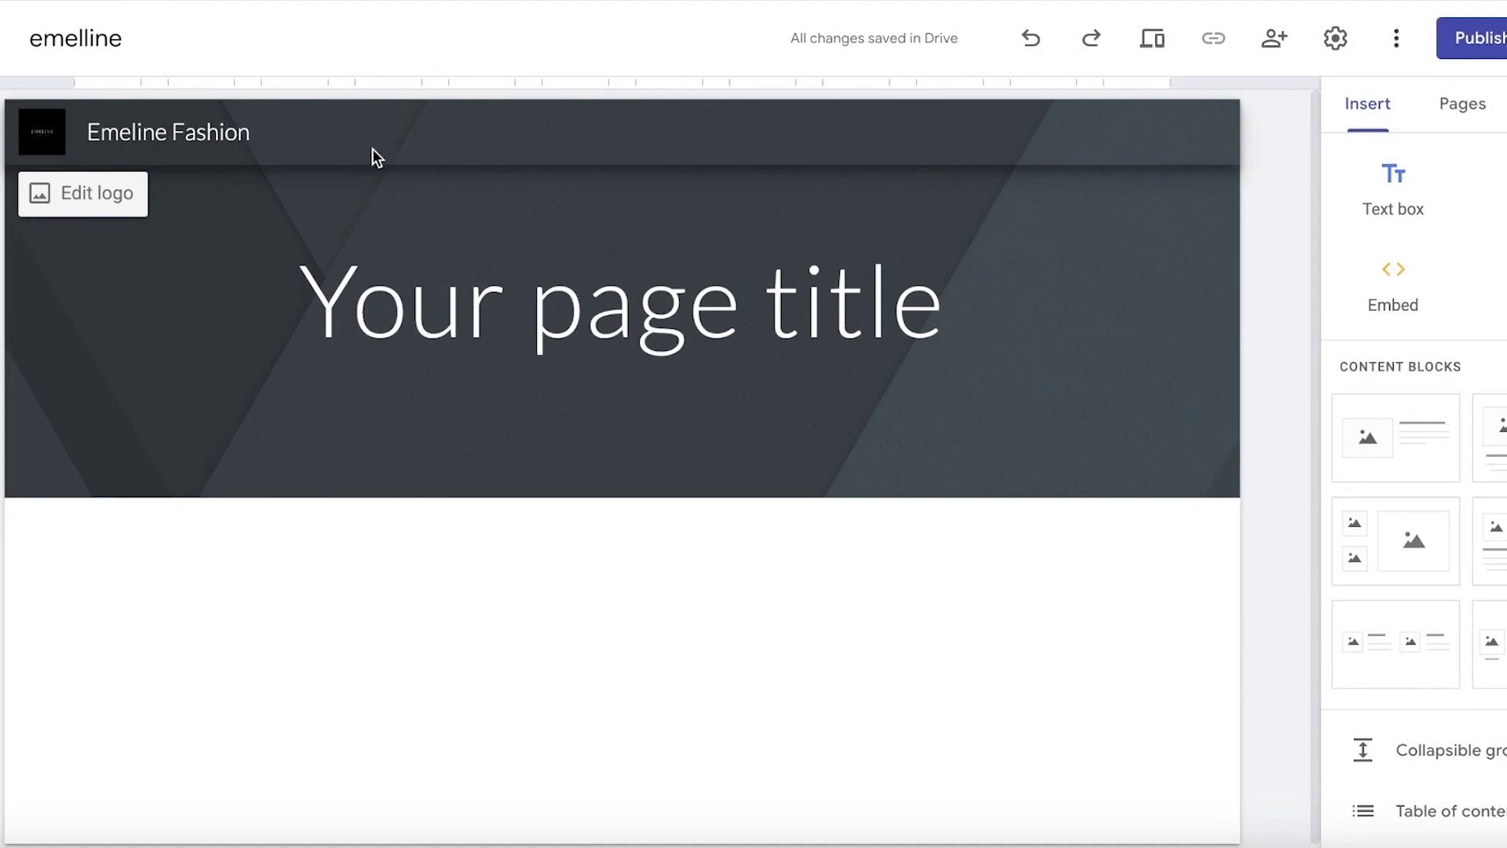
- Keep the navigation at the top and make its colour Black
left_click(85, 196)
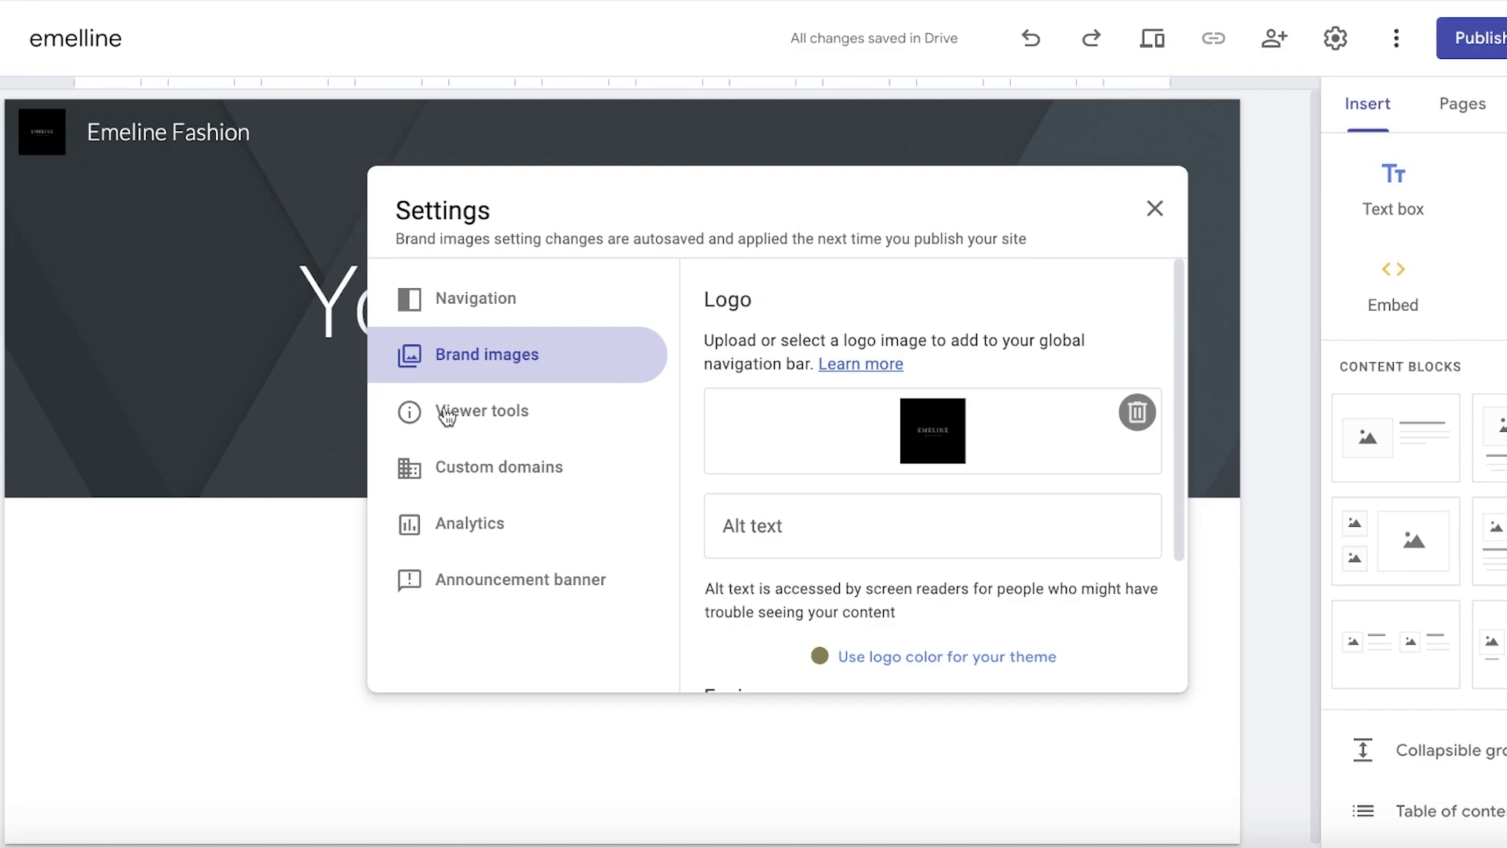
left_click(459, 326)
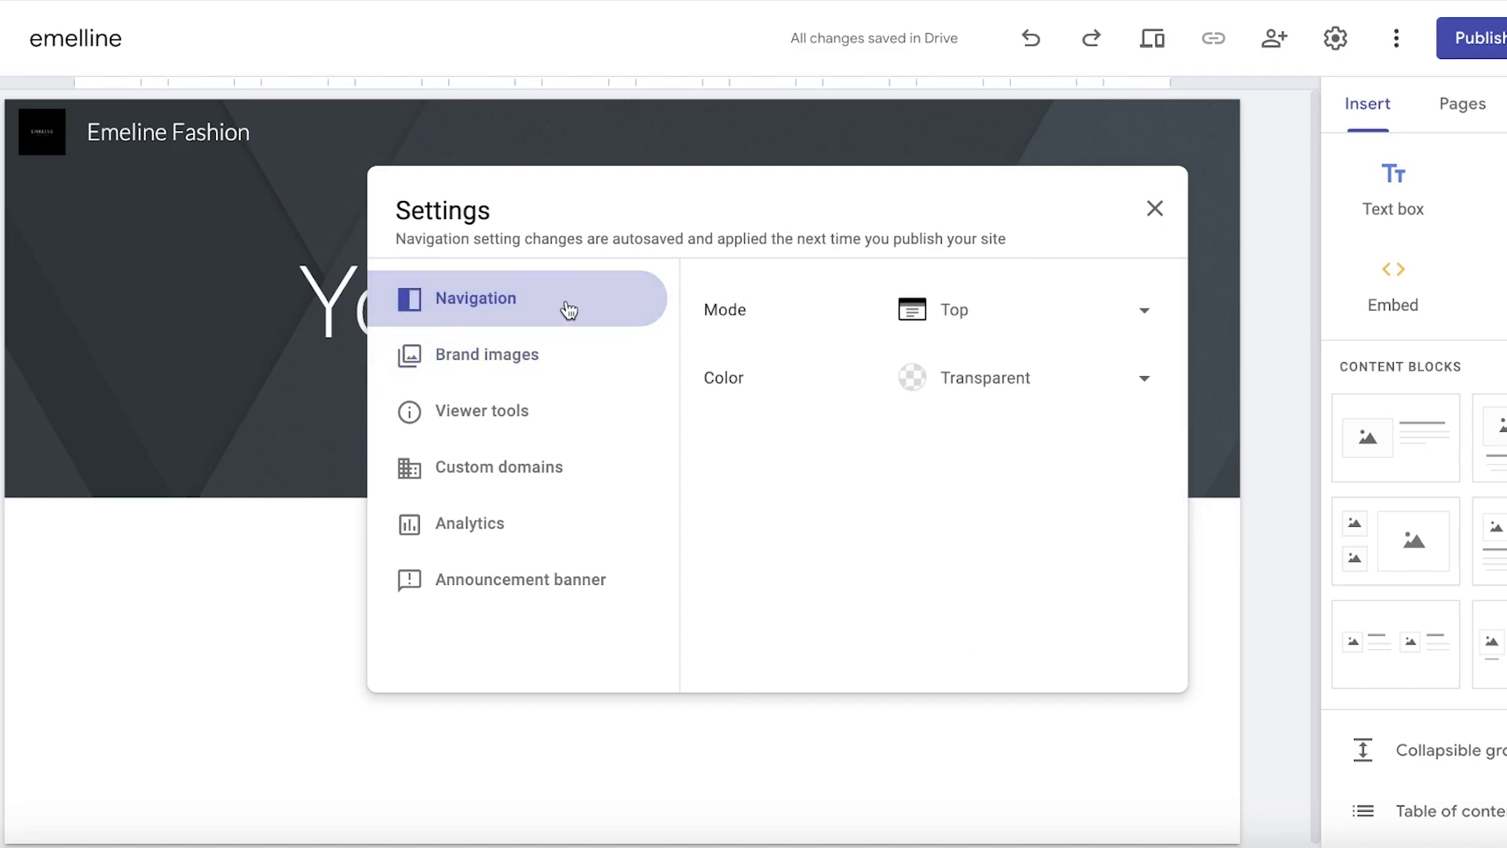
left_click(1106, 310)
left_click(880, 416)
left_click(949, 385)
left_click(915, 491)
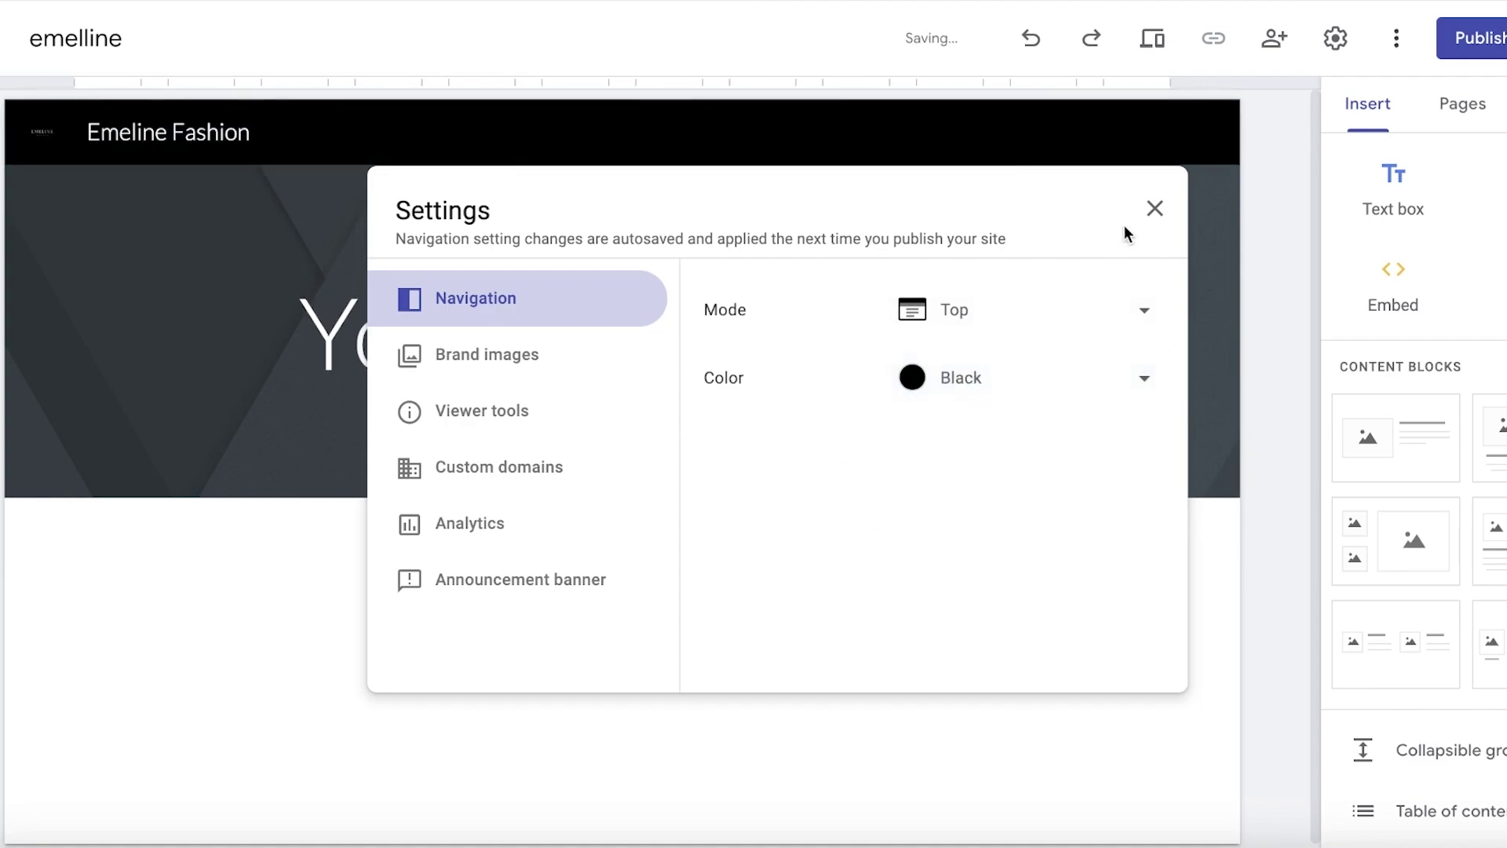
left_click(1155, 208)
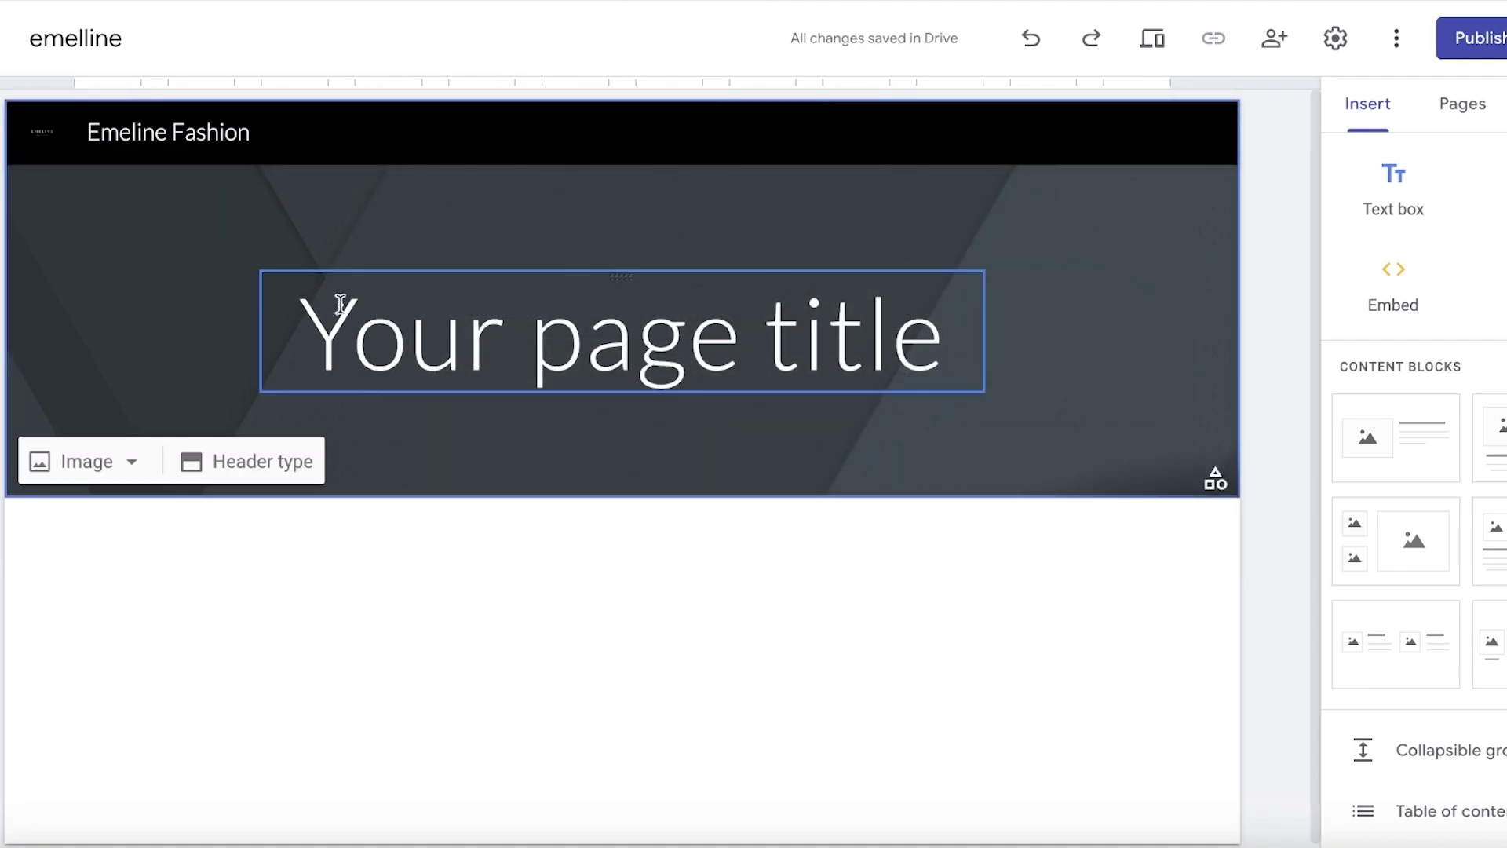
- Select the header and start uploading a background image, previewing photos in the Steph folder
left_click(828, 338)
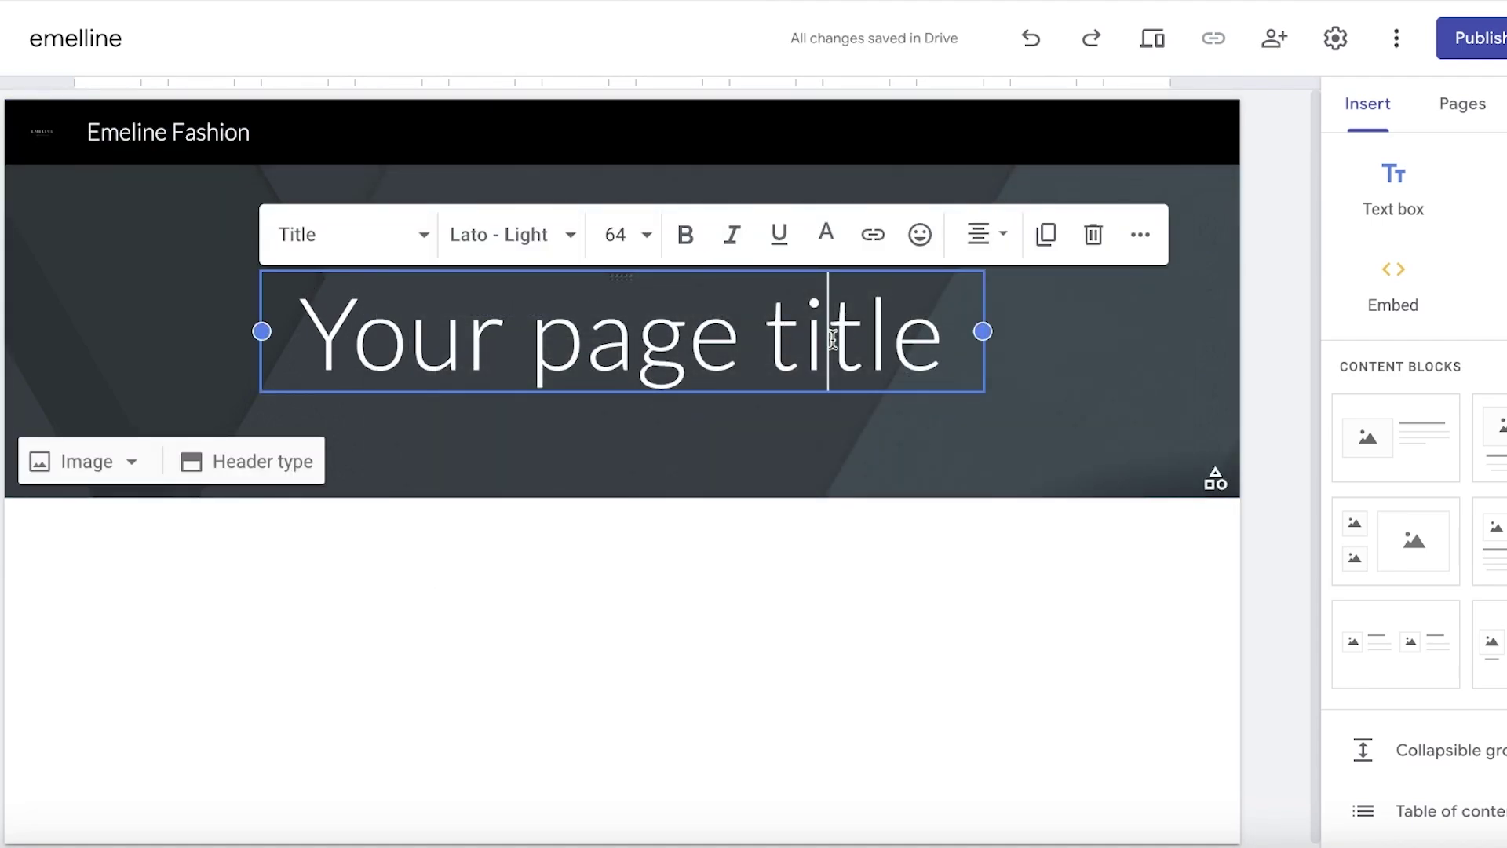
left_click(1079, 355)
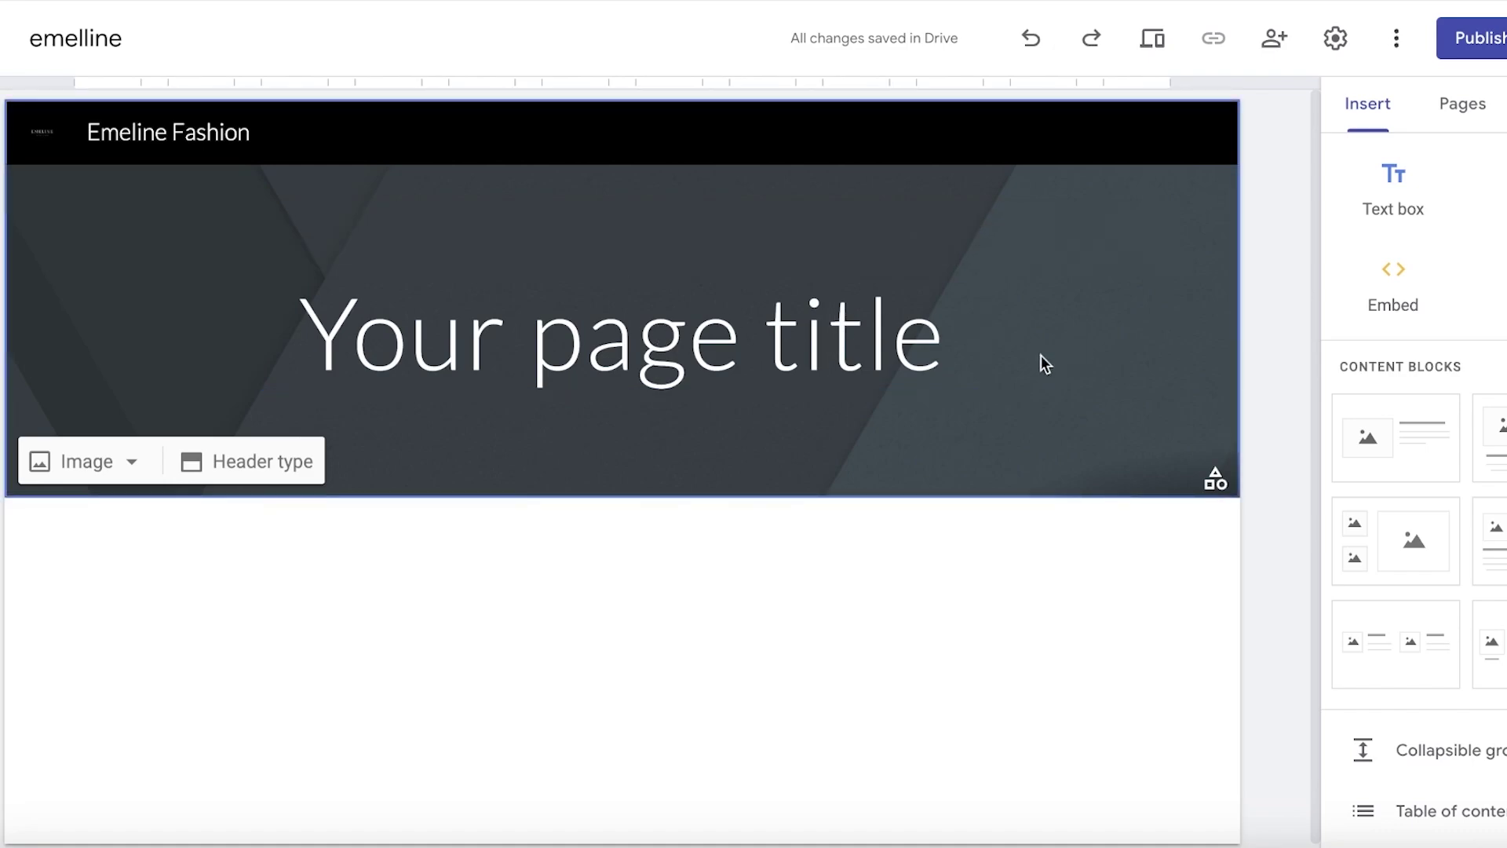
left_click(52, 459)
left_click(94, 528)
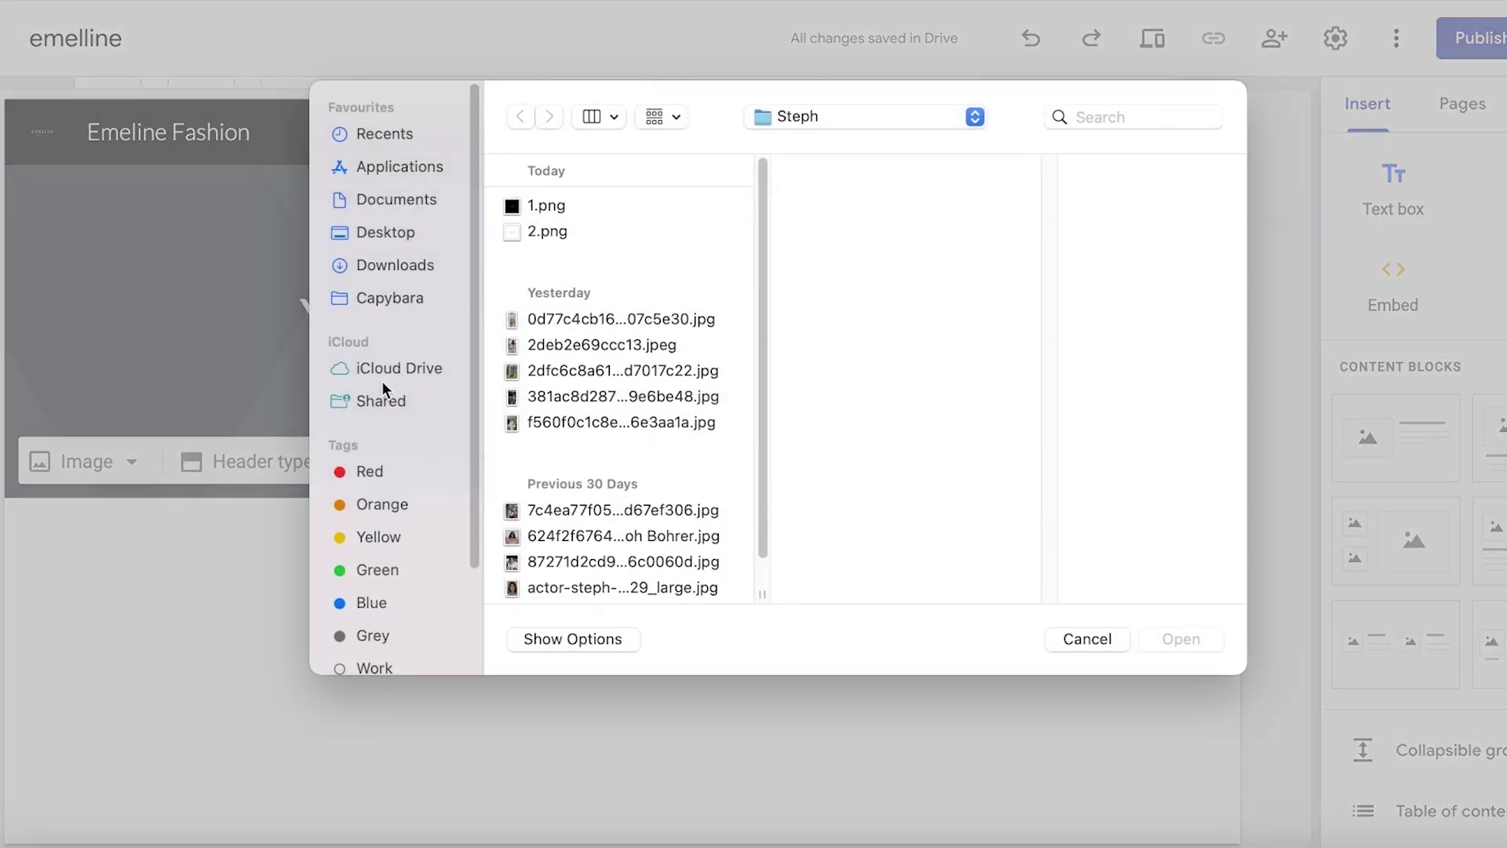
scroll(630, 518, "down", 1)
left_click(628, 519)
left_click(604, 358)
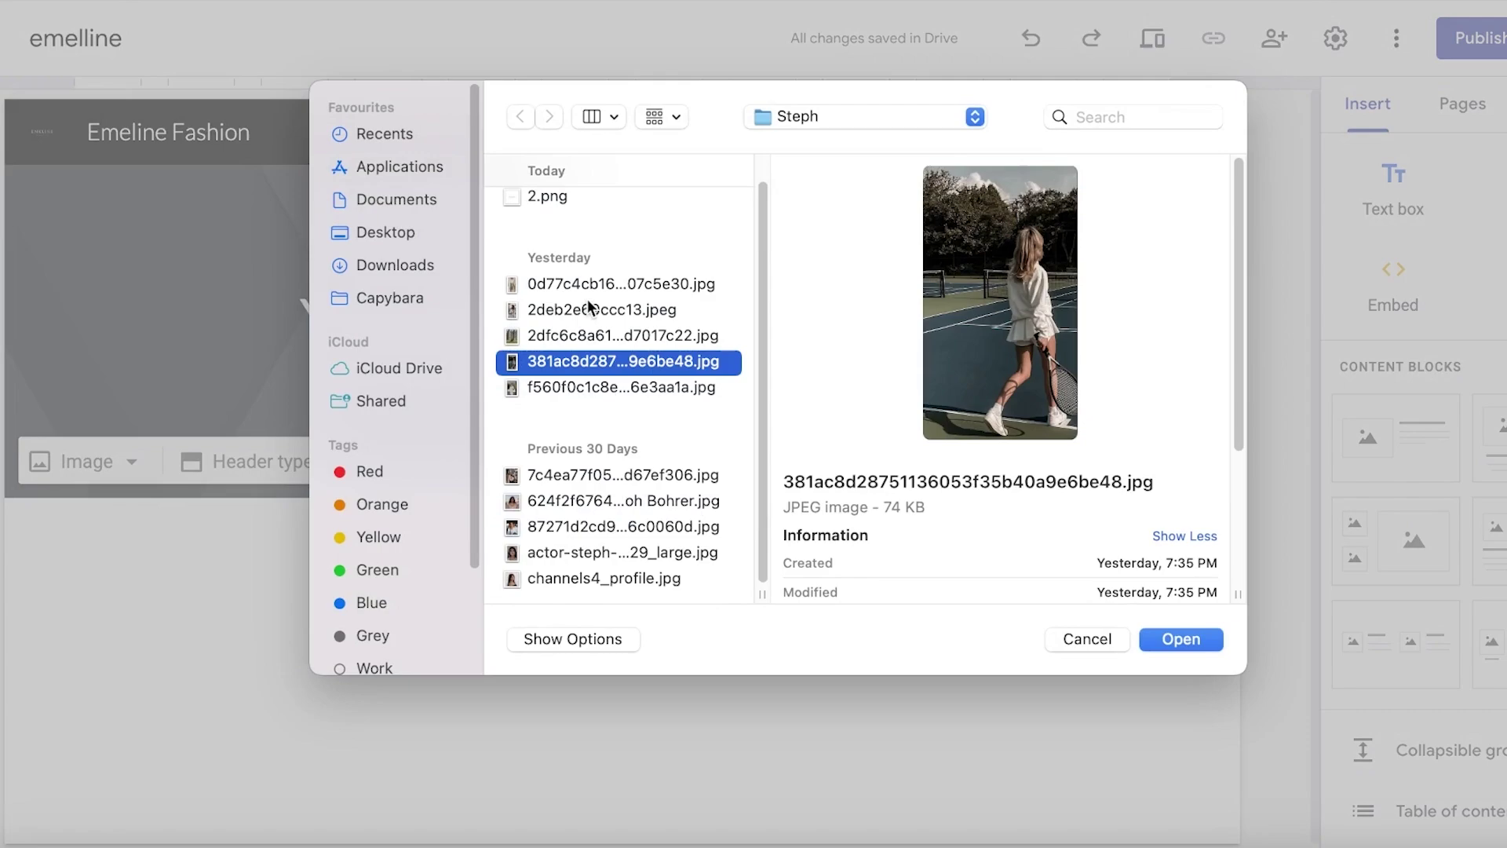
left_click(589, 309)
- Set Untitled design.jpg from Downloads as the header background image
left_click(371, 263)
scroll(511, 314, "down", 3)
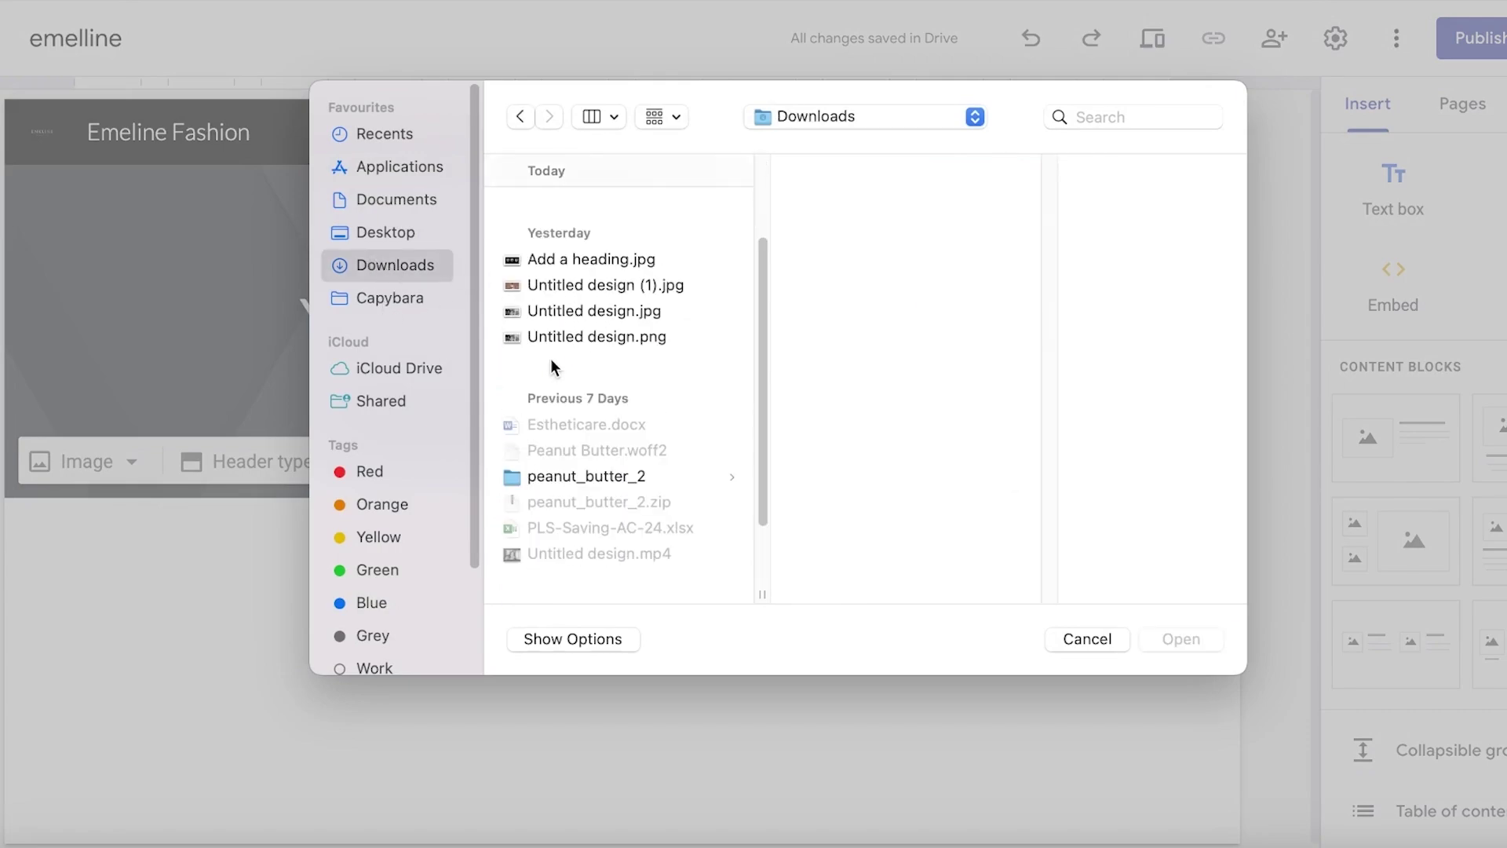
left_click(557, 336)
left_click(552, 313)
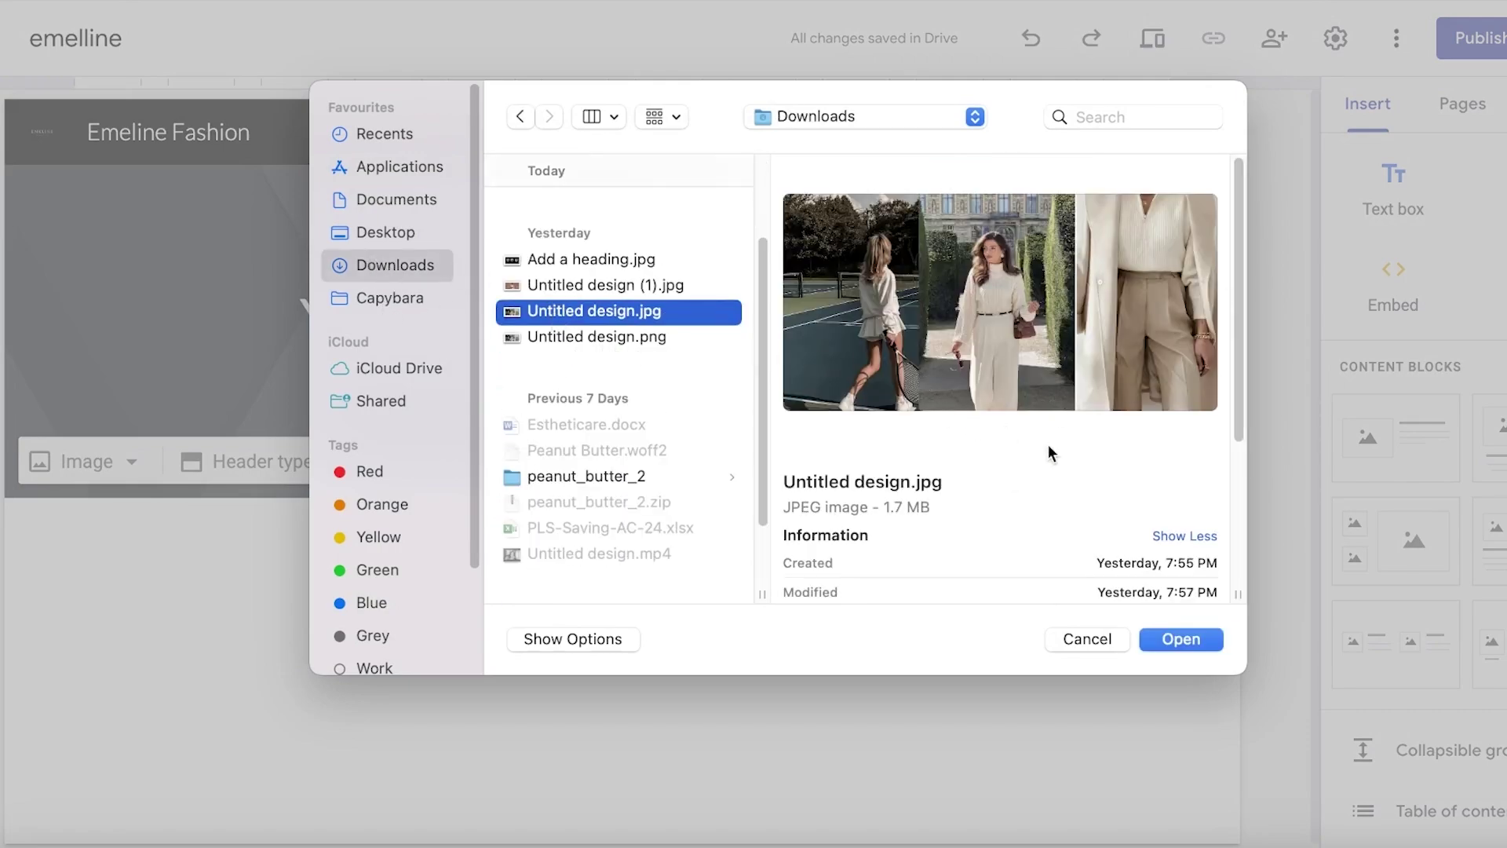
left_click(569, 253)
left_click(567, 288)
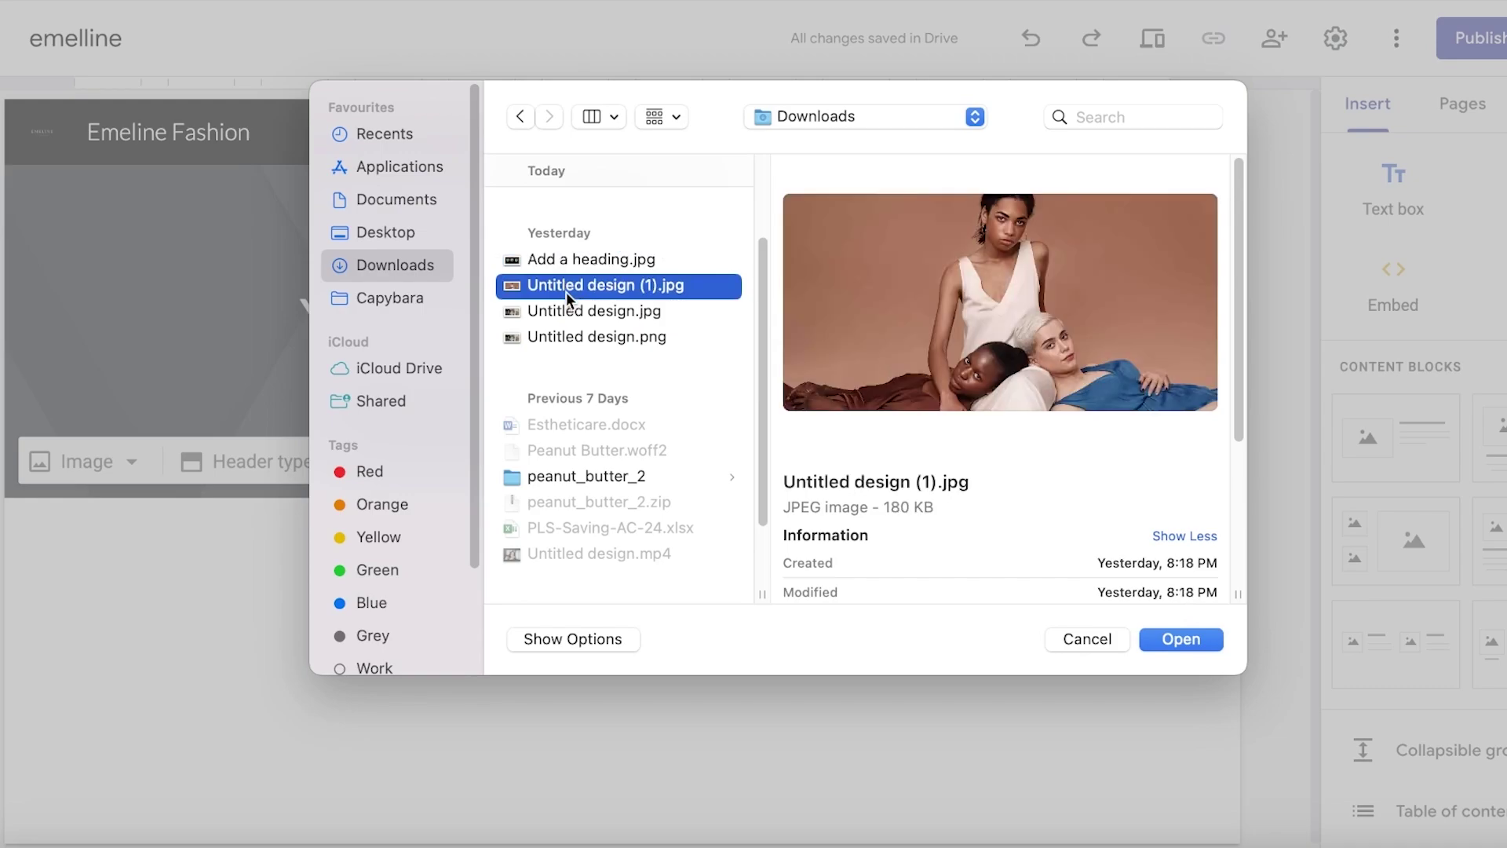
left_click(578, 331)
left_click(578, 313)
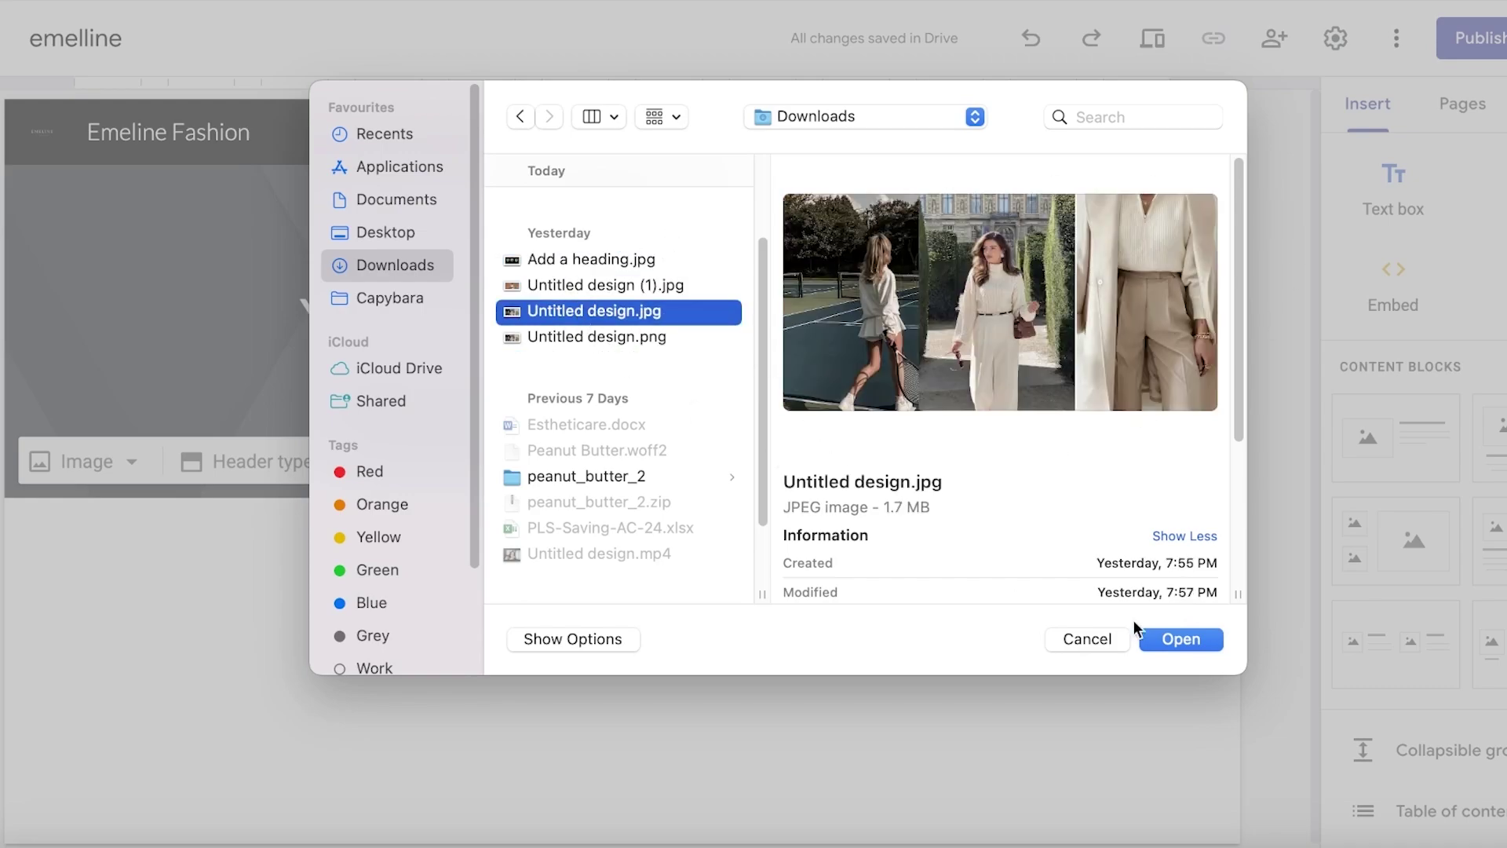
left_click(1206, 644)
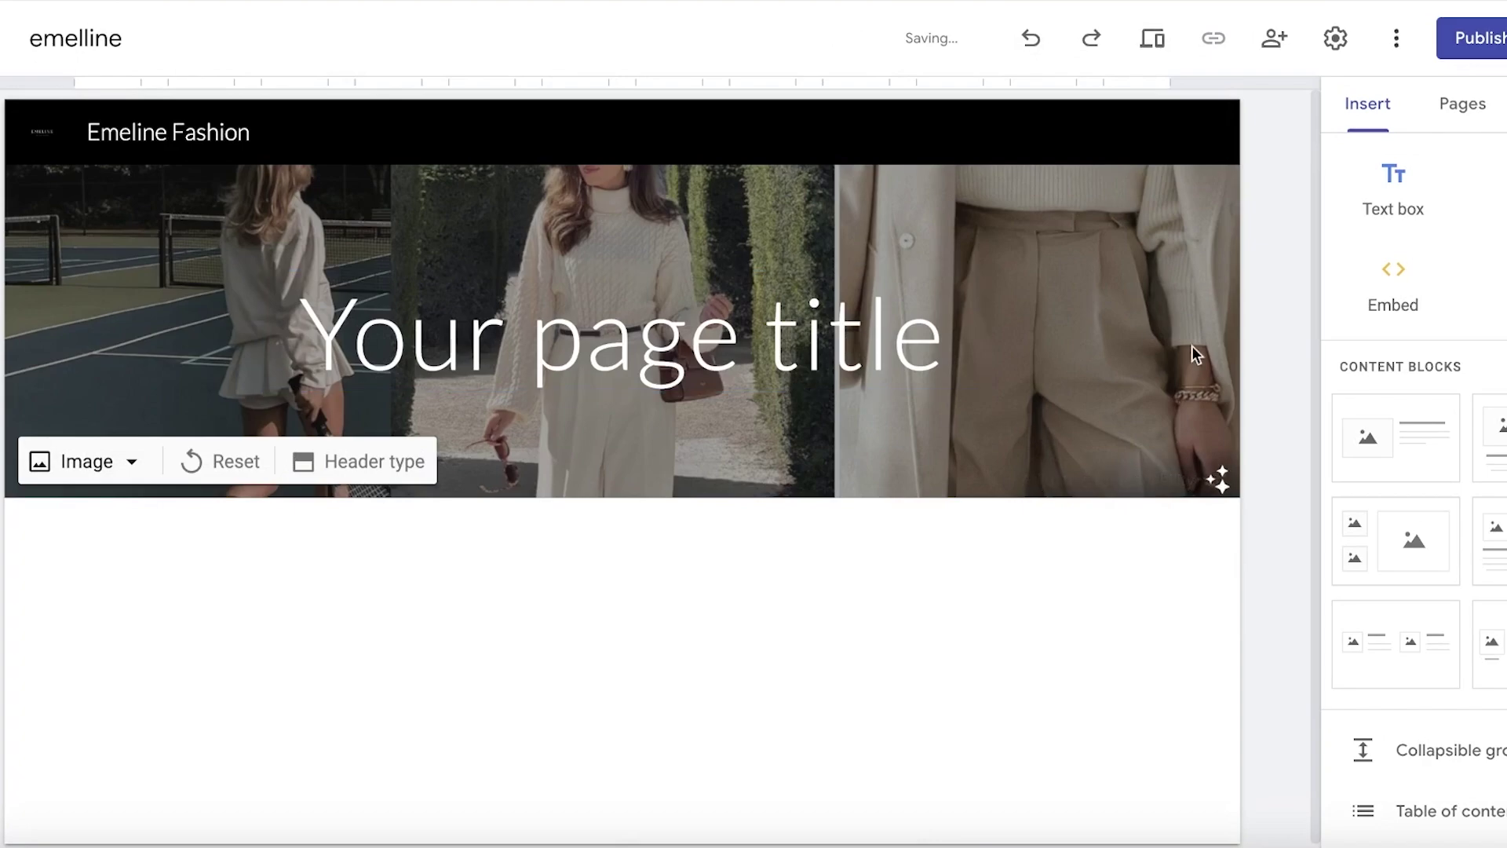
- Change the header type to Large banner
left_click(298, 468)
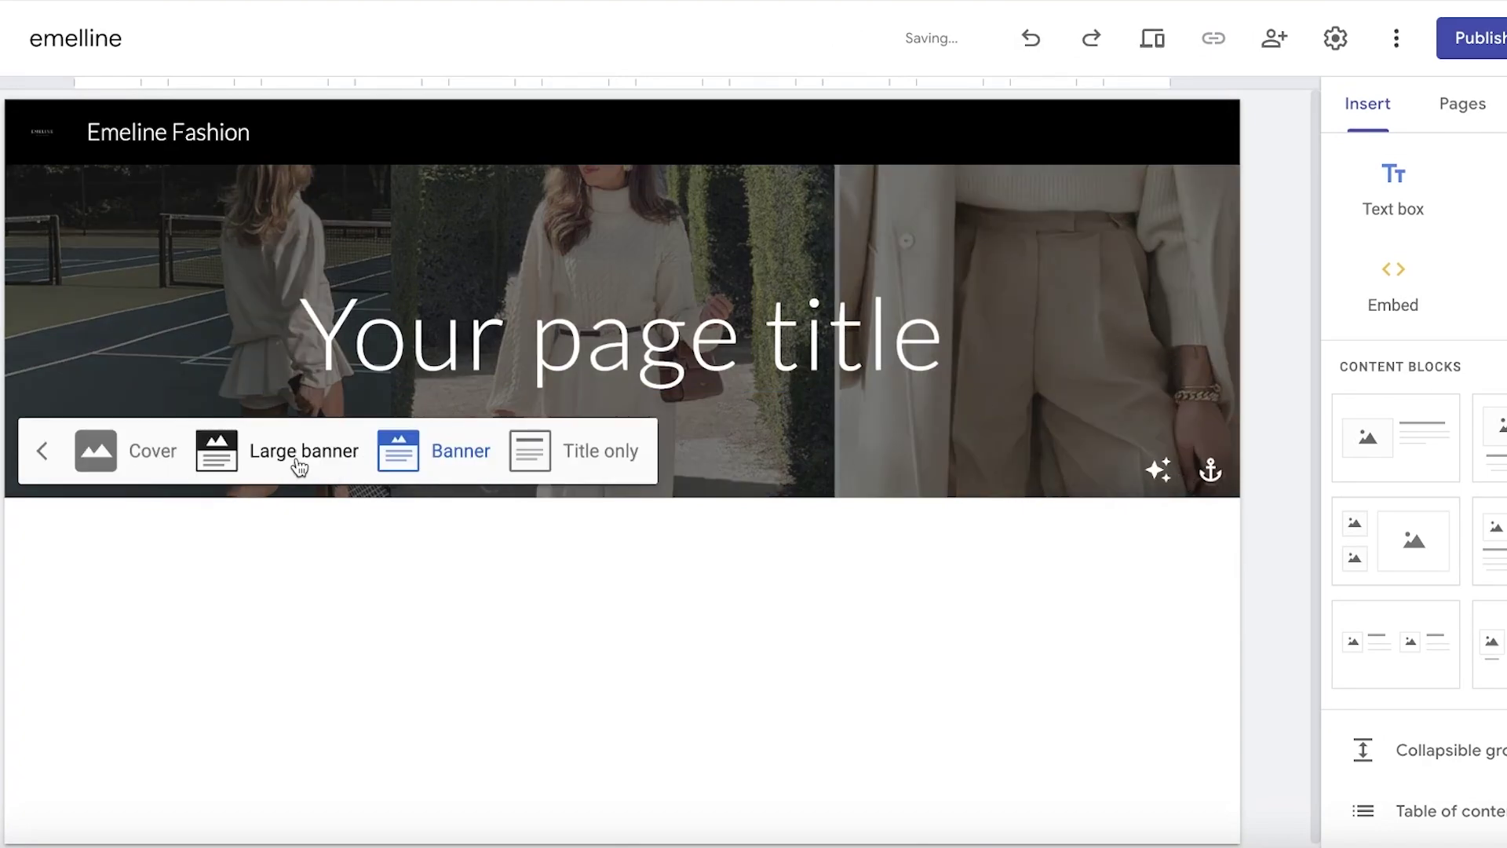
left_click(111, 462)
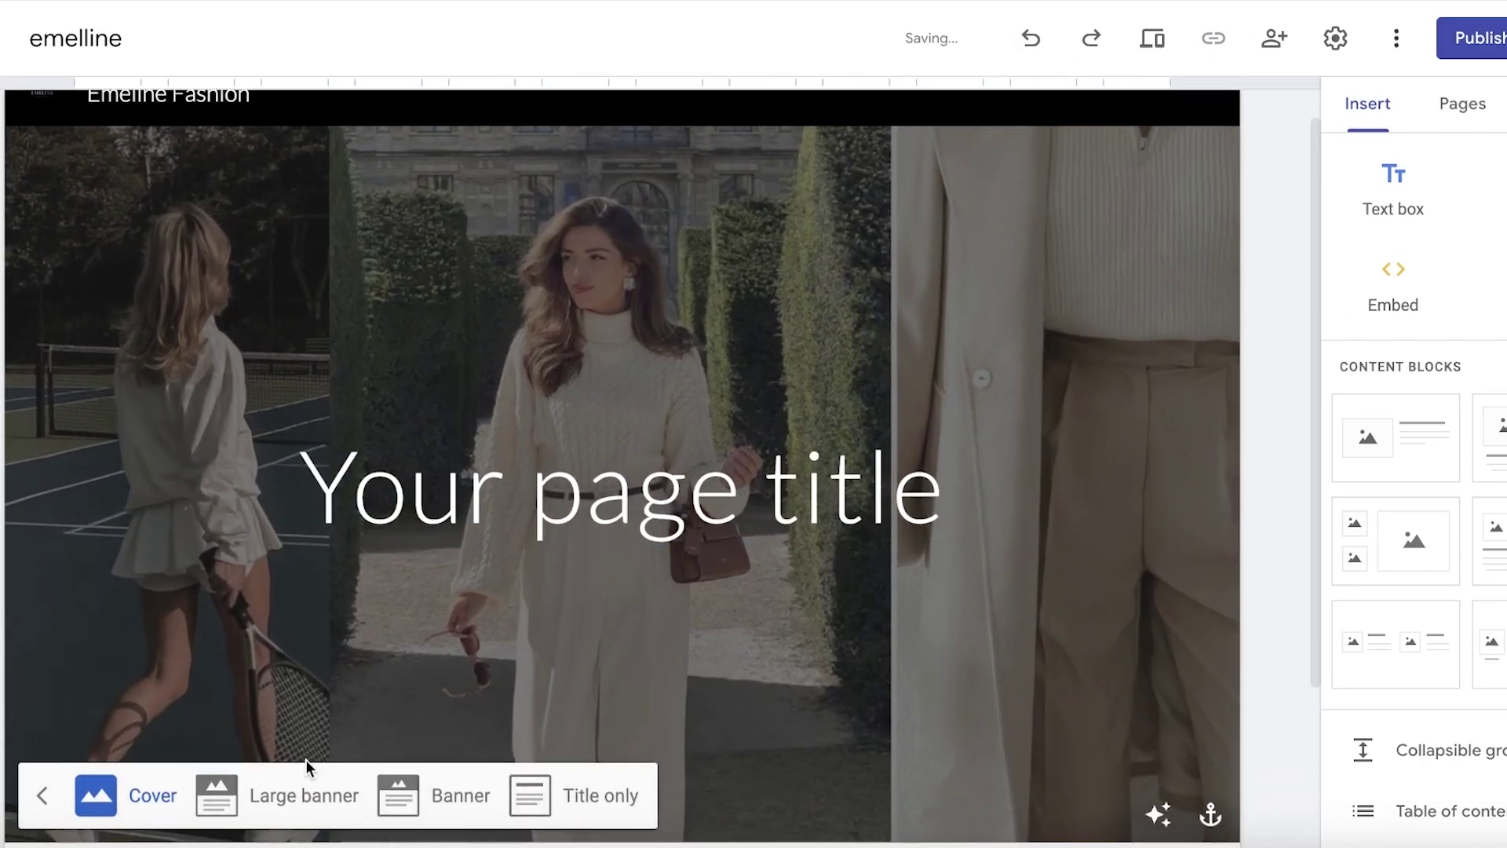
left_click(287, 793)
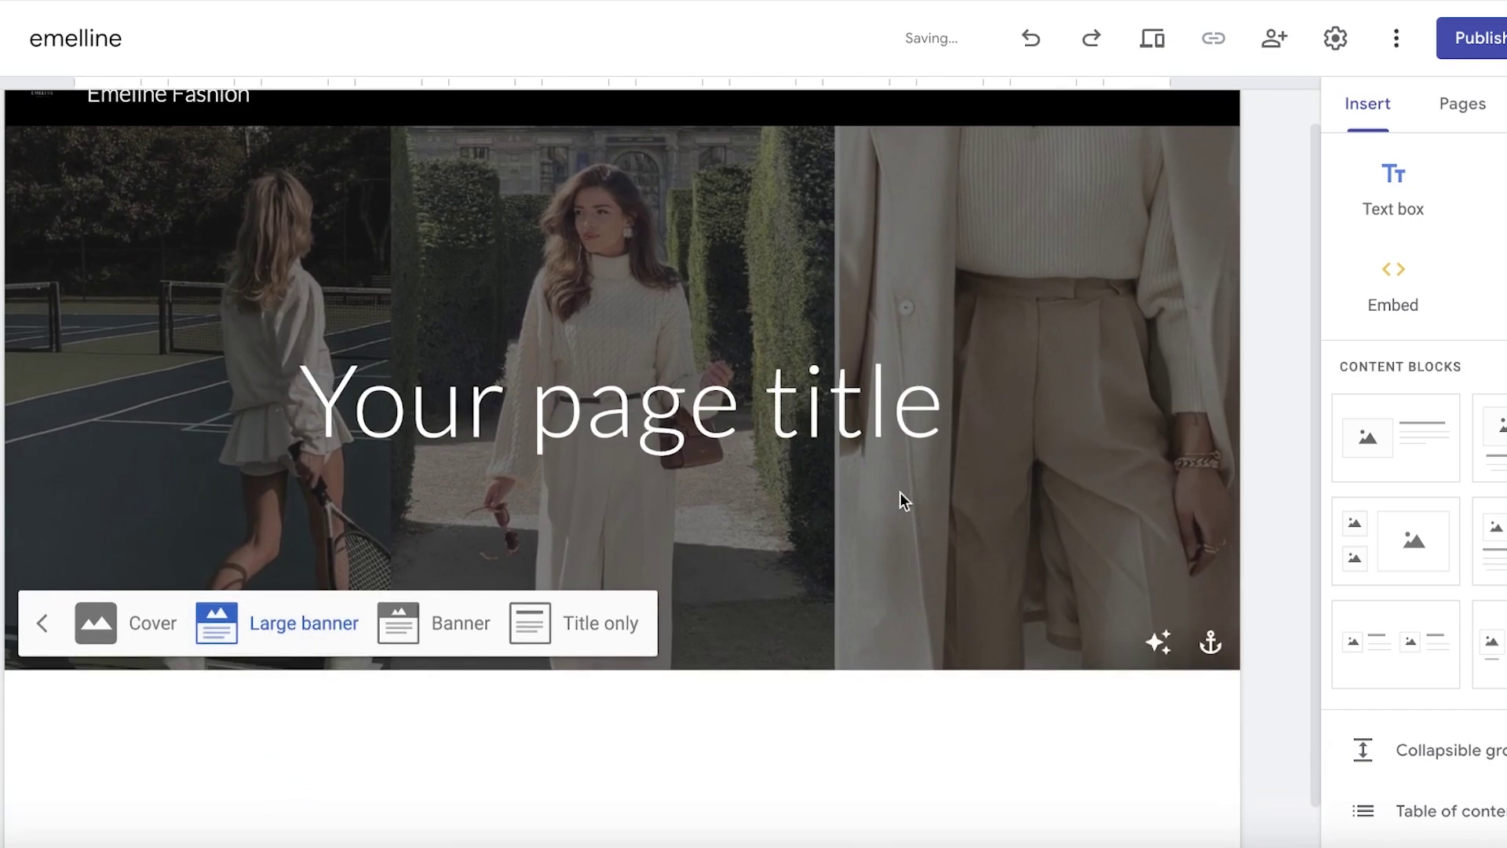
left_click_drag(940, 405, 298, 404)
- Replace the header title with 'Elevate your Style' and widen its text box
type("A")
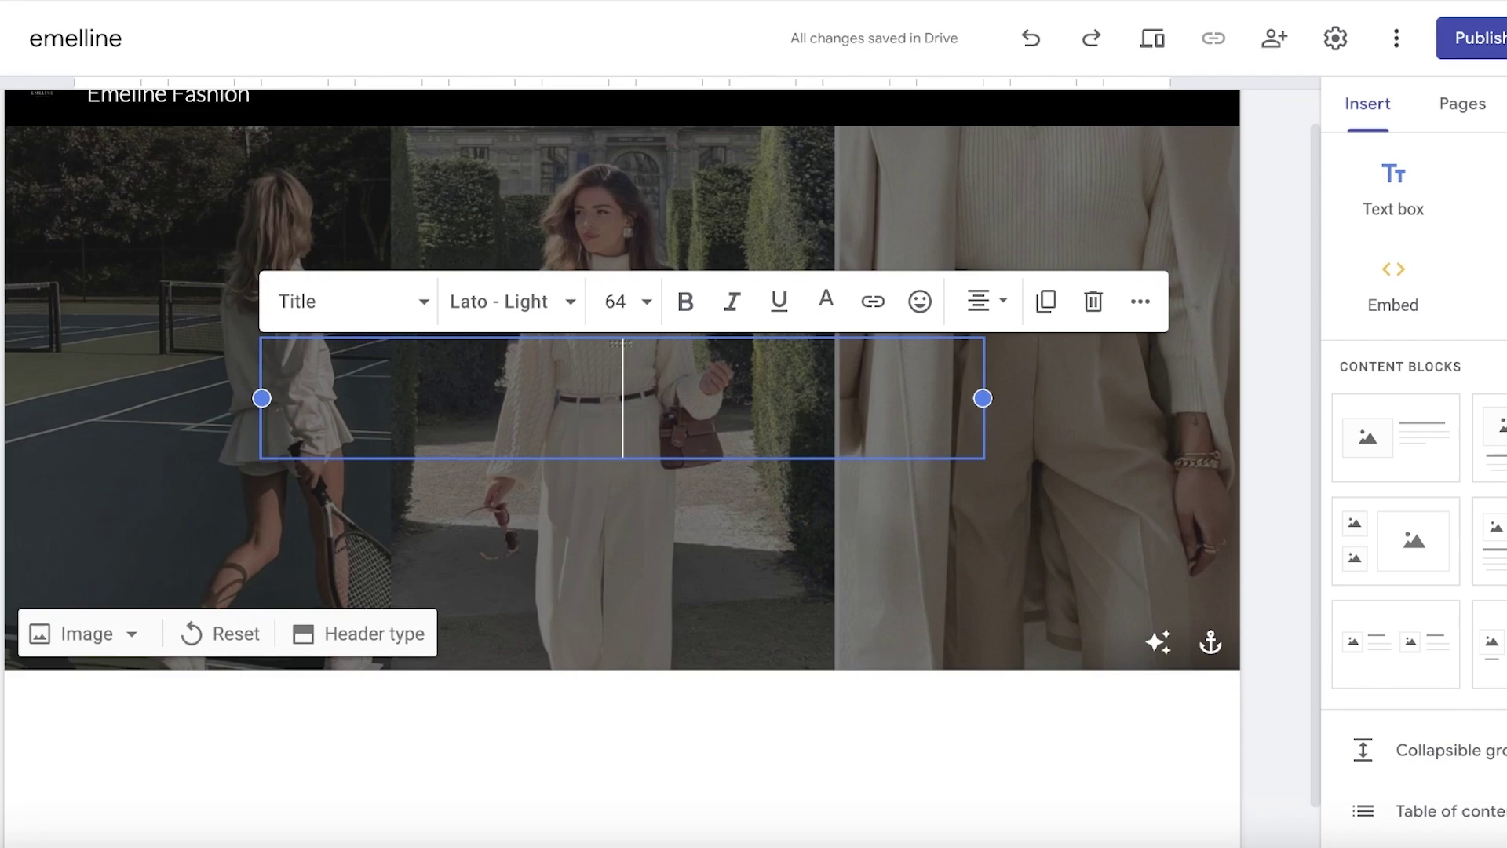
type("Fashion")
key("ctrl+a")
type("E")
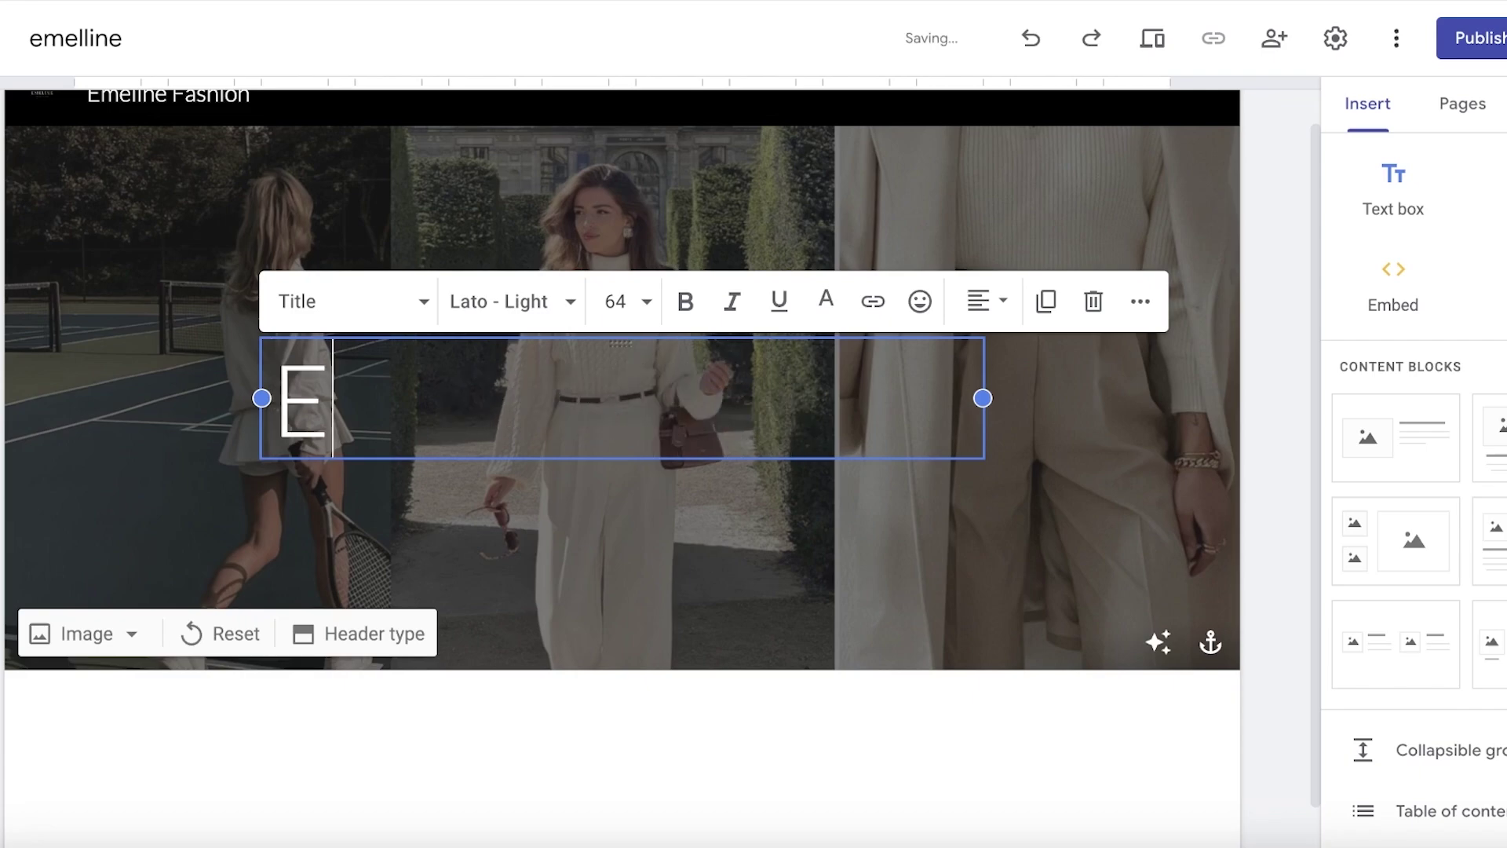
type("levate your Style")
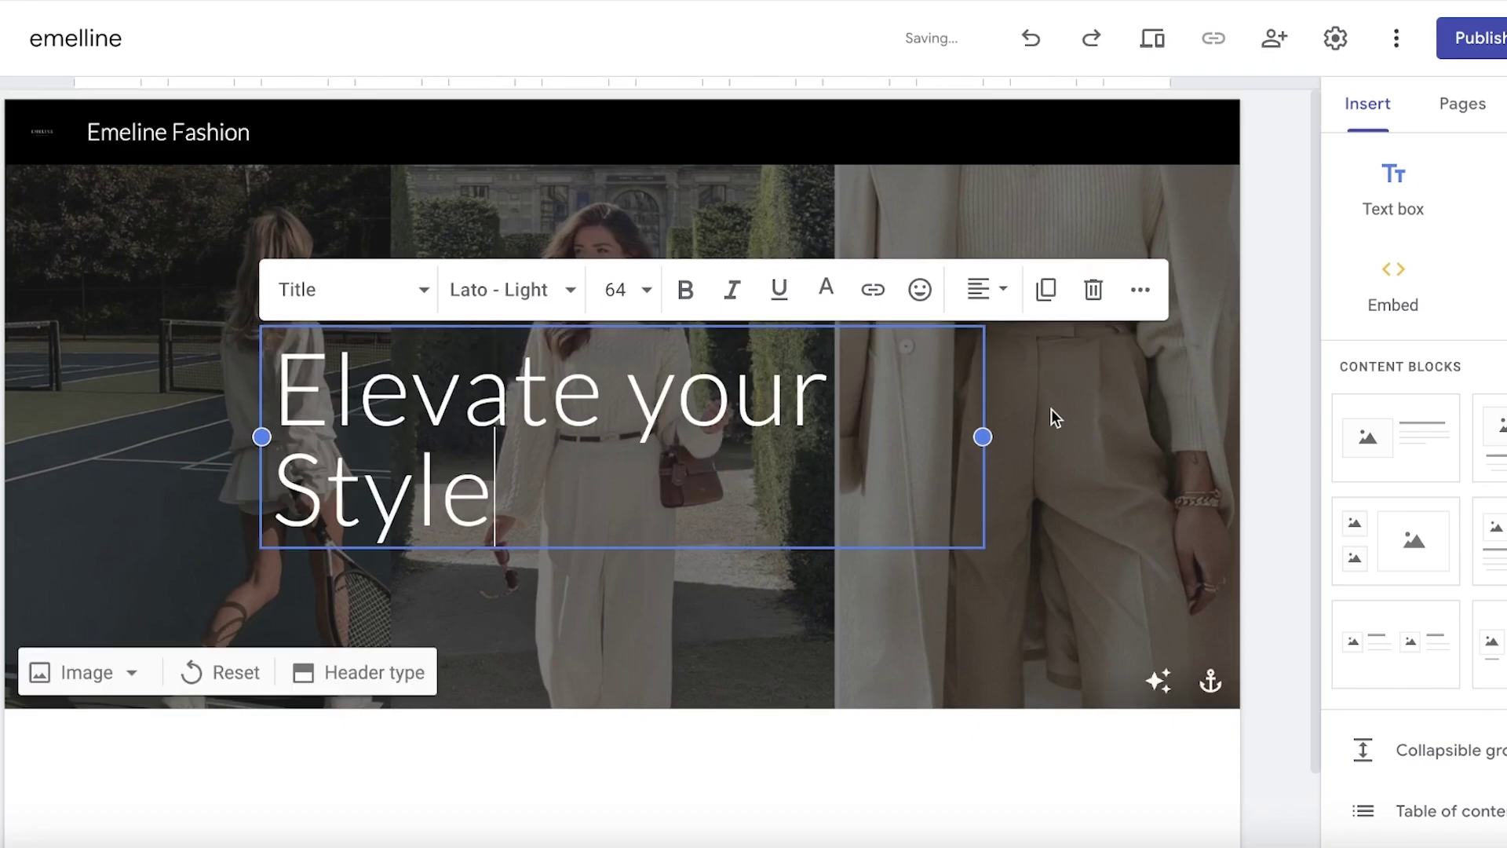
left_click_drag(983, 437, 1076, 437)
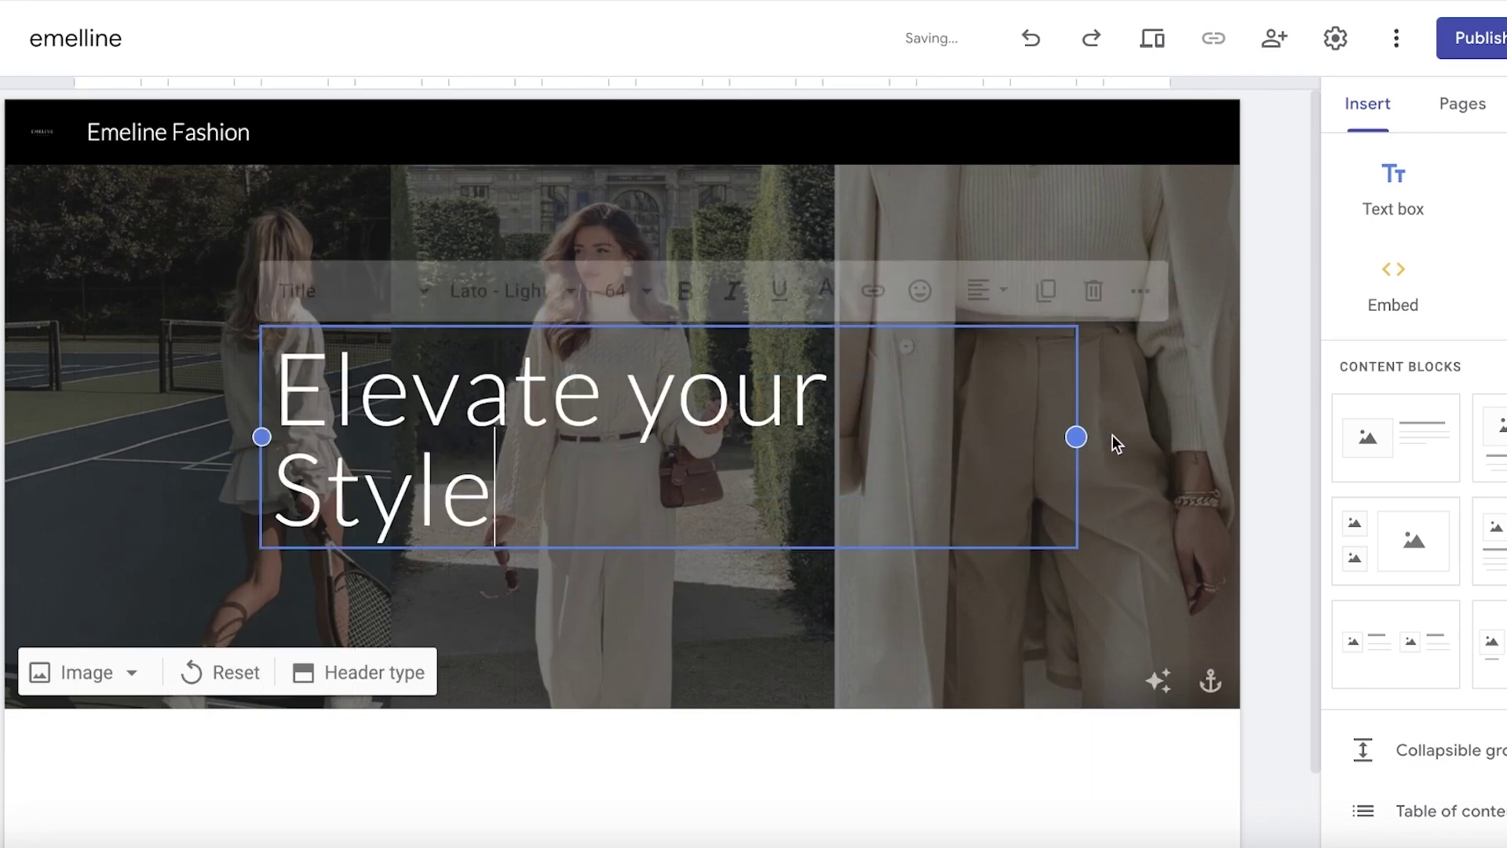
- Set the title font to Amatic SC and centre-align it
triple_click(627, 504)
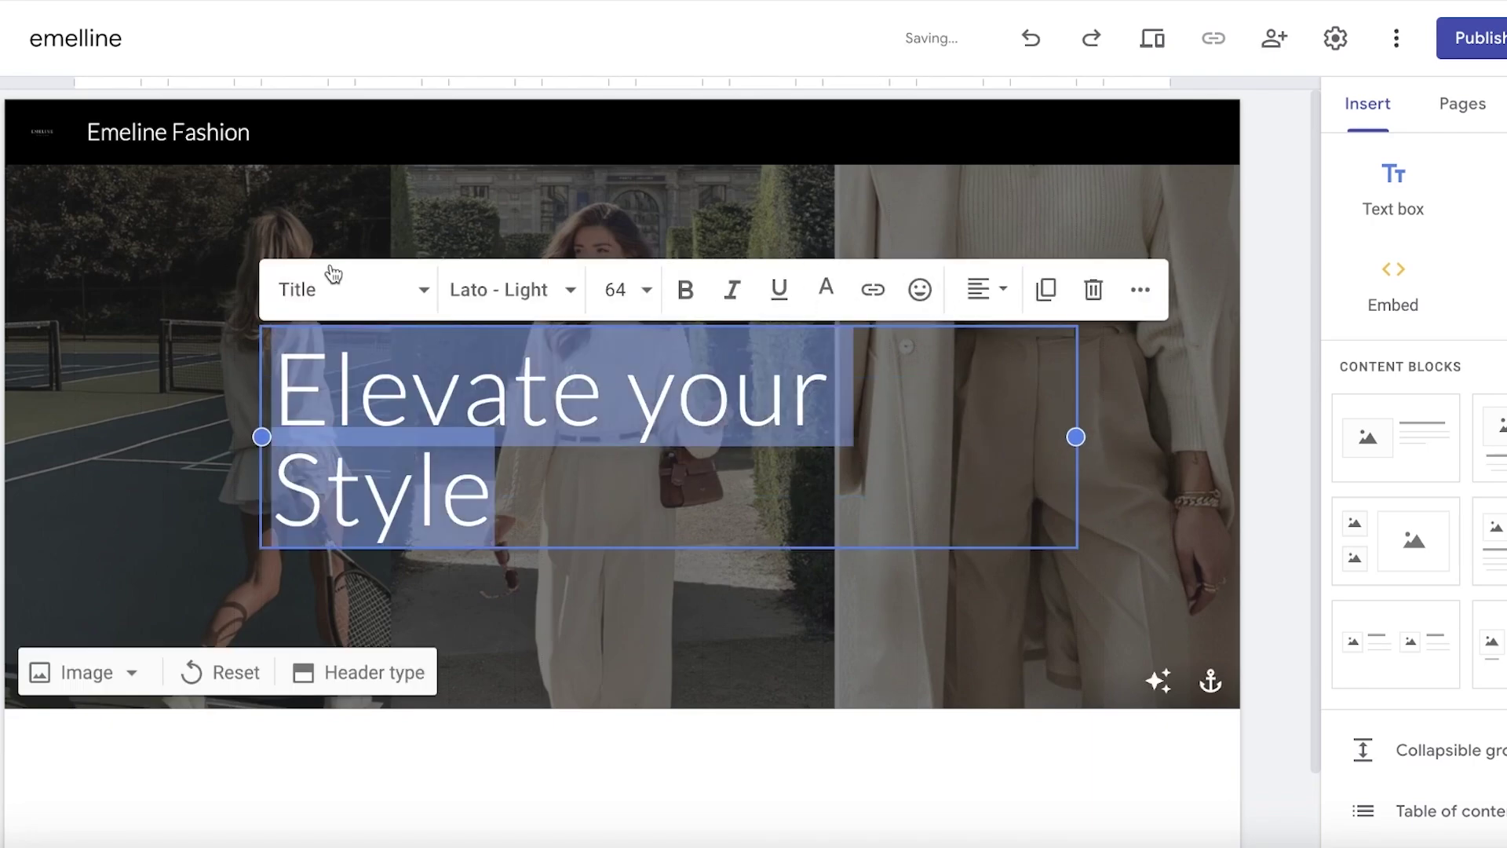
left_click(506, 292)
scroll(533, 549, "down", 5)
left_click(541, 570)
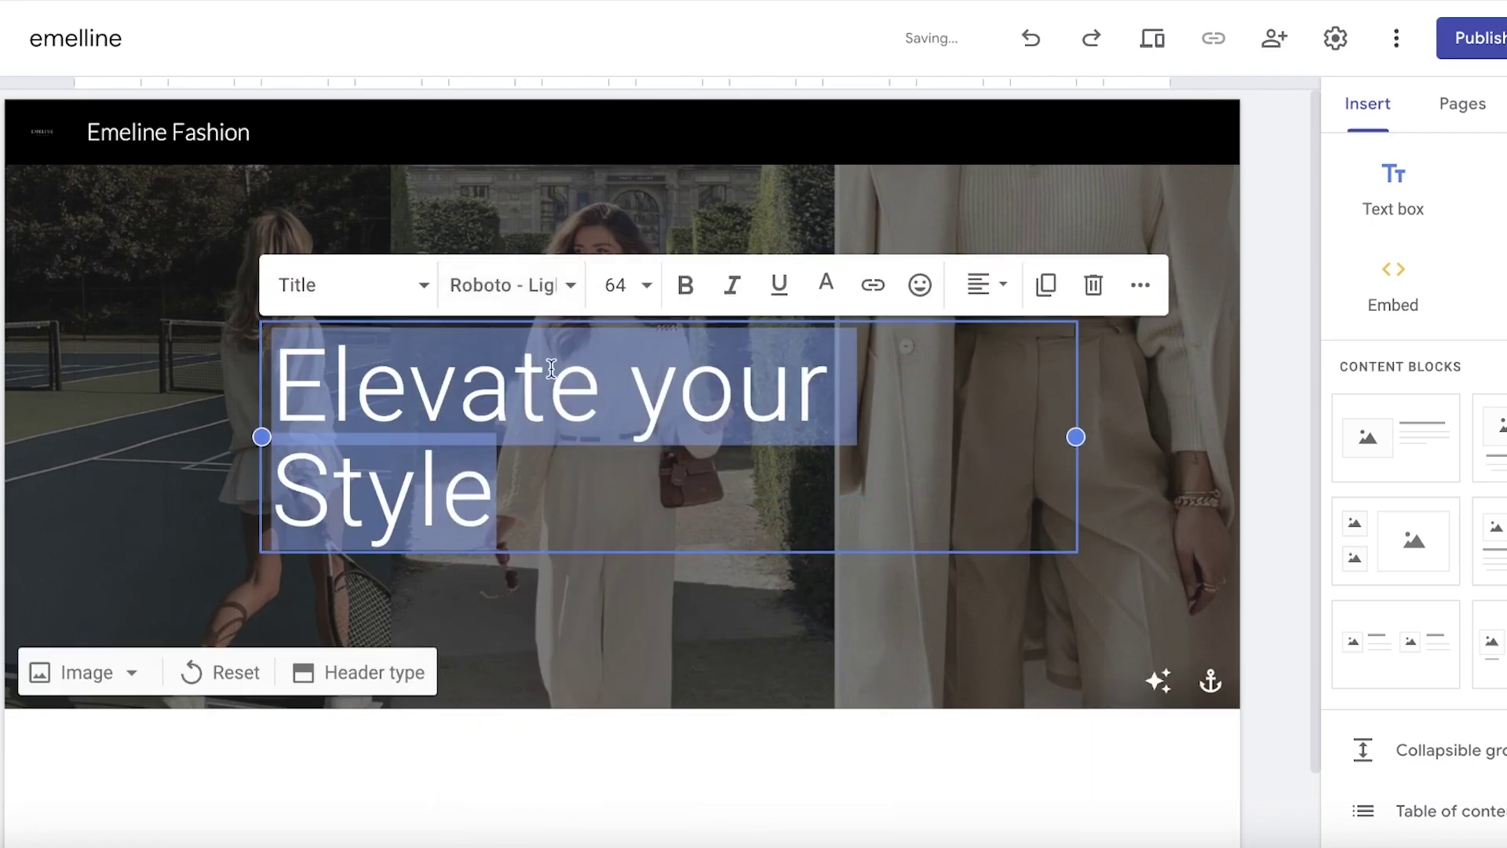
left_click(538, 490)
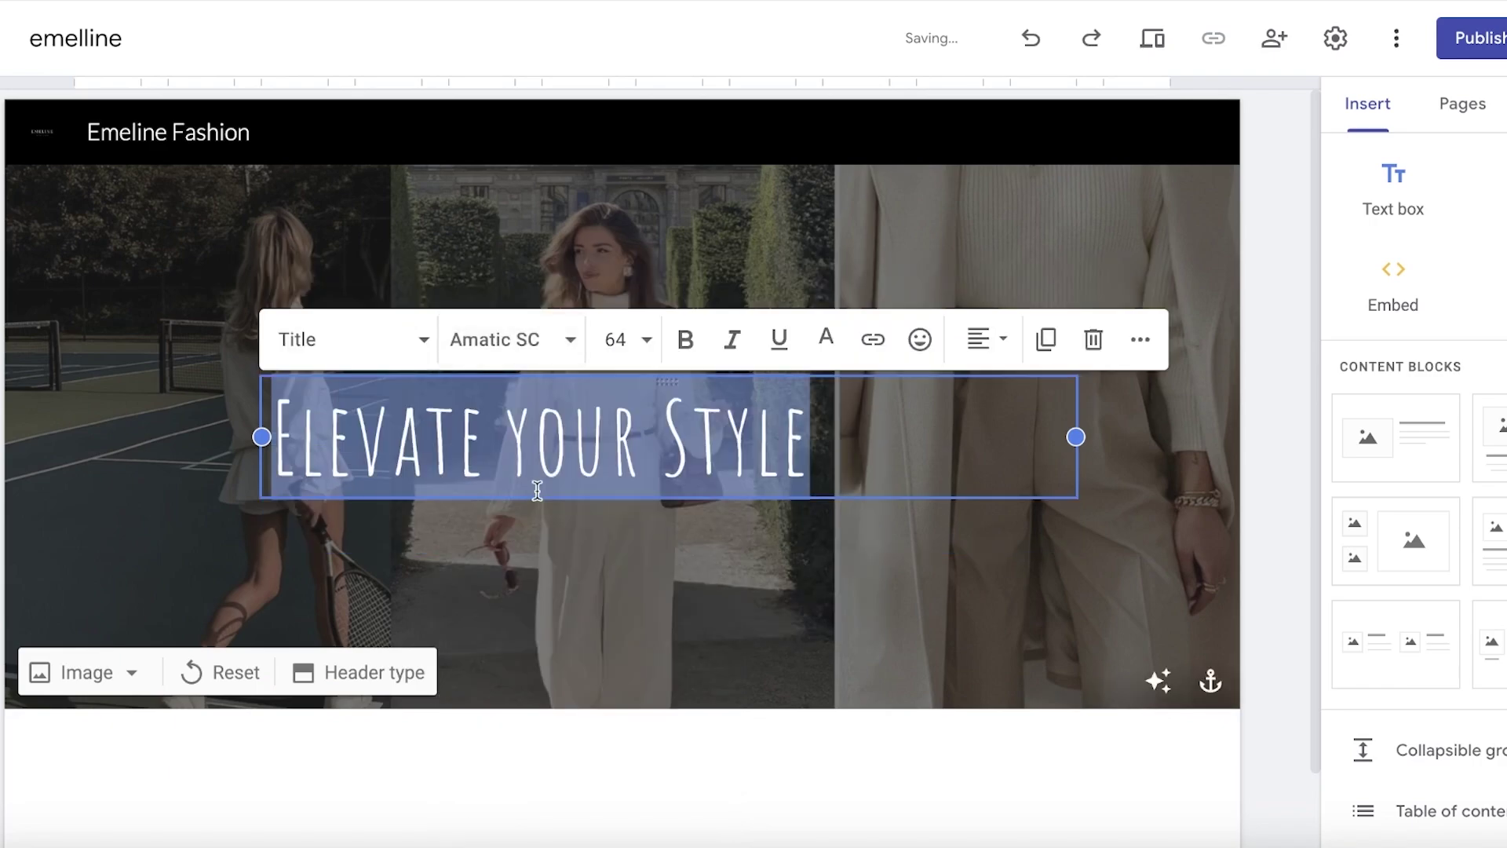
left_click(986, 339)
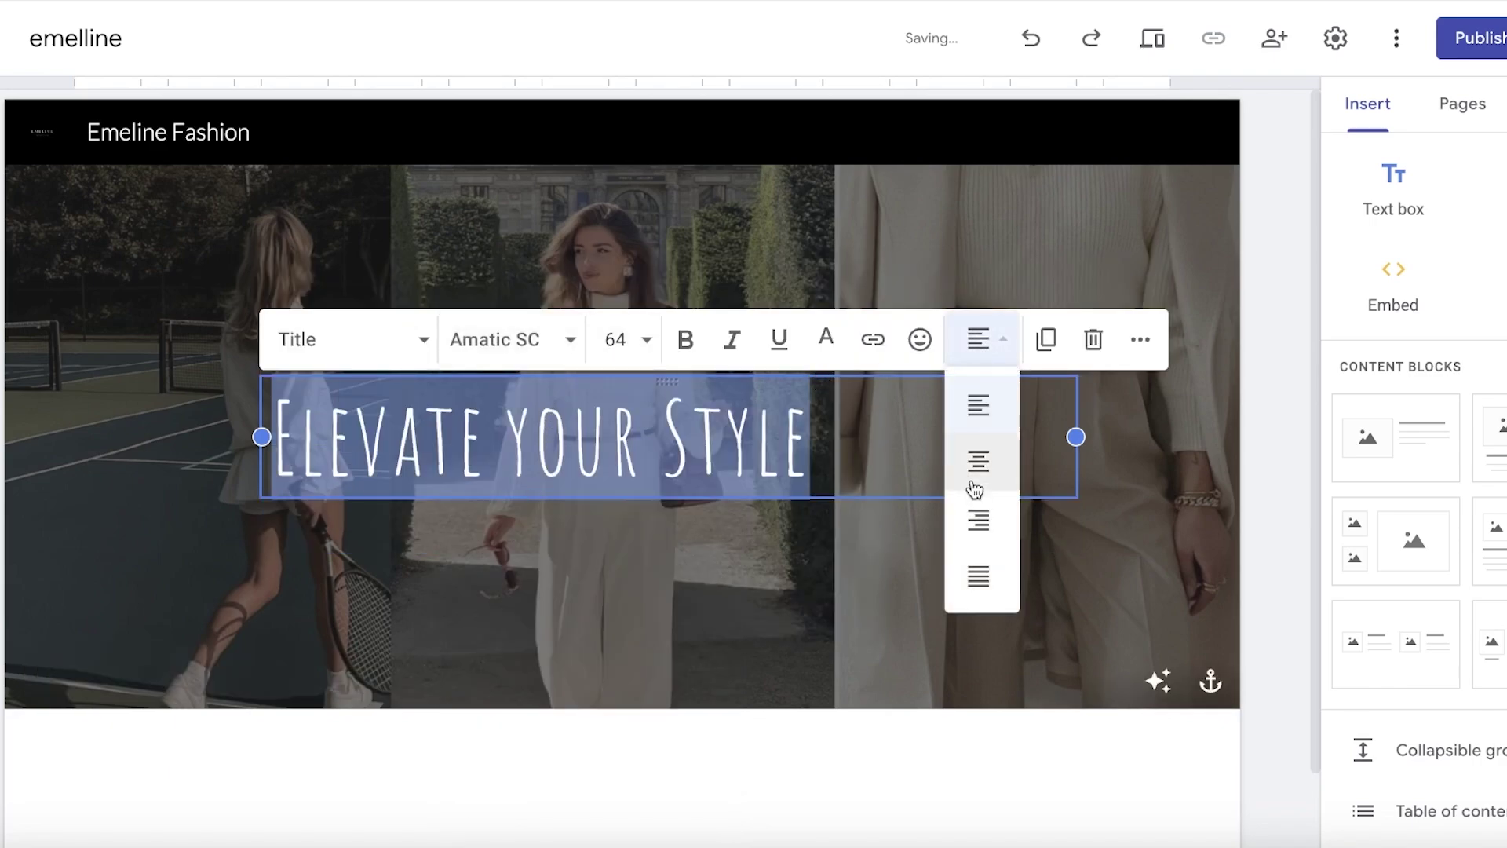
left_click(977, 459)
left_click(986, 431)
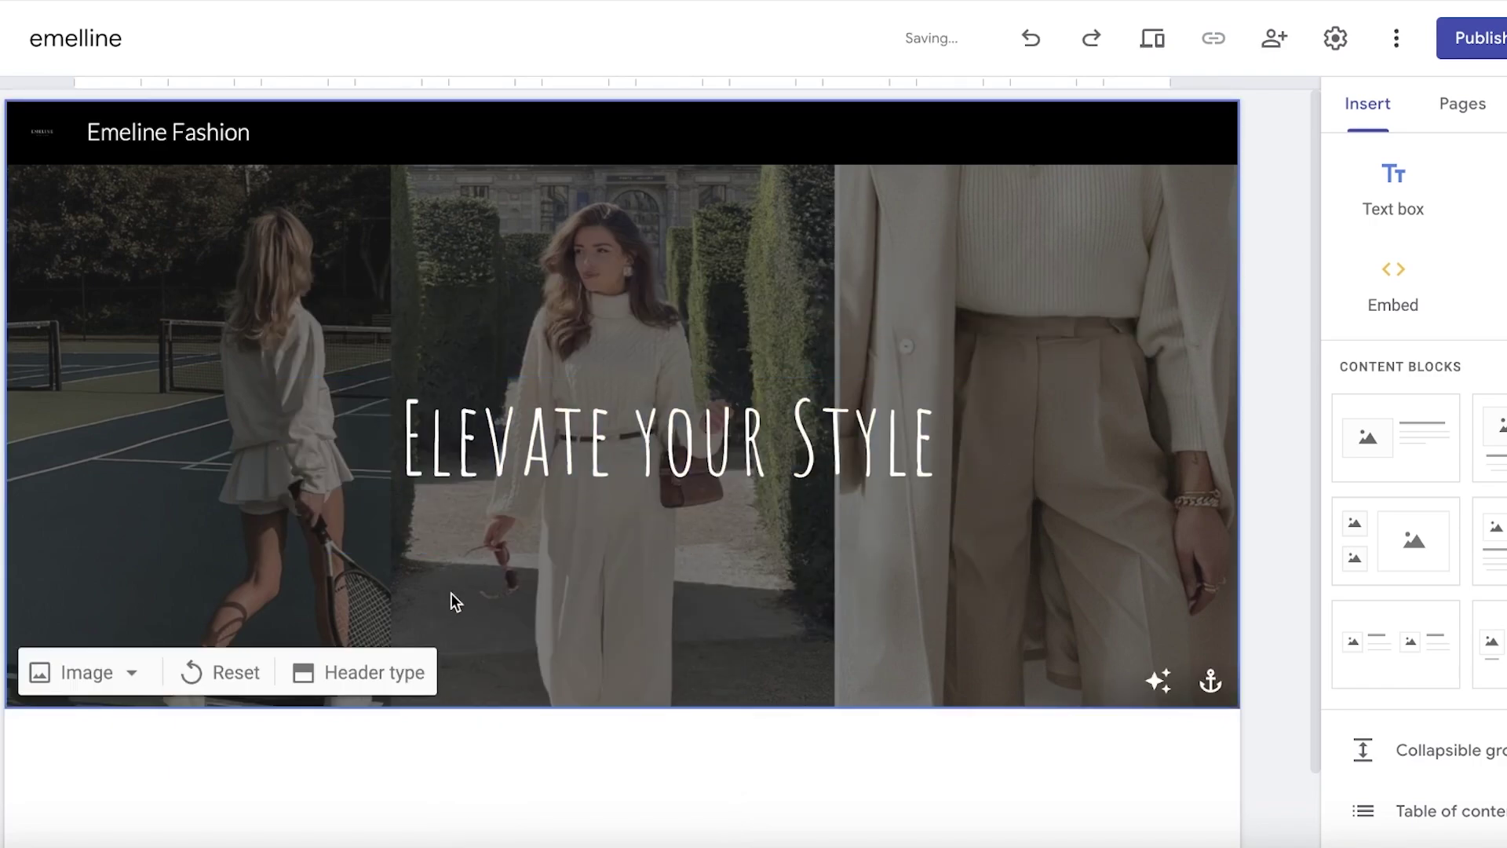
scroll(455, 597, "down", 1)
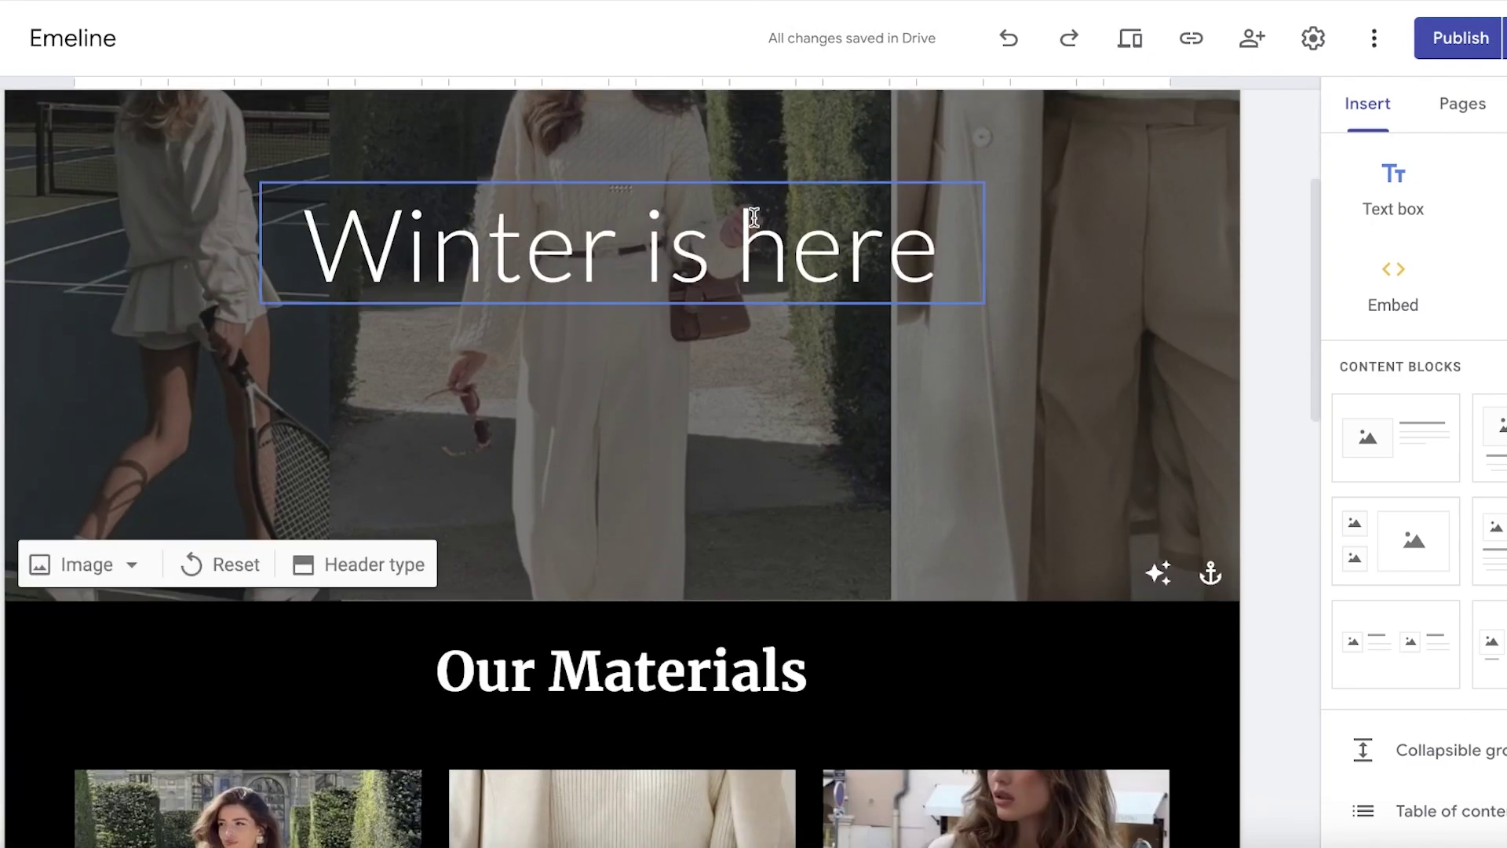
- Add a Social links block from the Insert panel and search the web for 'tiktok'
scroll(111, 124, "down", 5)
scroll(730, 314, "down", 5)
scroll(731, 314, "up", 5)
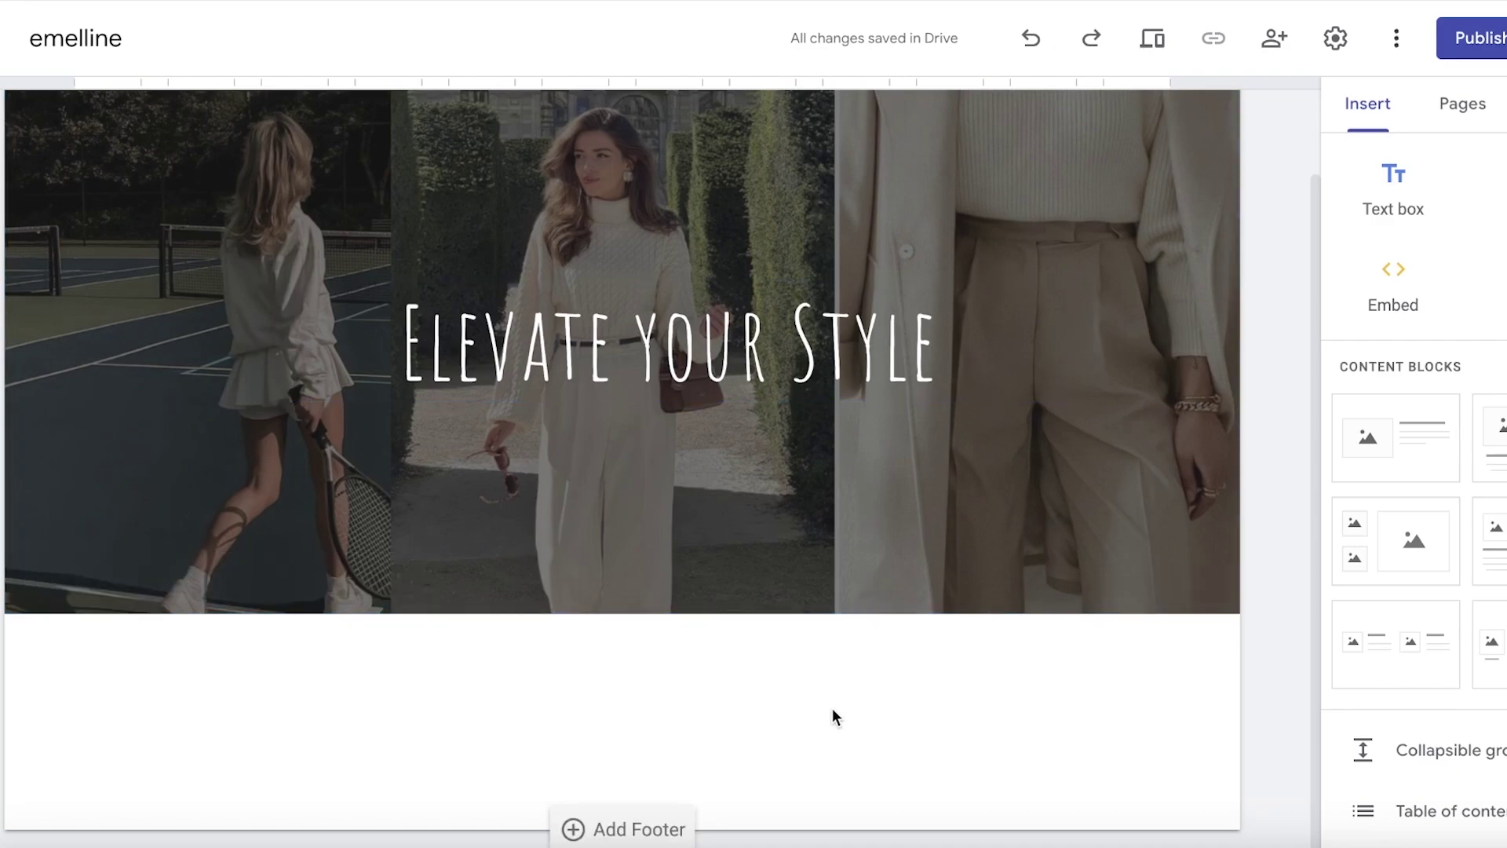
scroll(1350, 379, "down", 6)
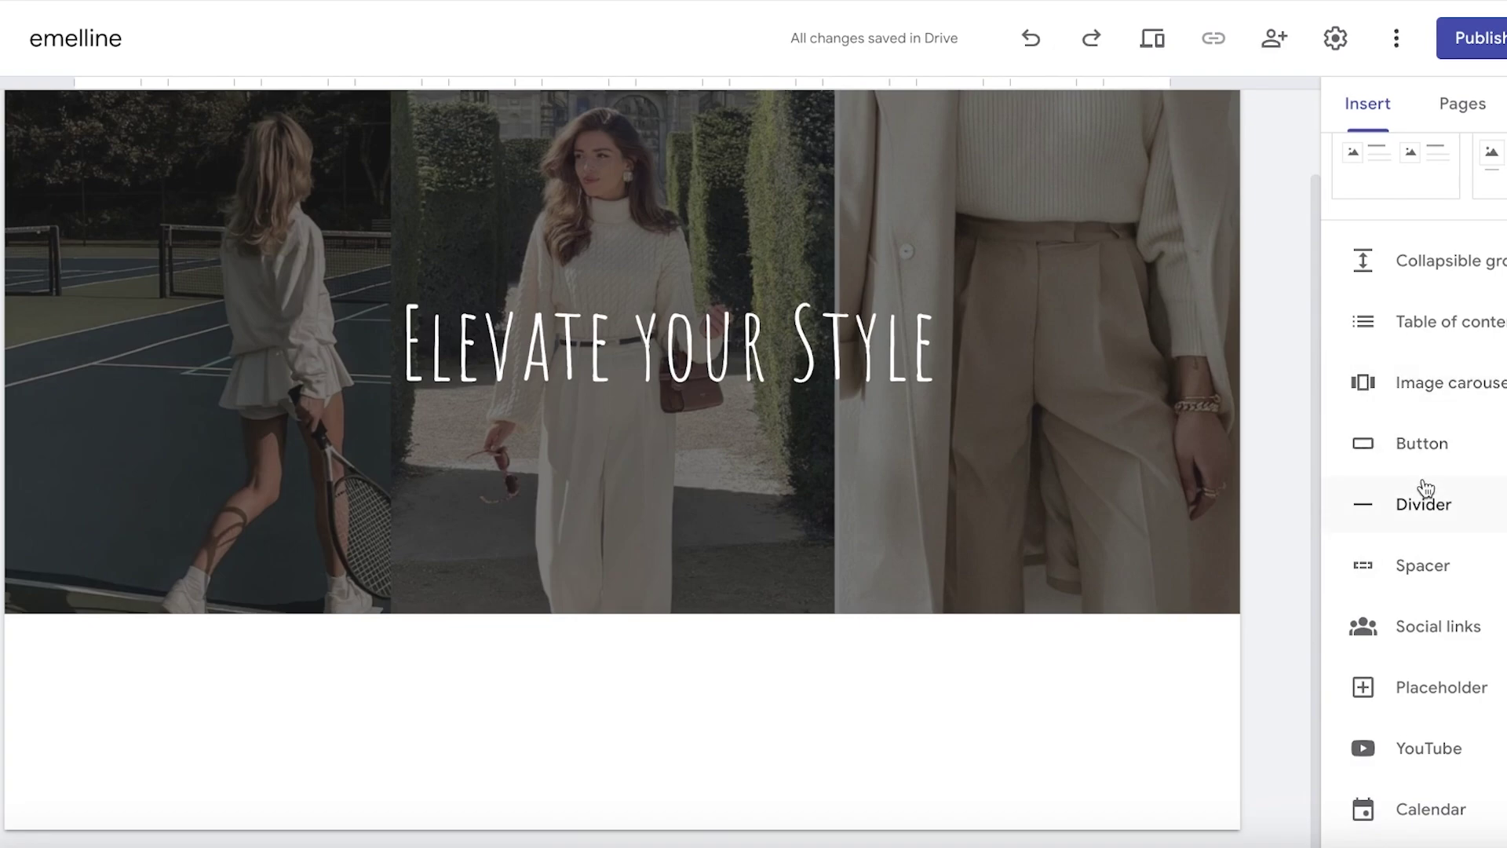
scroll(1443, 514, "down", 3)
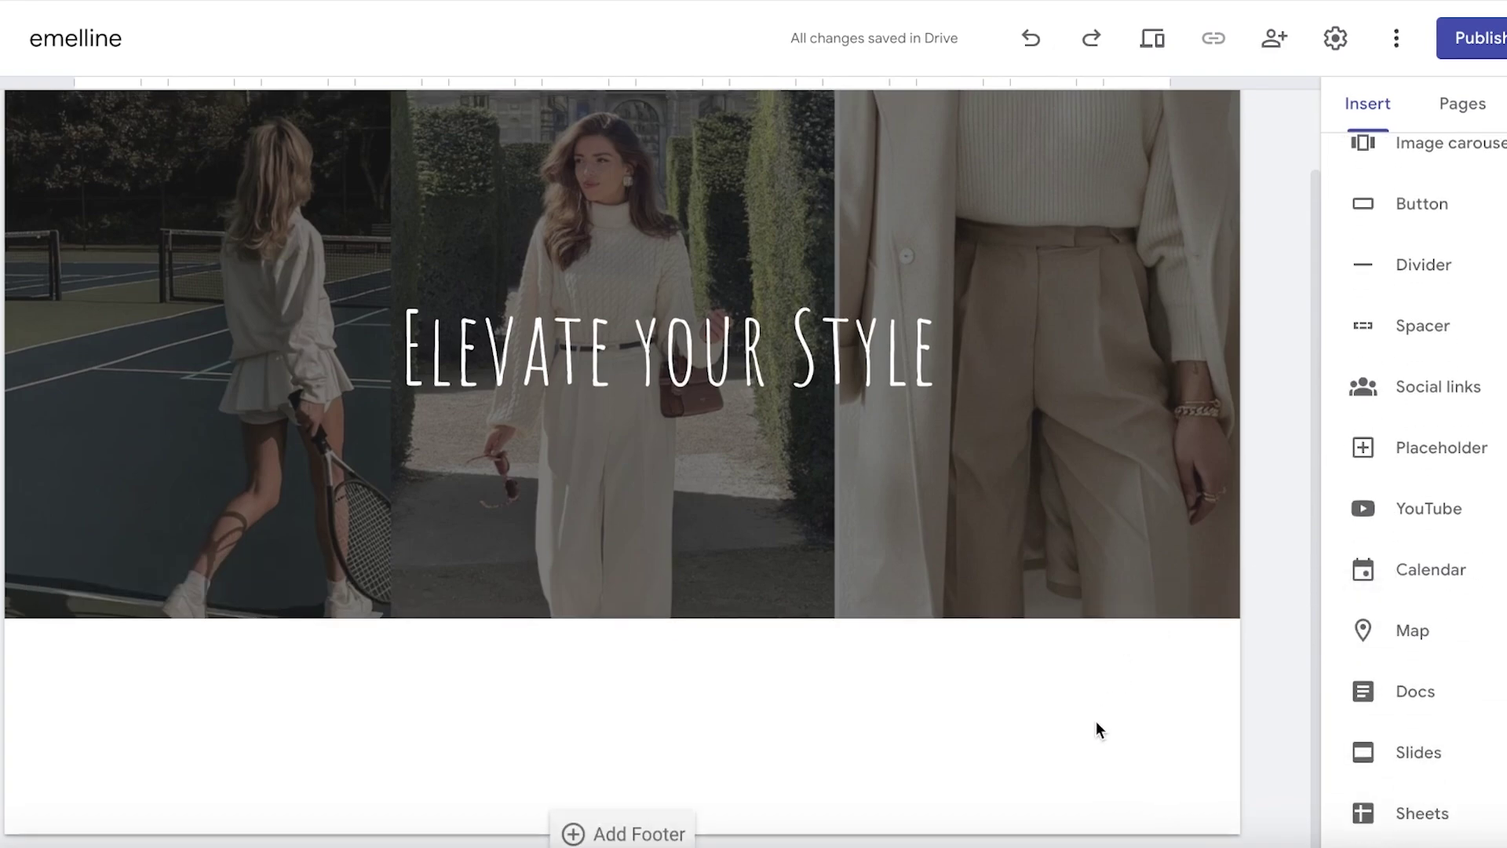
left_click(1423, 388)
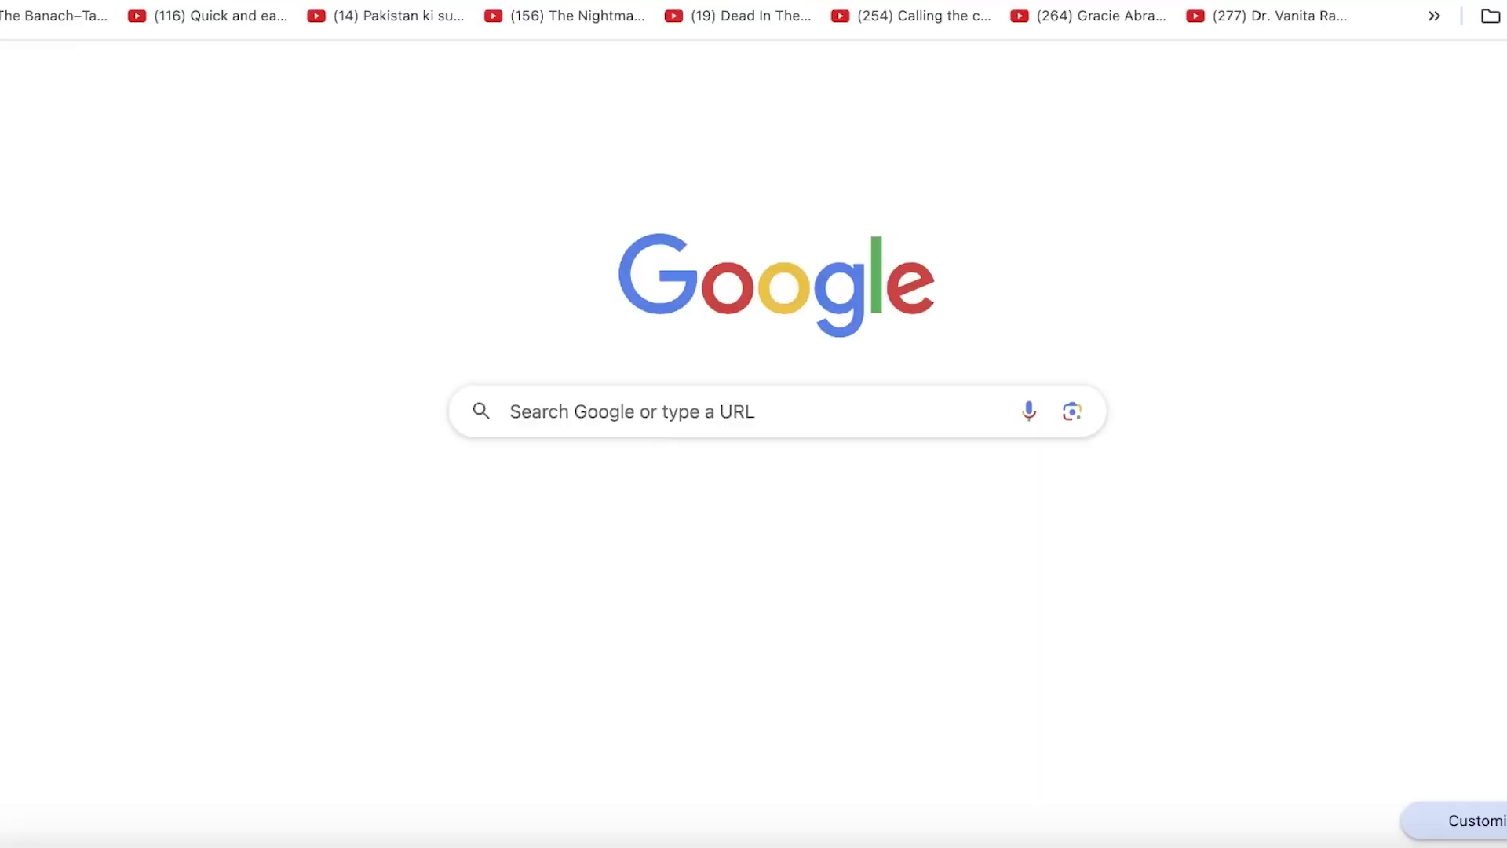
type("tiktok")
key("Return")
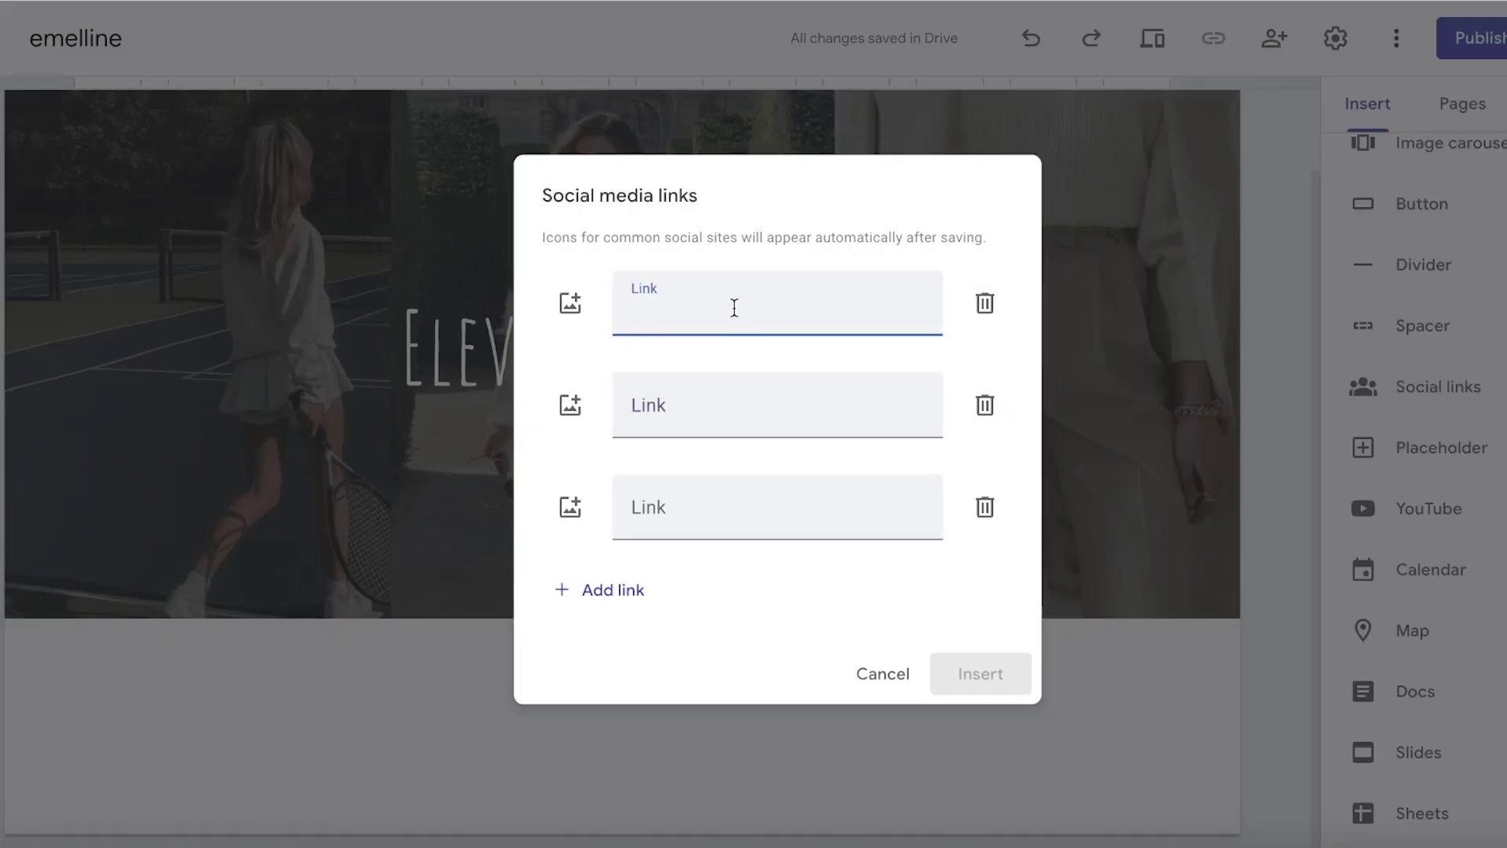
- Paste the TikTok address as the first link, insert the block and resize it
type("https://www.tiktok.com/en/")
left_click(985, 673)
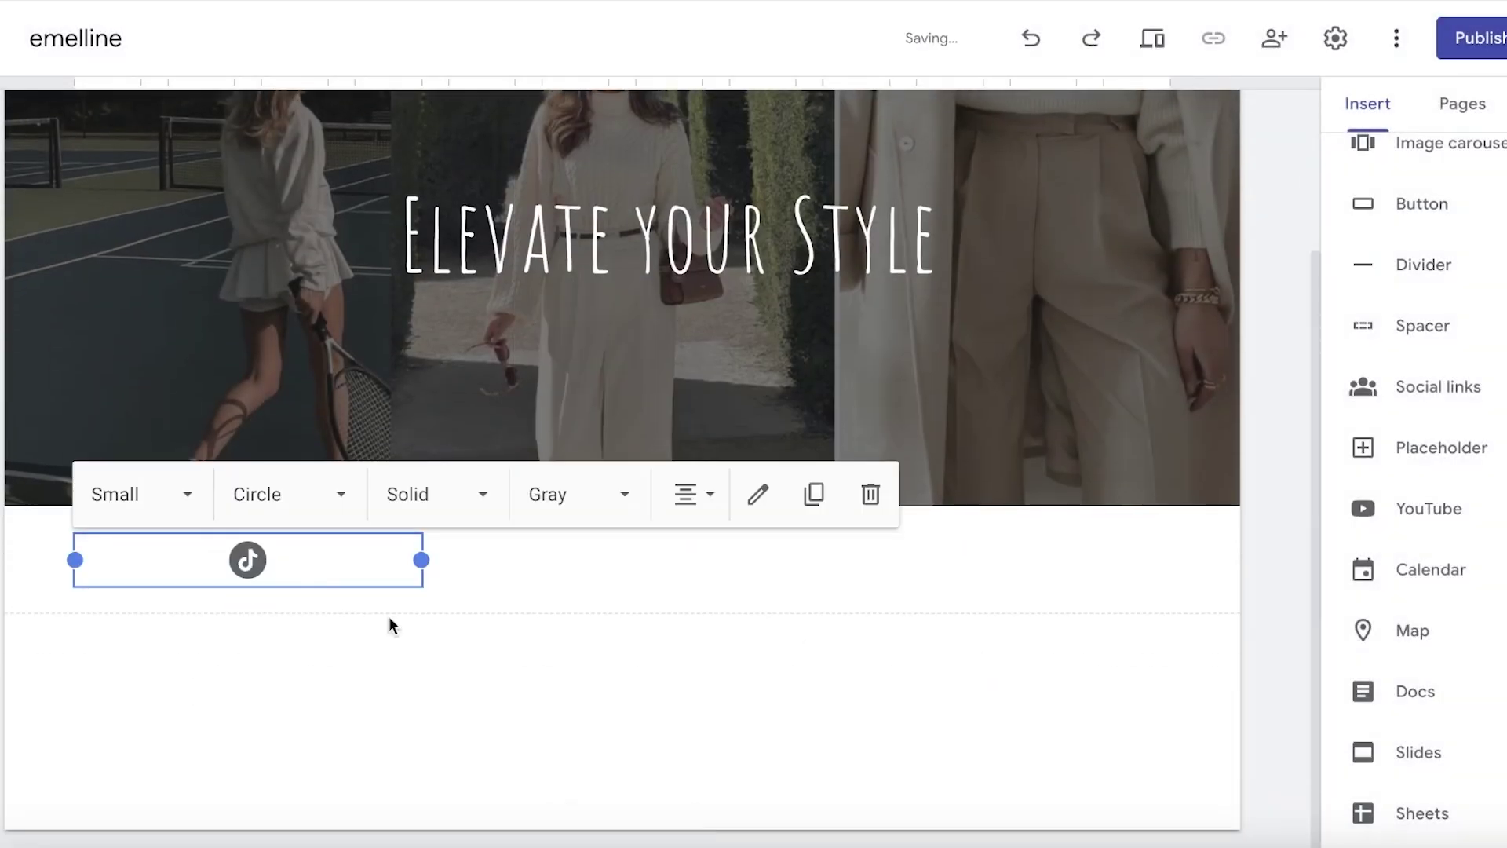
left_click_drag(422, 559, 282, 553)
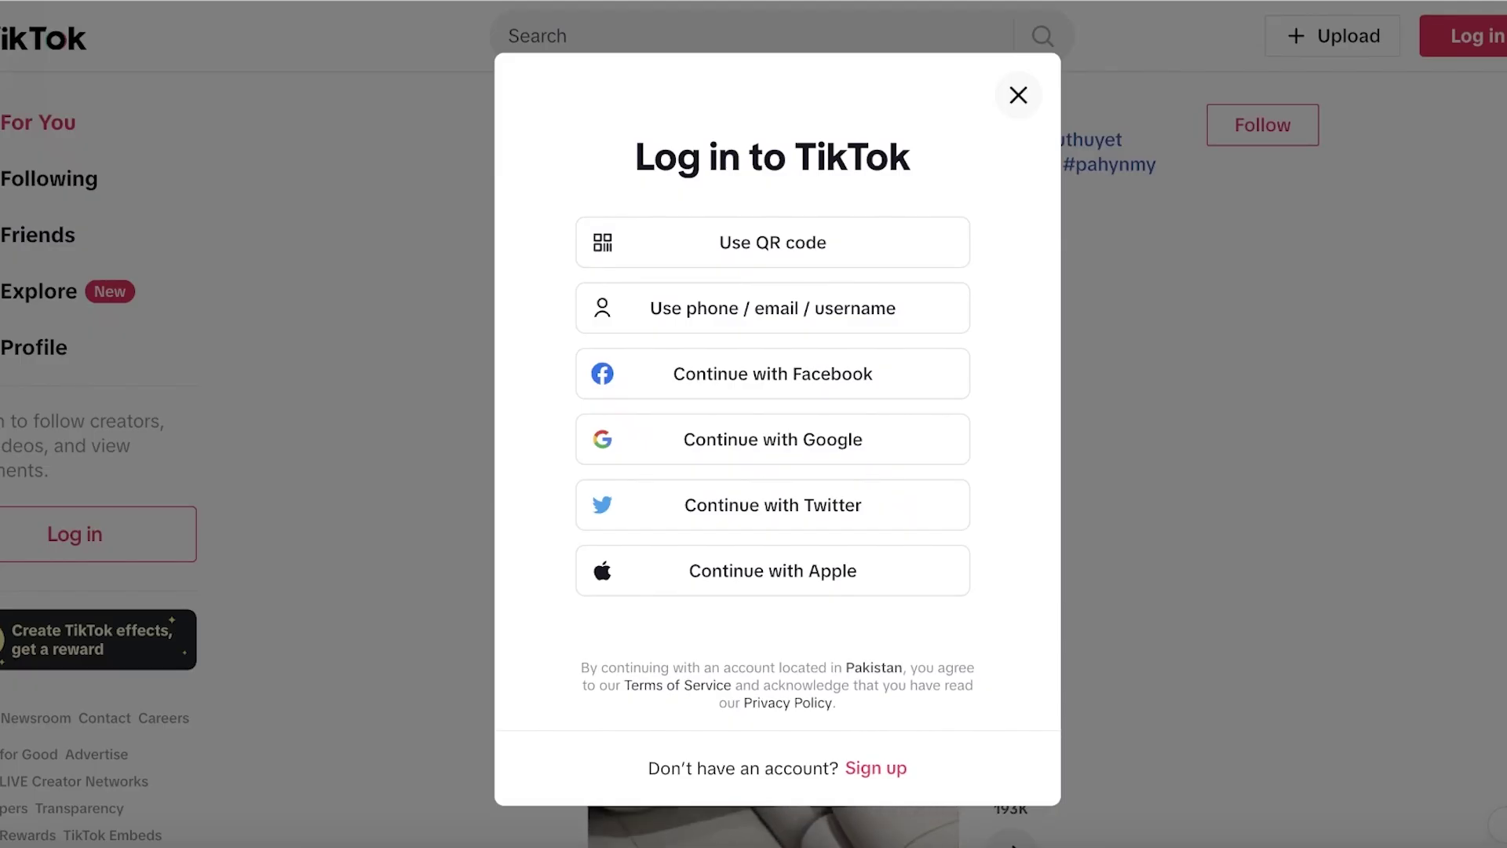
- Paste the Pinterest link into the second field and save the social links
key("ctrl+l")
type("pin")
key("Escape")
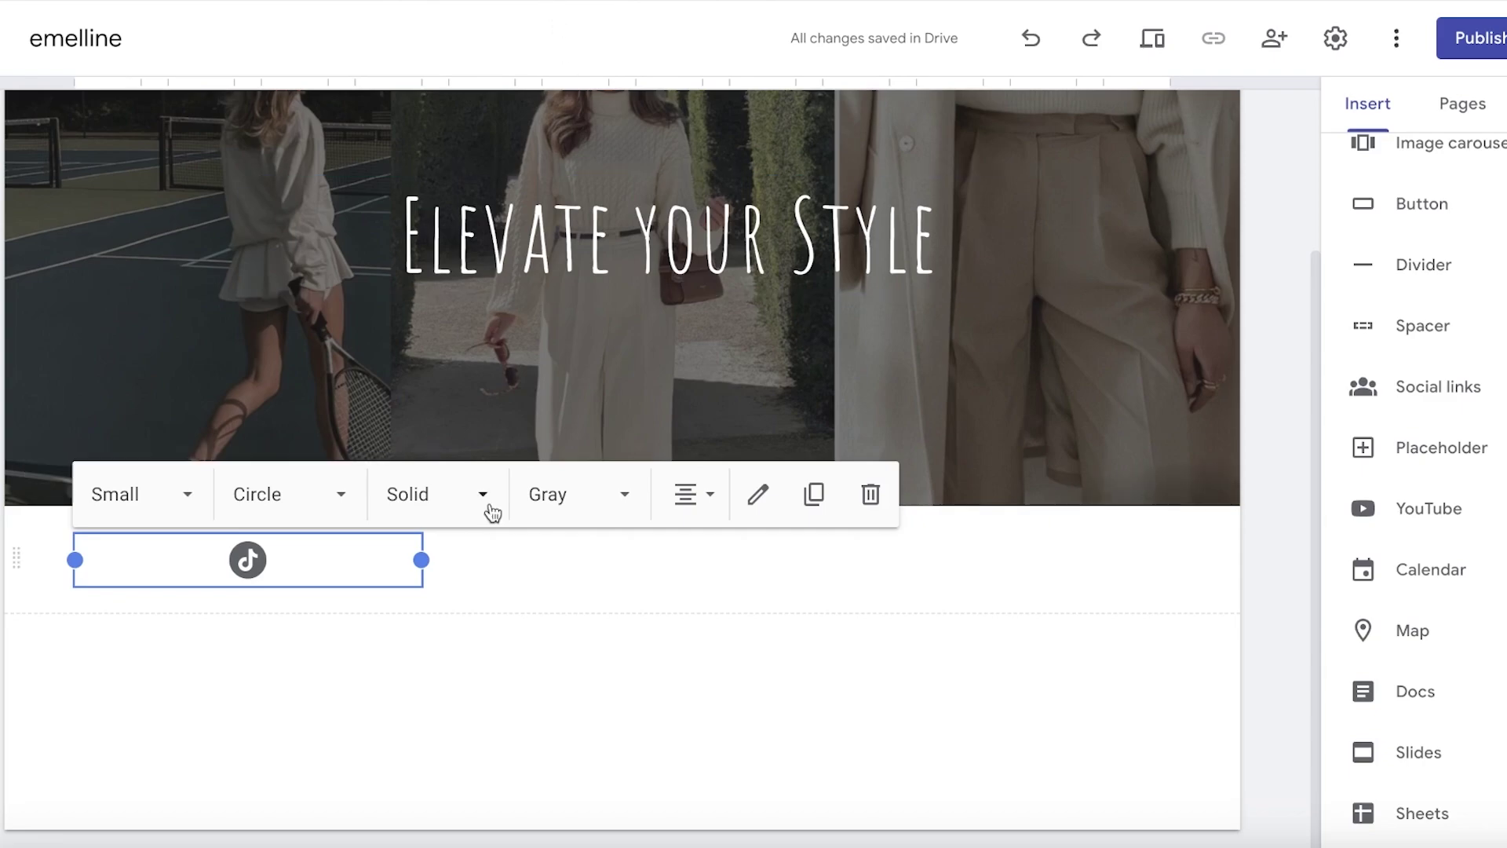
scroll(1421, 314, "up", 4)
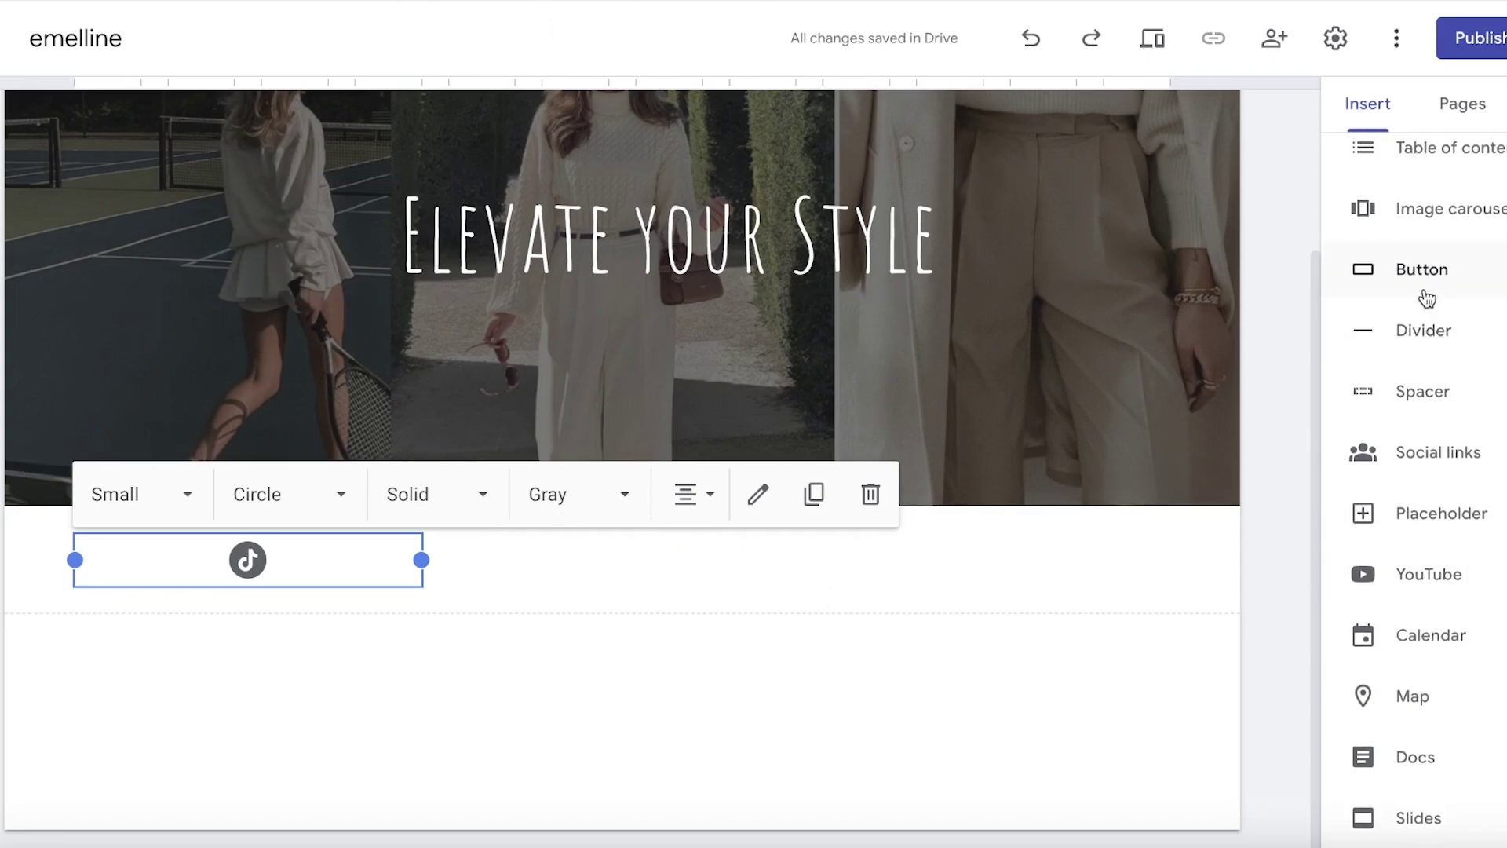
scroll(1483, 562, "down", 1)
scroll(1452, 612, "down", 4)
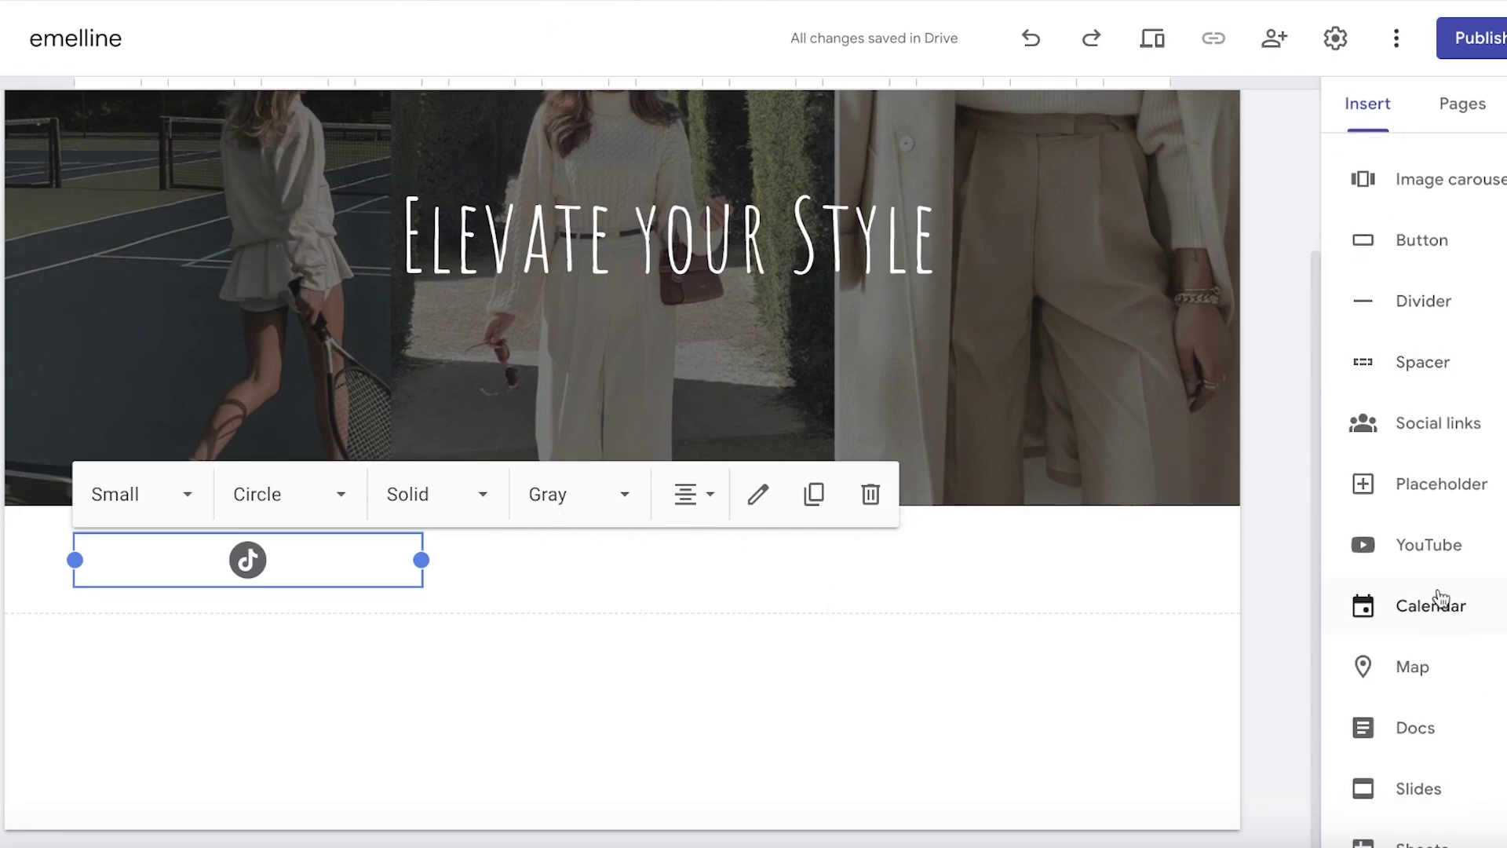
scroll(1413, 690, "down", 2)
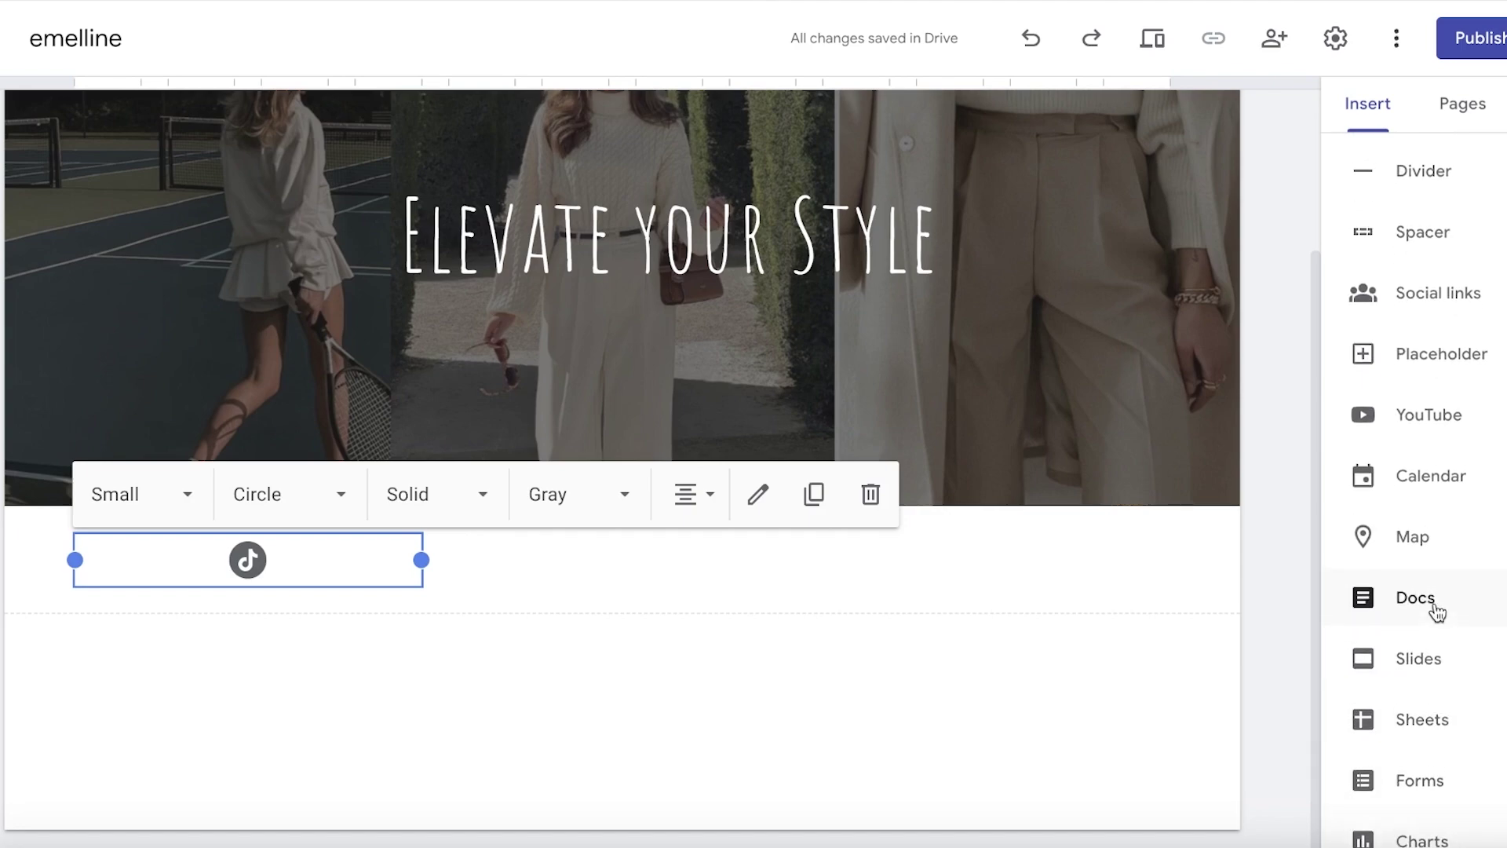
scroll(1436, 612, "up", 5)
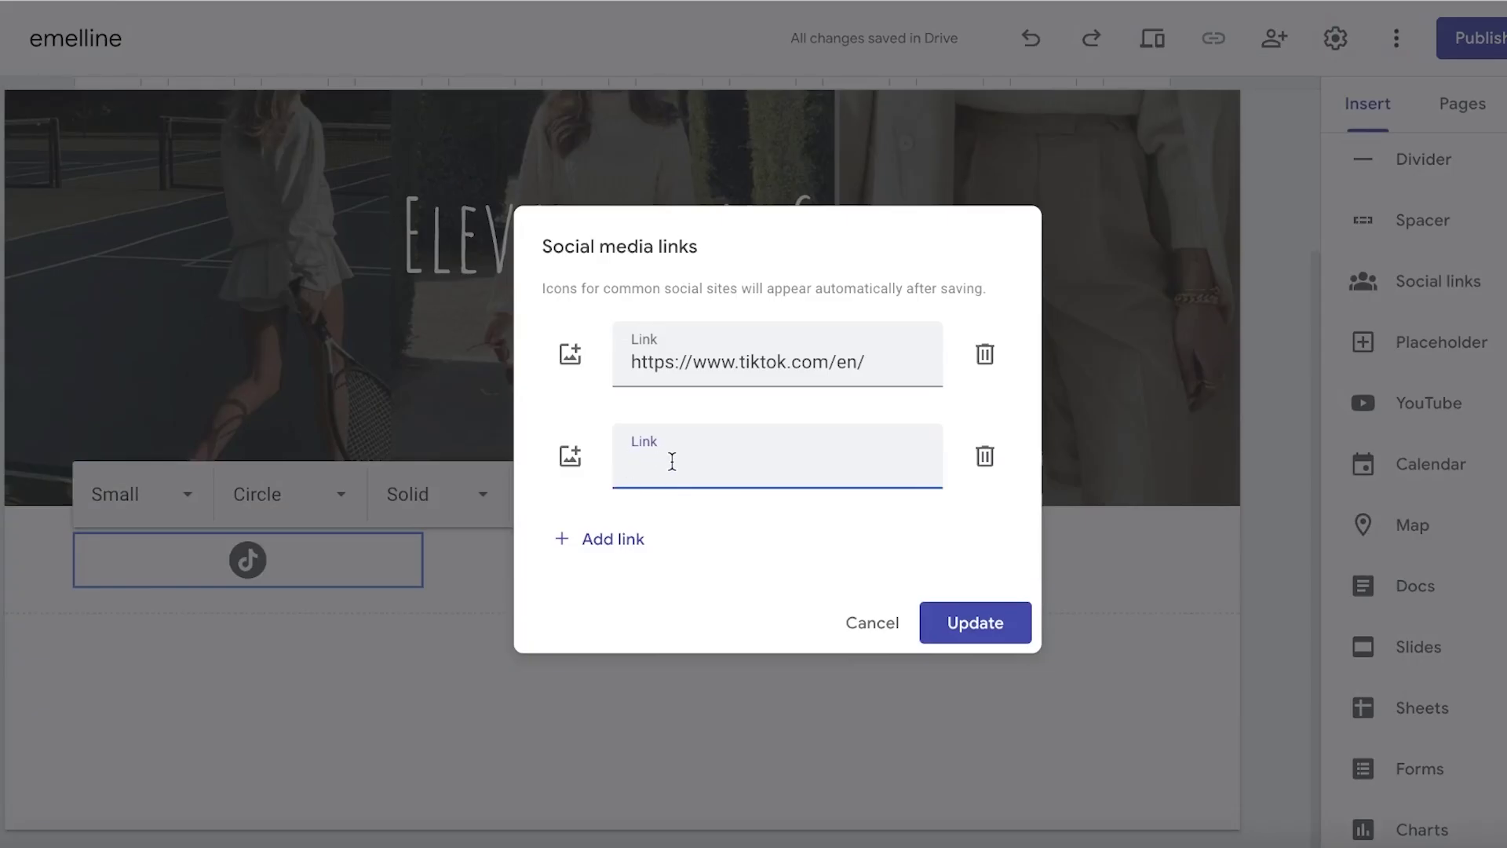
key("ctrl+v")
left_click(961, 637)
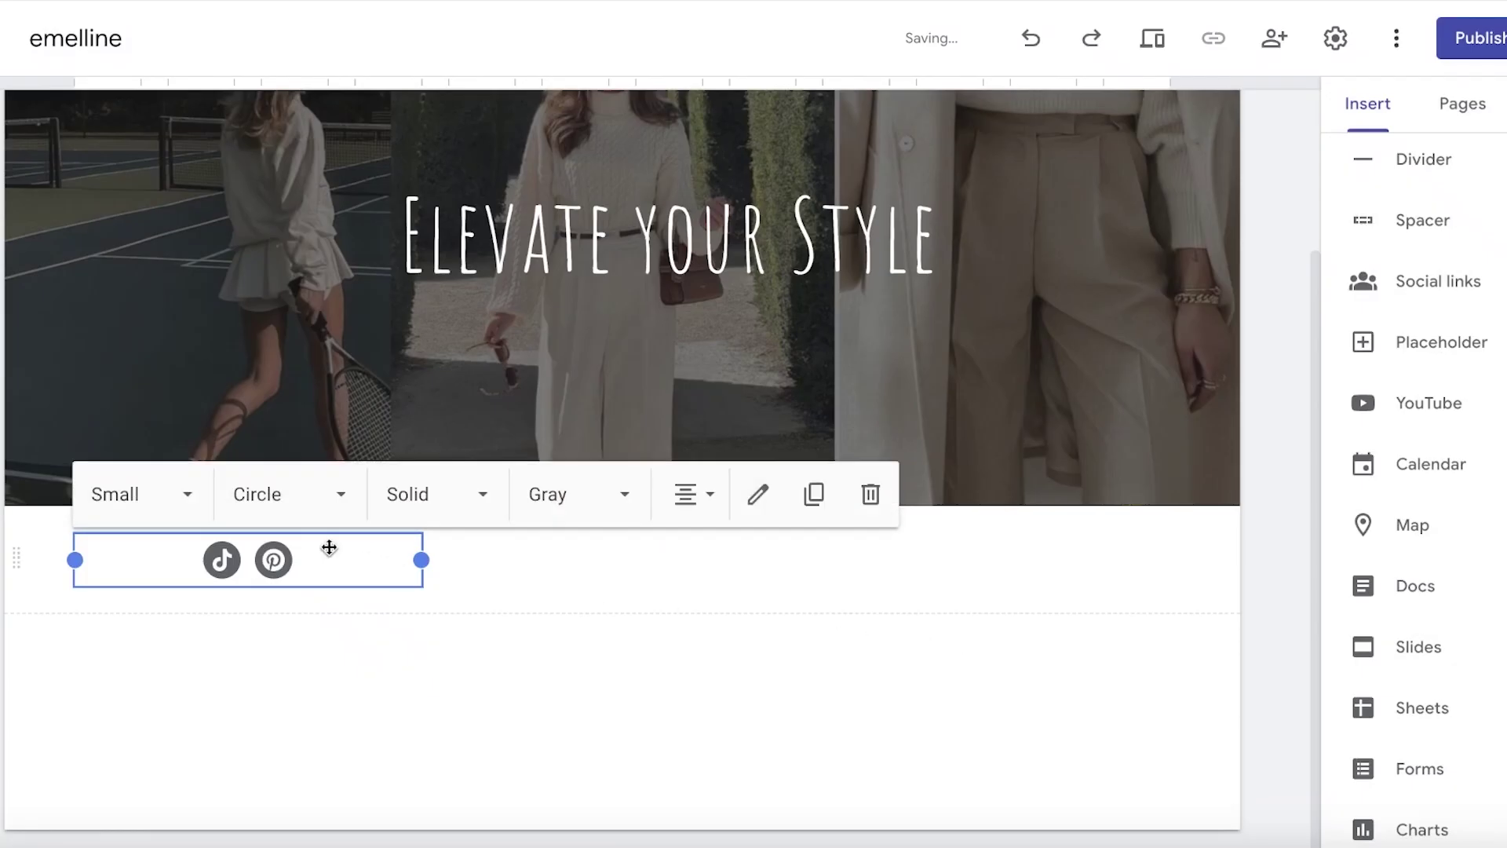
- Make the social icons Large and adjust the block's width
left_click_drag(414, 560, 328, 560)
left_click(146, 488)
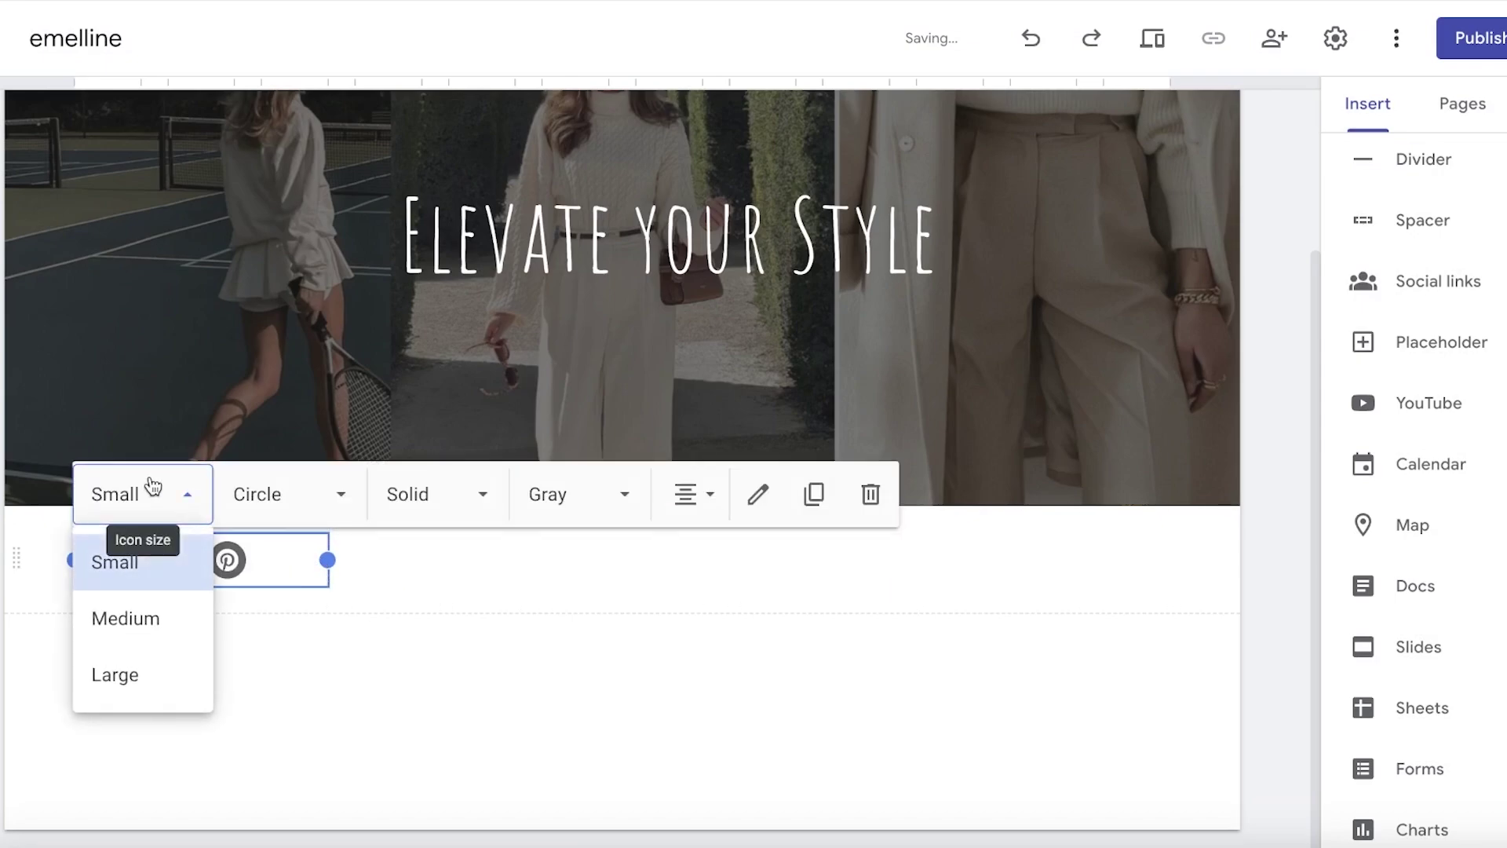
left_click(127, 647)
left_click(157, 494)
left_click(130, 676)
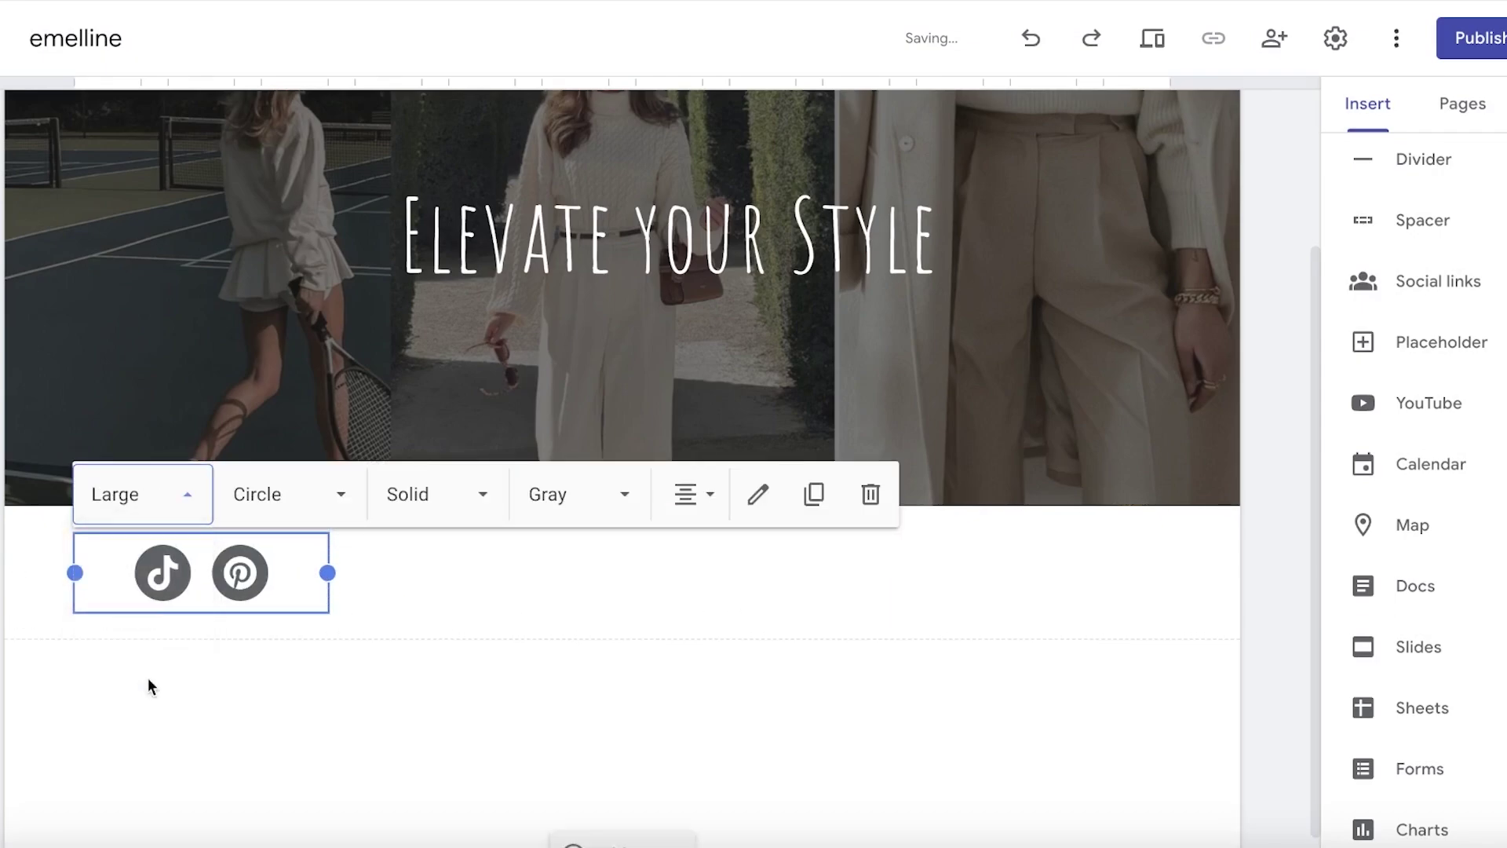
left_click_drag(326, 572, 514, 572)
left_click(192, 494)
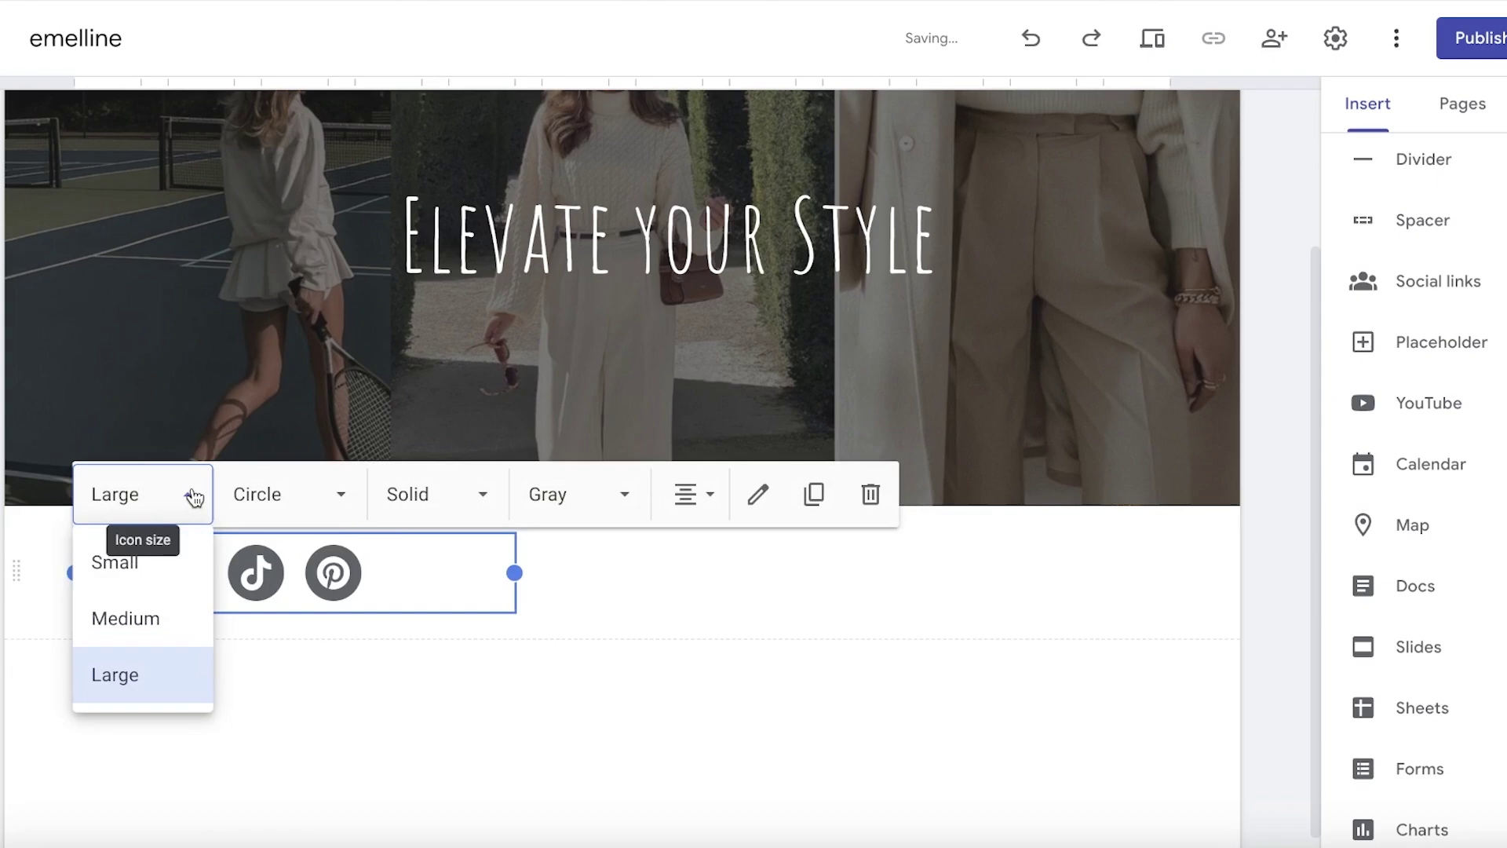
- Give the social icons Square backings
left_click(267, 495)
left_click(263, 675)
left_click(296, 503)
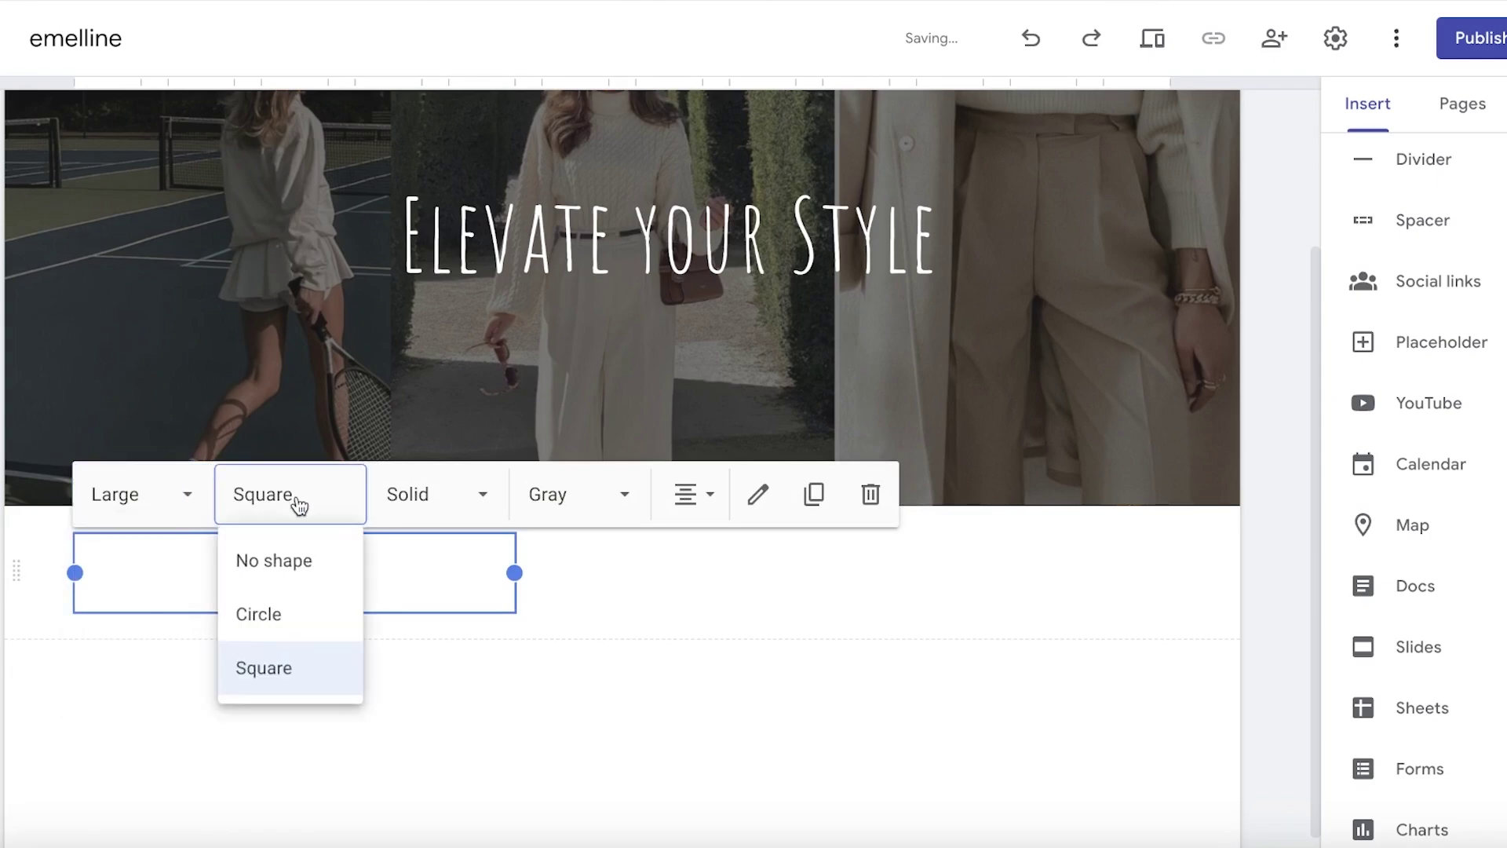
left_click(287, 561)
left_click(305, 518)
left_click(293, 624)
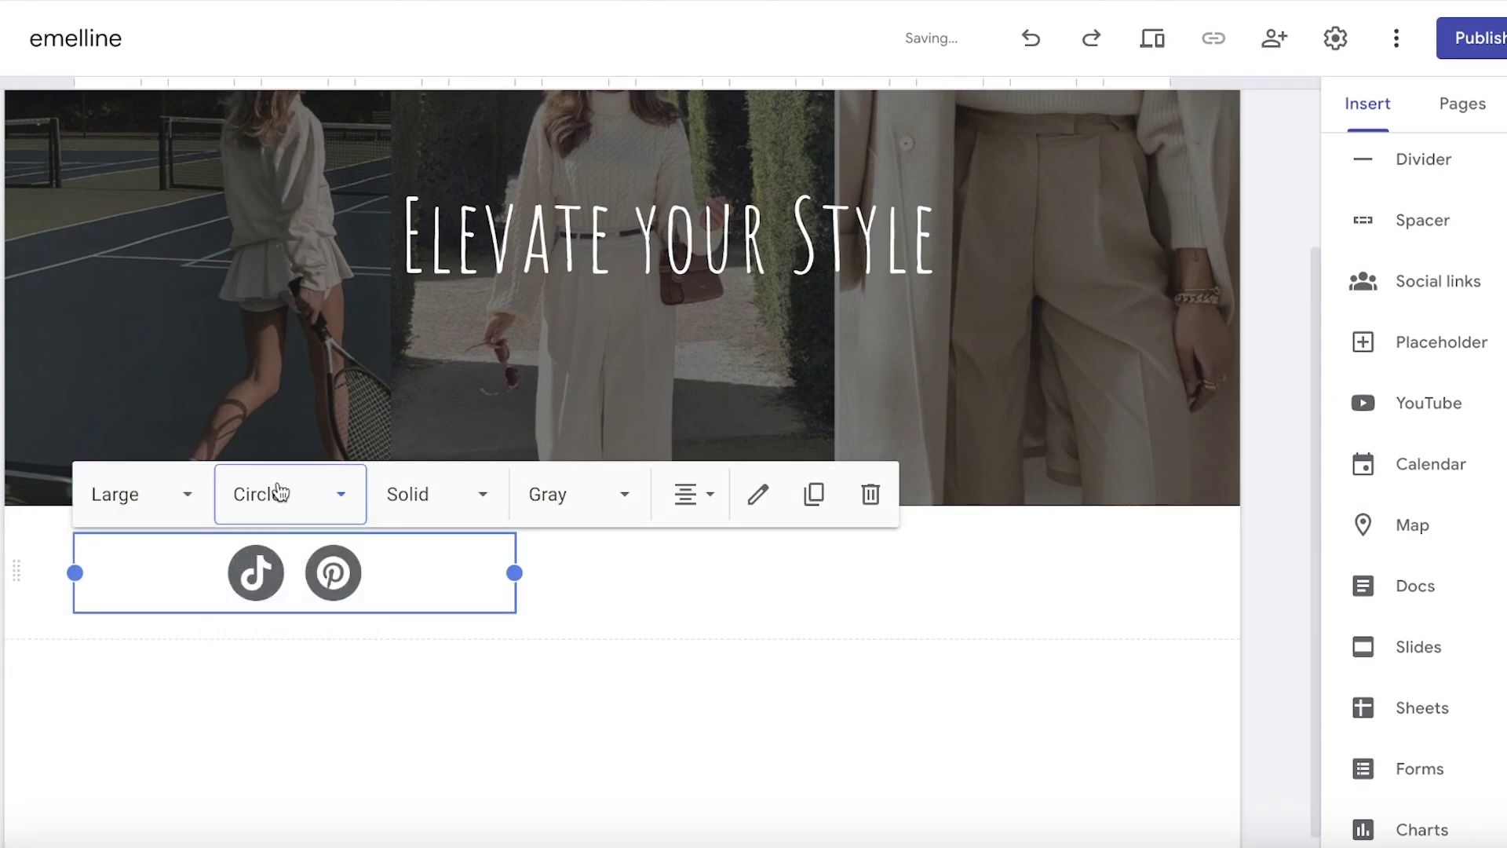
left_click(279, 493)
left_click(272, 697)
- Set the icon style to Solid and the icon colour to White
left_click(447, 501)
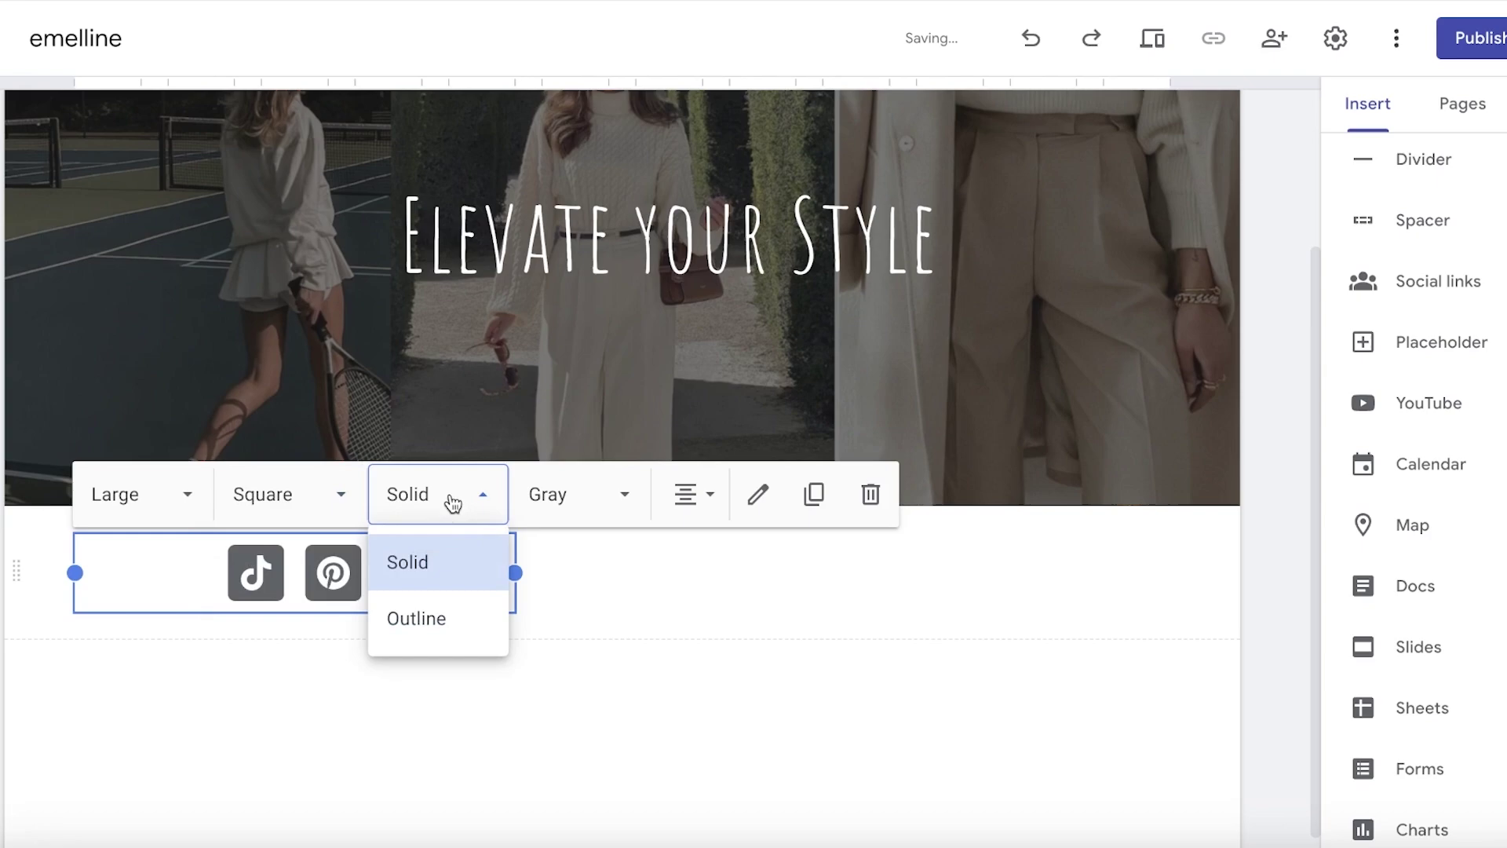
left_click(444, 619)
left_click(447, 509)
left_click(455, 563)
left_click(610, 508)
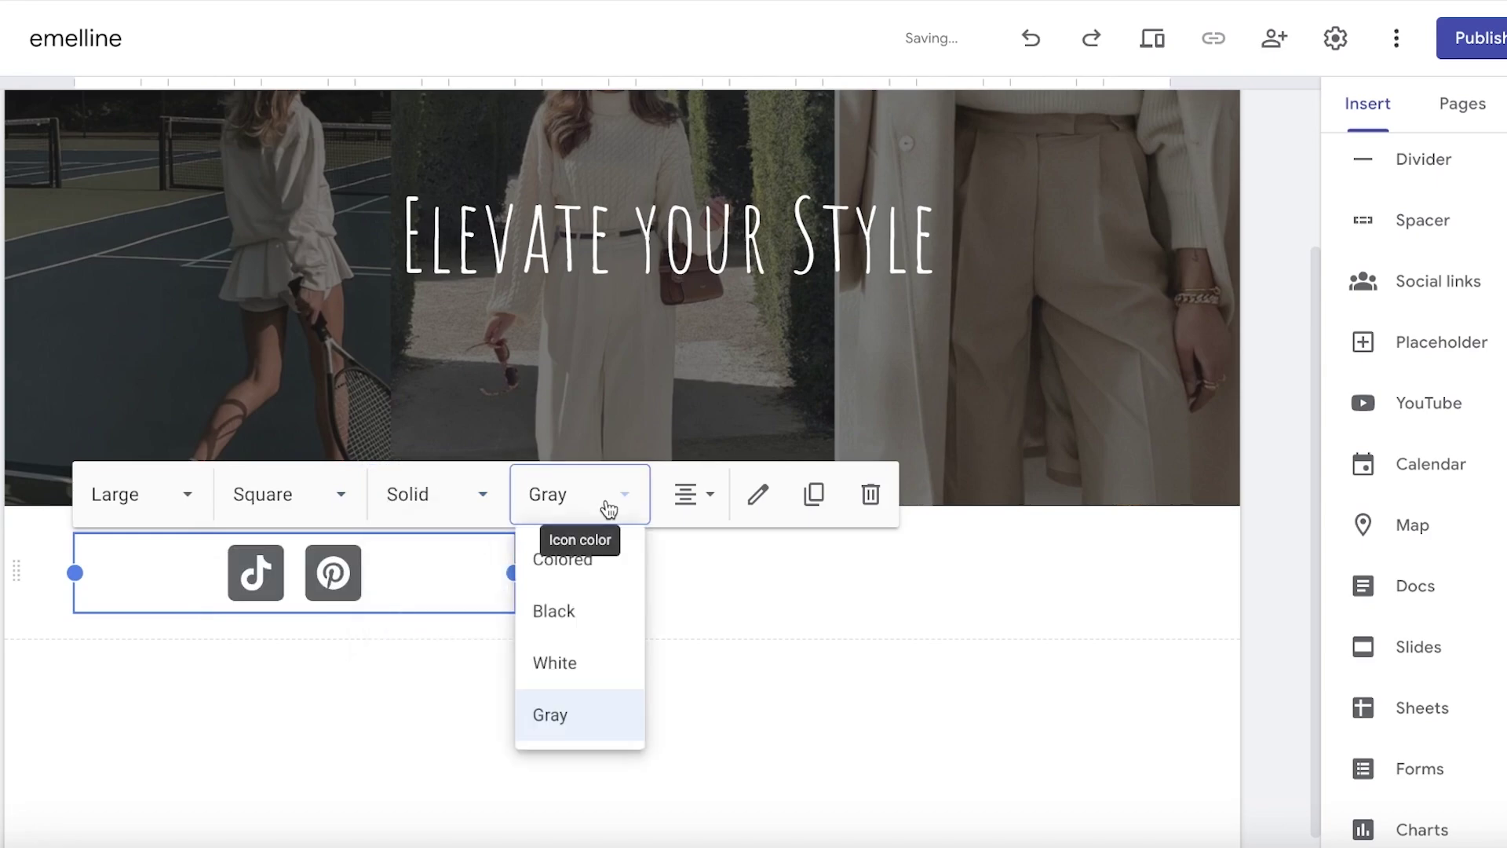
left_click(599, 619)
left_click(585, 496)
left_click(541, 563)
left_click(565, 498)
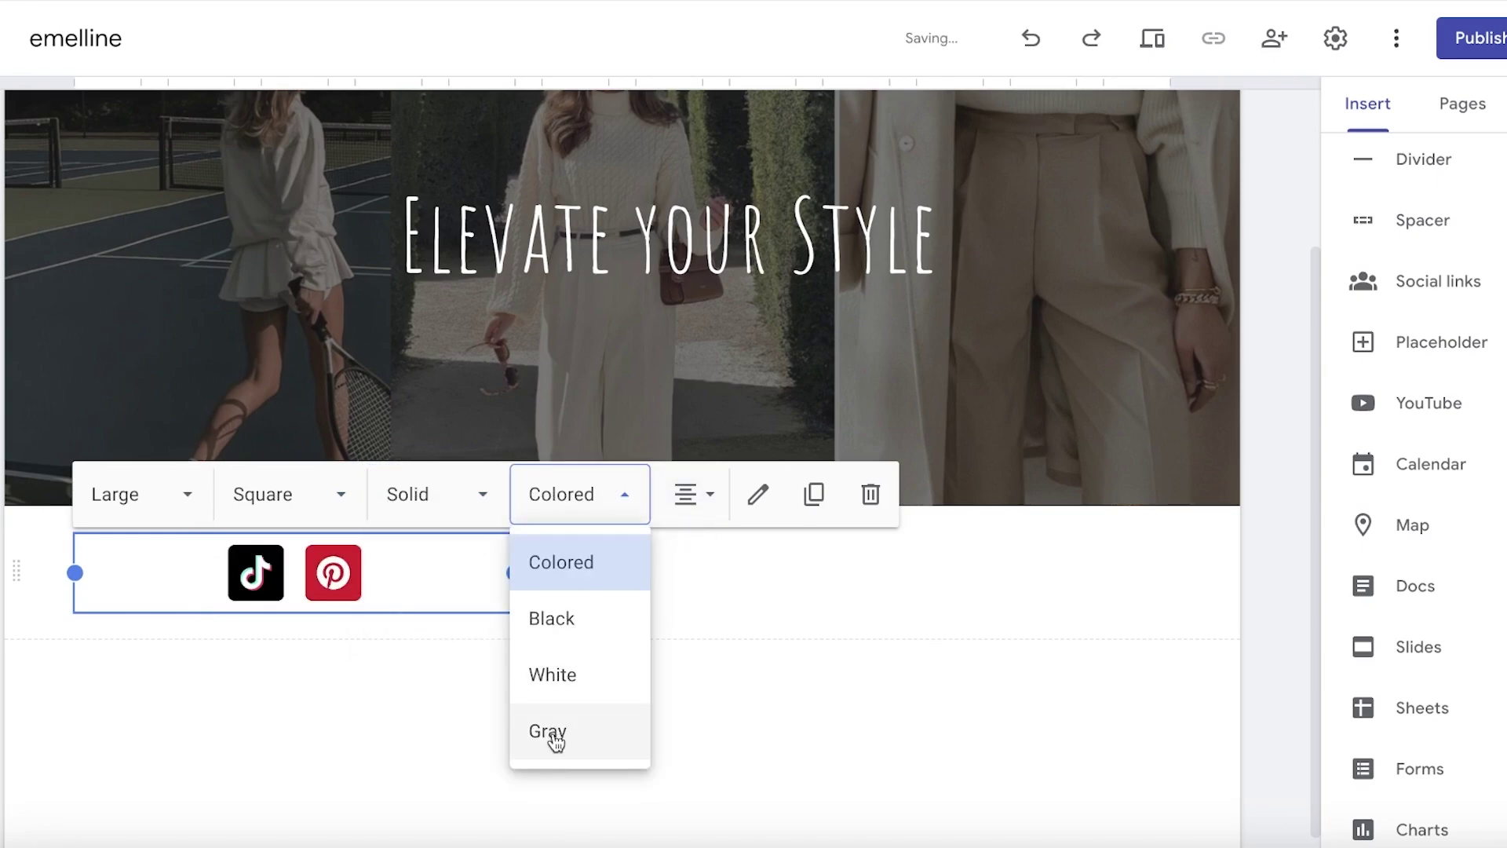
left_click(551, 671)
- Centre-align the icons and move the block to the section's centre
left_click(696, 499)
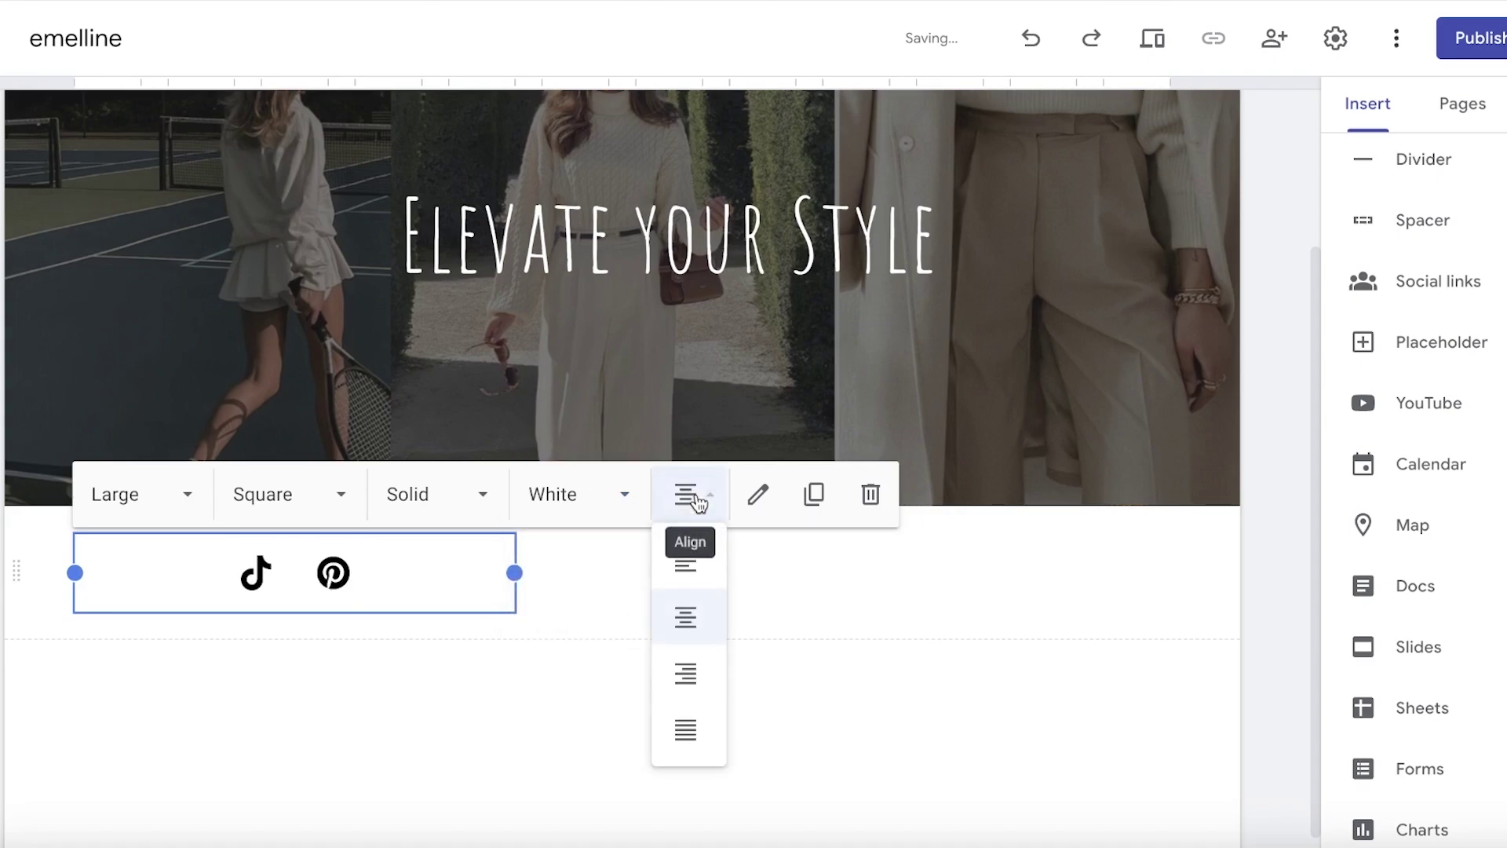
left_click(687, 620)
left_click_drag(359, 560, 653, 571)
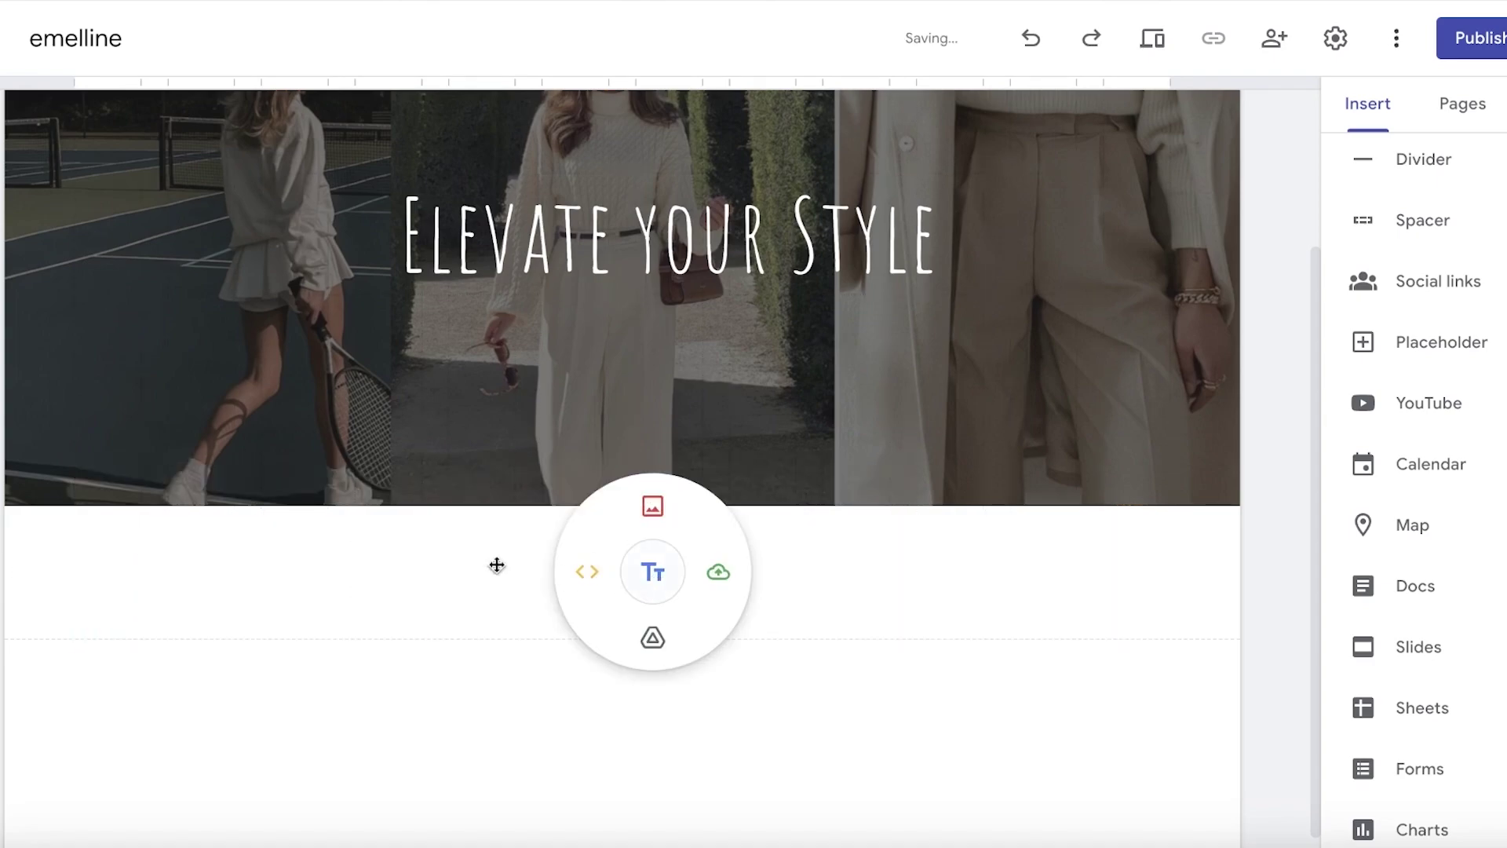
- Upload Steph/1.png as the social section's background image
left_click(16, 604)
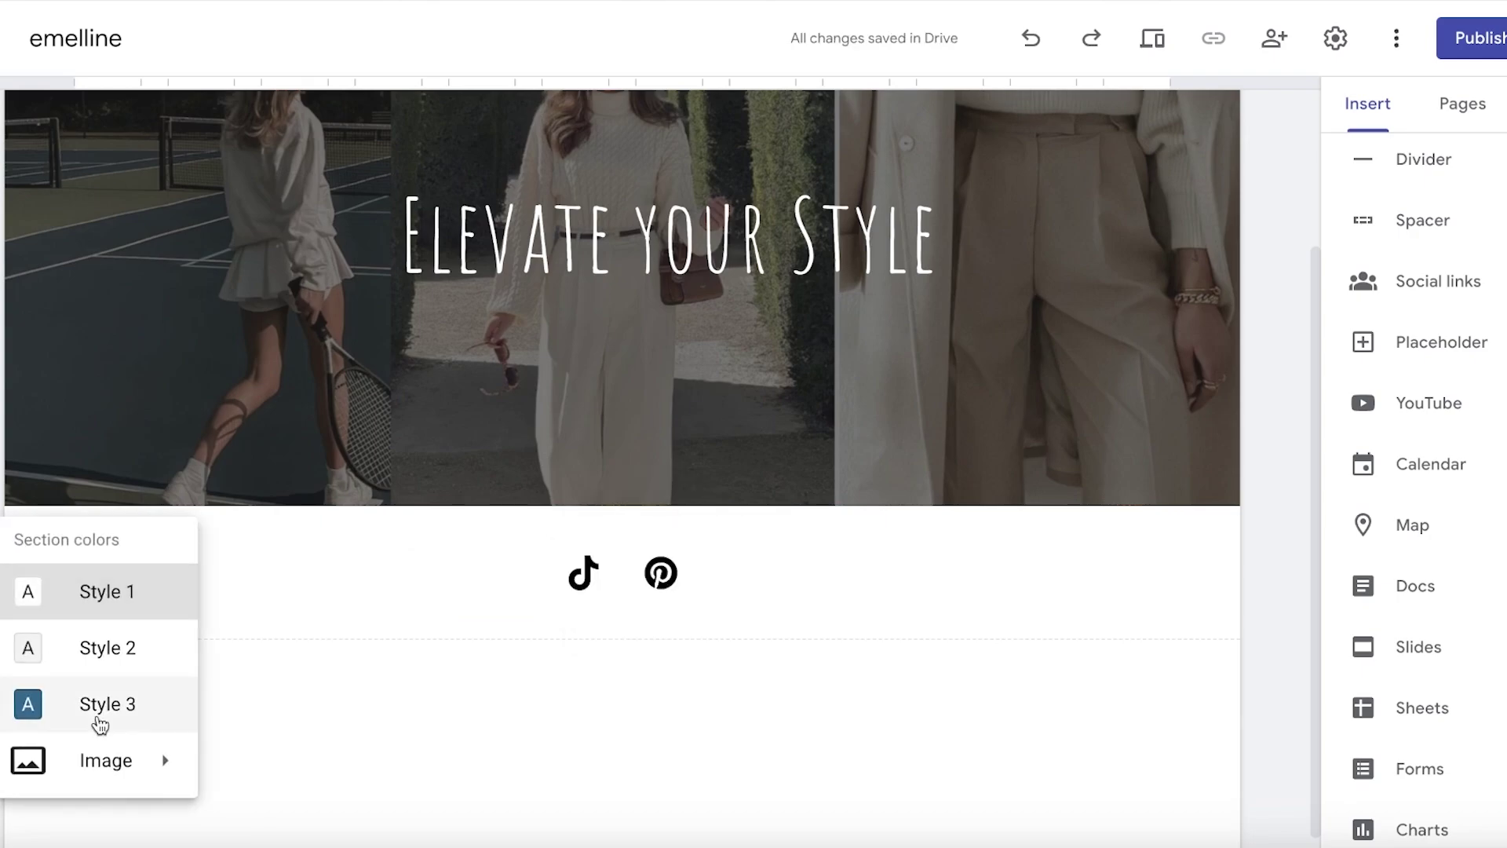
mouse_move(194, 759)
left_click(229, 707)
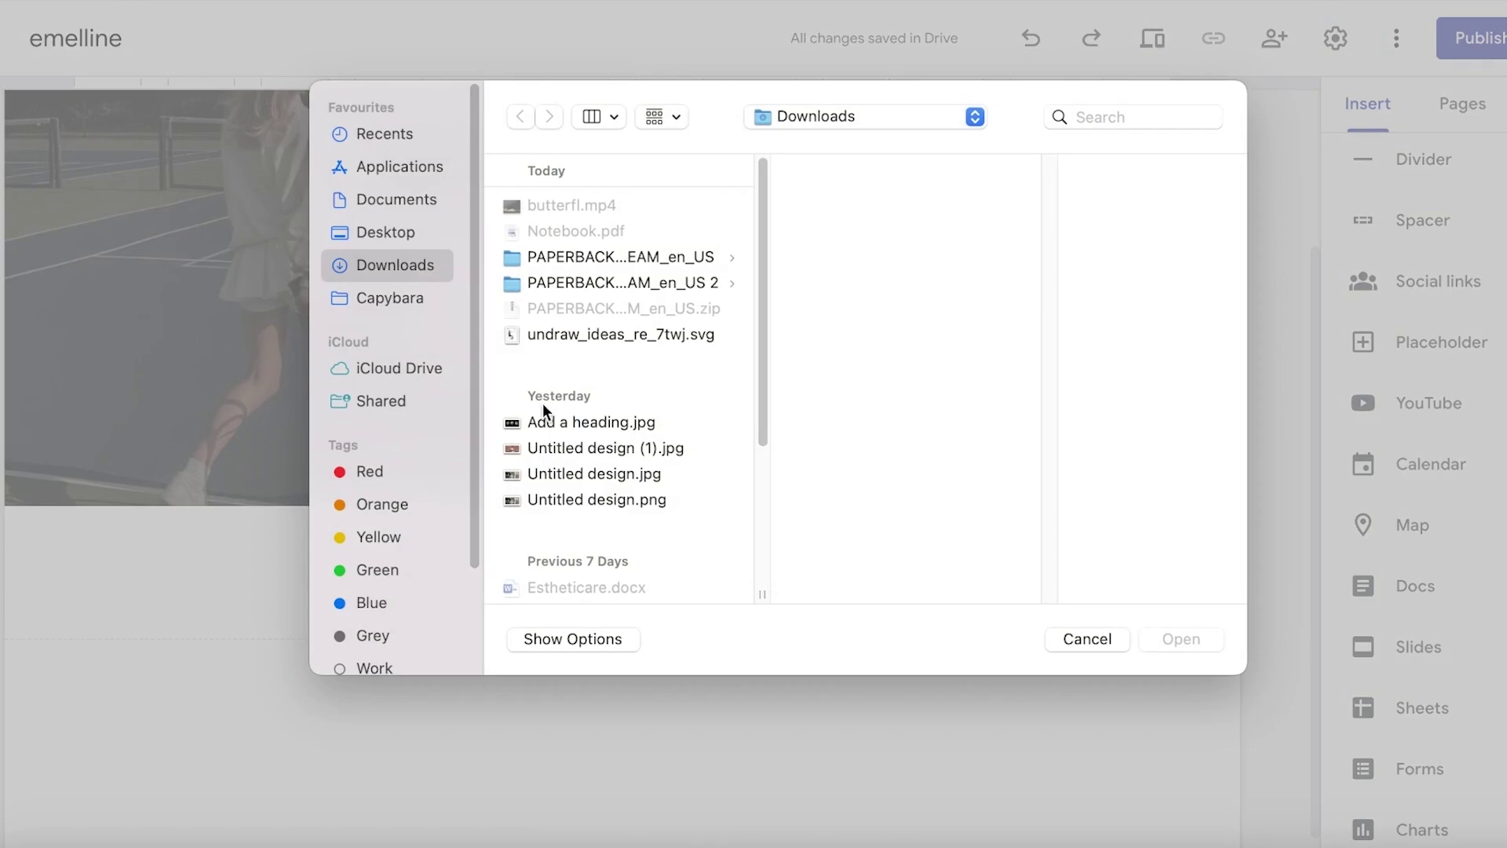
left_click(548, 427)
left_click(383, 305)
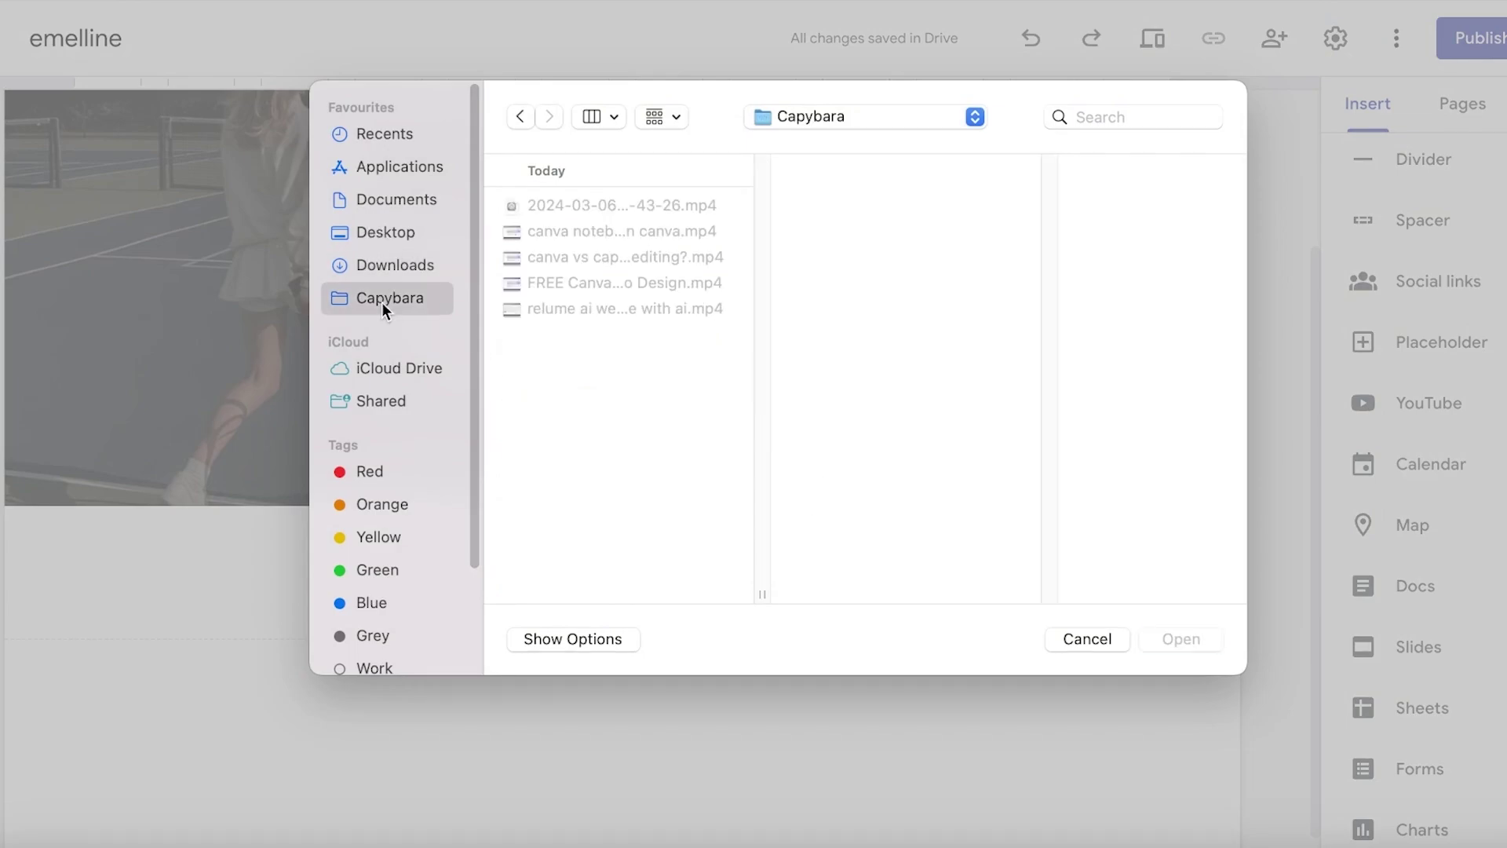
left_click(383, 271)
scroll(563, 439, "down", 3)
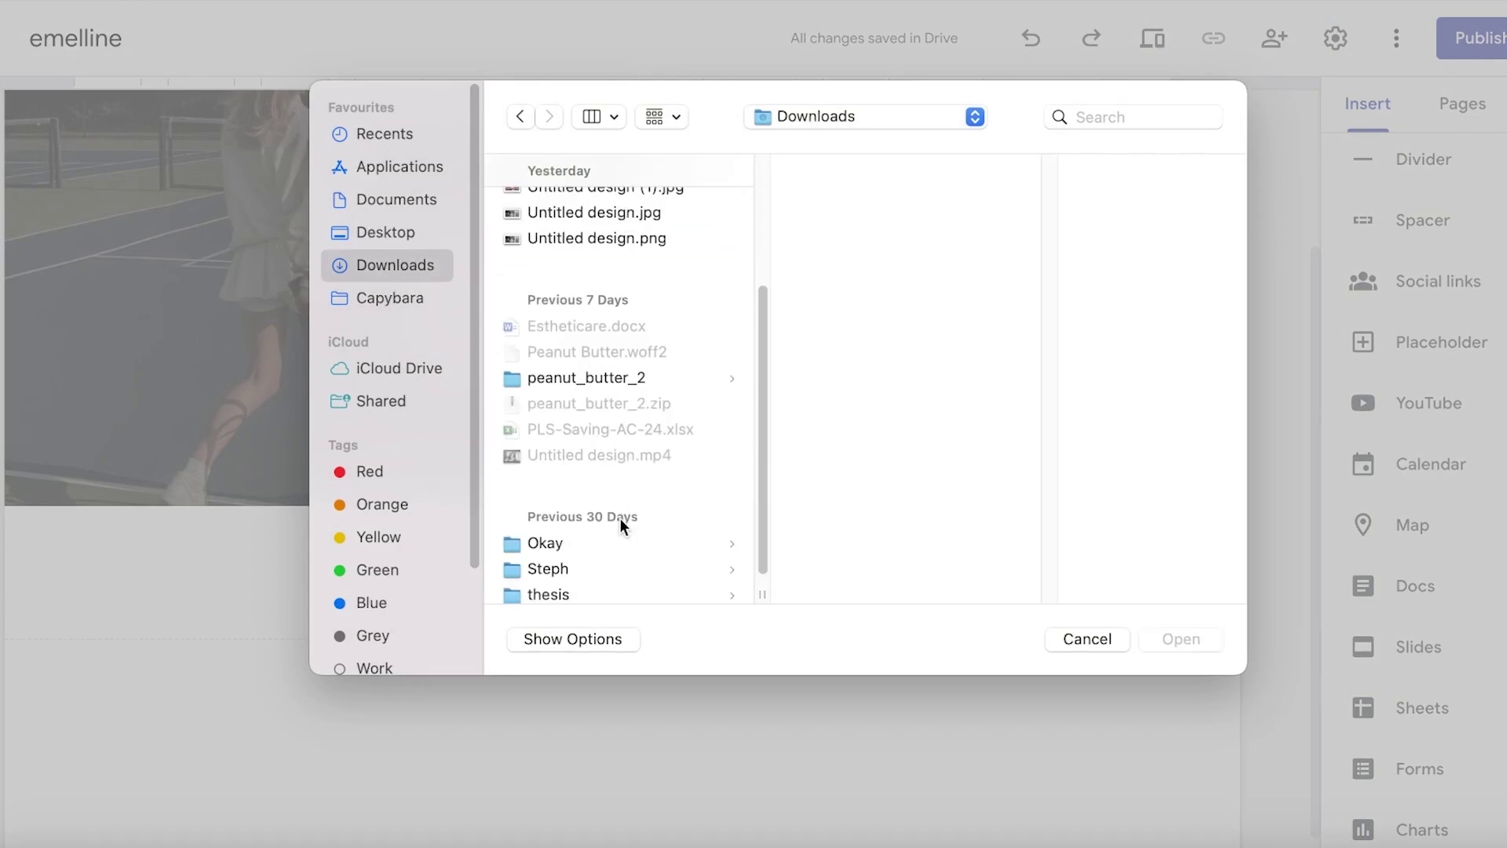
left_click(594, 571)
left_click(906, 207)
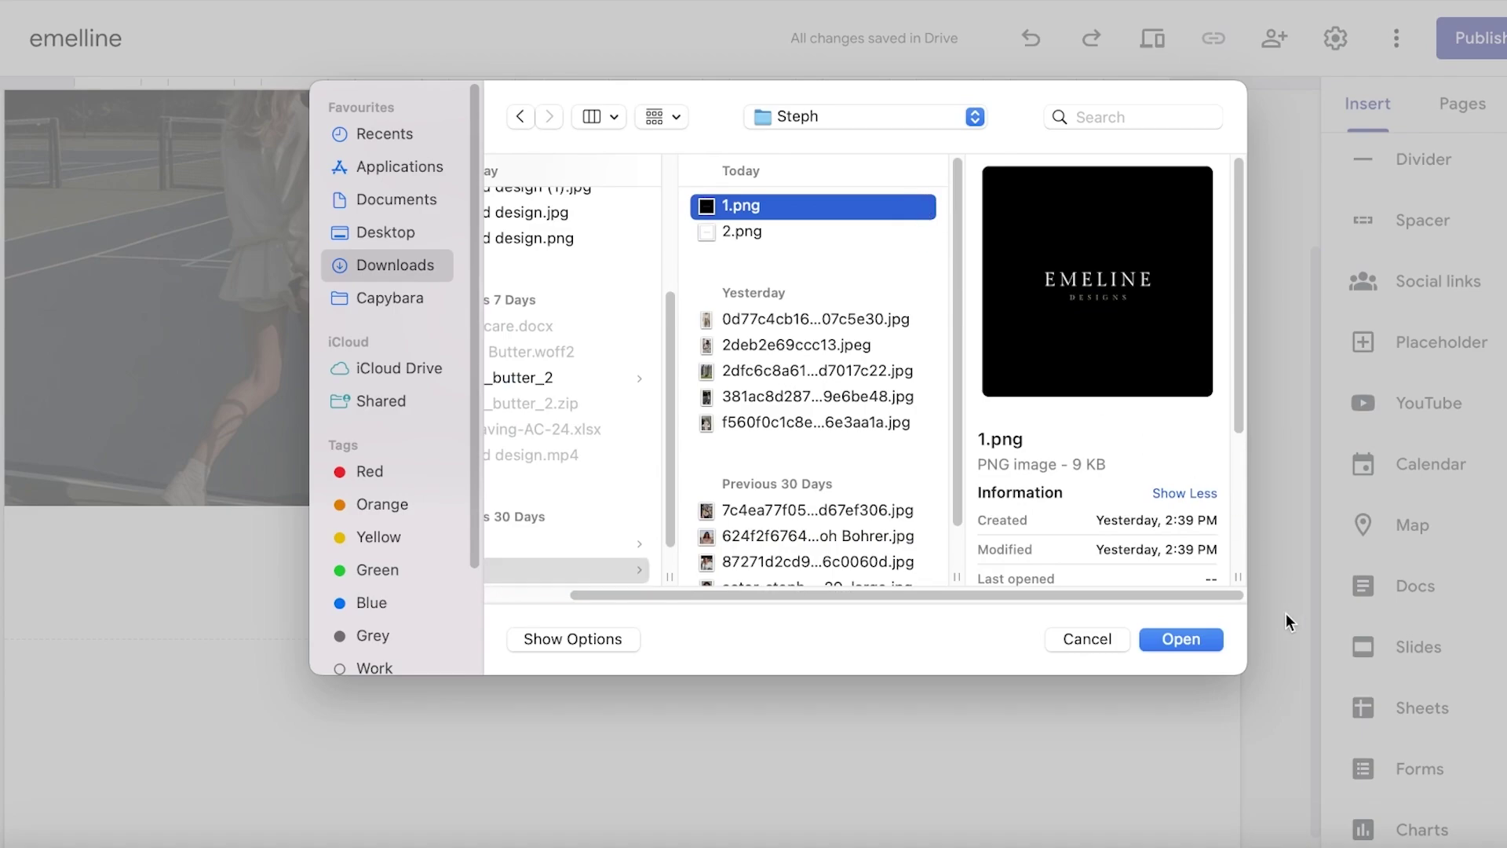
left_click(1215, 638)
- Anchor the background image top-right and widen the social links block
left_click(1211, 611)
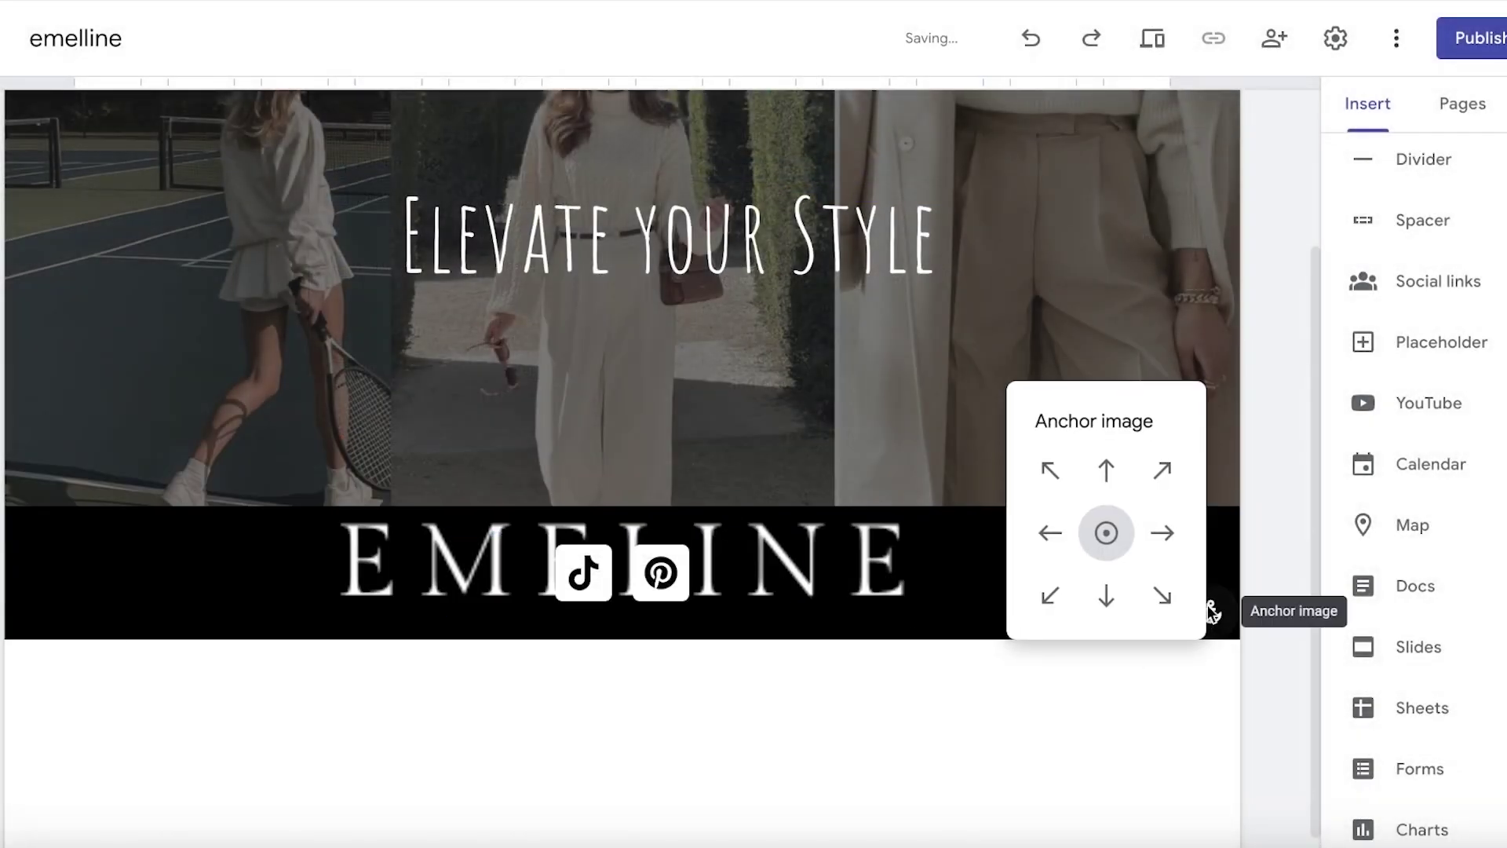
left_click(1159, 467)
left_click(673, 557)
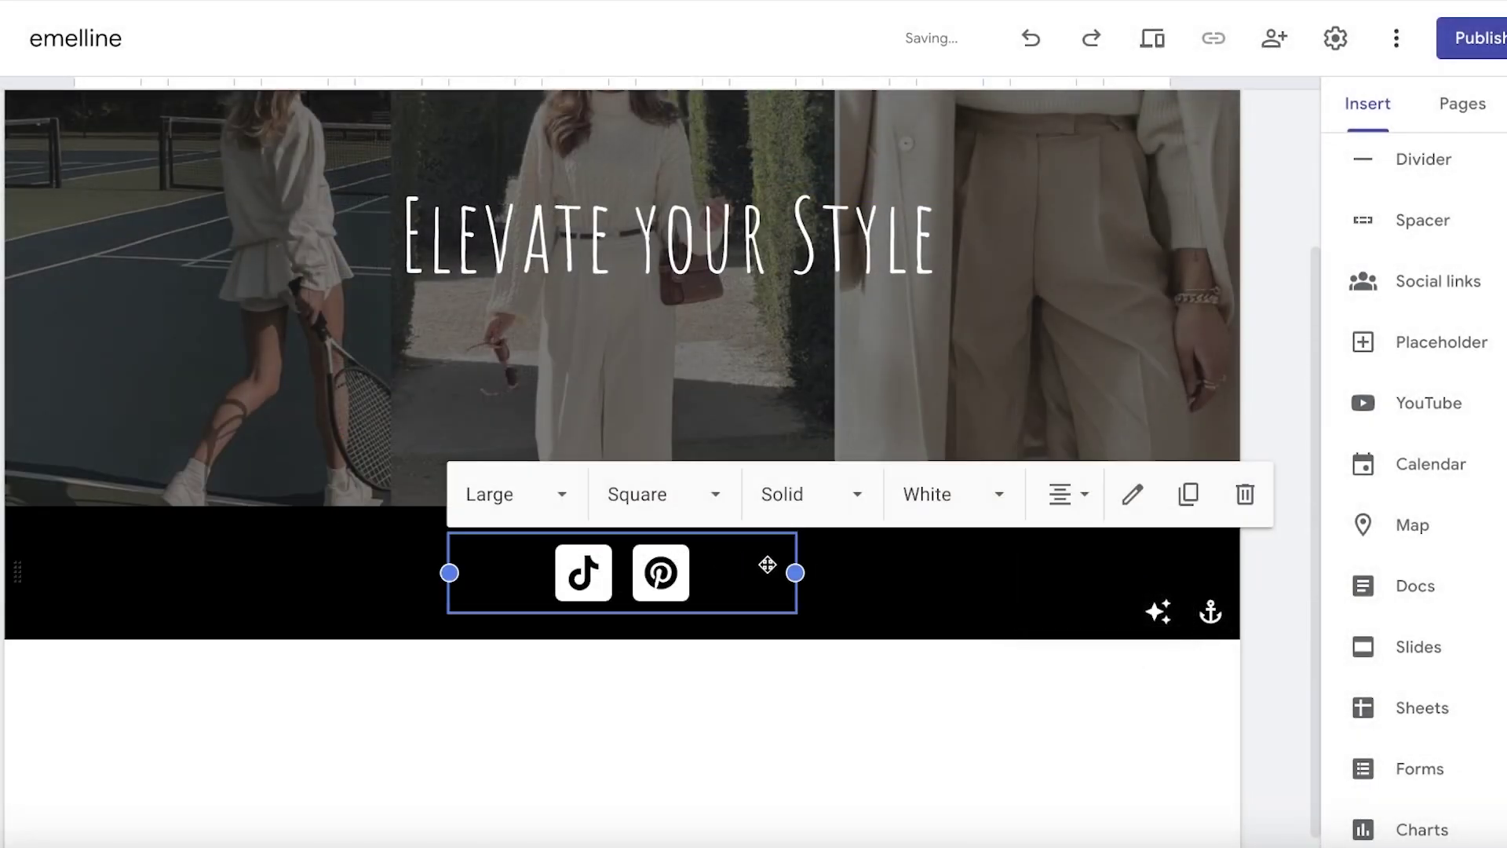
left_click_drag(795, 573, 891, 574)
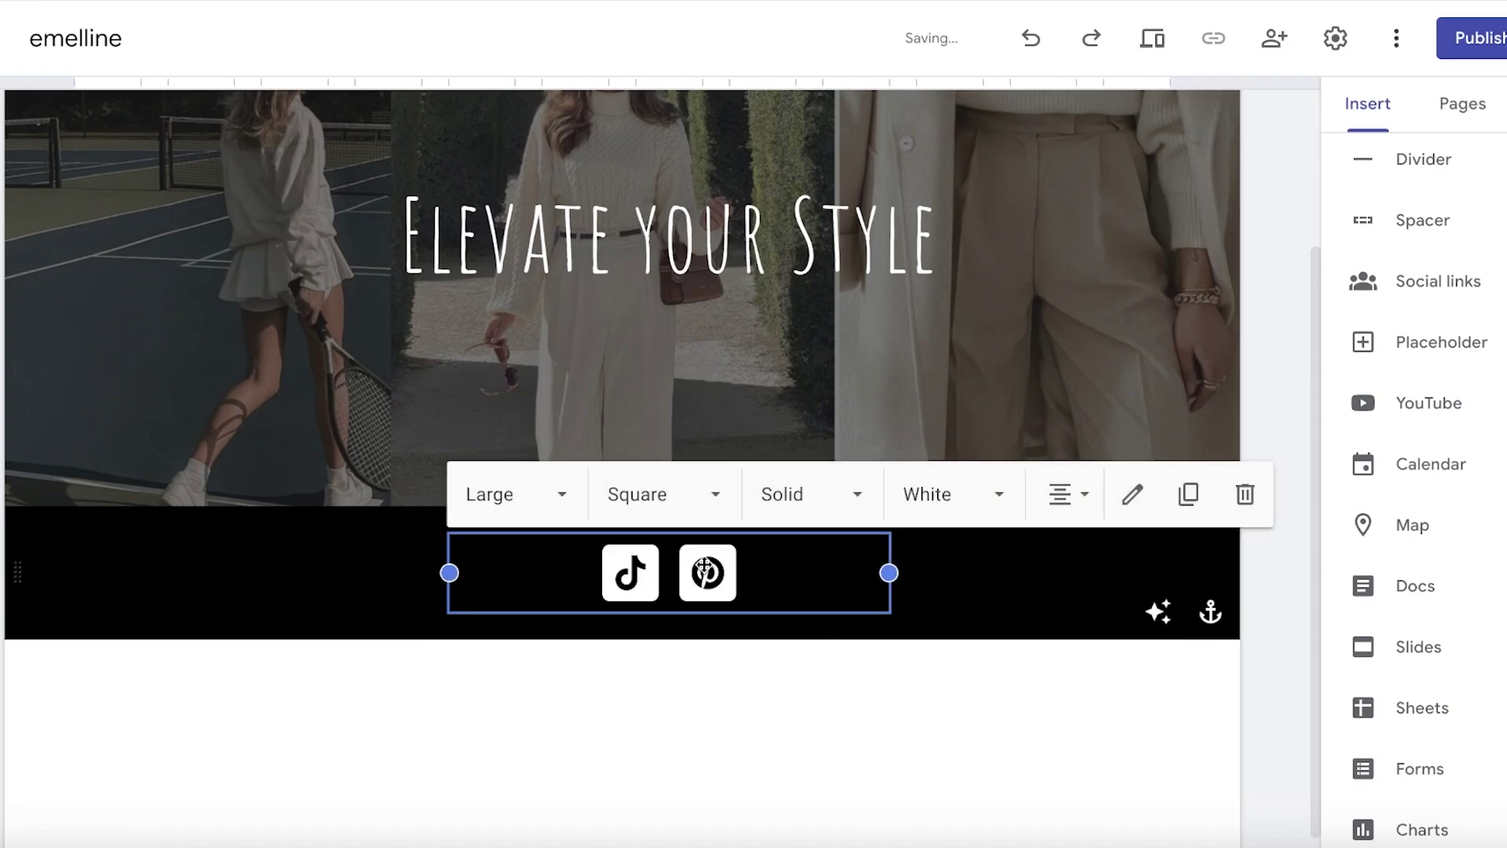
double_click(666, 560)
key("Escape")
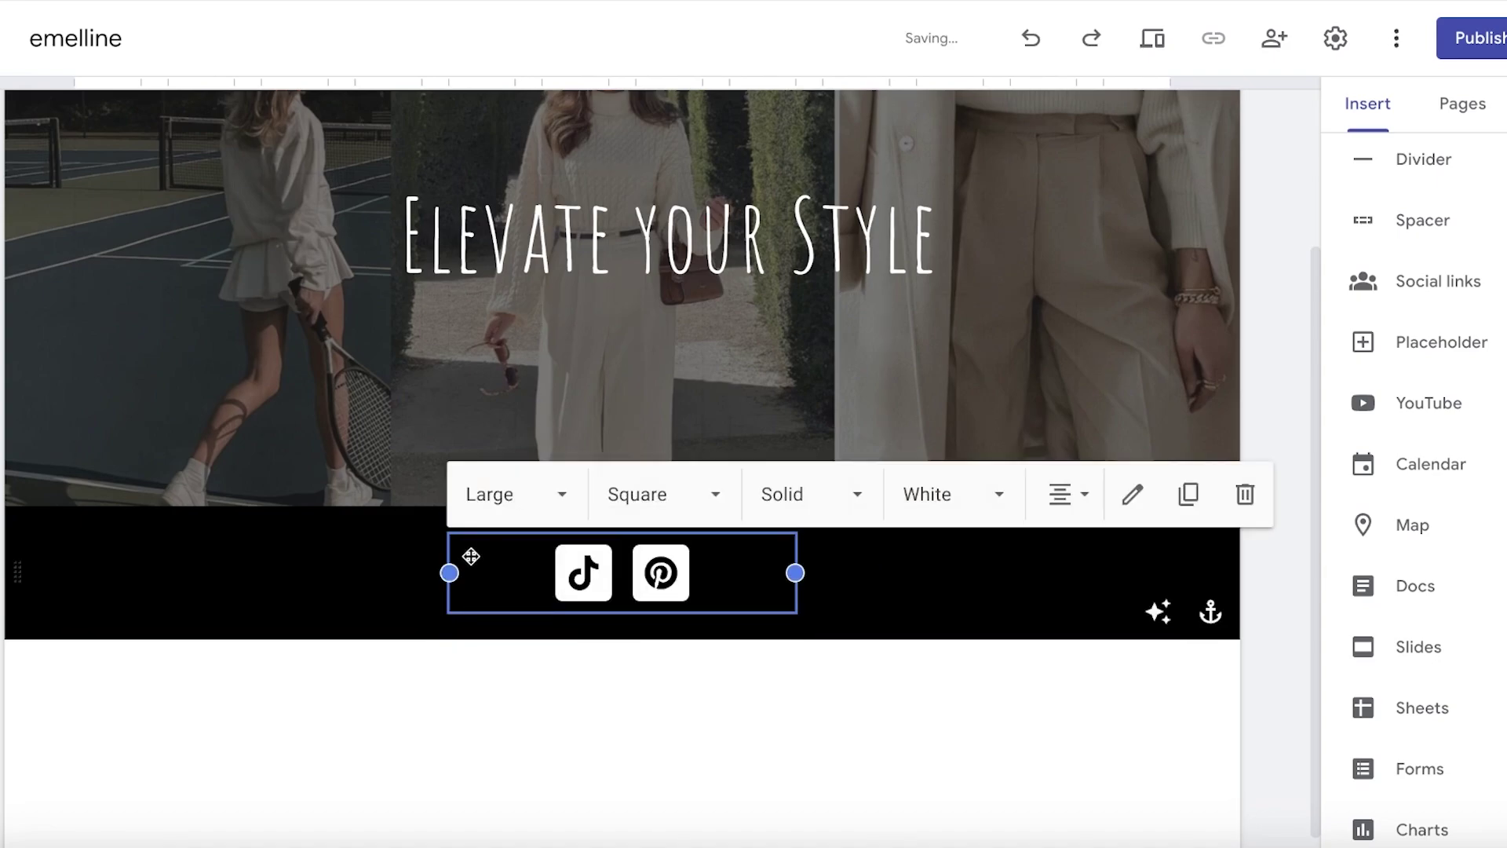
left_click(286, 588)
scroll(425, 540, "down", 1)
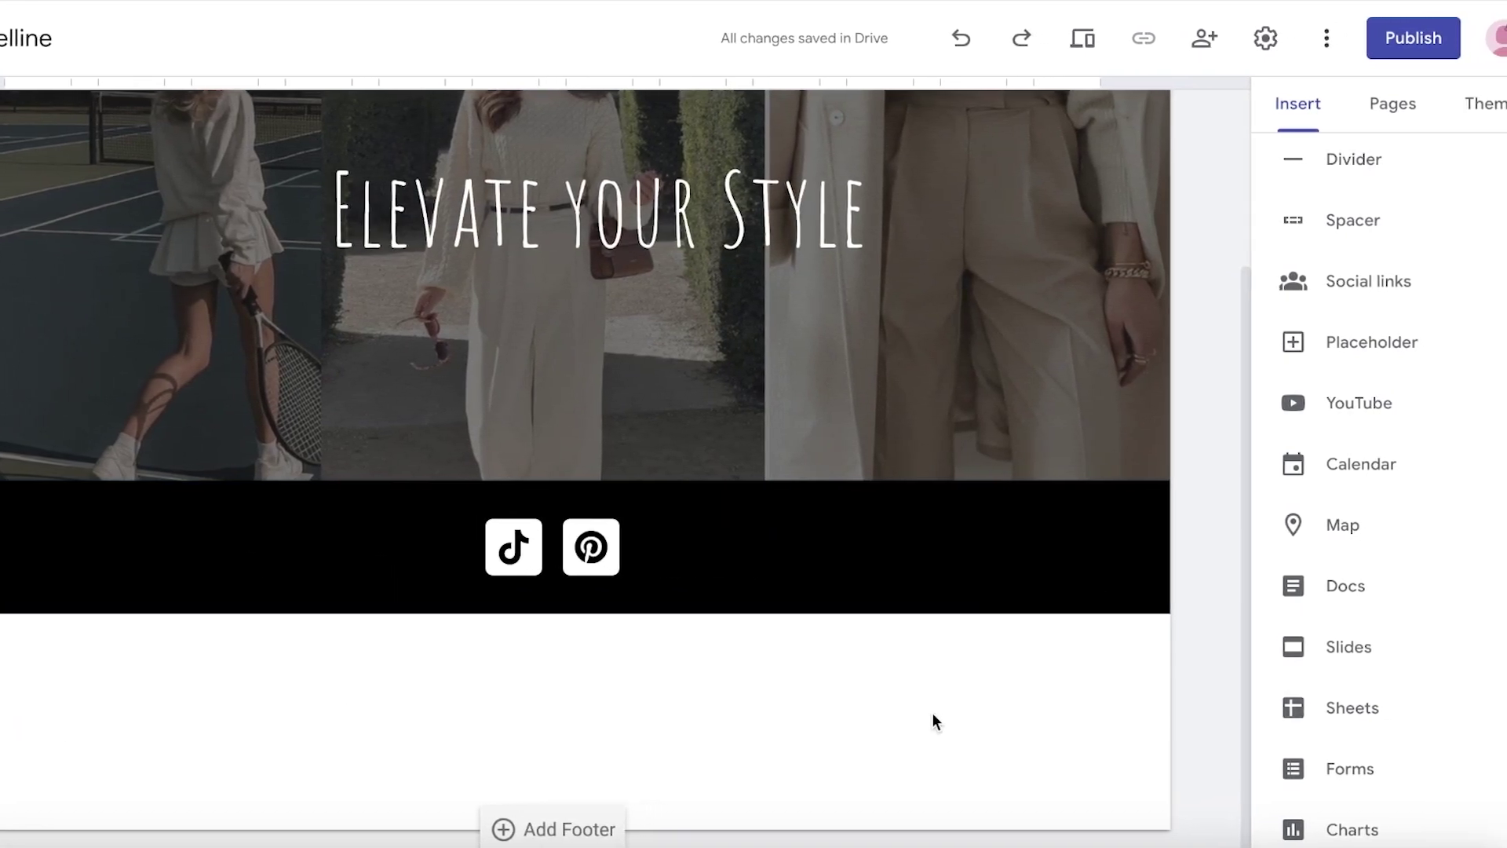
- Place a two-column, two-image content block below the black social links section
scroll(1421, 359, "up", 10)
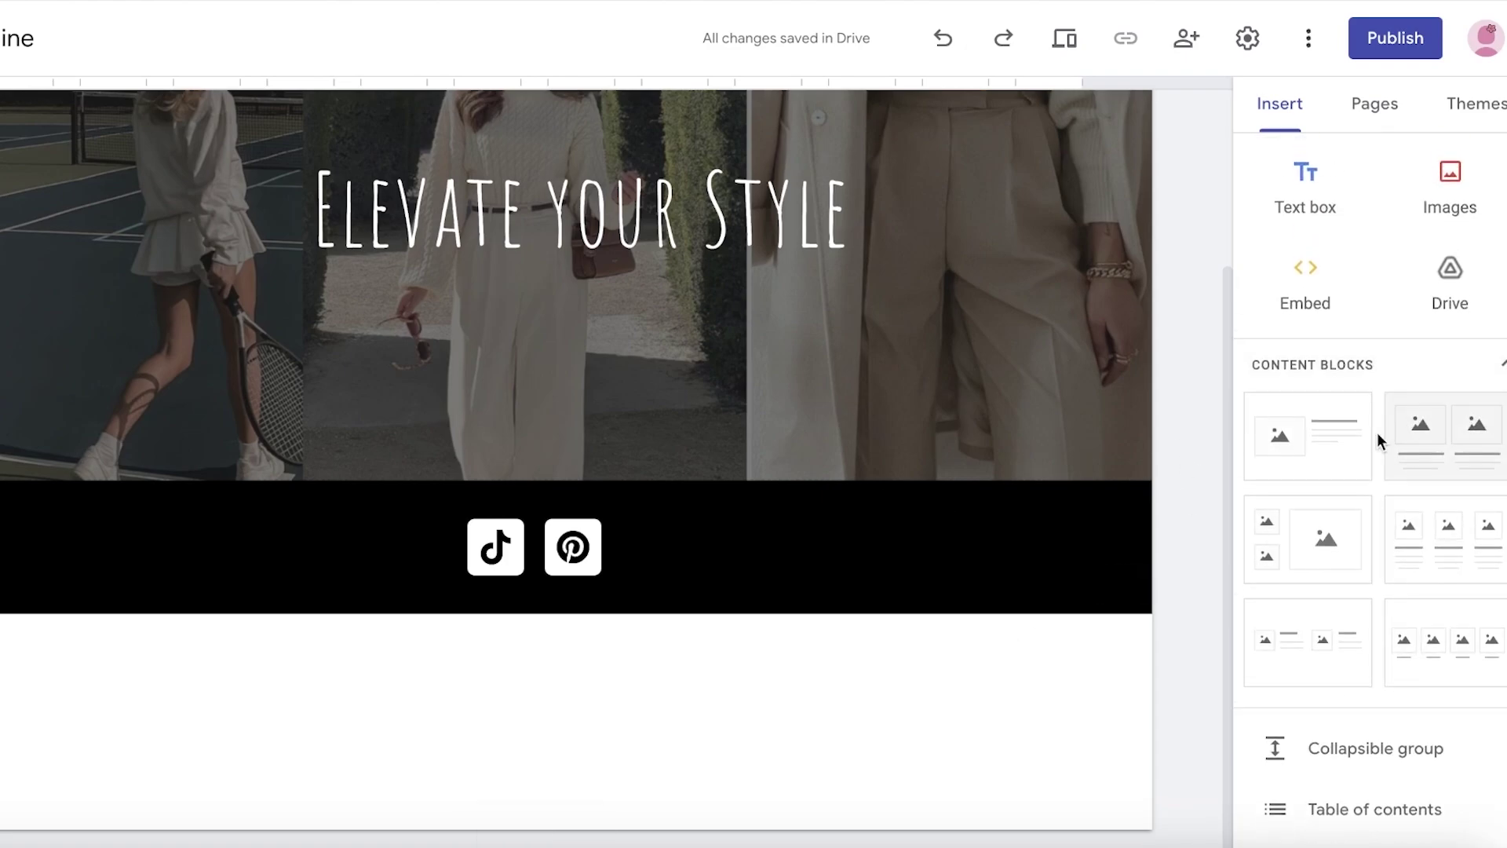
scroll(1377, 432, "down", 3)
left_click_drag(1421, 208, 625, 777)
scroll(370, 495, "up", 7)
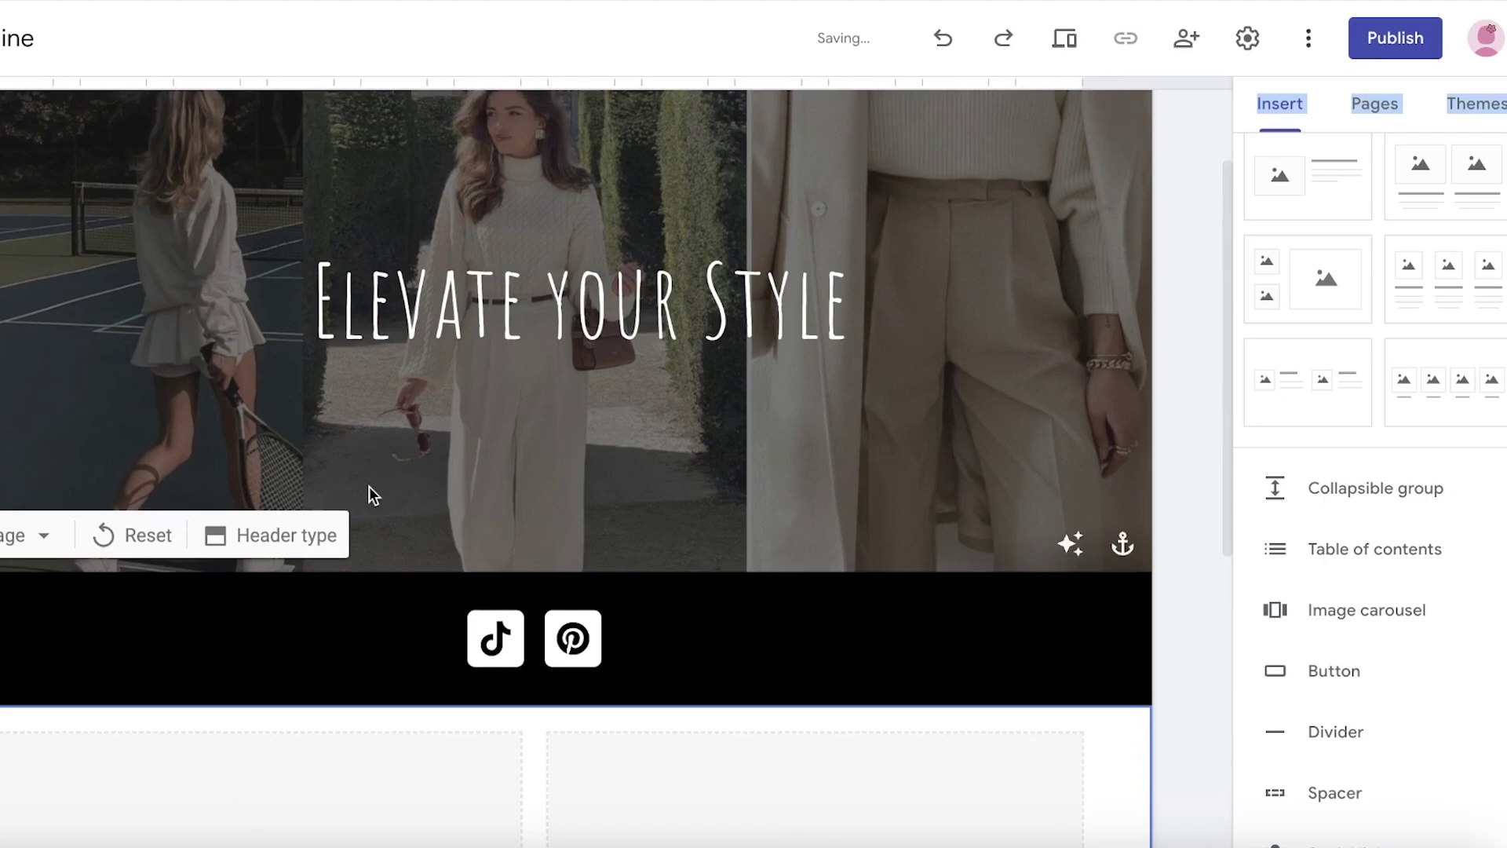
scroll(222, 491, "down", 8)
left_click(228, 493)
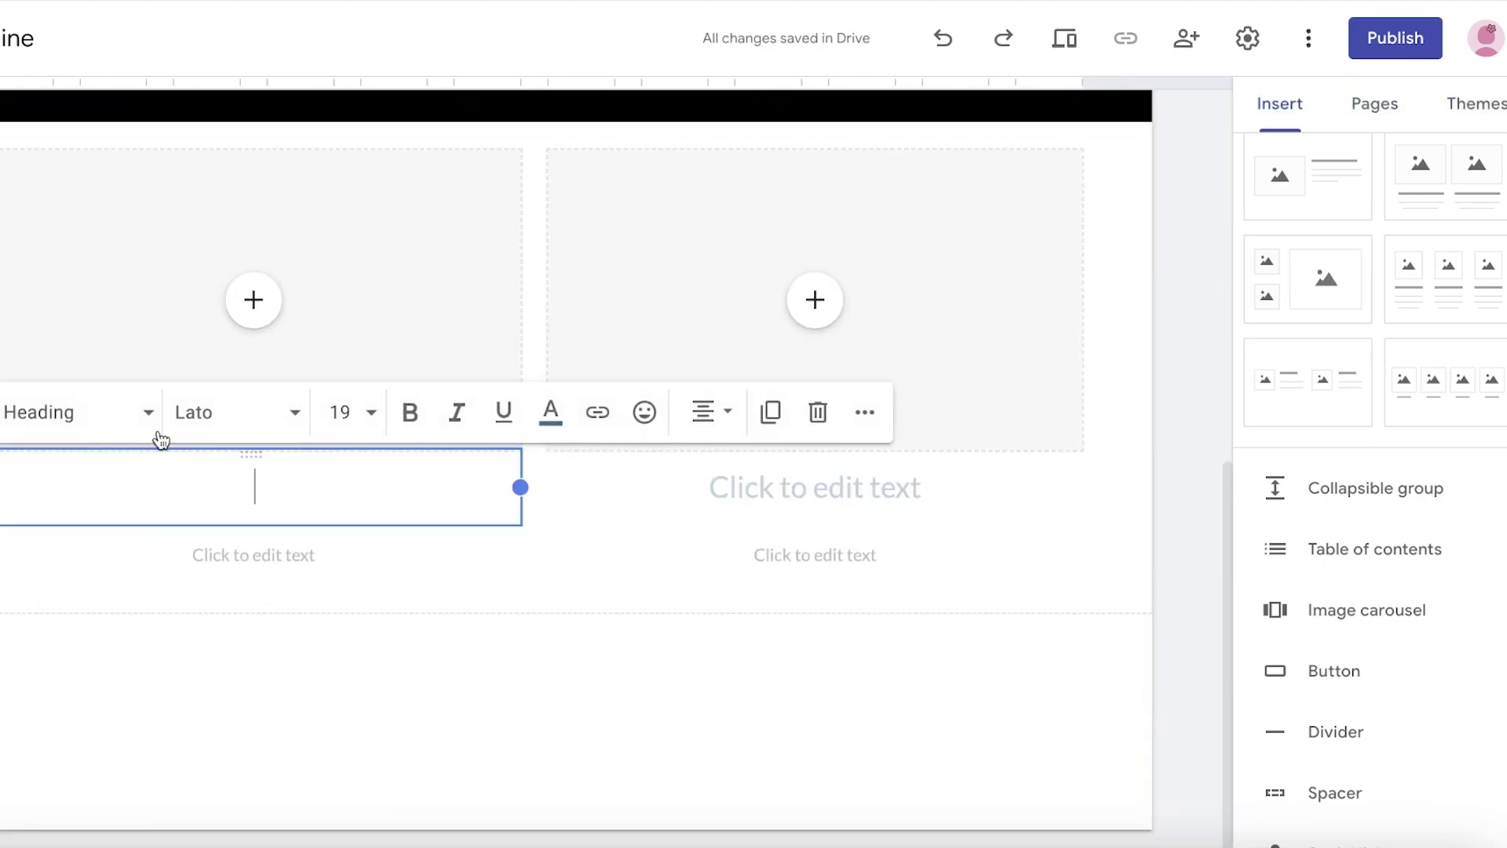
scroll(160, 439, "up", 4)
scroll(1447, 353, "up", 4)
left_click(952, 353)
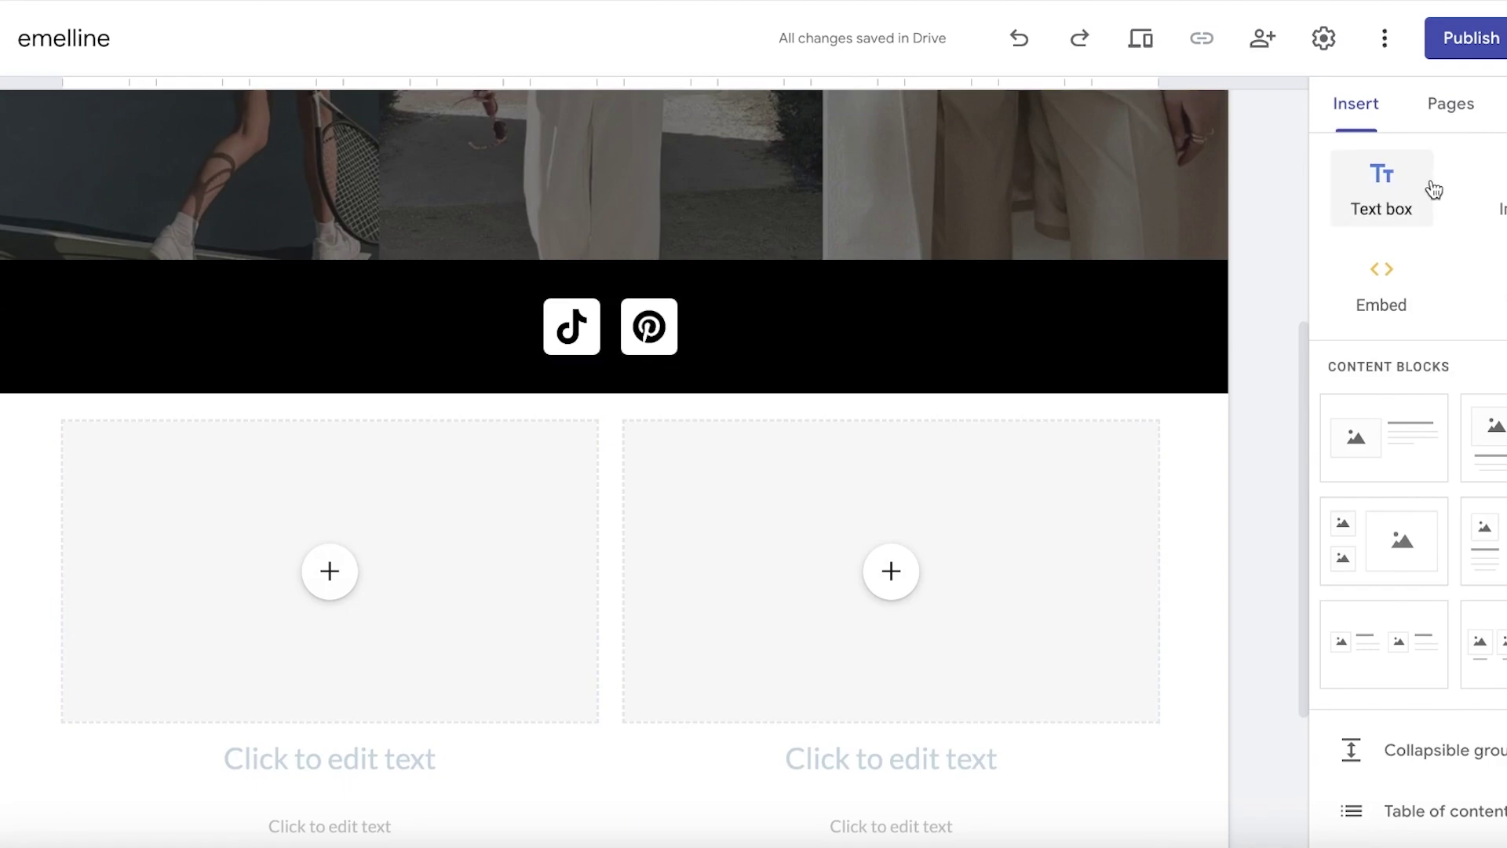
- Style the LETS CONNECT ON SOCIALS heading as a centred Title in Amatic SC
left_click(1433, 189)
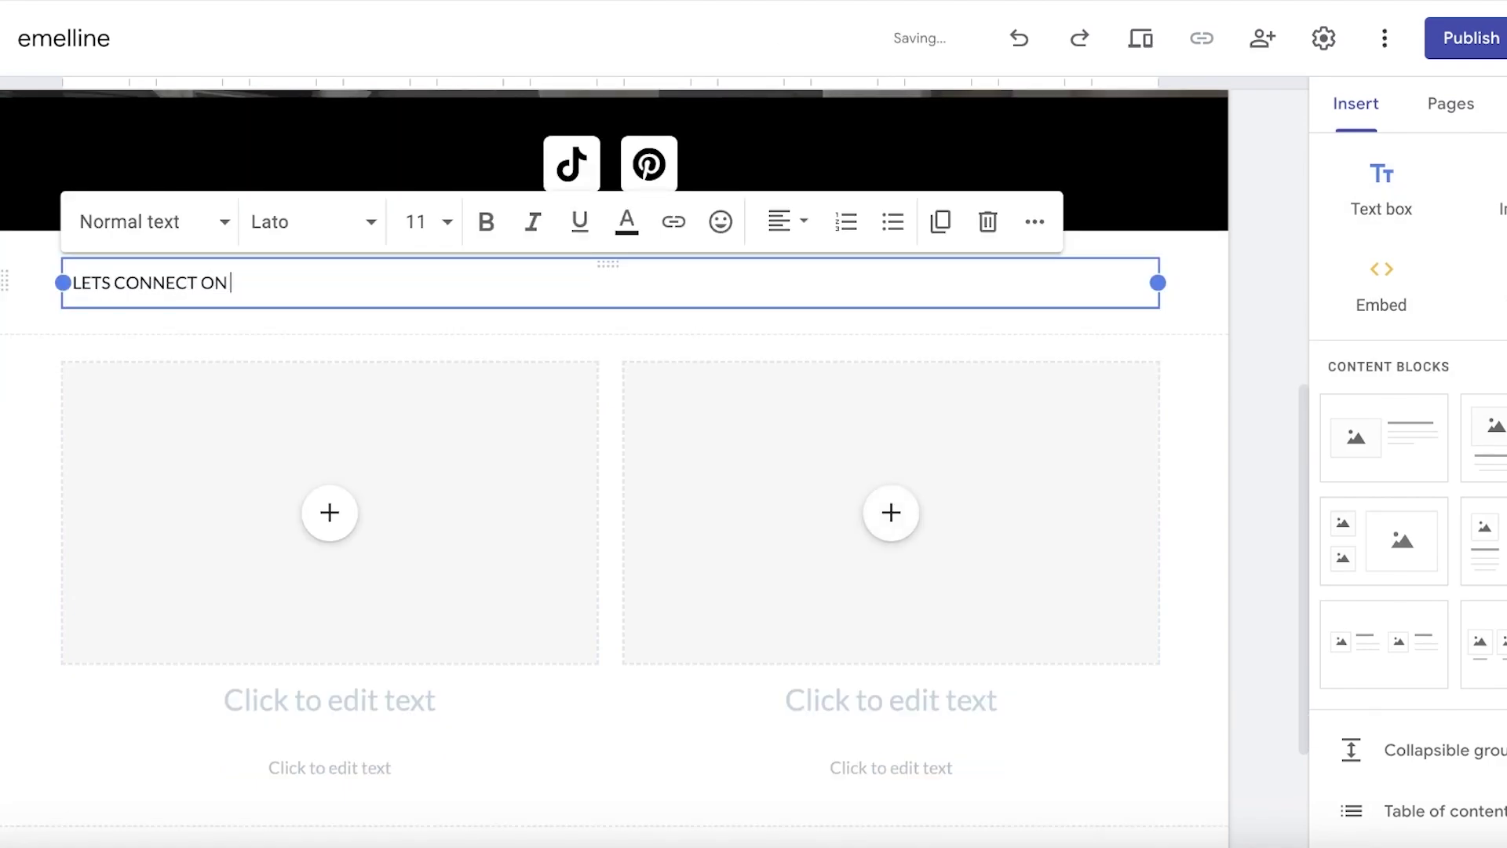
triple_click(494, 289)
left_click(209, 209)
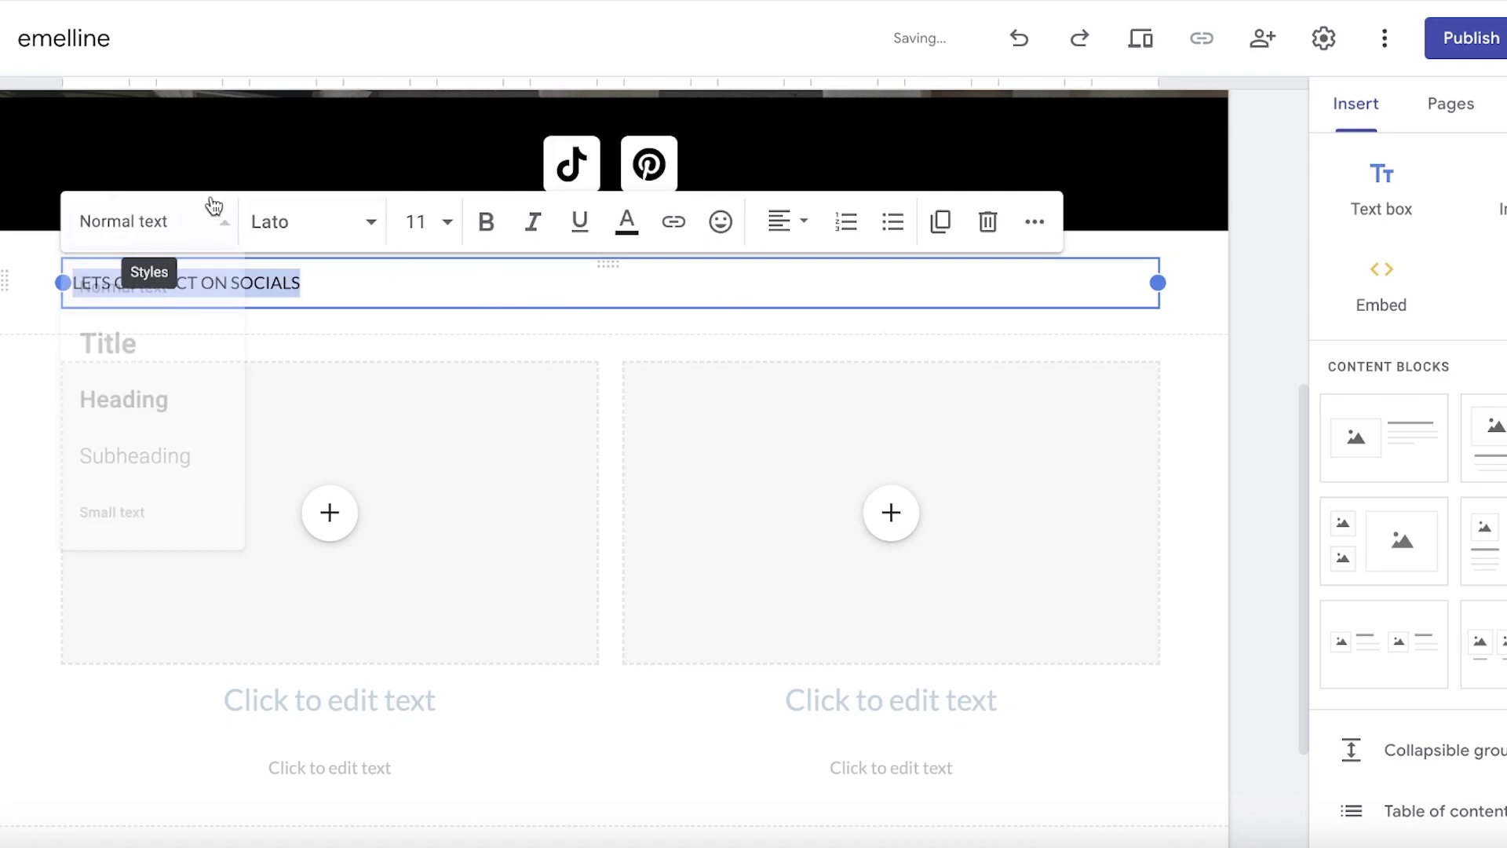
left_click(157, 335)
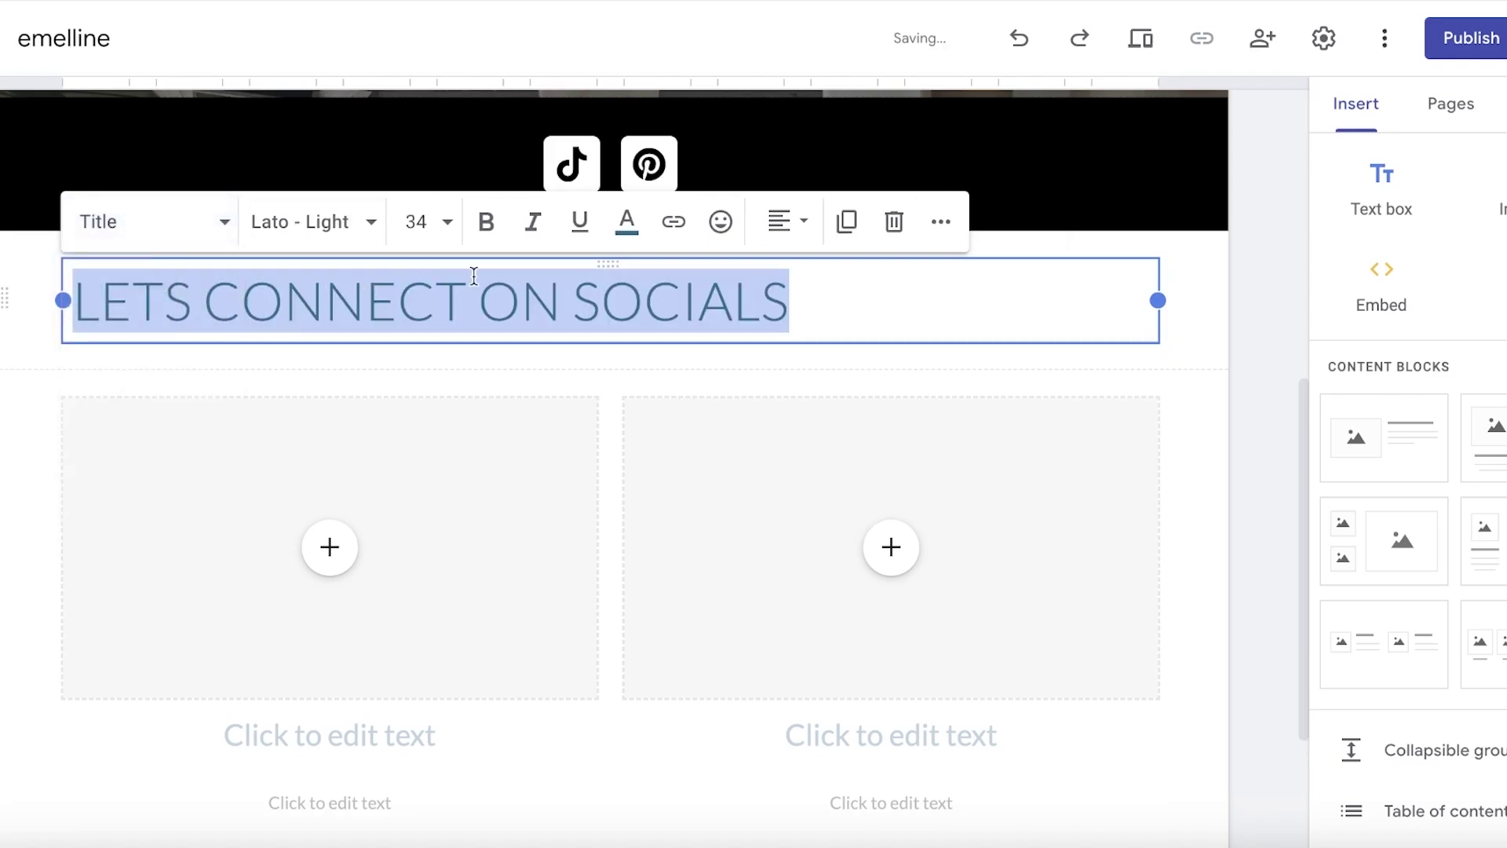
left_click(816, 223)
left_click(781, 343)
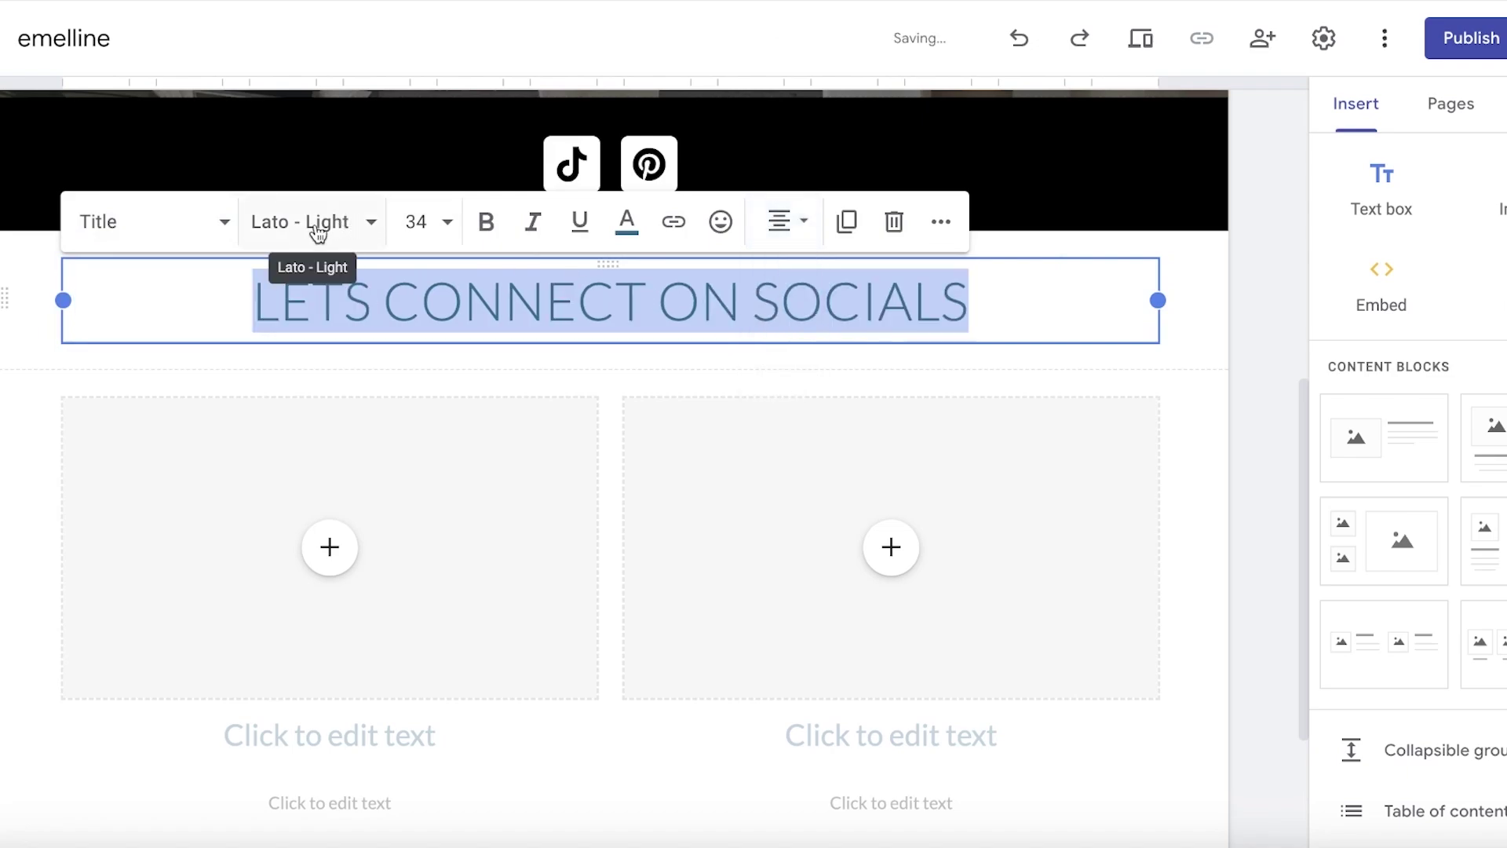
left_click(318, 228)
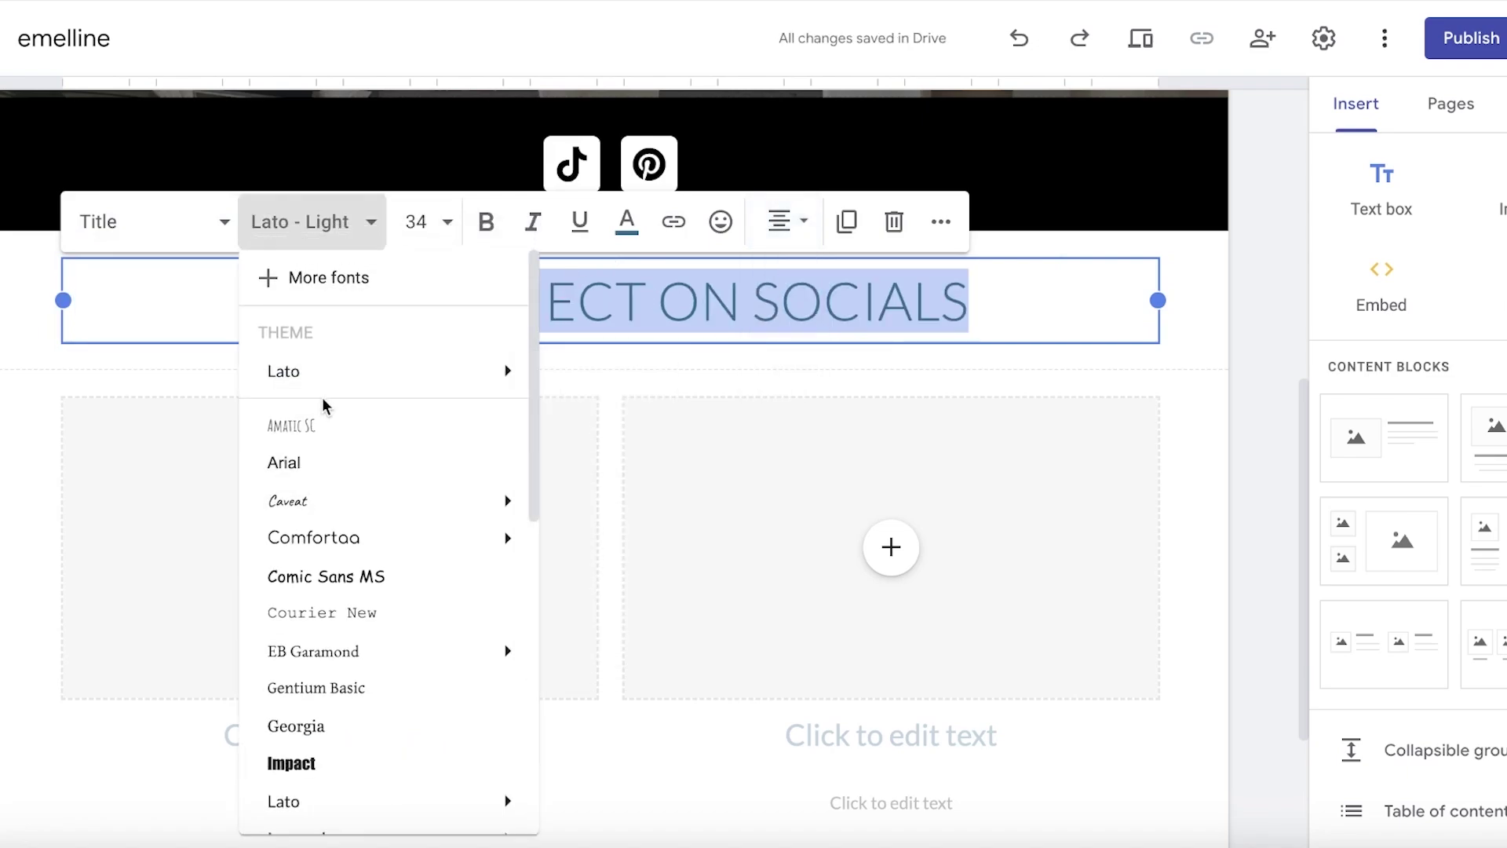
left_click(315, 431)
- Set the first section's background to the uploaded 1.png image, anchored top right
left_click(18, 316)
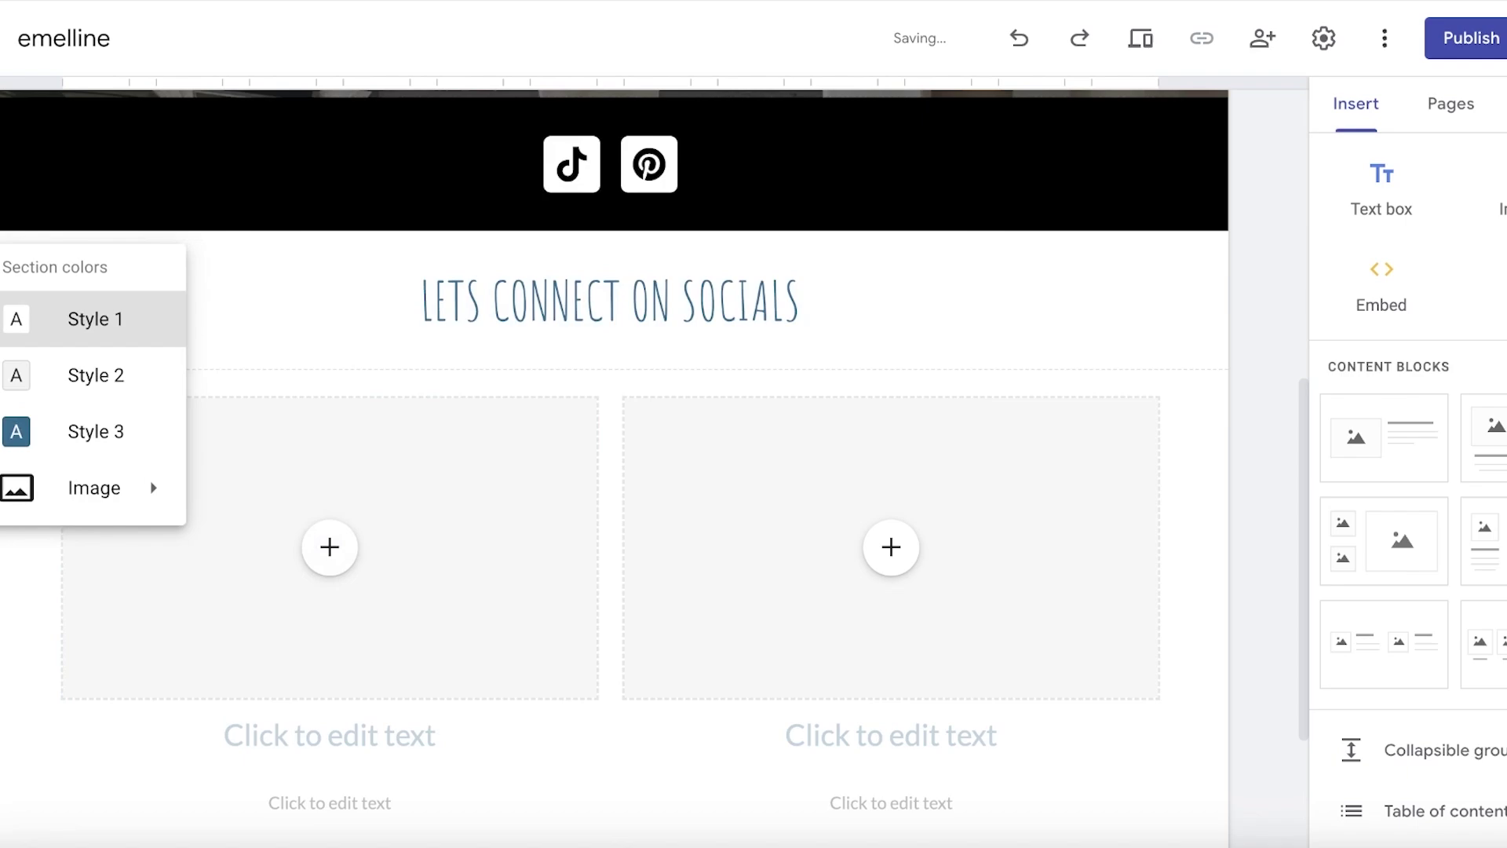
mouse_move(87, 493)
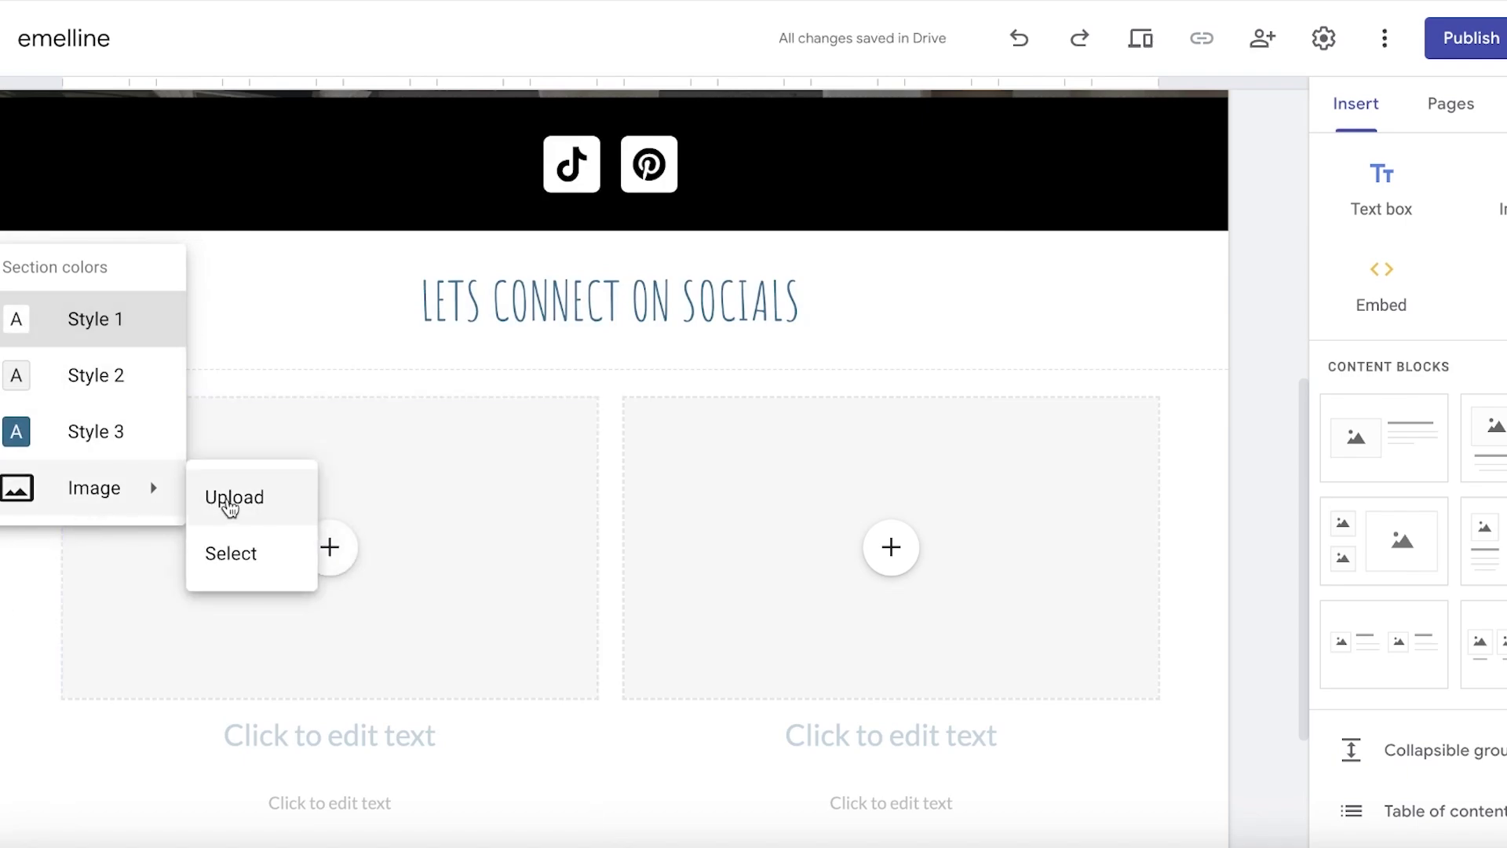
left_click(230, 506)
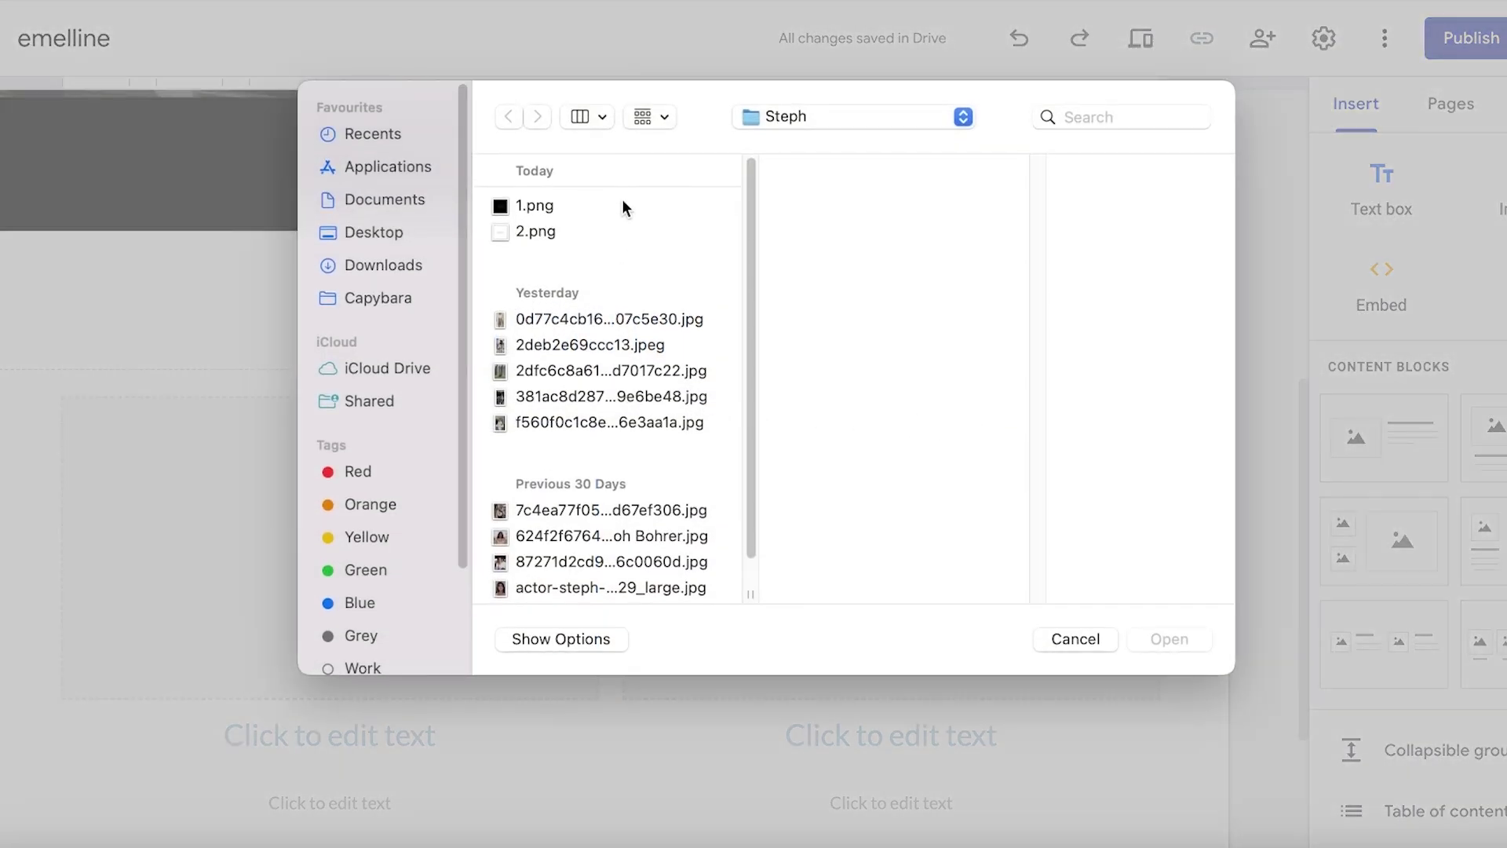
left_click(626, 207)
left_click(1198, 647)
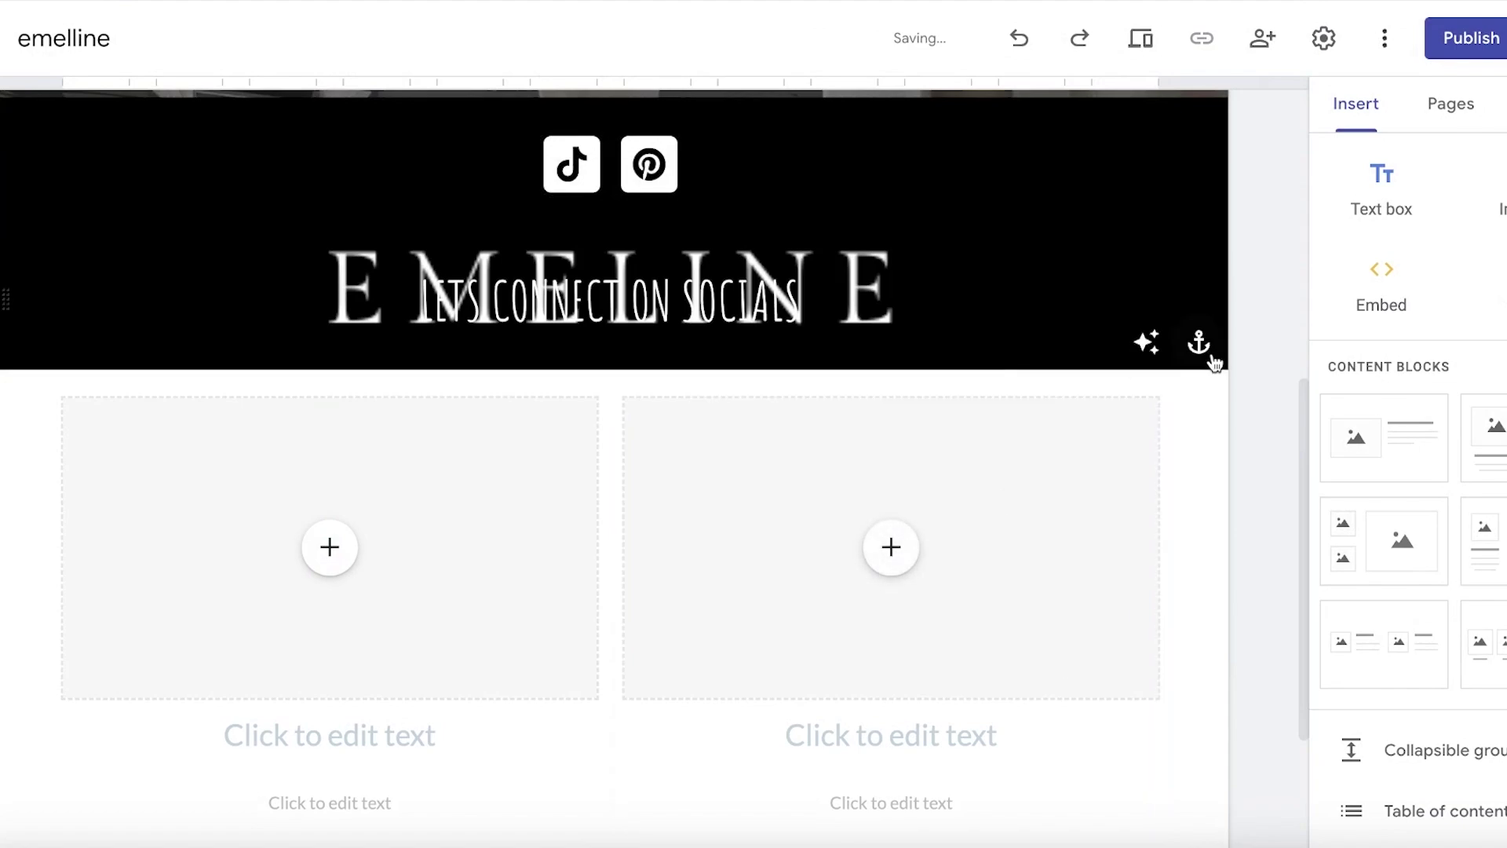
left_click(1199, 342)
left_click(1151, 457)
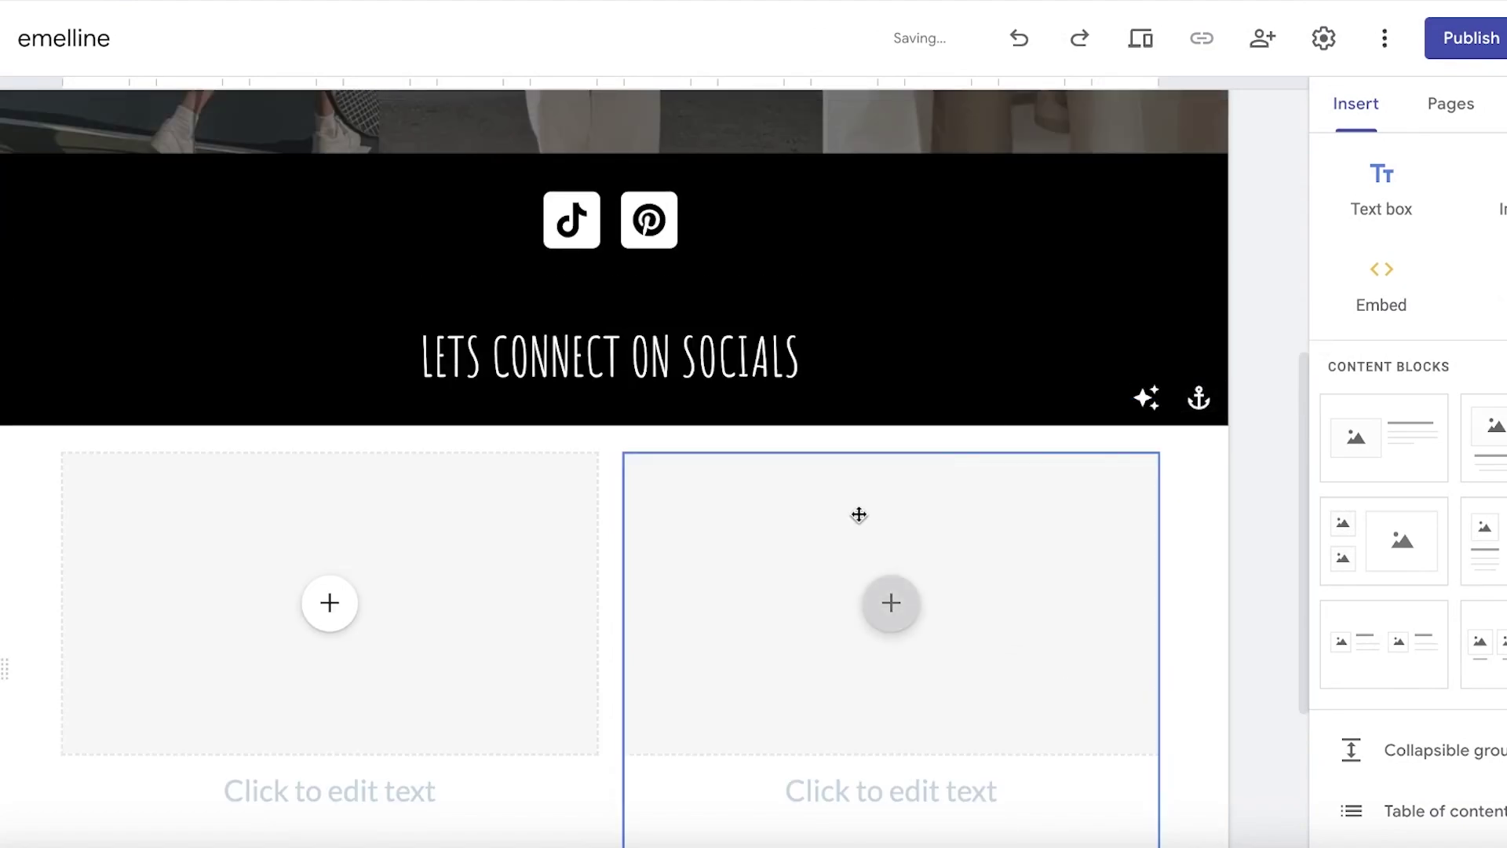
- Give the picture section the same 1.png background, also anchored top right
left_click(24, 620)
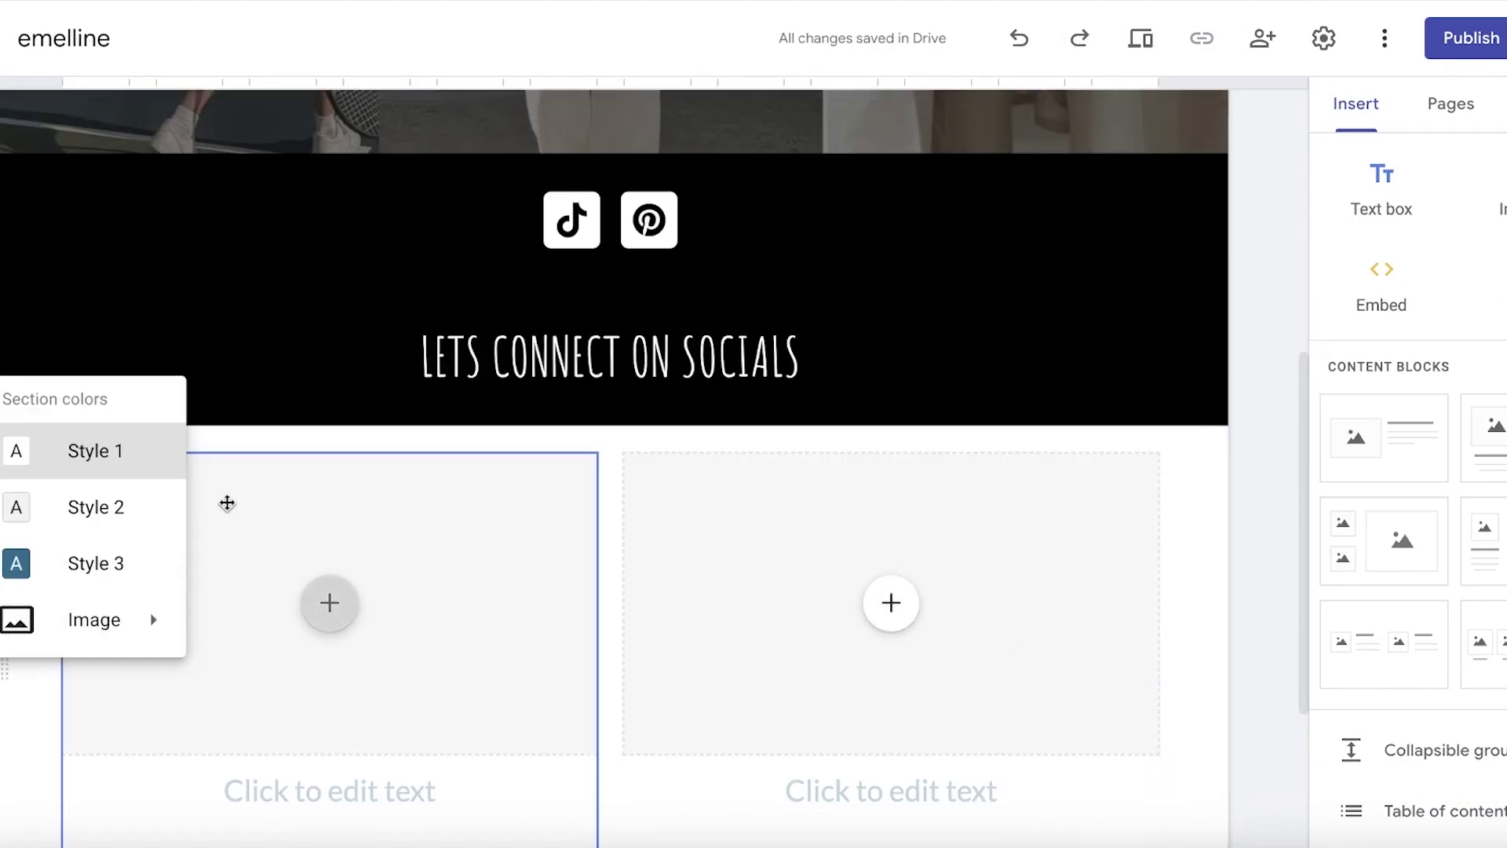
mouse_move(101, 620)
left_click(232, 625)
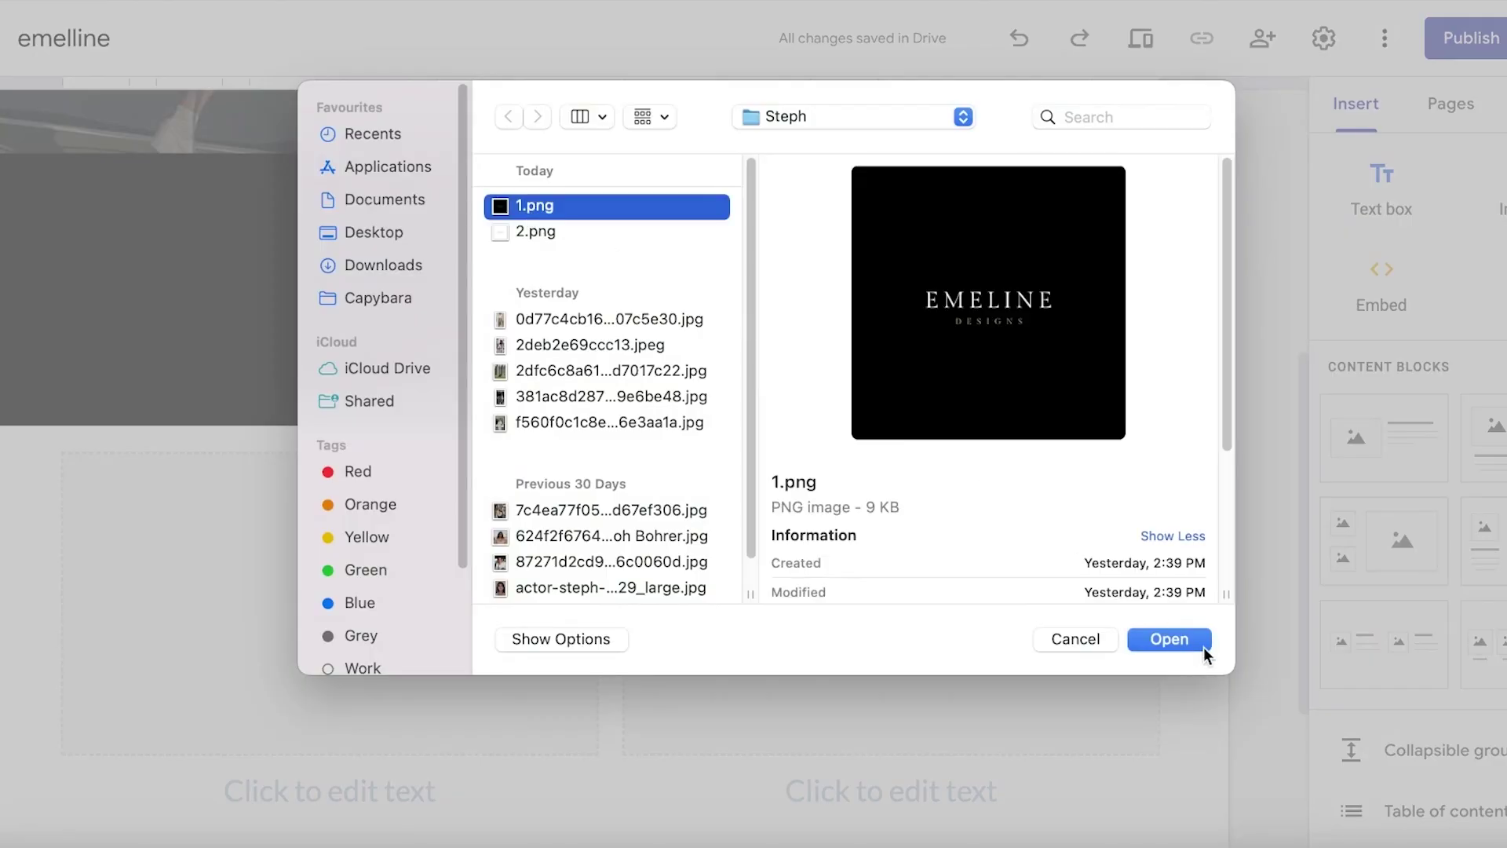
left_click(1169, 639)
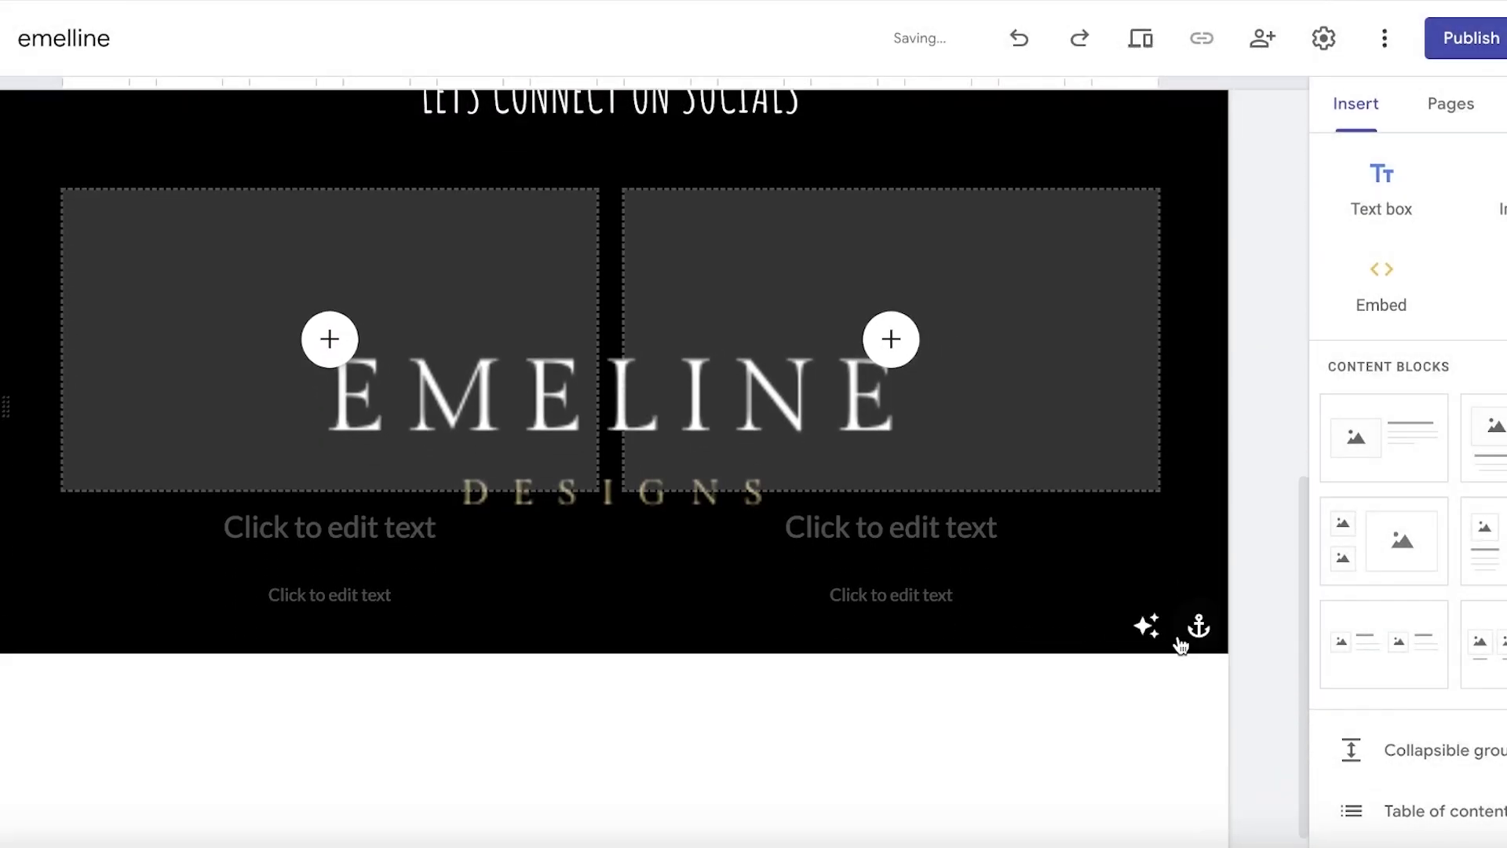
left_click(1199, 682)
left_click(1148, 541)
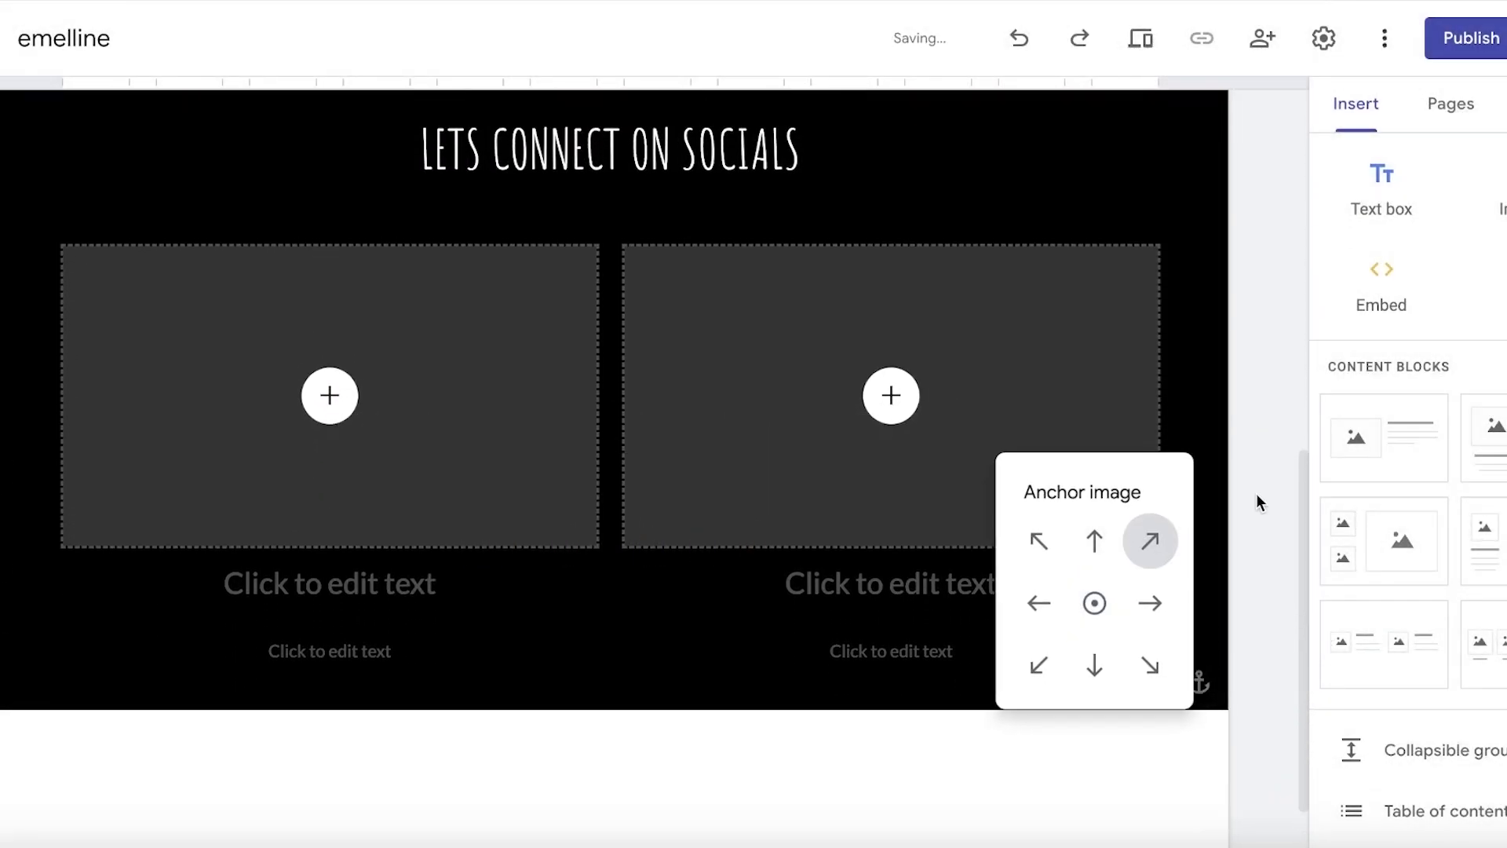
- Delete the TikTok and Pinterest icon row
scroll(1259, 503, "up", 3)
scroll(757, 431, "up", 3)
left_click(716, 533)
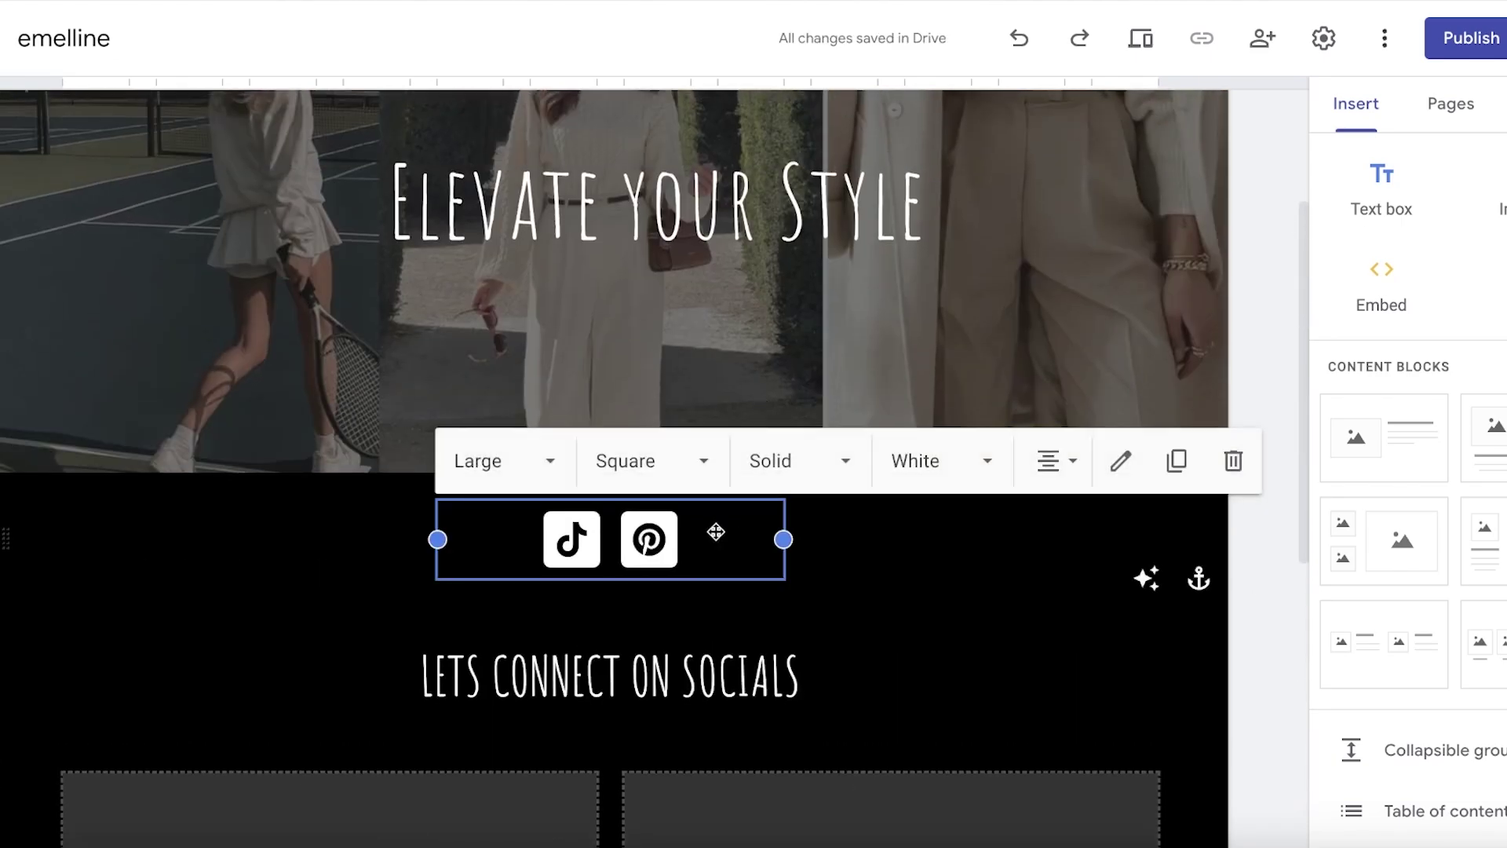
key("Delete")
scroll(578, 562, "down", 8)
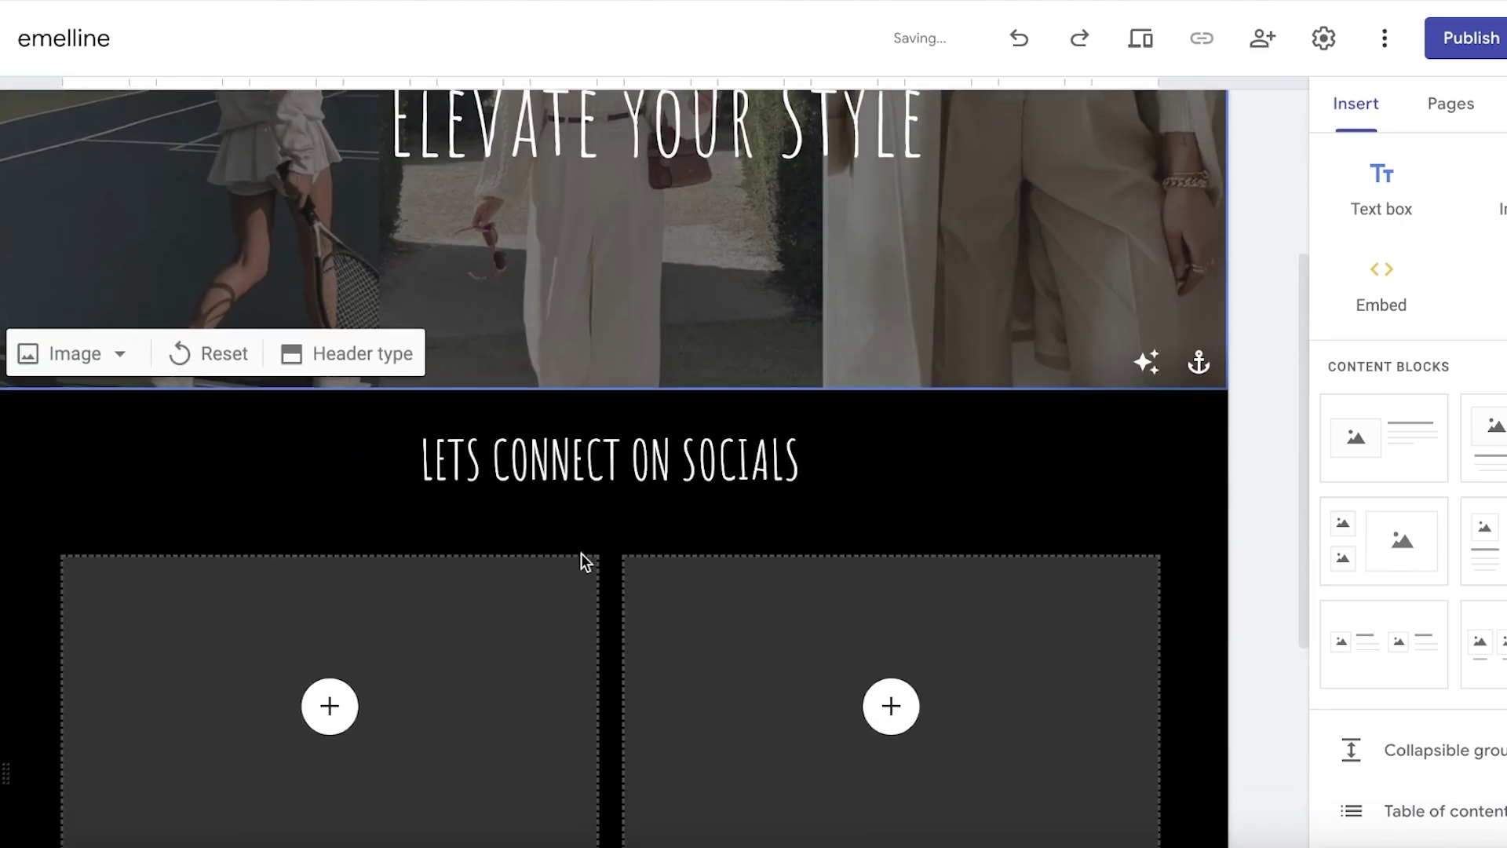
- Upload the cream blouse photo into the left picture box
left_click(327, 398)
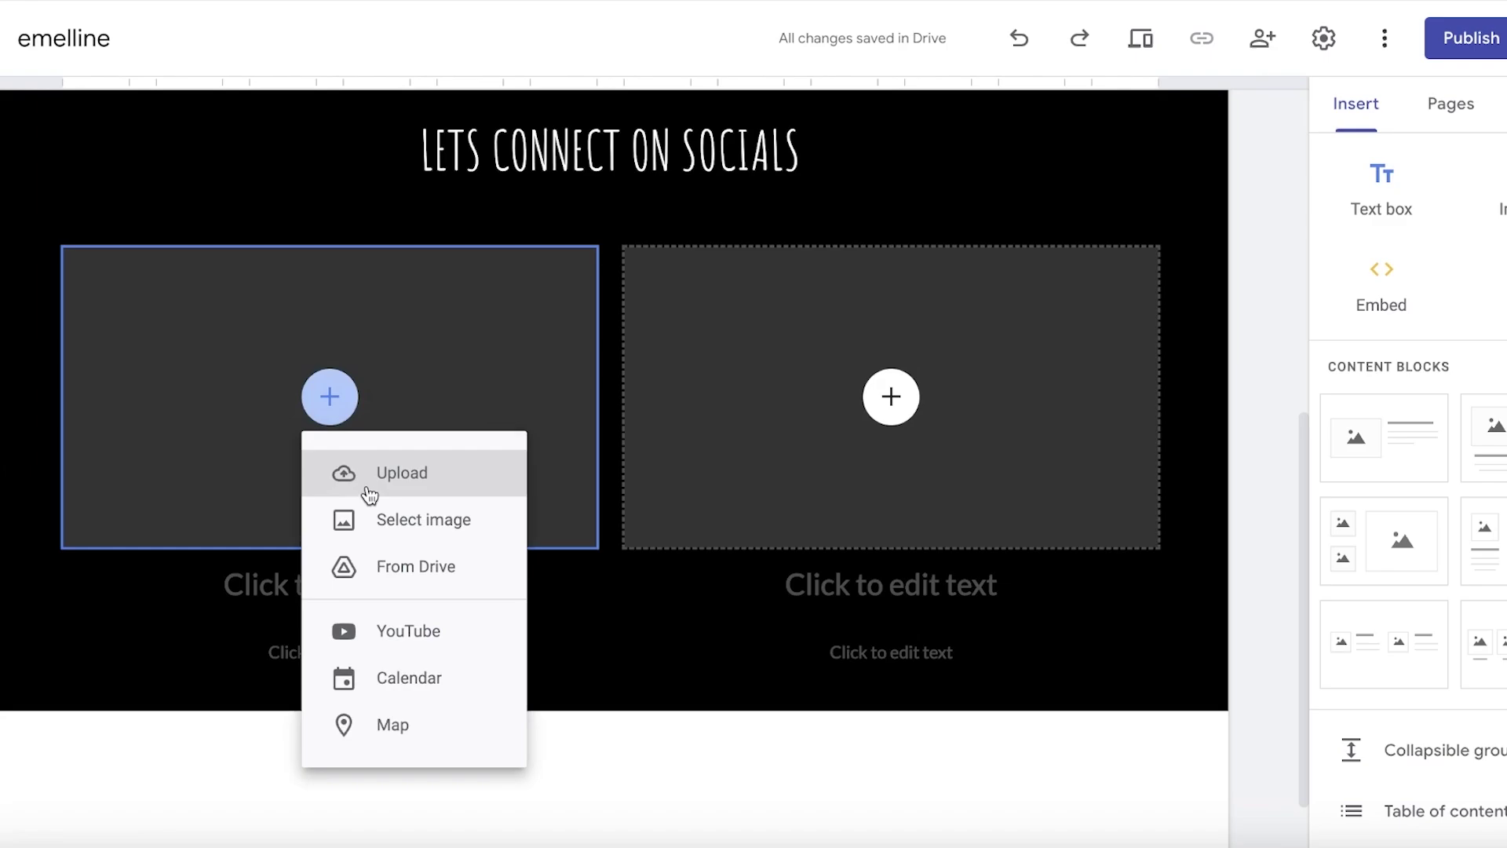
left_click(377, 519)
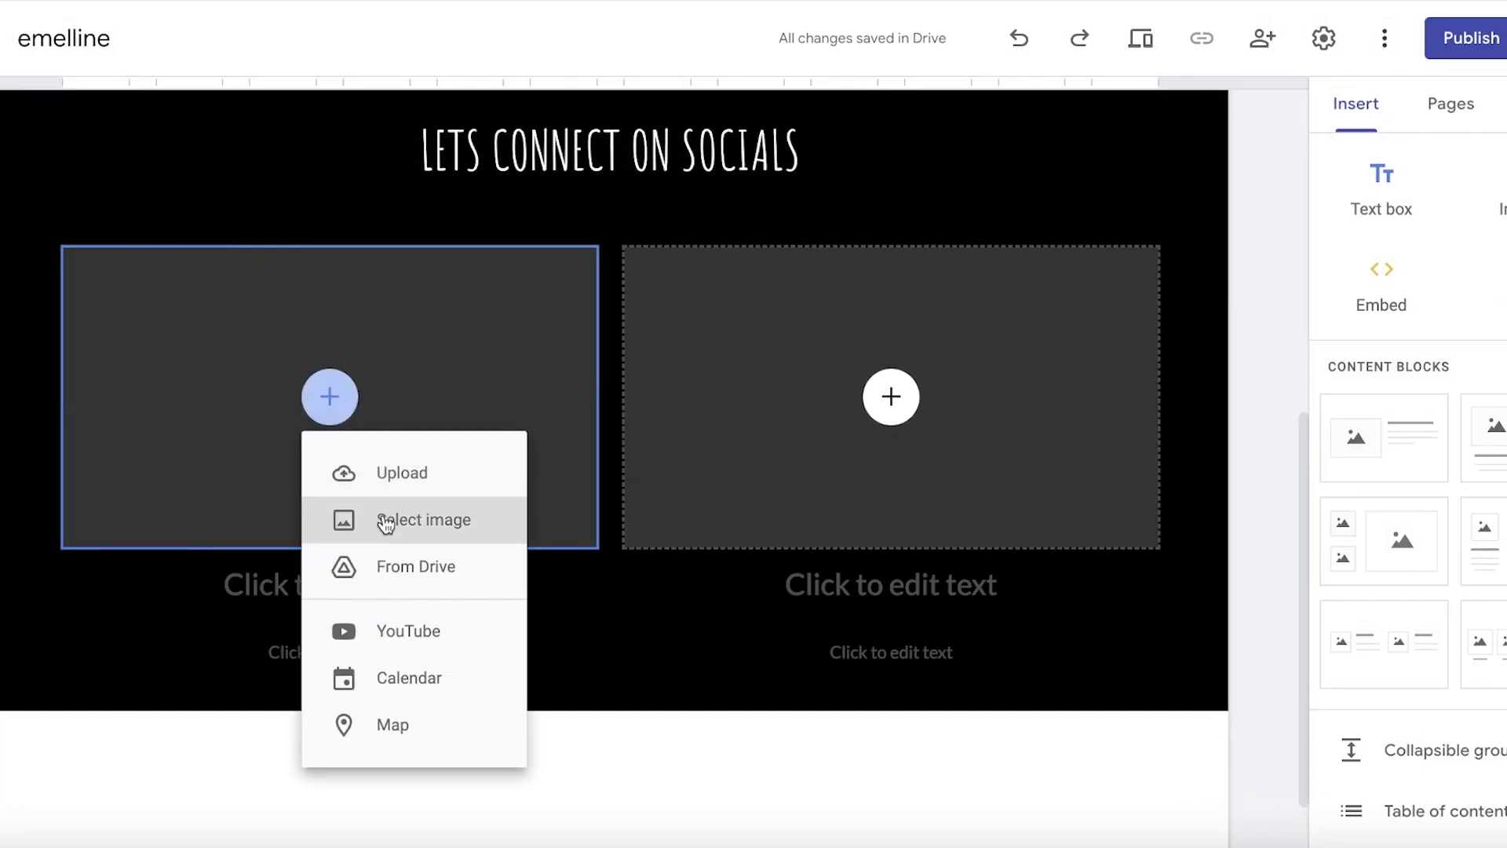
left_click(390, 472)
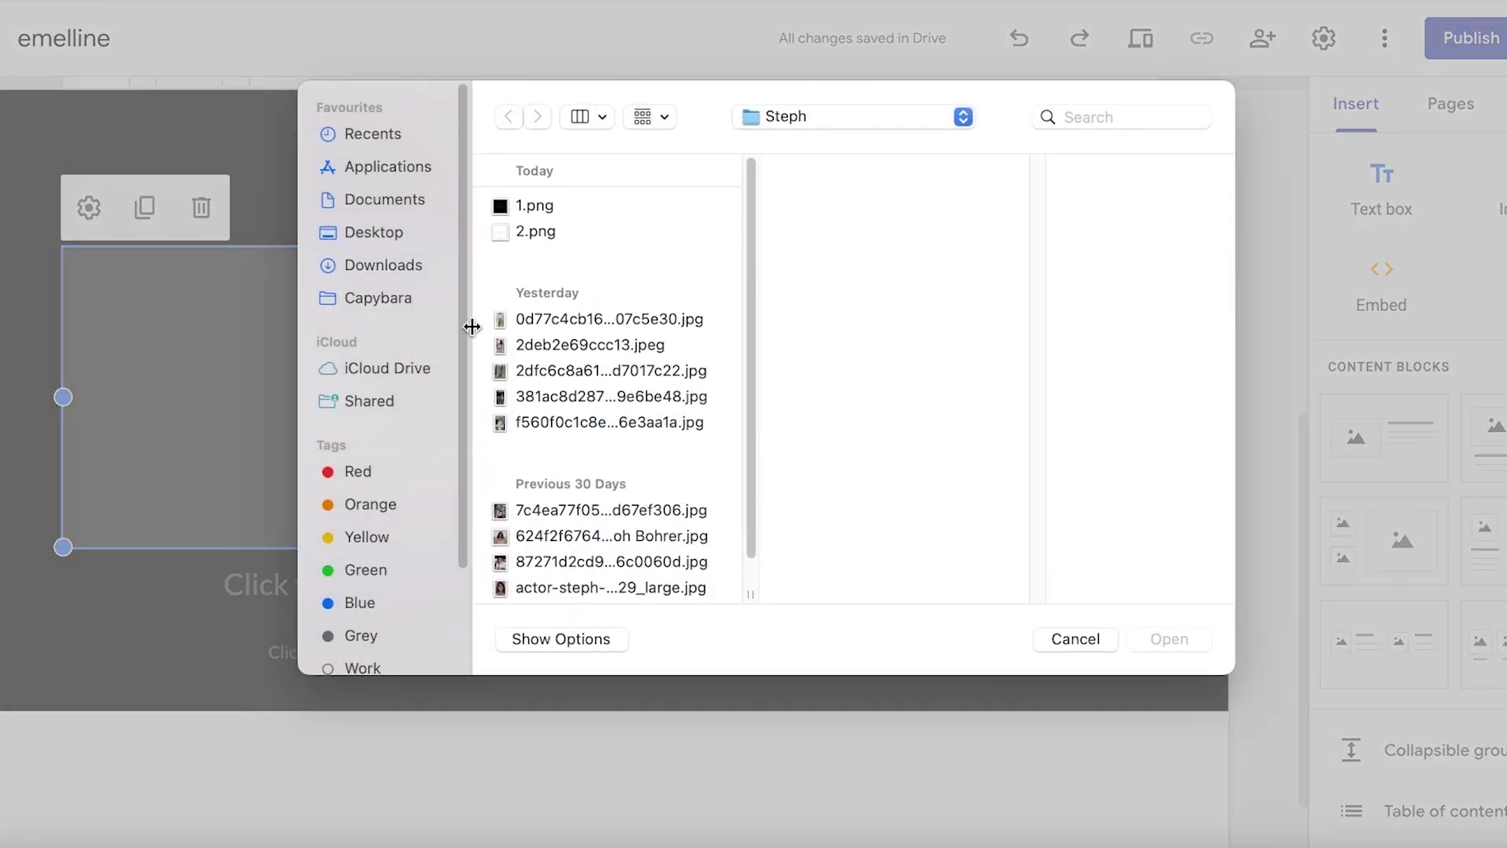
left_click(590, 345)
left_click(1182, 643)
- Upload the castle photo into the right picture box
left_click(883, 394)
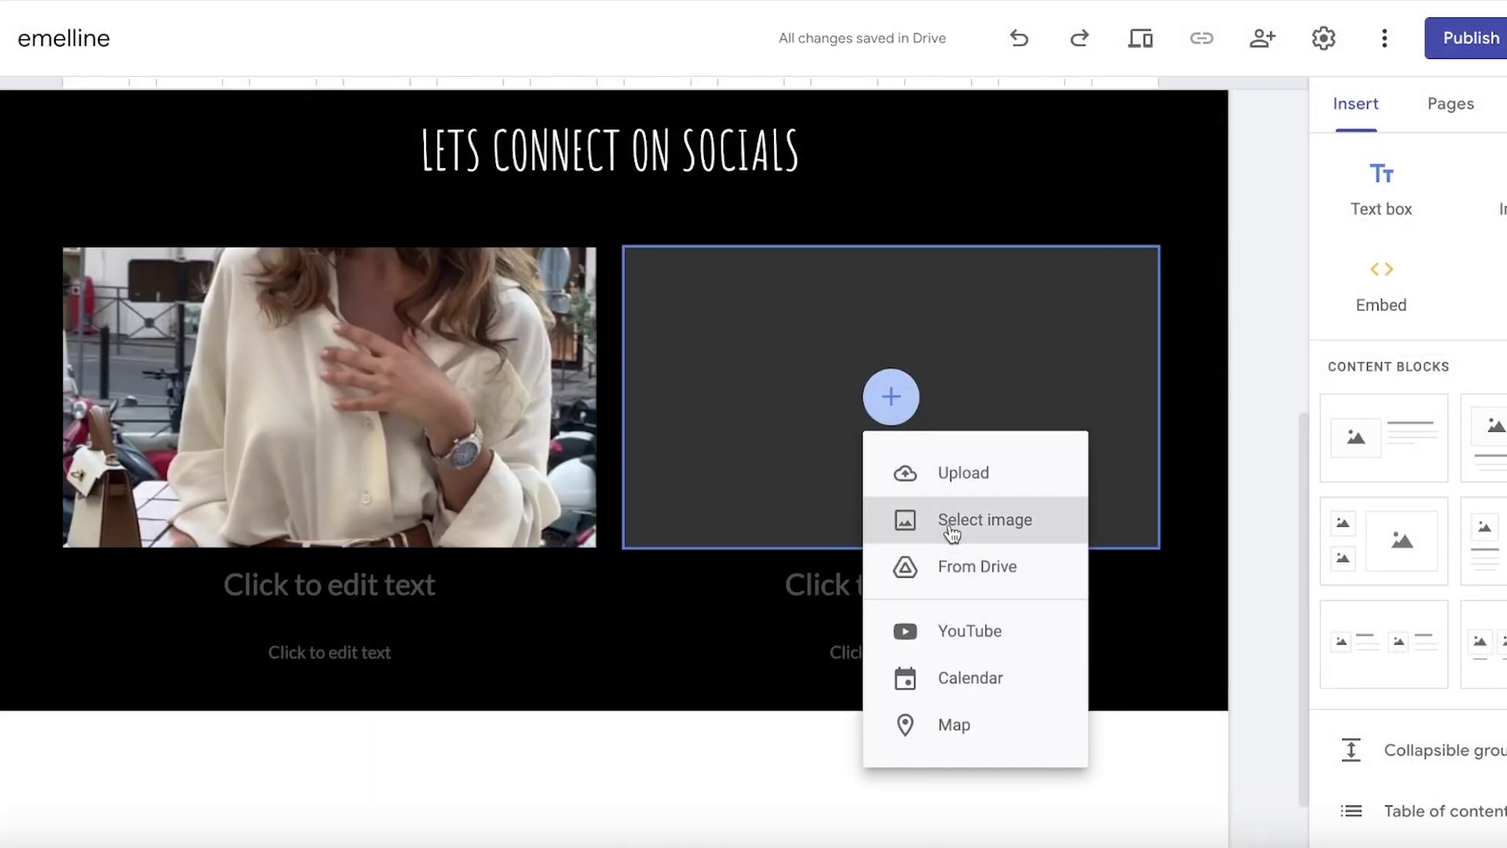
left_click(942, 473)
left_click(635, 372)
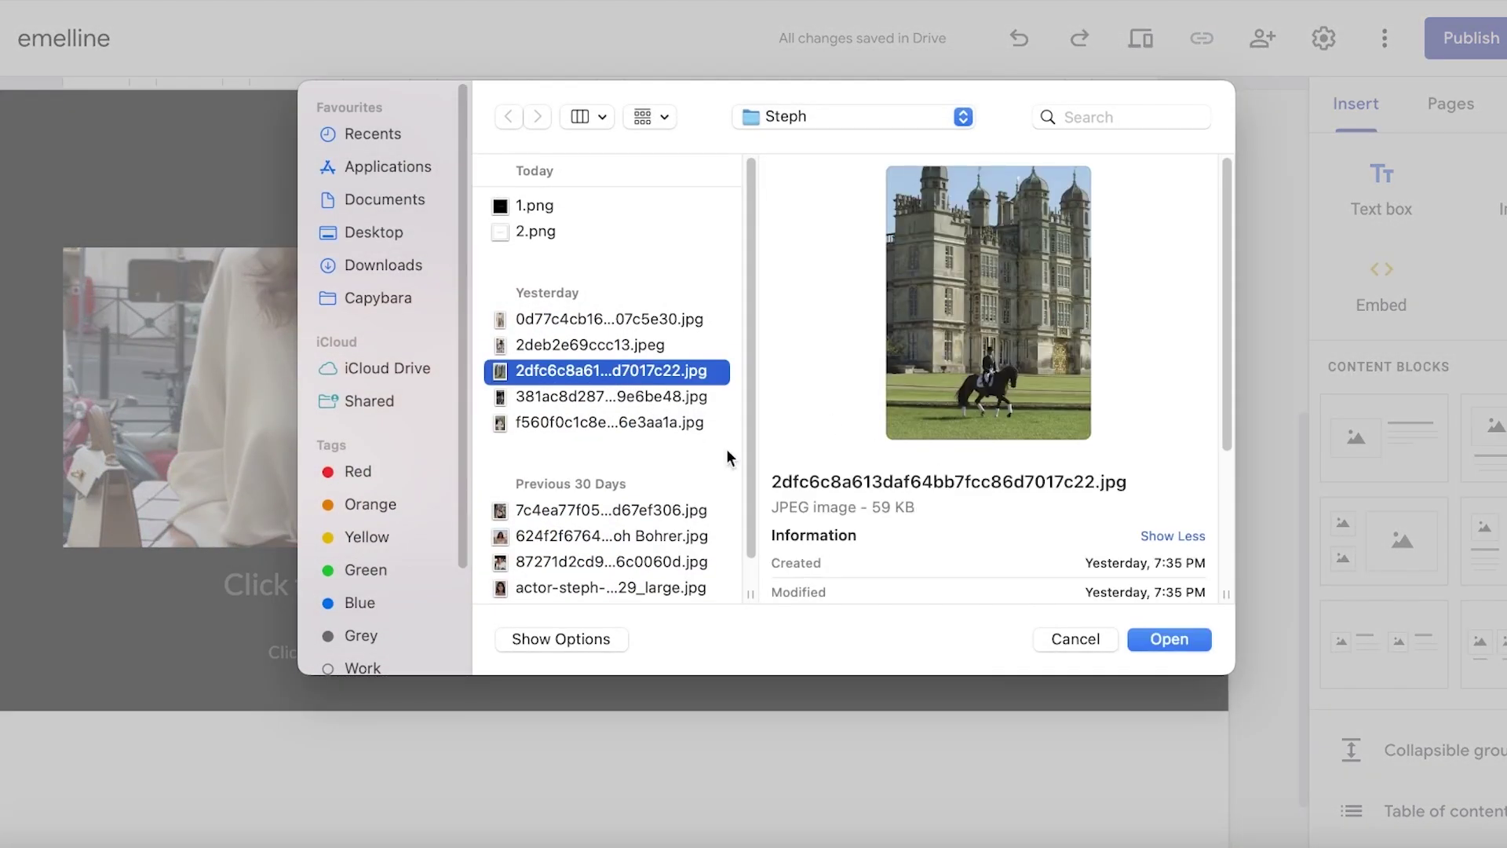
left_click(1209, 643)
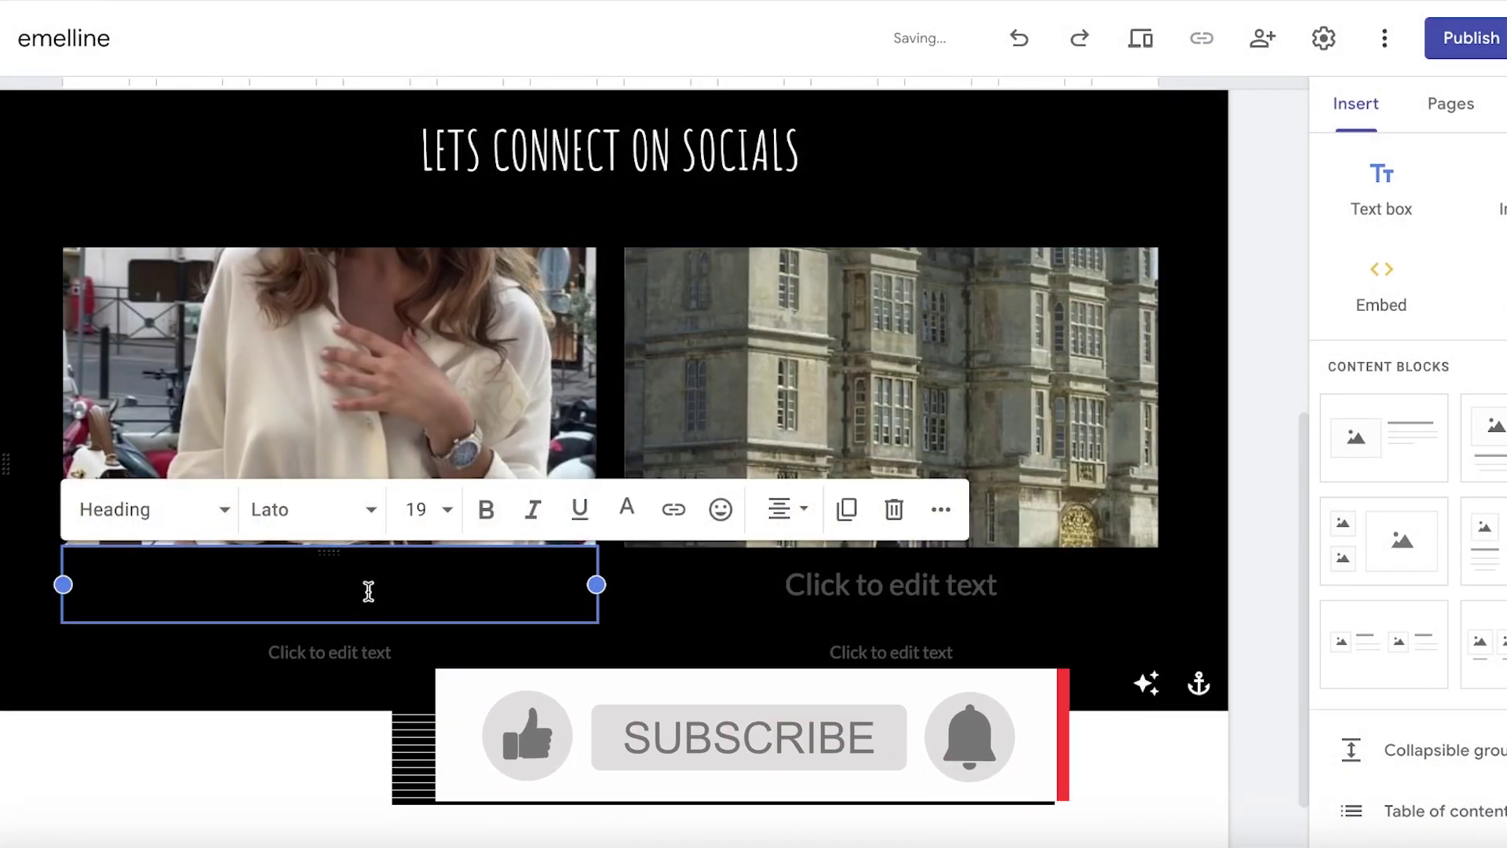
- Enter 'Instagram' as the left column heading and 'Pinterest' as the right one
type("Ins")
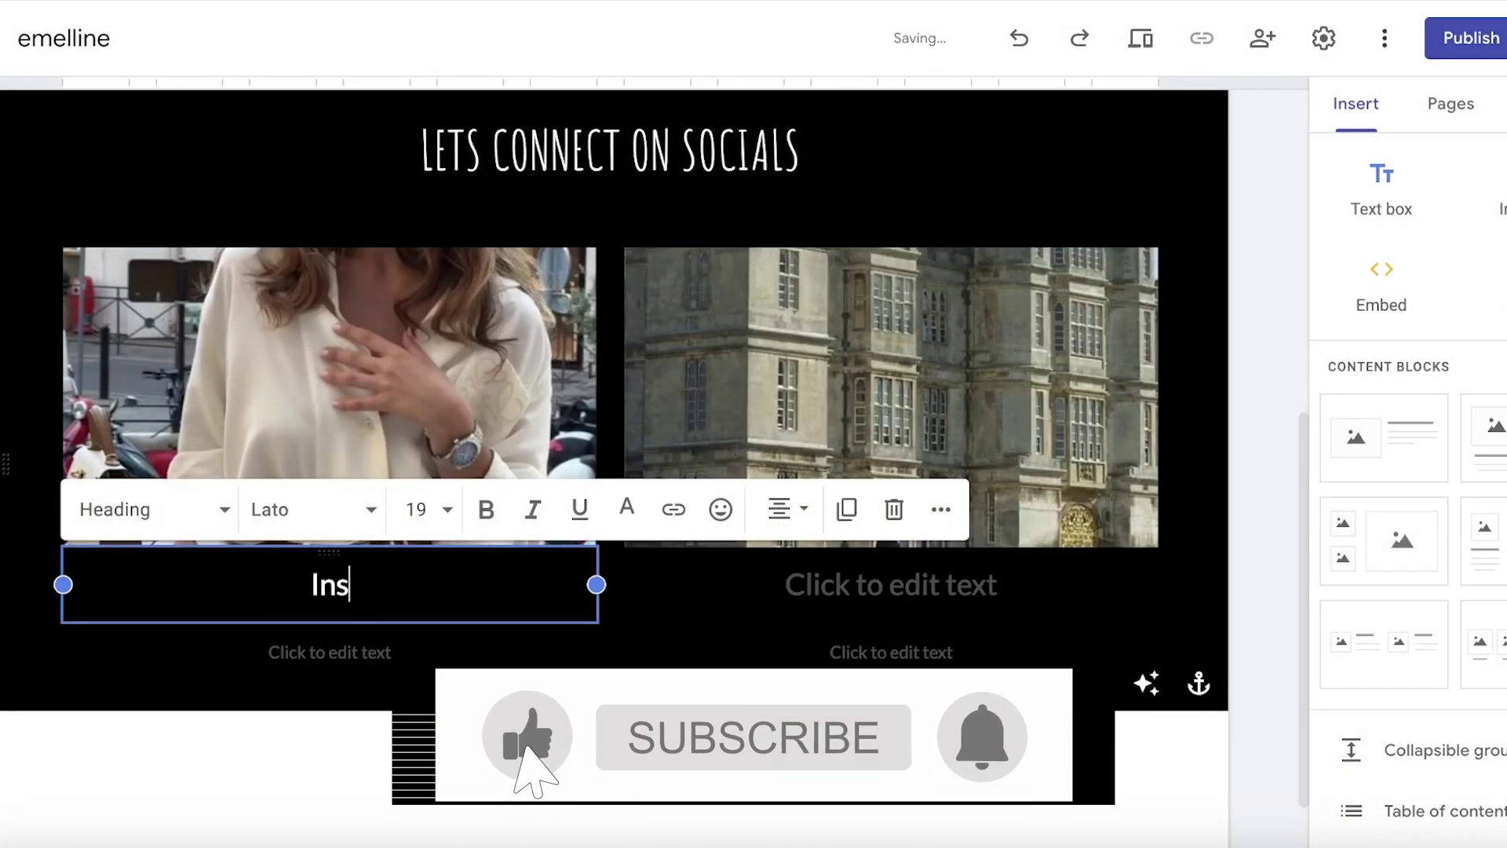
type("tagram")
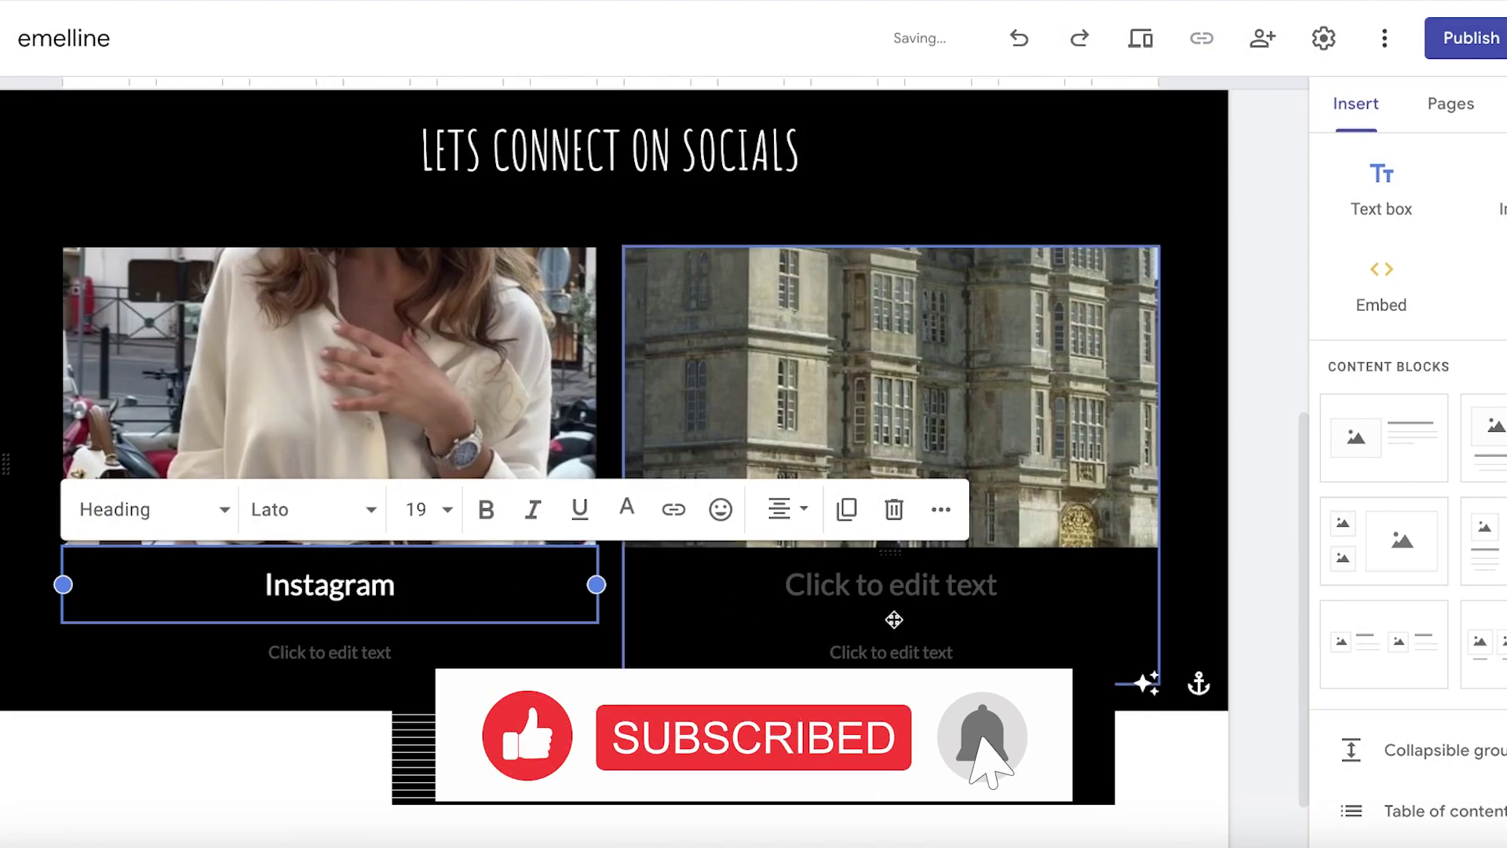
left_click(887, 582)
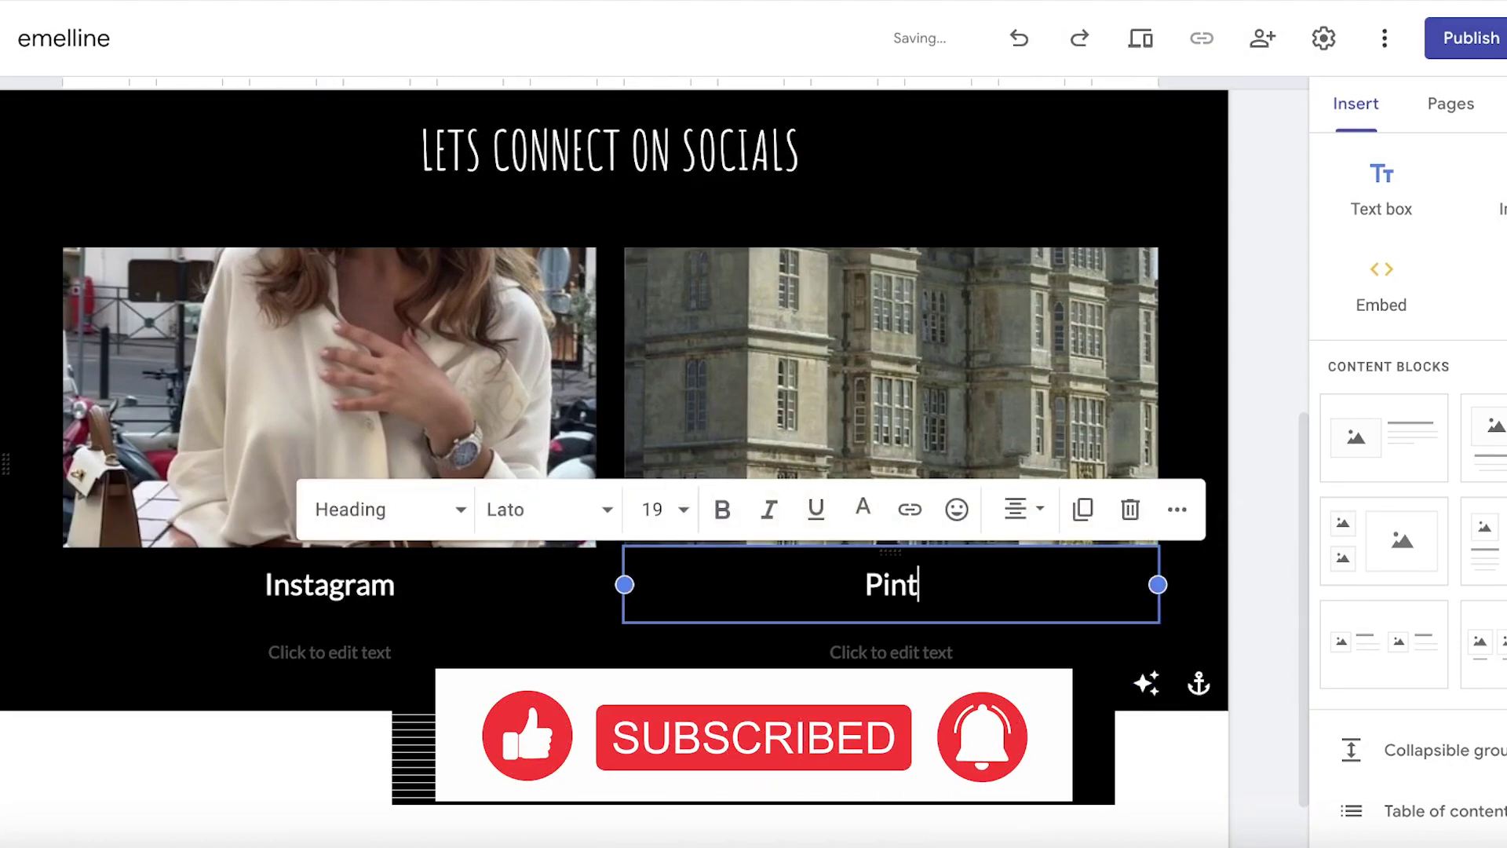
type("Pinterest")
left_click(394, 644)
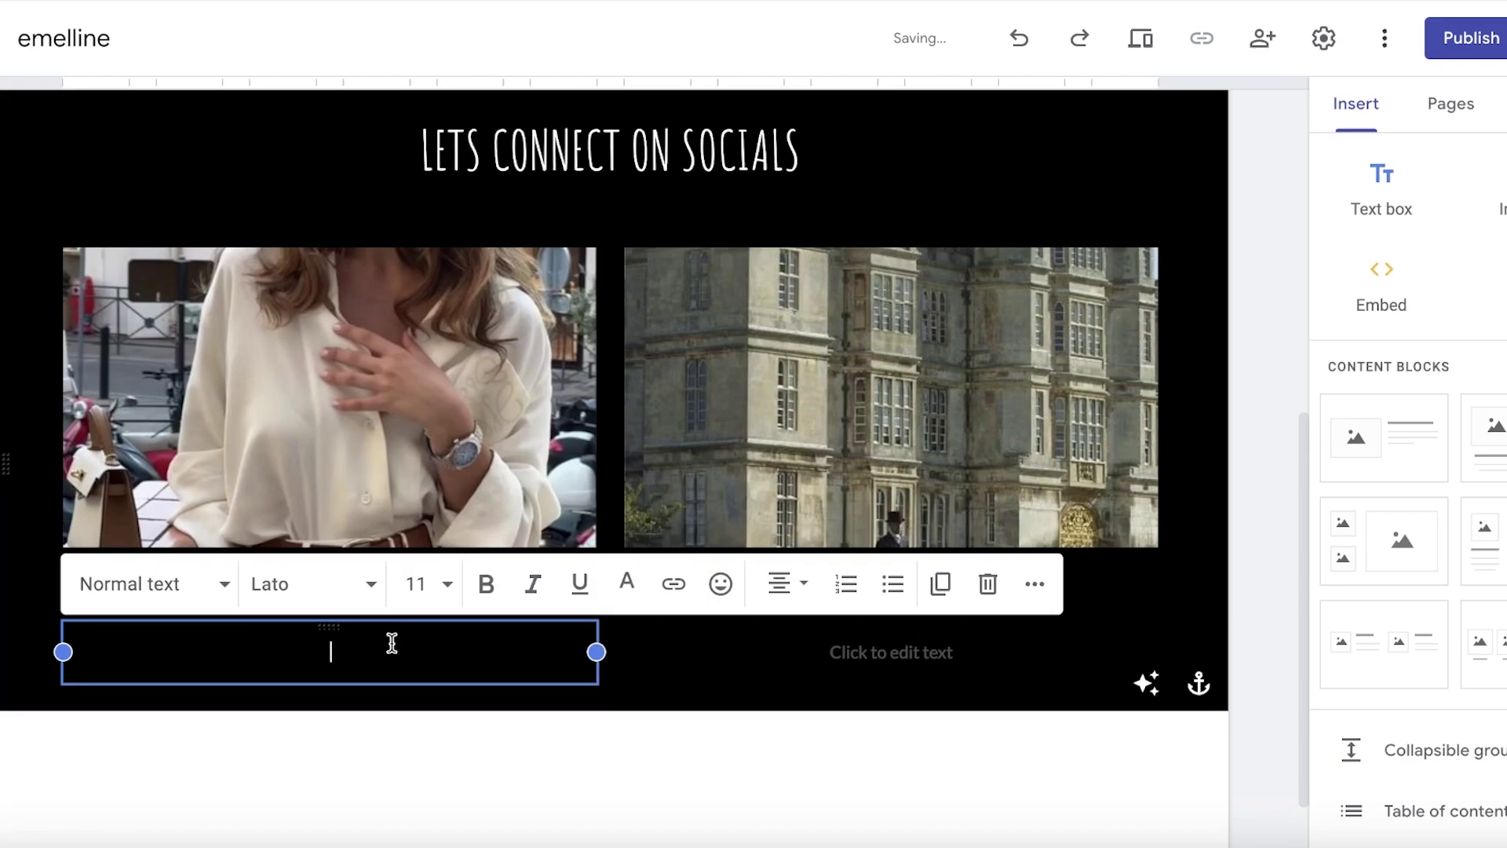
scroll(432, 589, "down", 1)
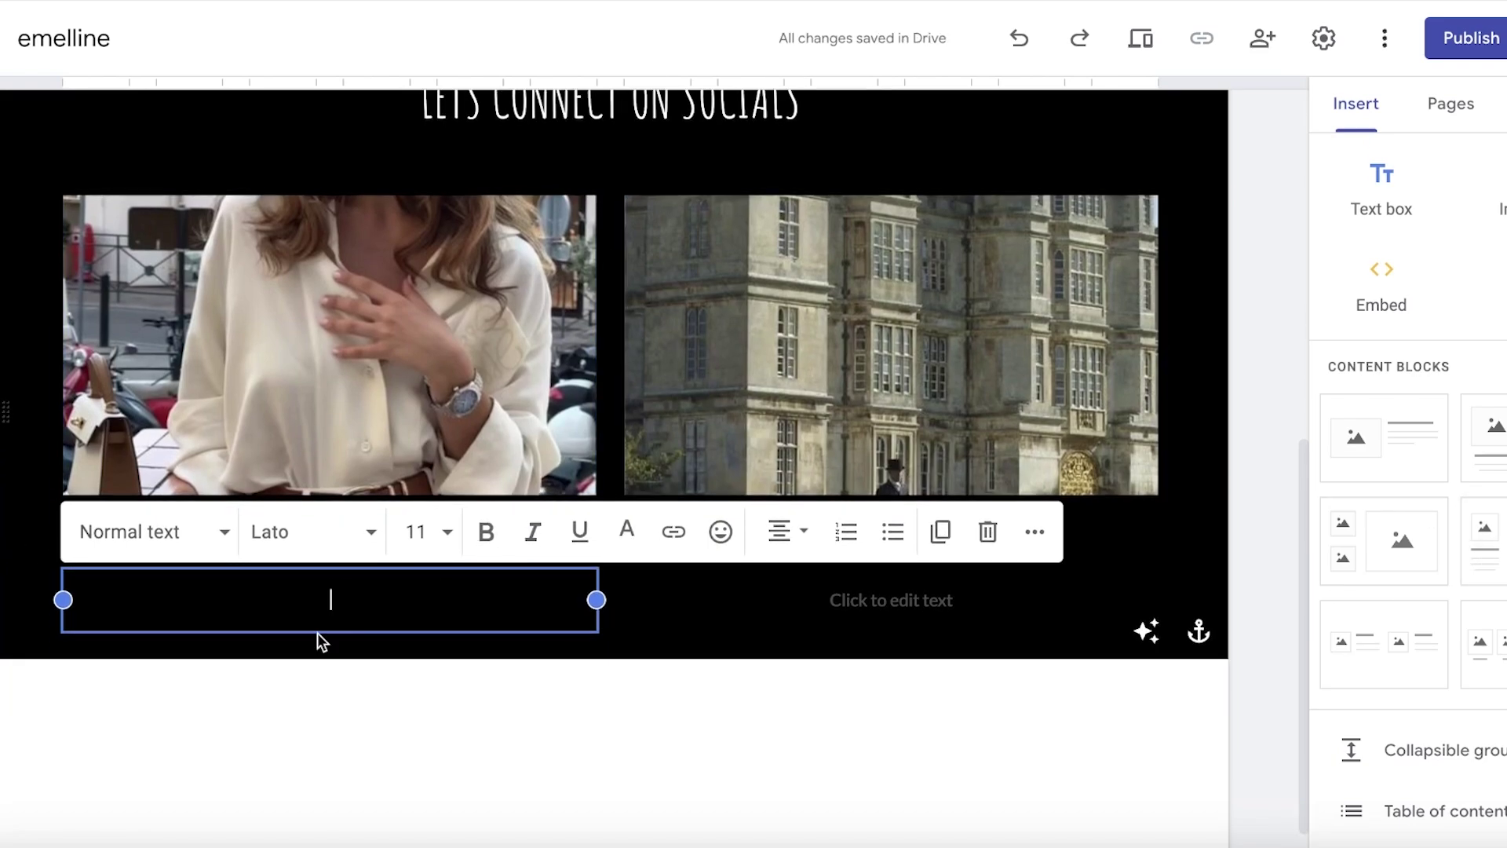
- Paste a Pinterest social link widget into the Pinterest column and remove its empty text box
scroll(1335, 626, "down", 8)
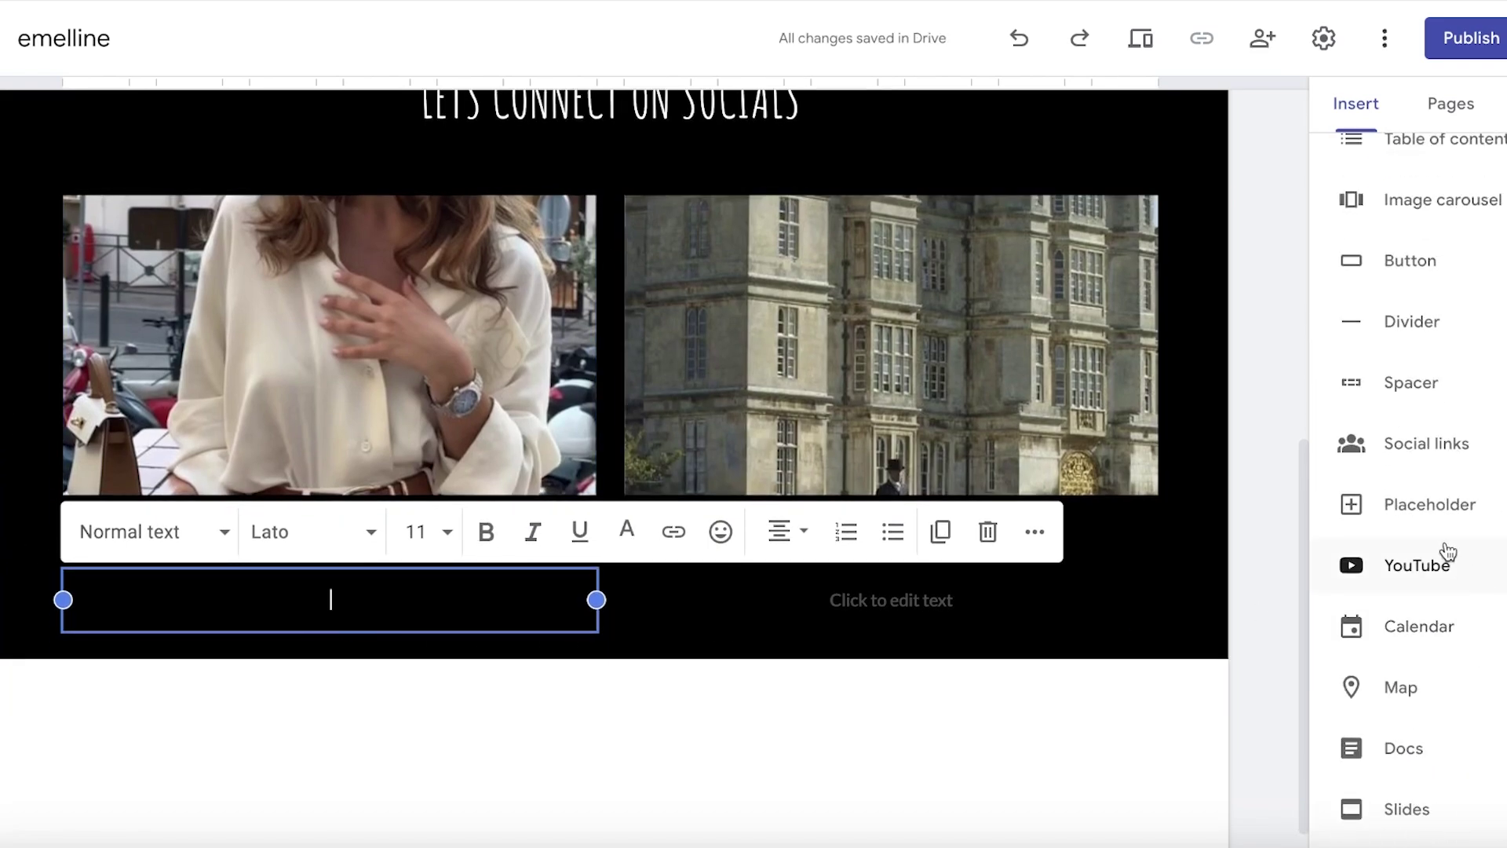
scroll(1421, 469, "up", 1)
left_click(1423, 512)
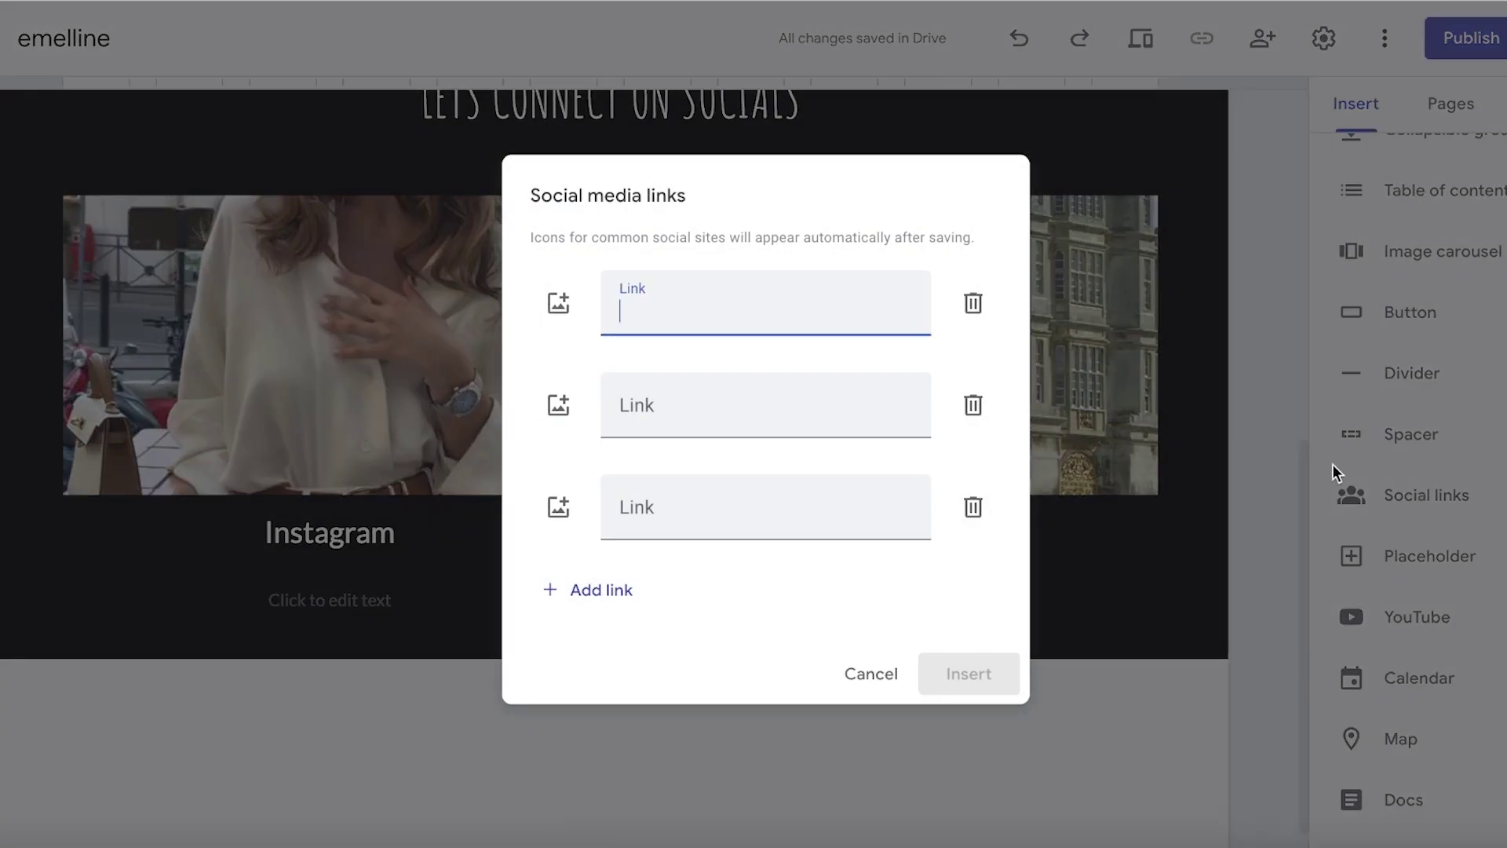
type("https://www.pinterest.com/homefeed/")
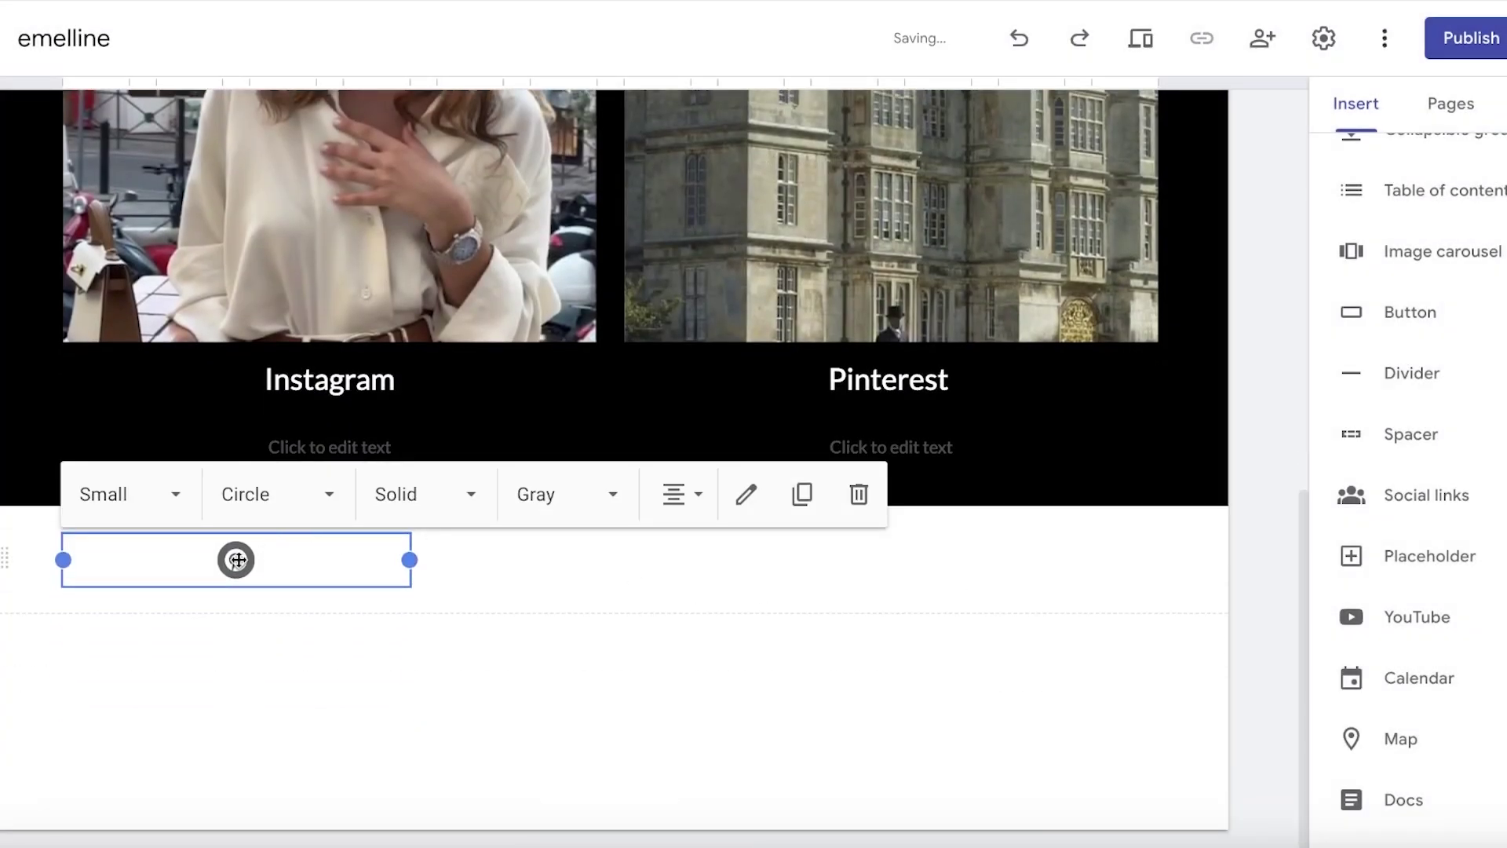
left_click_drag(236, 559, 861, 418)
left_click(879, 559)
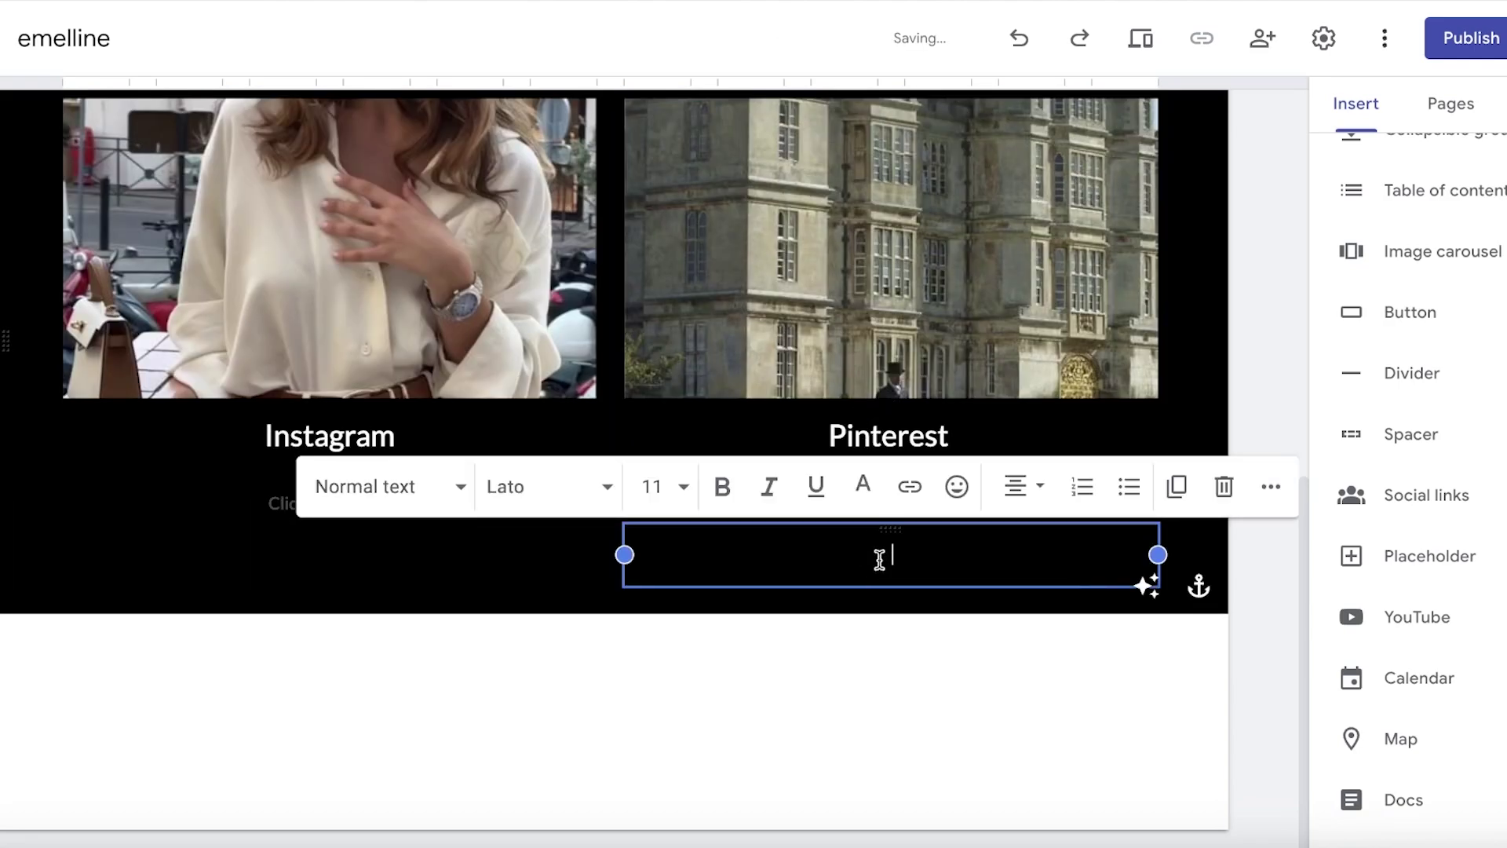
left_click(1224, 487)
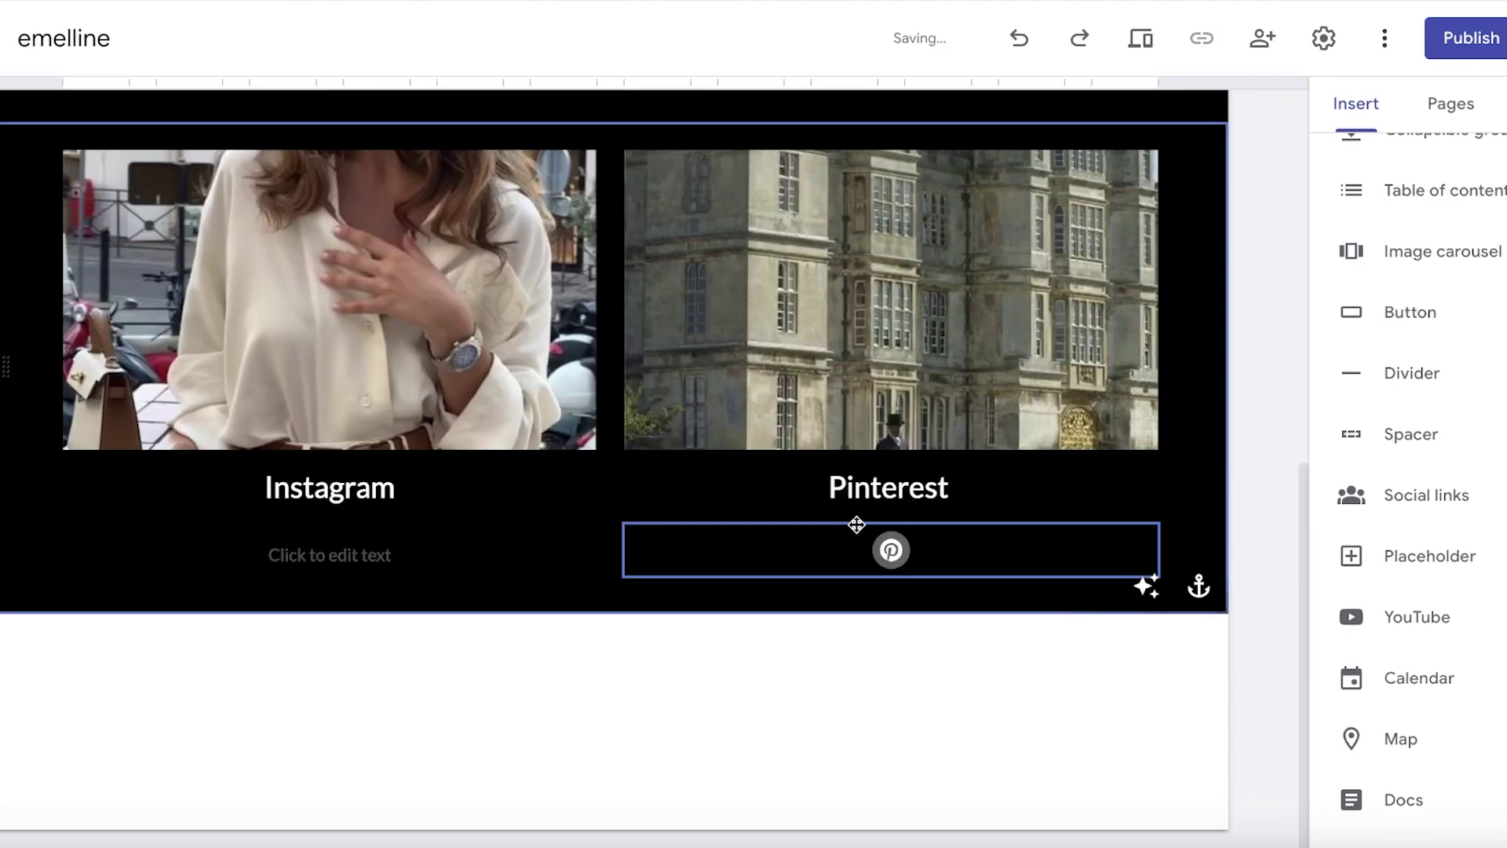
mouse_move(901, 547)
left_mouse_down()
mouse_move(991, 496)
mouse_move(894, 549)
left_mouse_up()
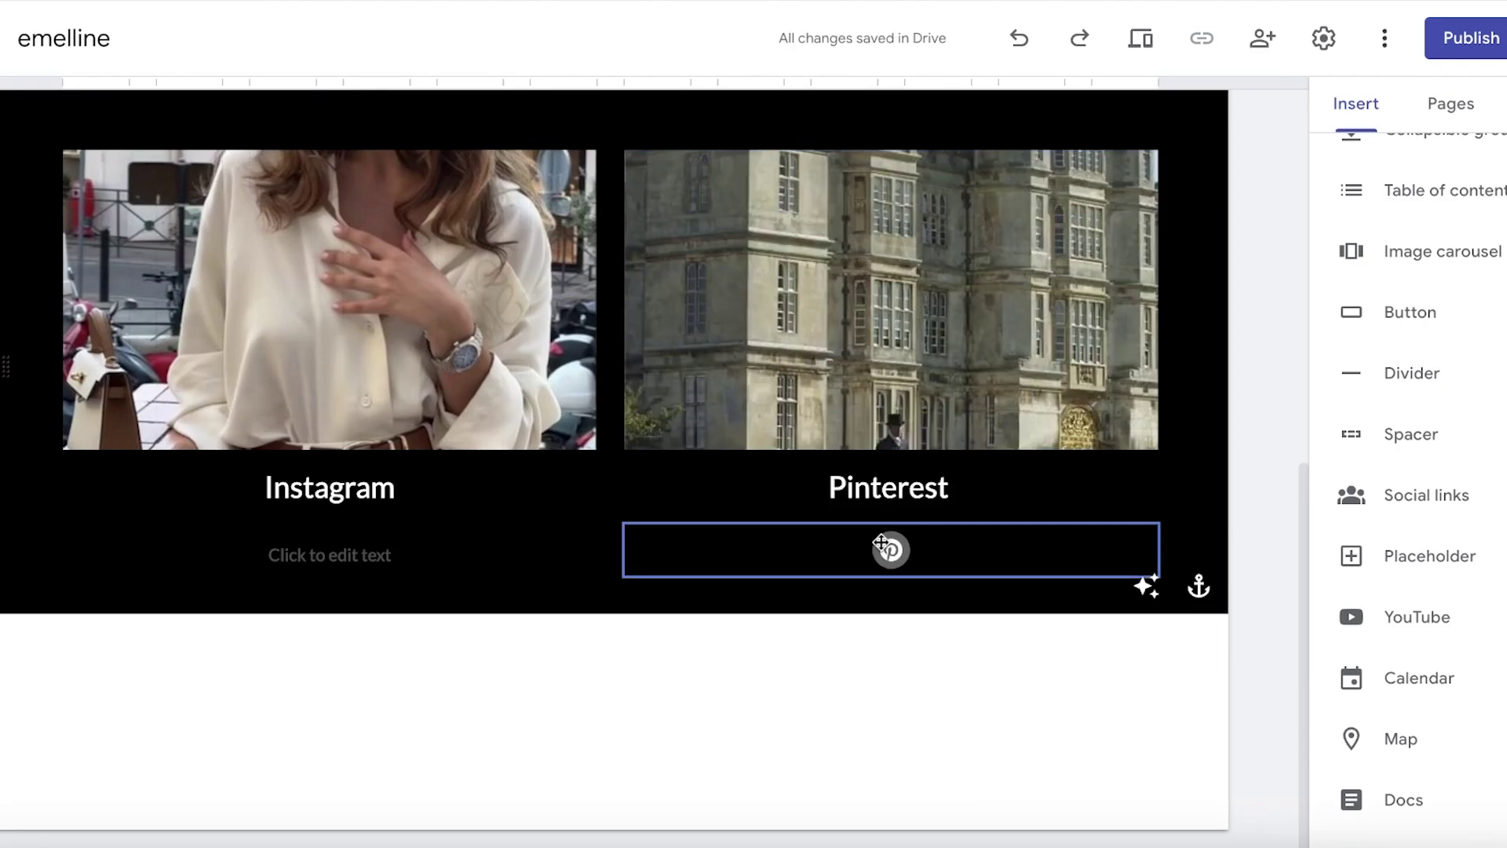
left_click(639, 548)
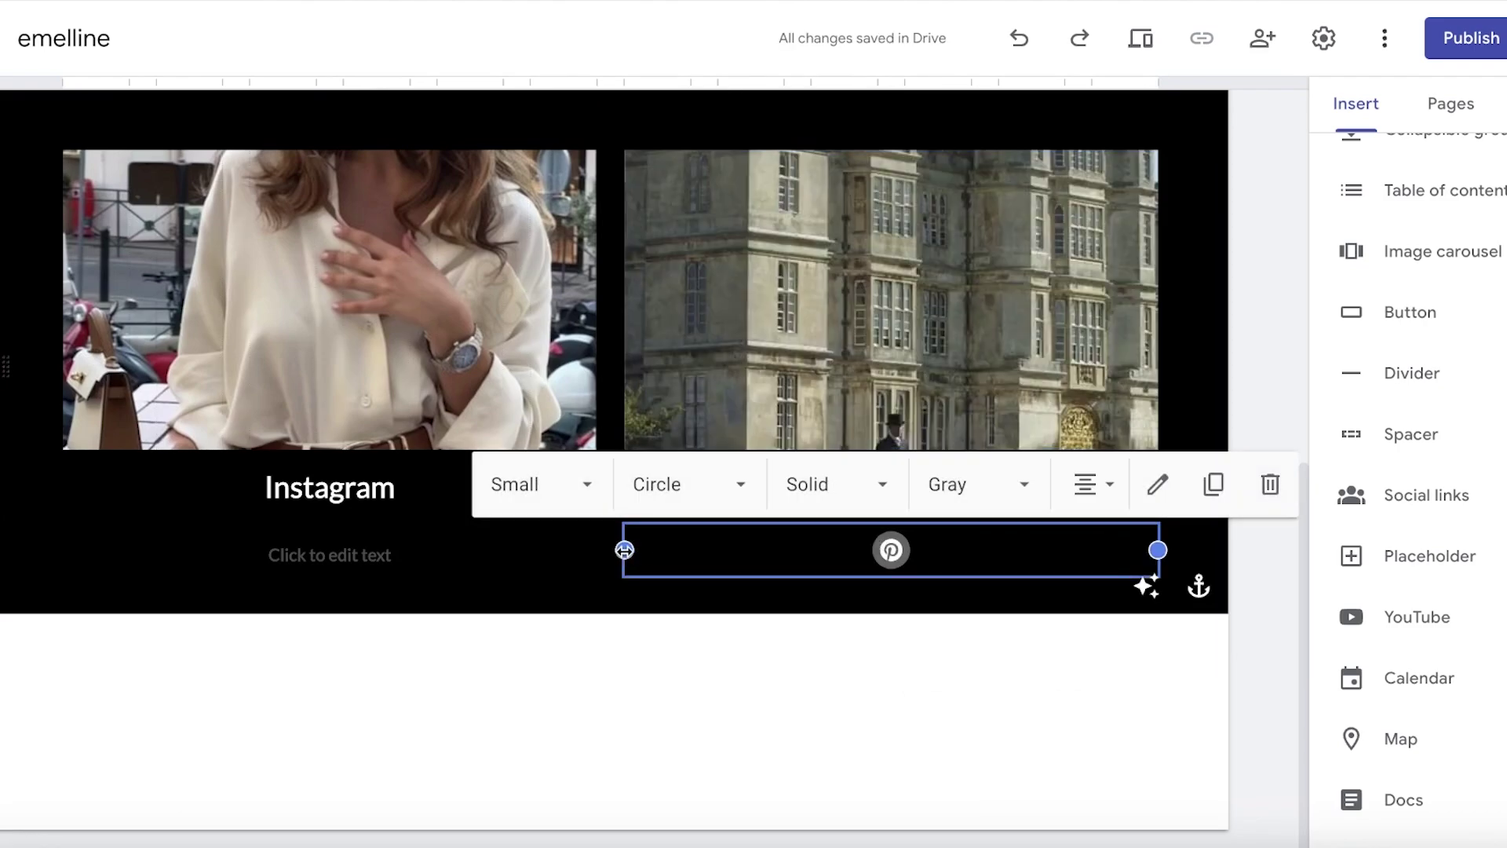
left_click_drag(625, 549, 1058, 551)
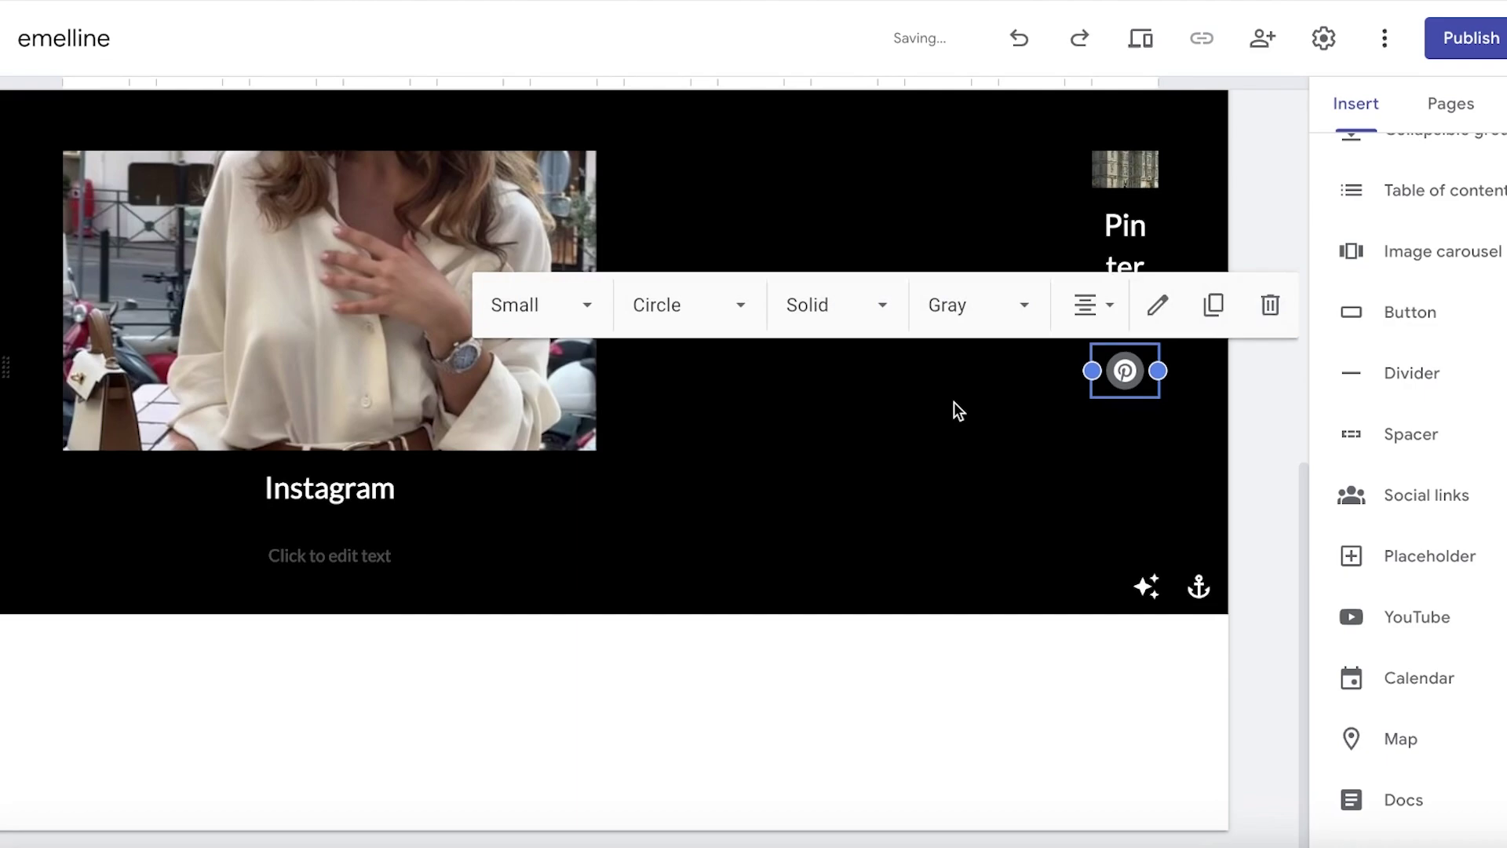
- Undo the last two changes to restore the Pinterest column
scroll(953, 401, "up", 1)
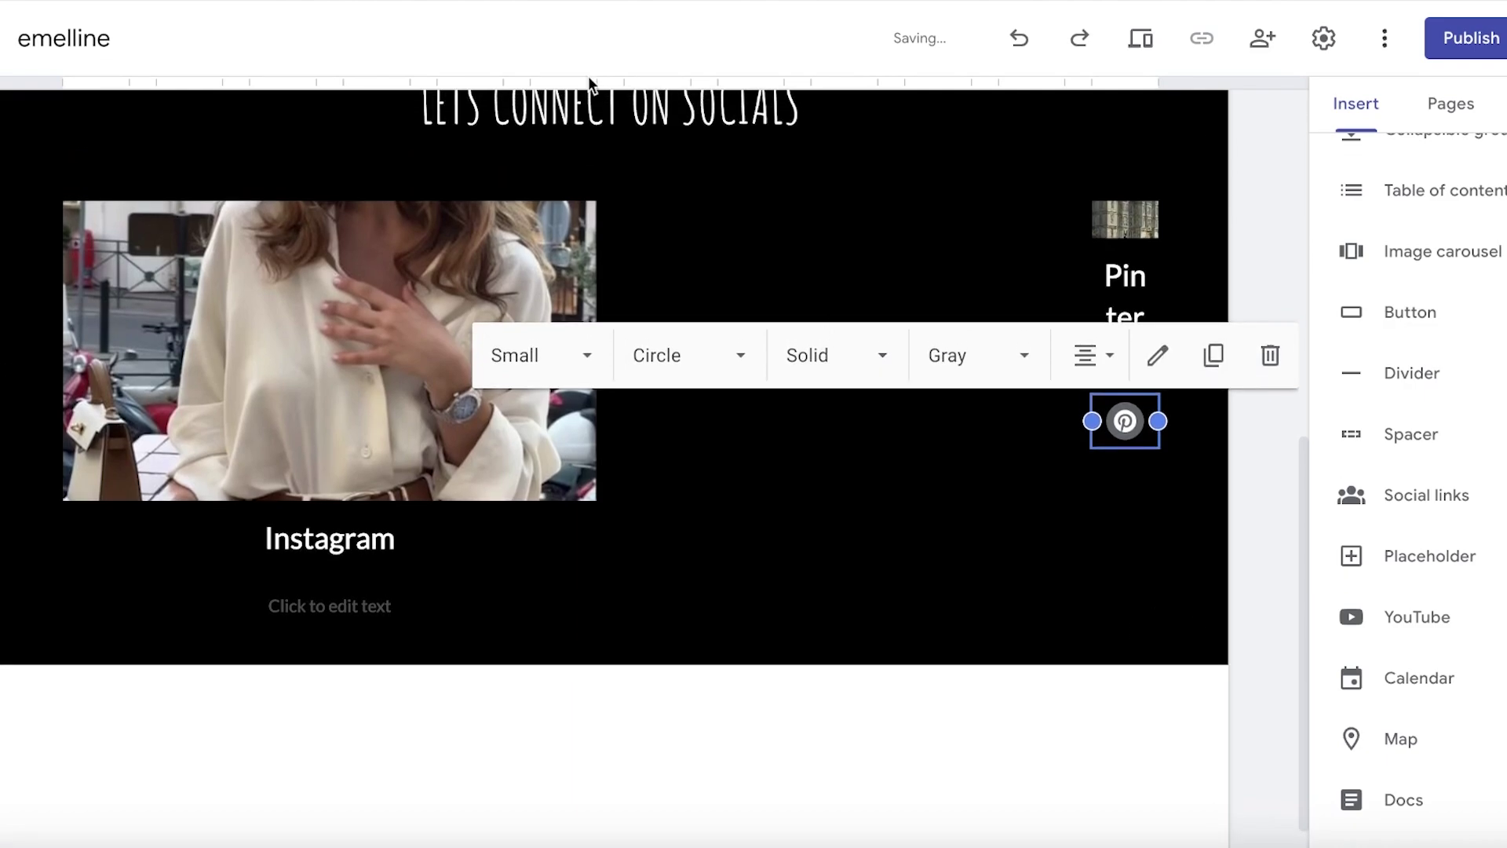
left_click(1019, 39)
left_click(921, 789)
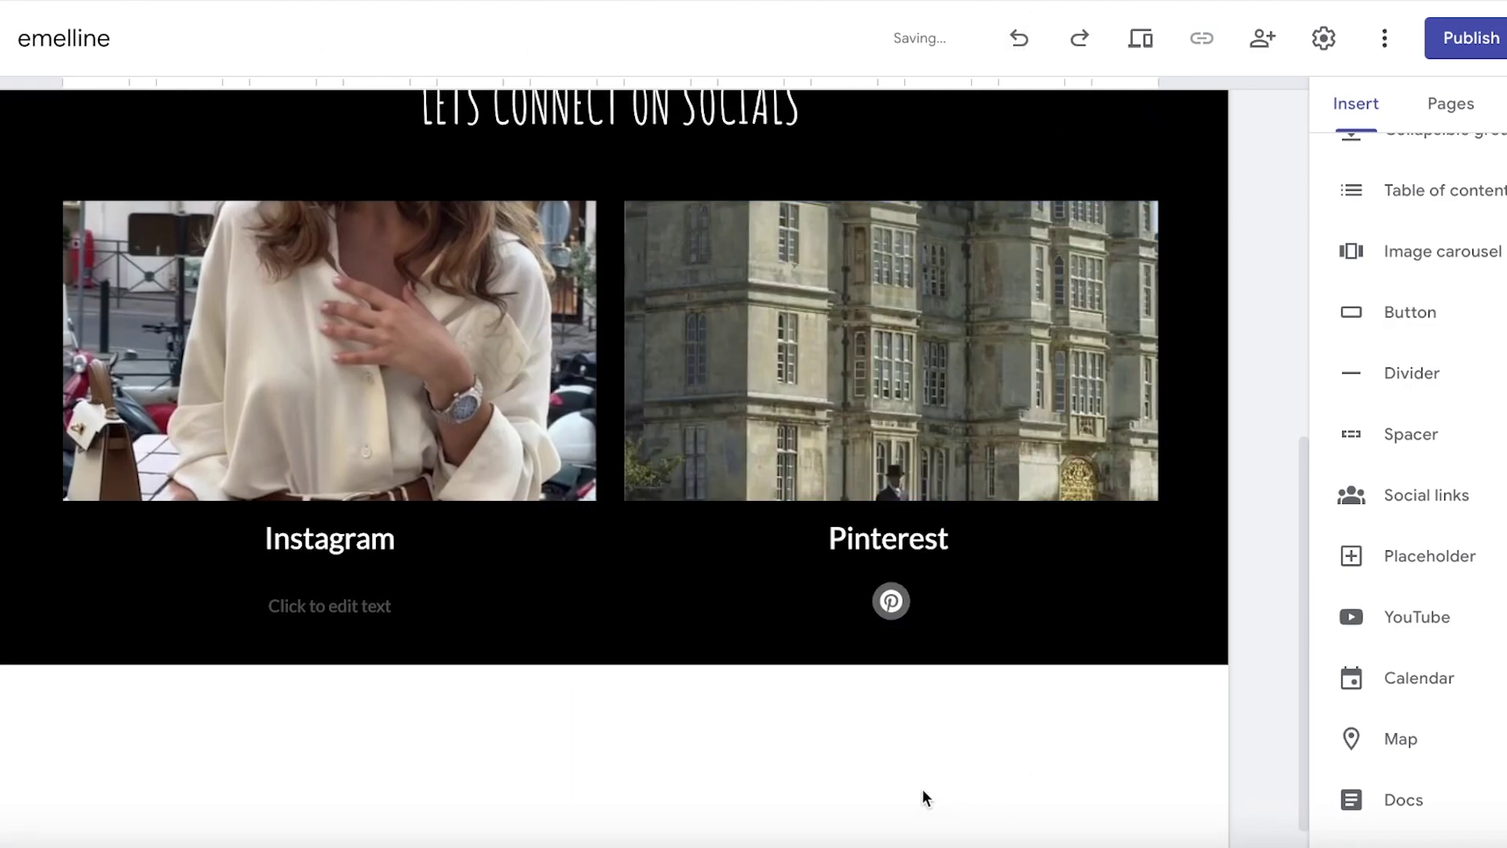
- Add a social link pointing to instagram.com
left_click(1376, 494)
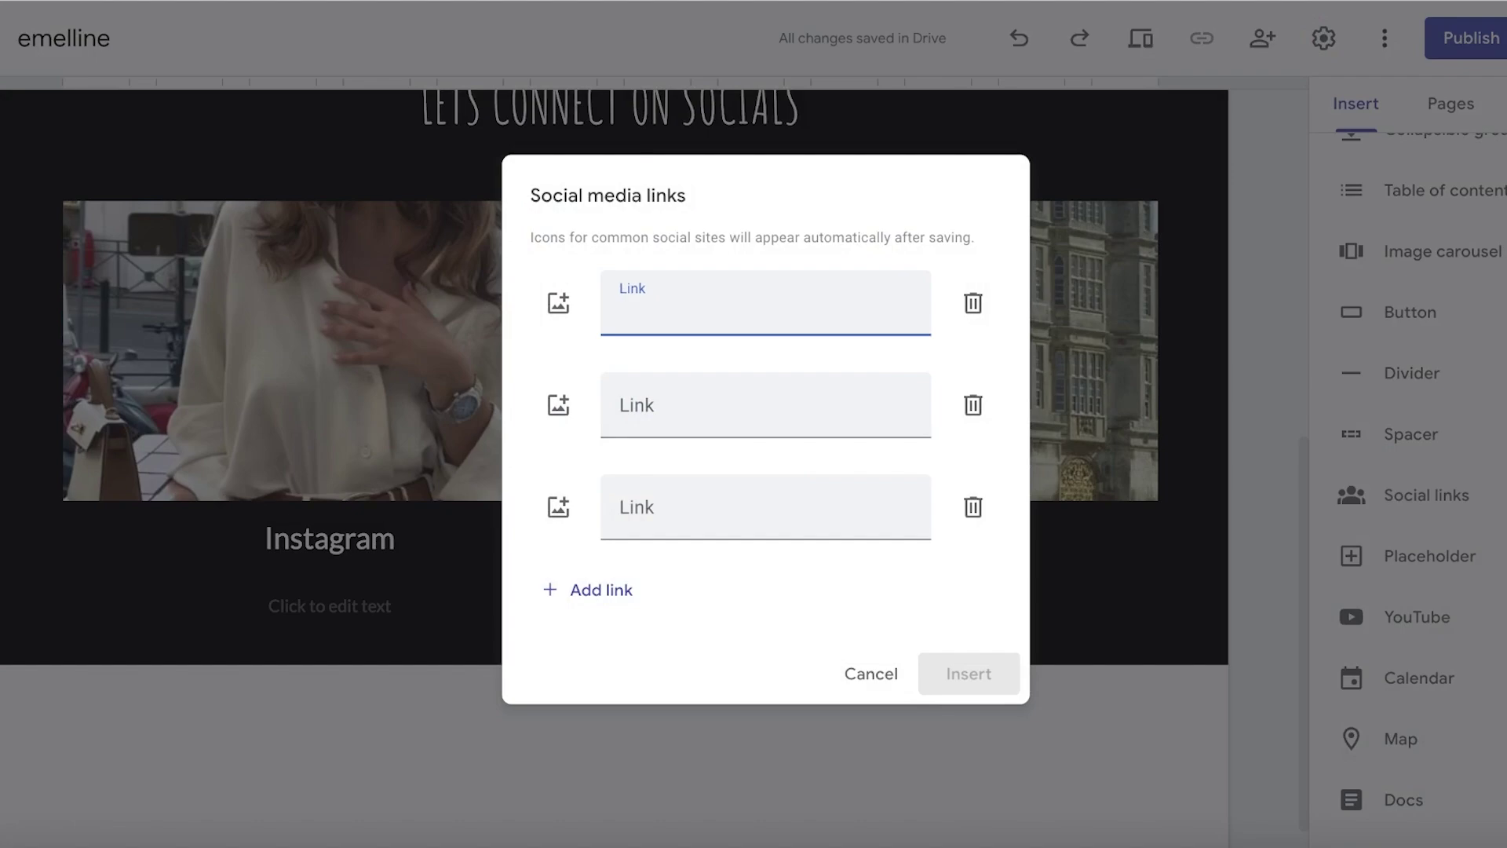
key("ctrl+t")
type("ti")
key("BackSpace")
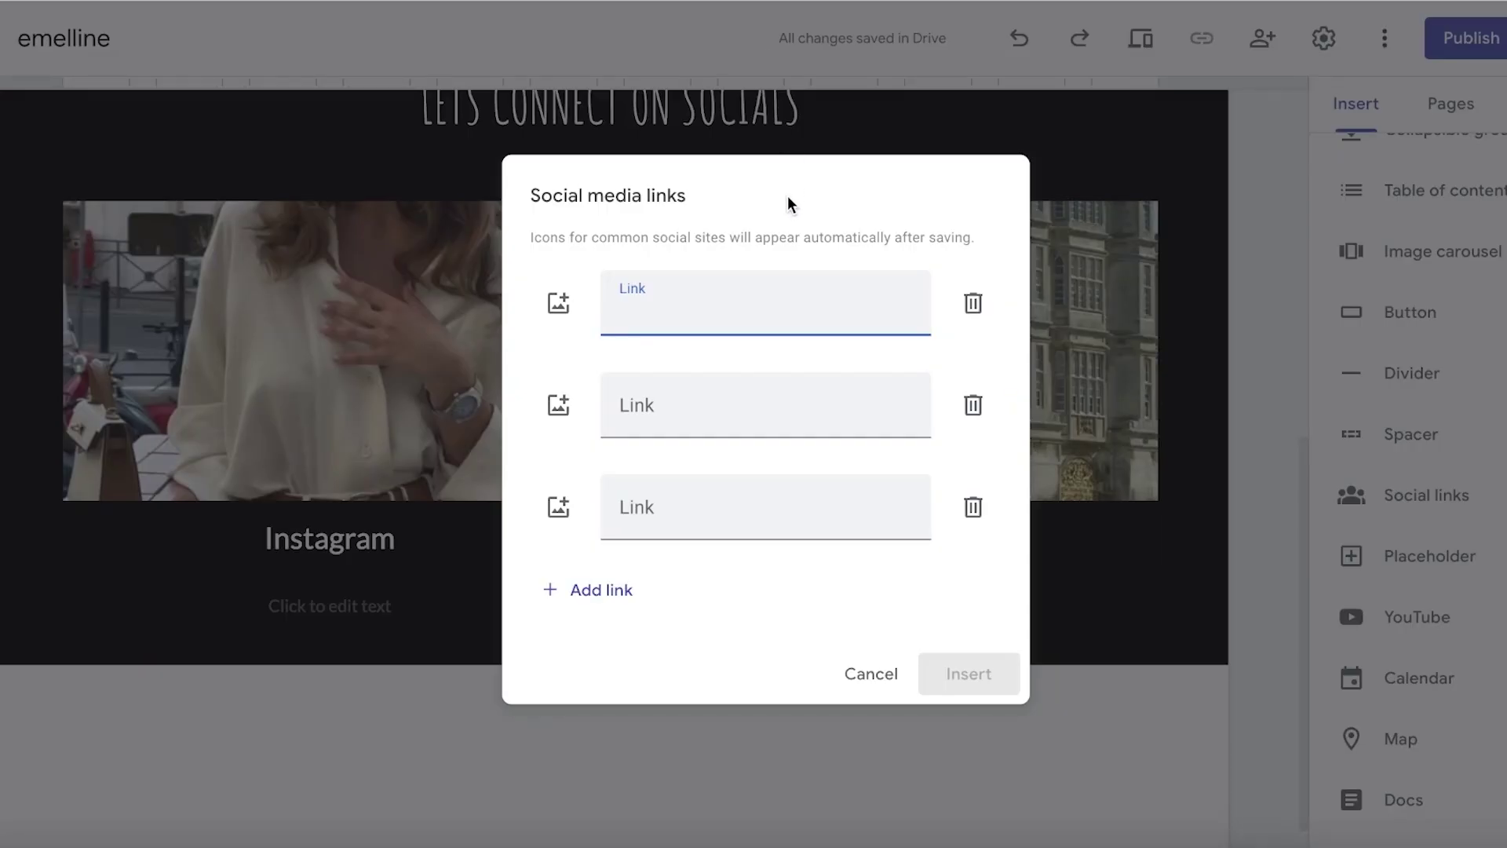
type("instagram.com")
left_click(971, 674)
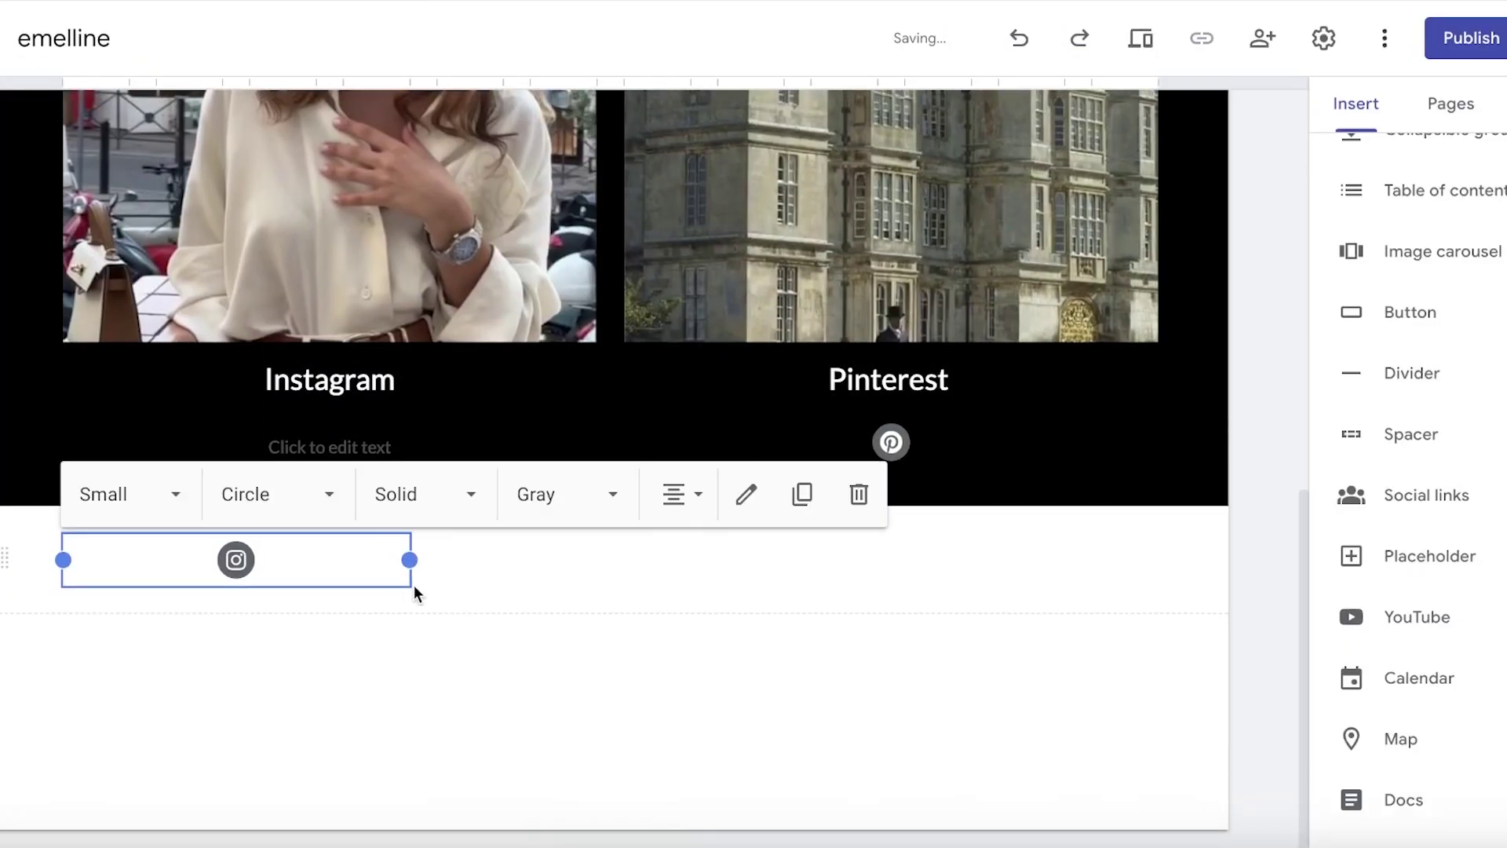
- Place the Instagram icon under the Instagram heading and delete the empty text box below
left_click_drag(218, 567, 270, 435)
left_click(1019, 37)
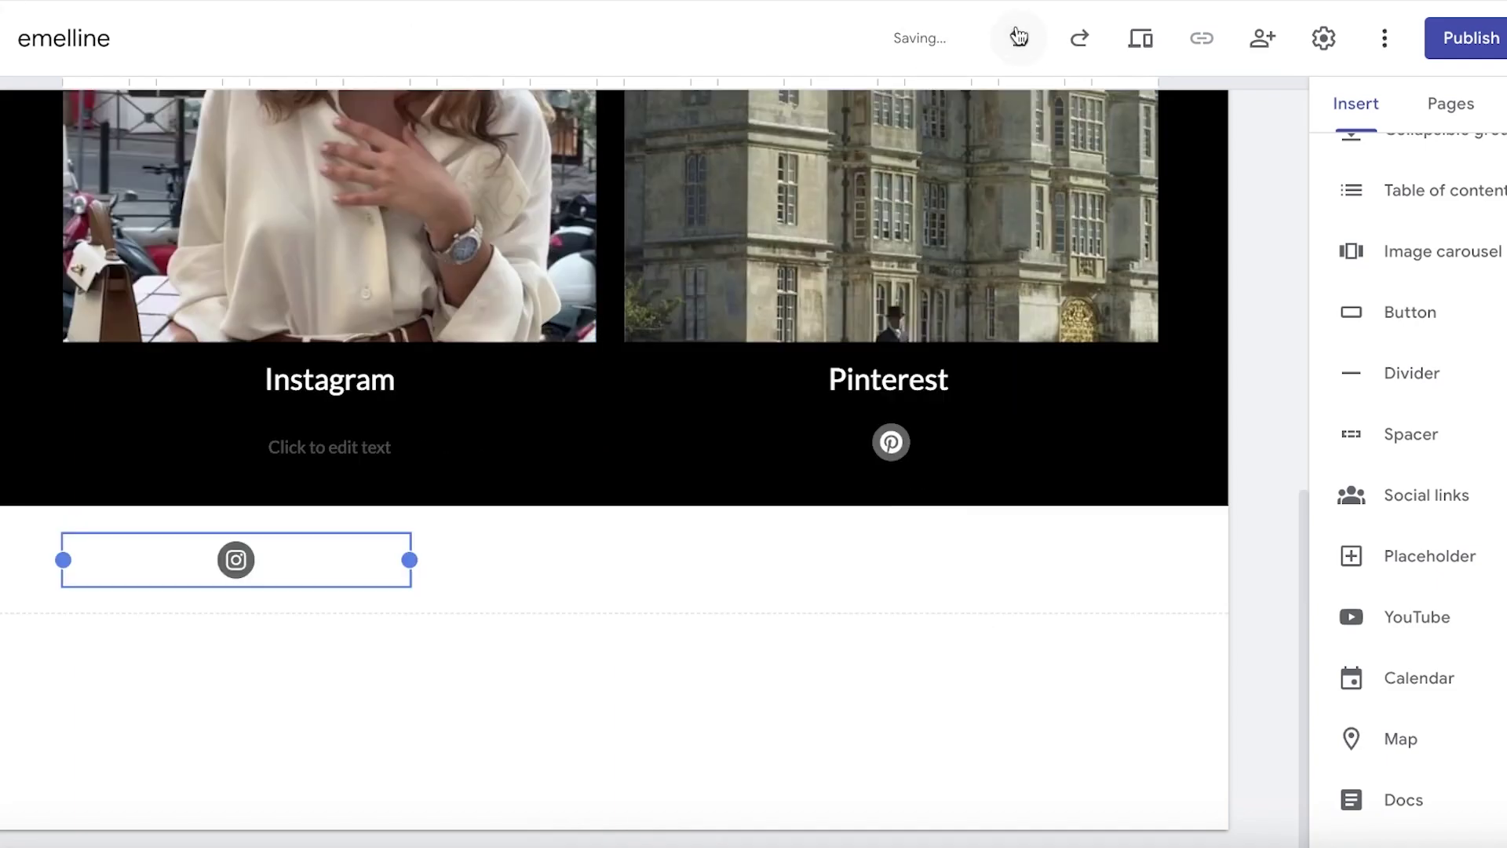
left_click_drag(316, 531, 314, 425)
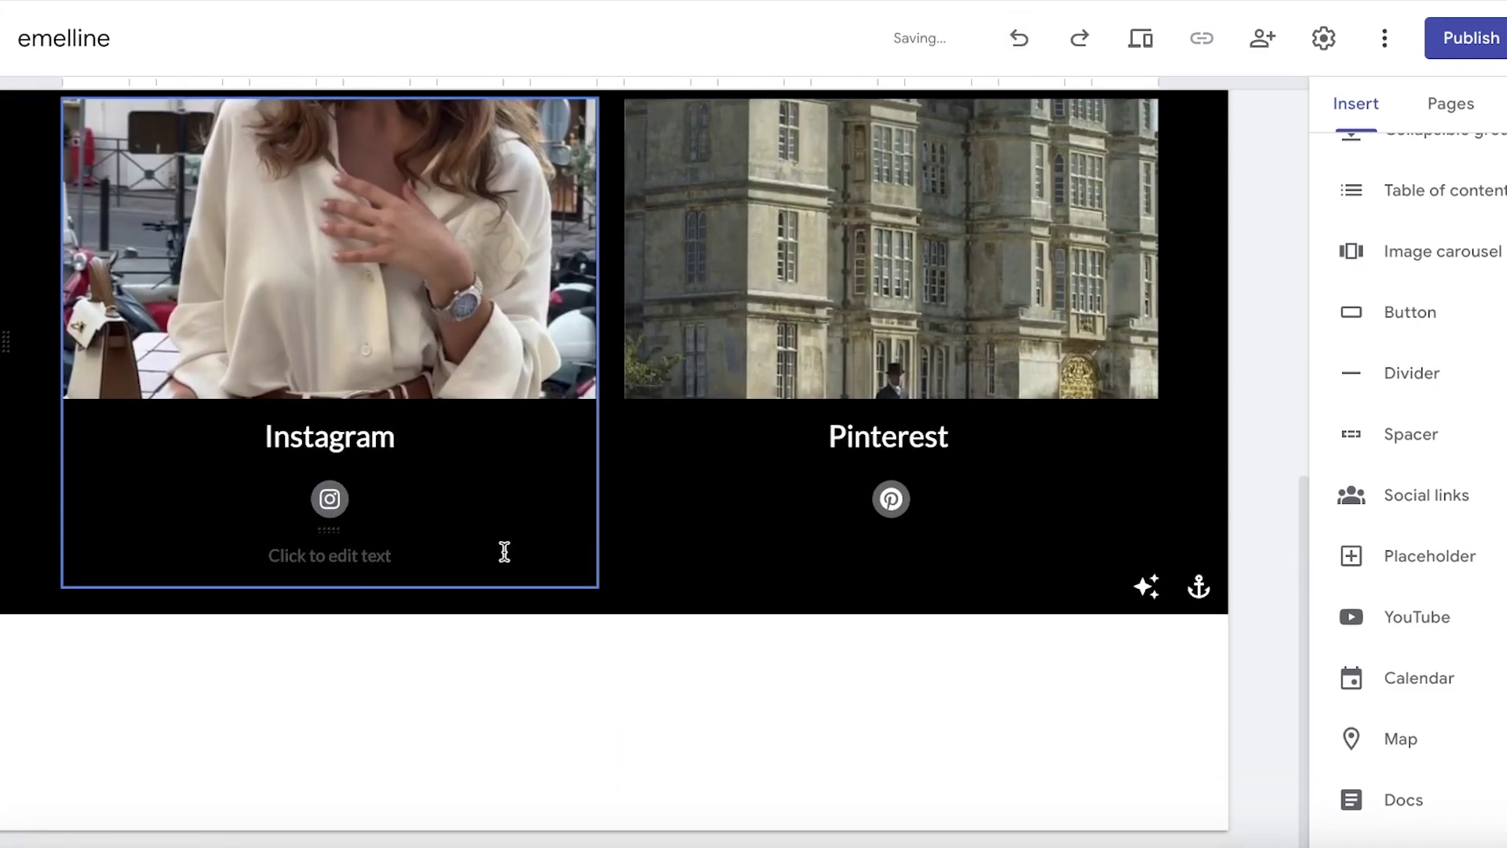
left_click(370, 557)
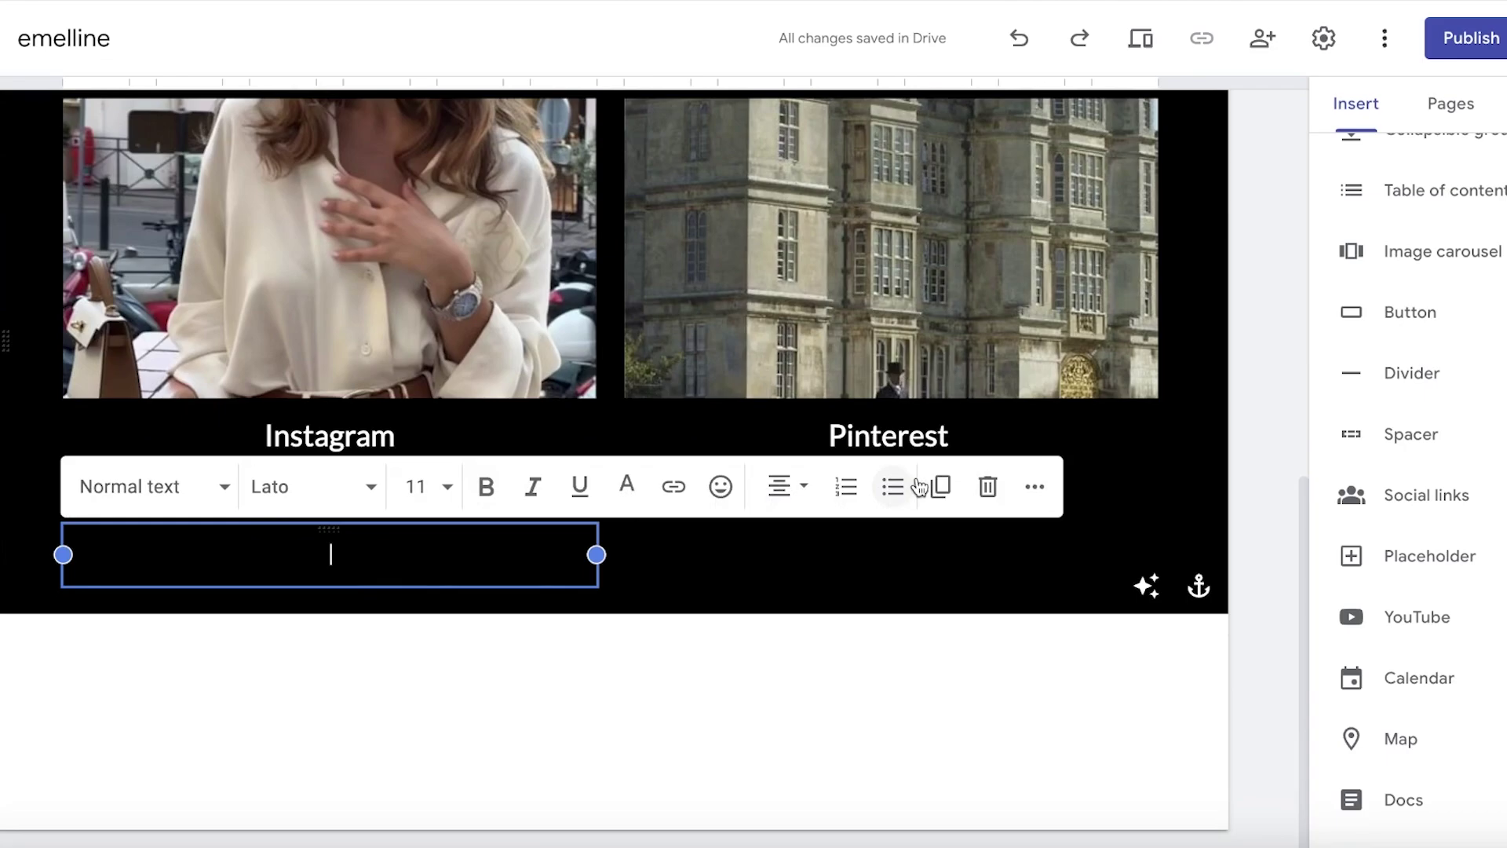
left_click(1008, 496)
- Review the page and the site pages list, then start typing in a new browser tab
scroll(438, 482, "up", 2)
scroll(374, 471, "down", 2)
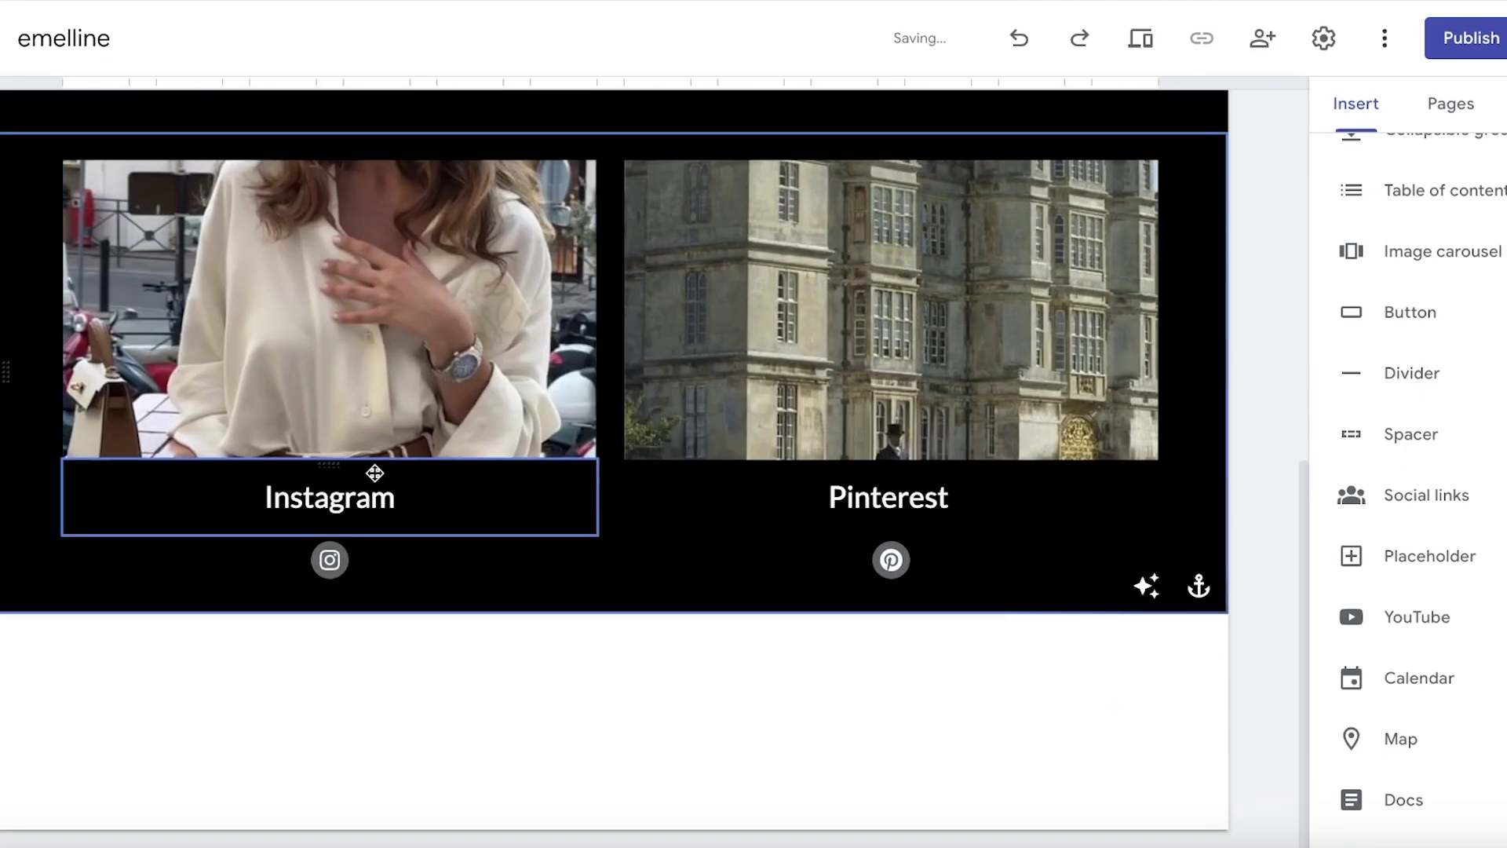
scroll(863, 557, "up", 10)
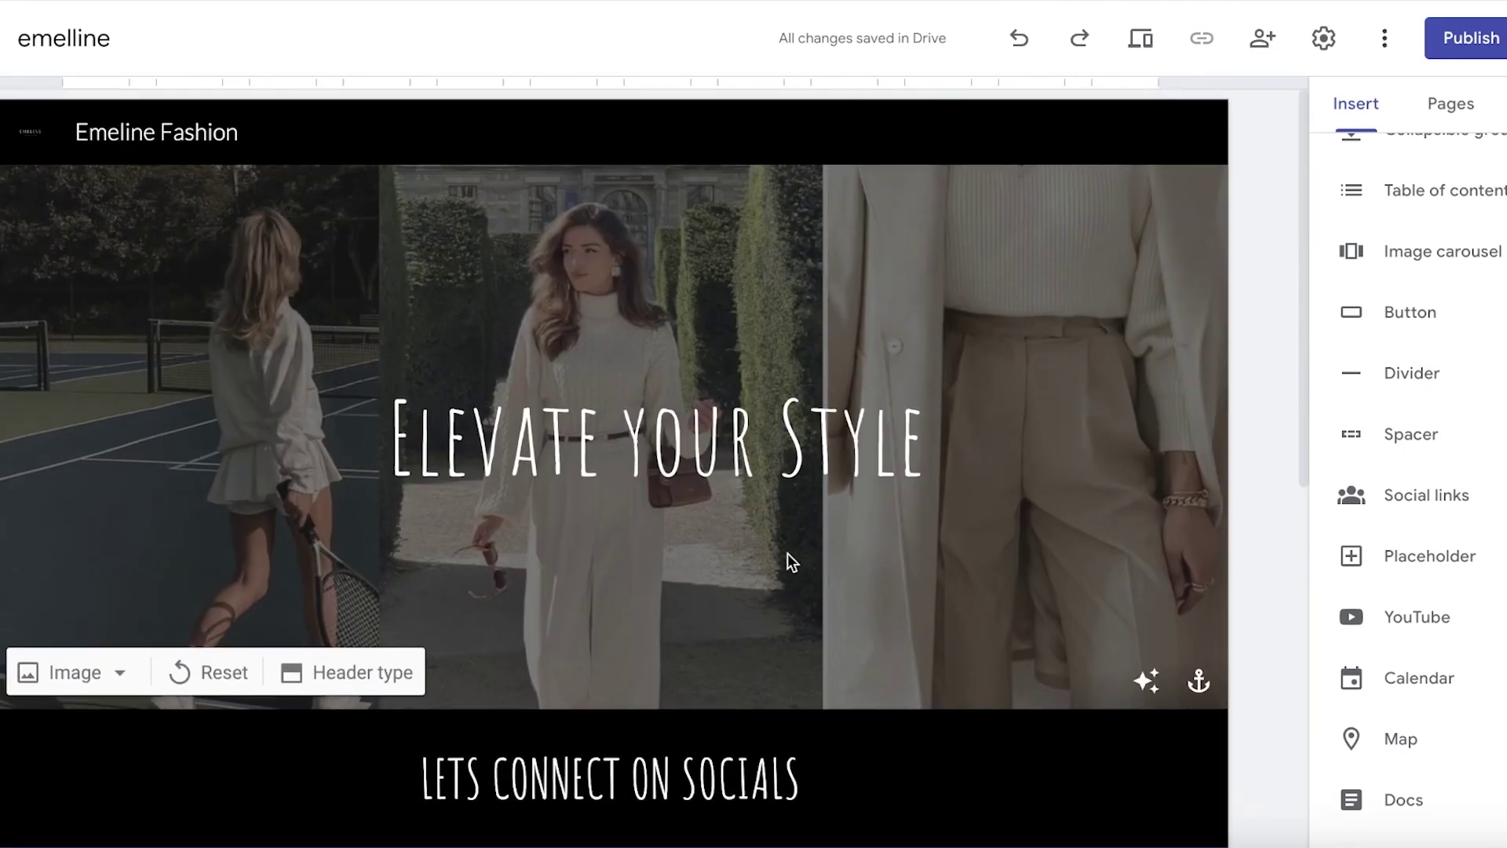
scroll(824, 502, "down", 5)
scroll(859, 455, "down", 5)
scroll(972, 488, "up", 10)
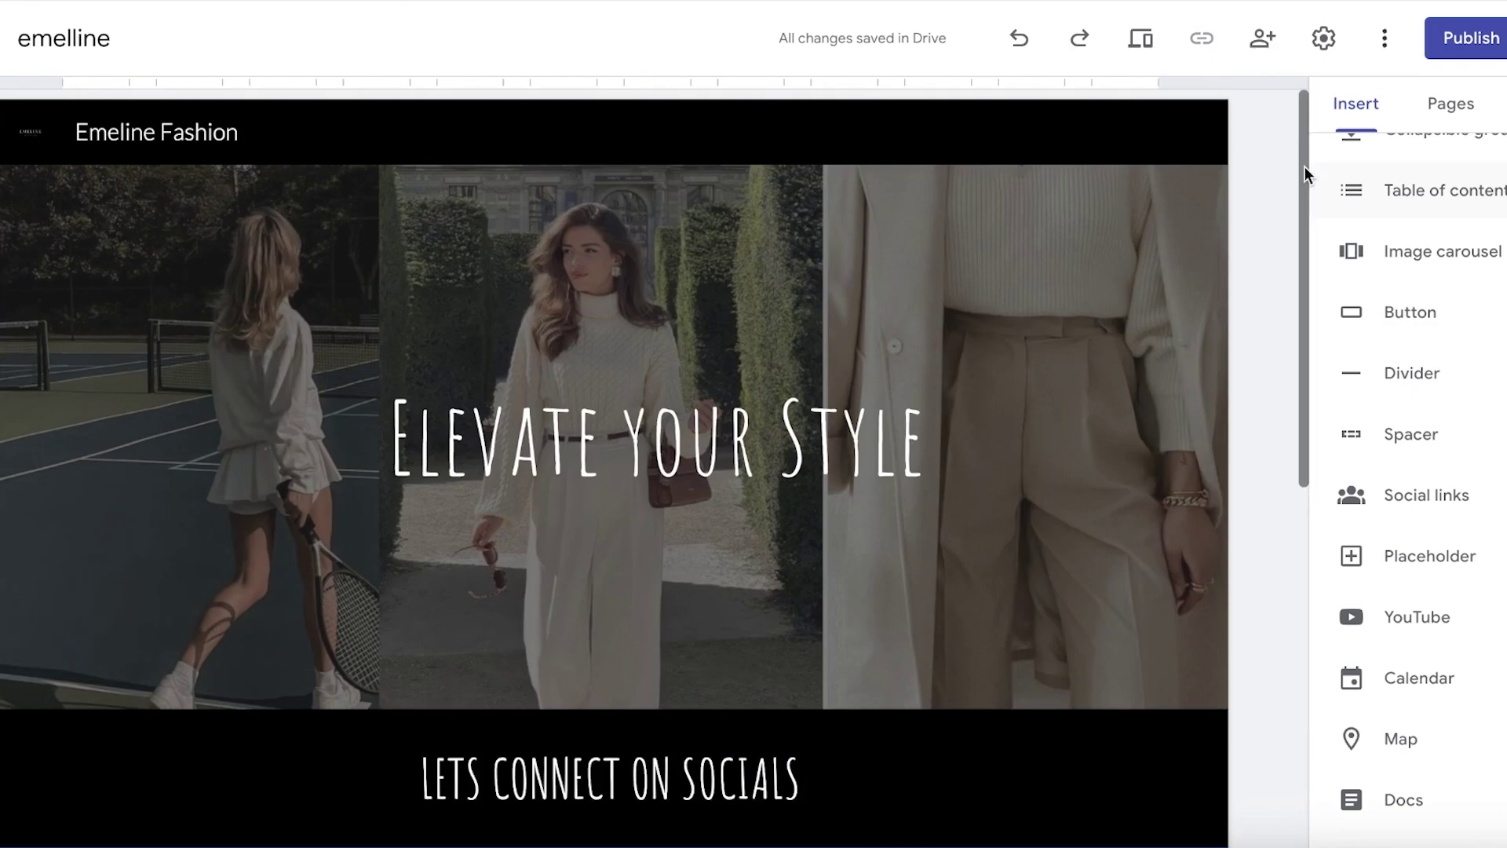
left_click(1439, 118)
left_click(1340, 111)
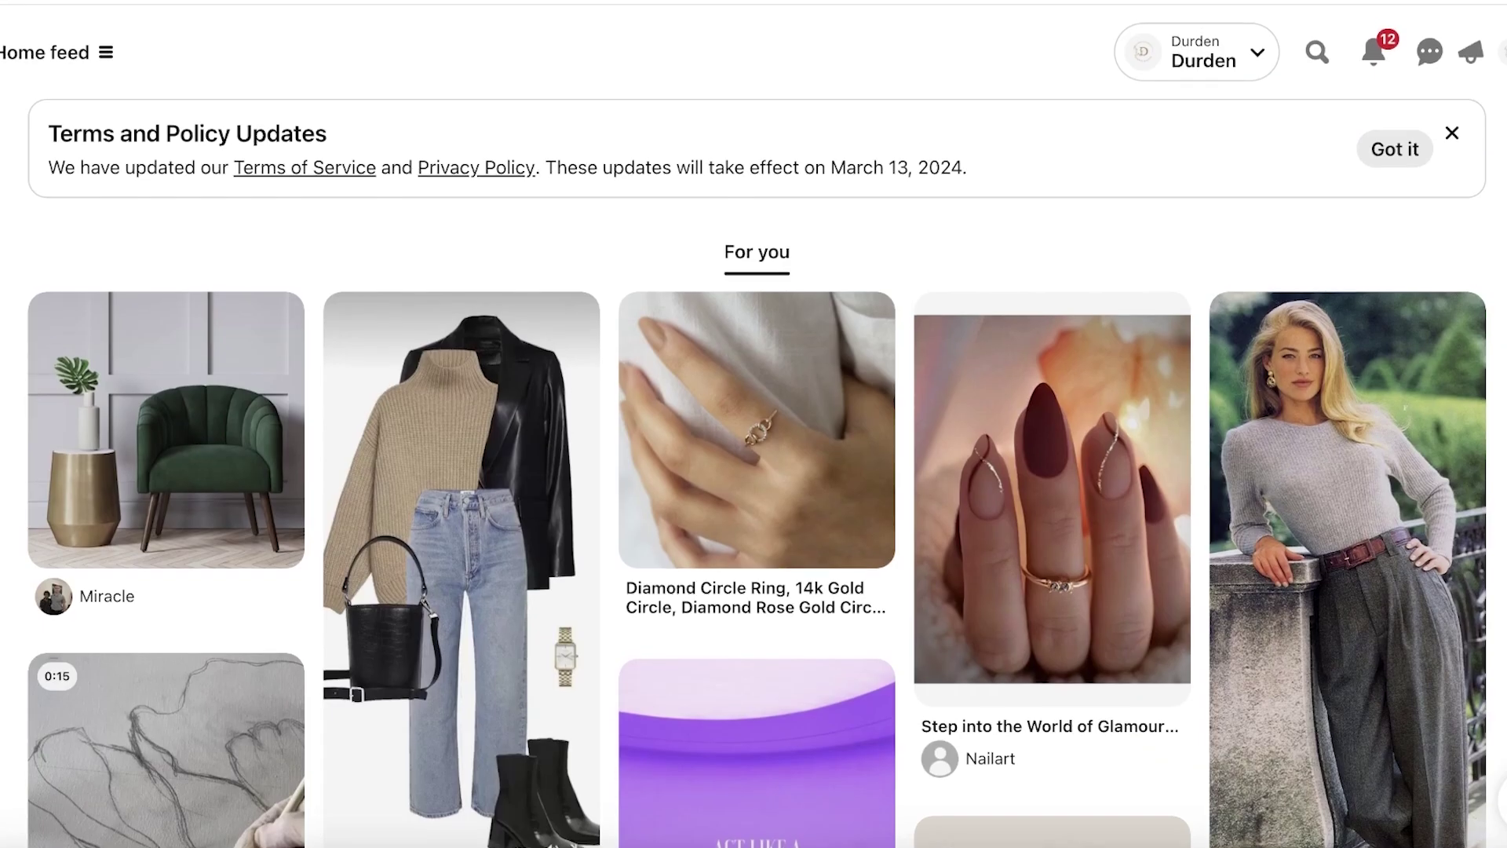
type("t")
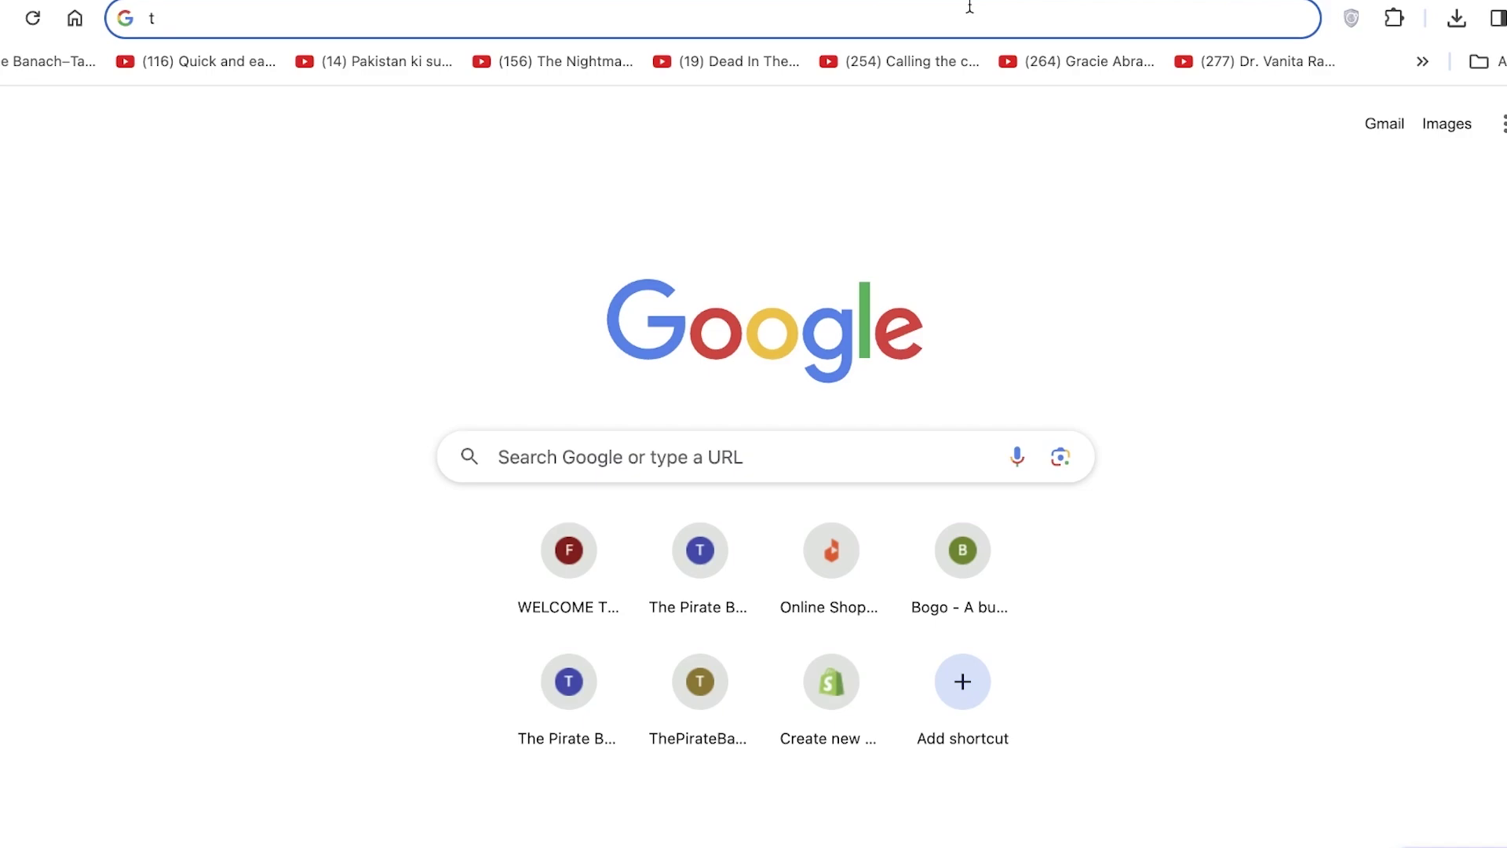
type("go")
- Search the web for 'google forums' and open the Google Forms product page
key("BackSpace")
key("BackSpace")
key("BackSpace")
type("google")
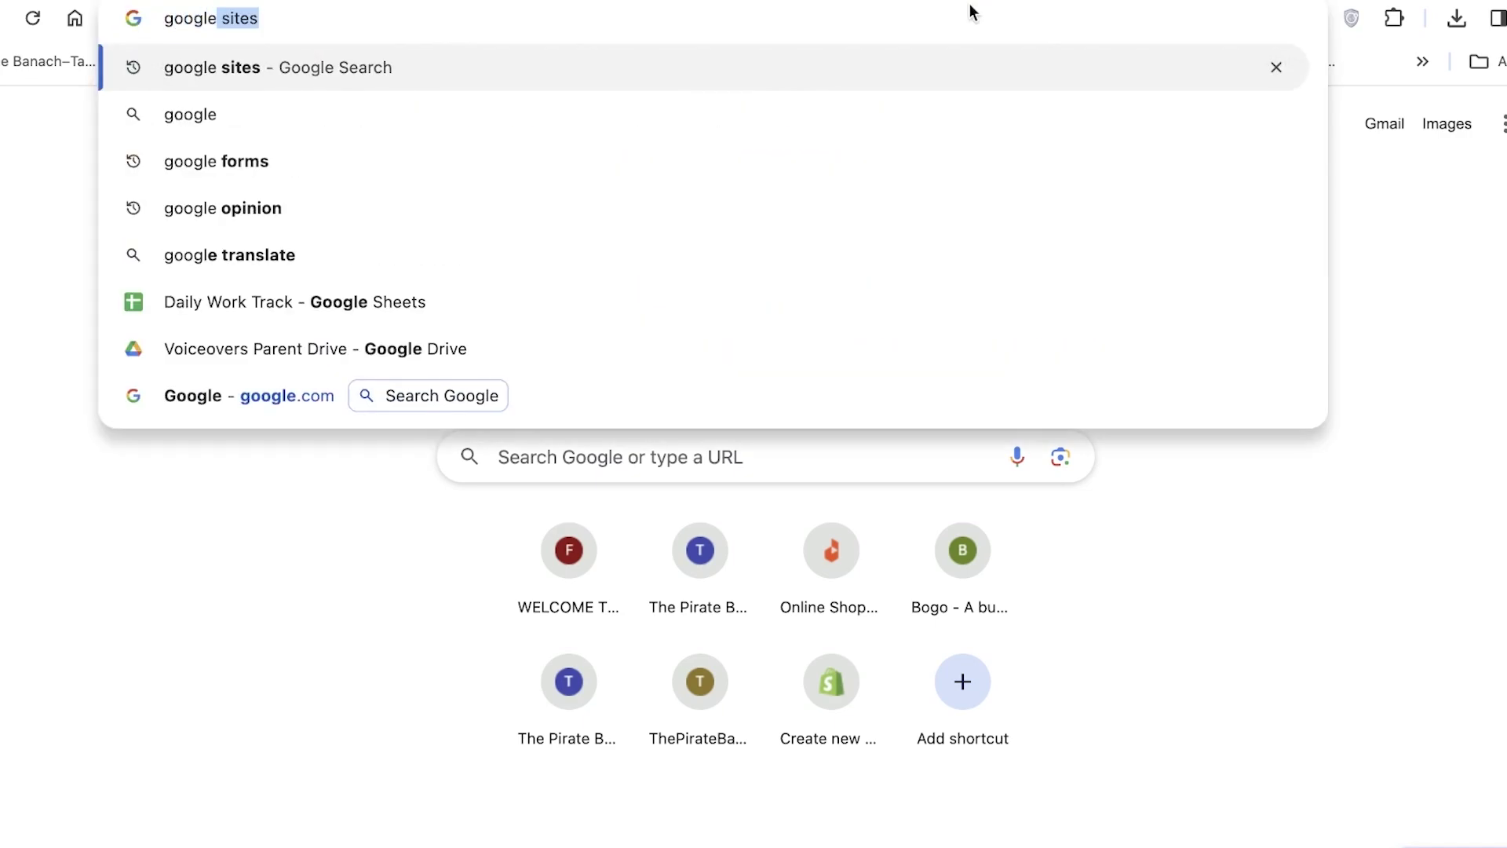
type(" forums")
key("Return")
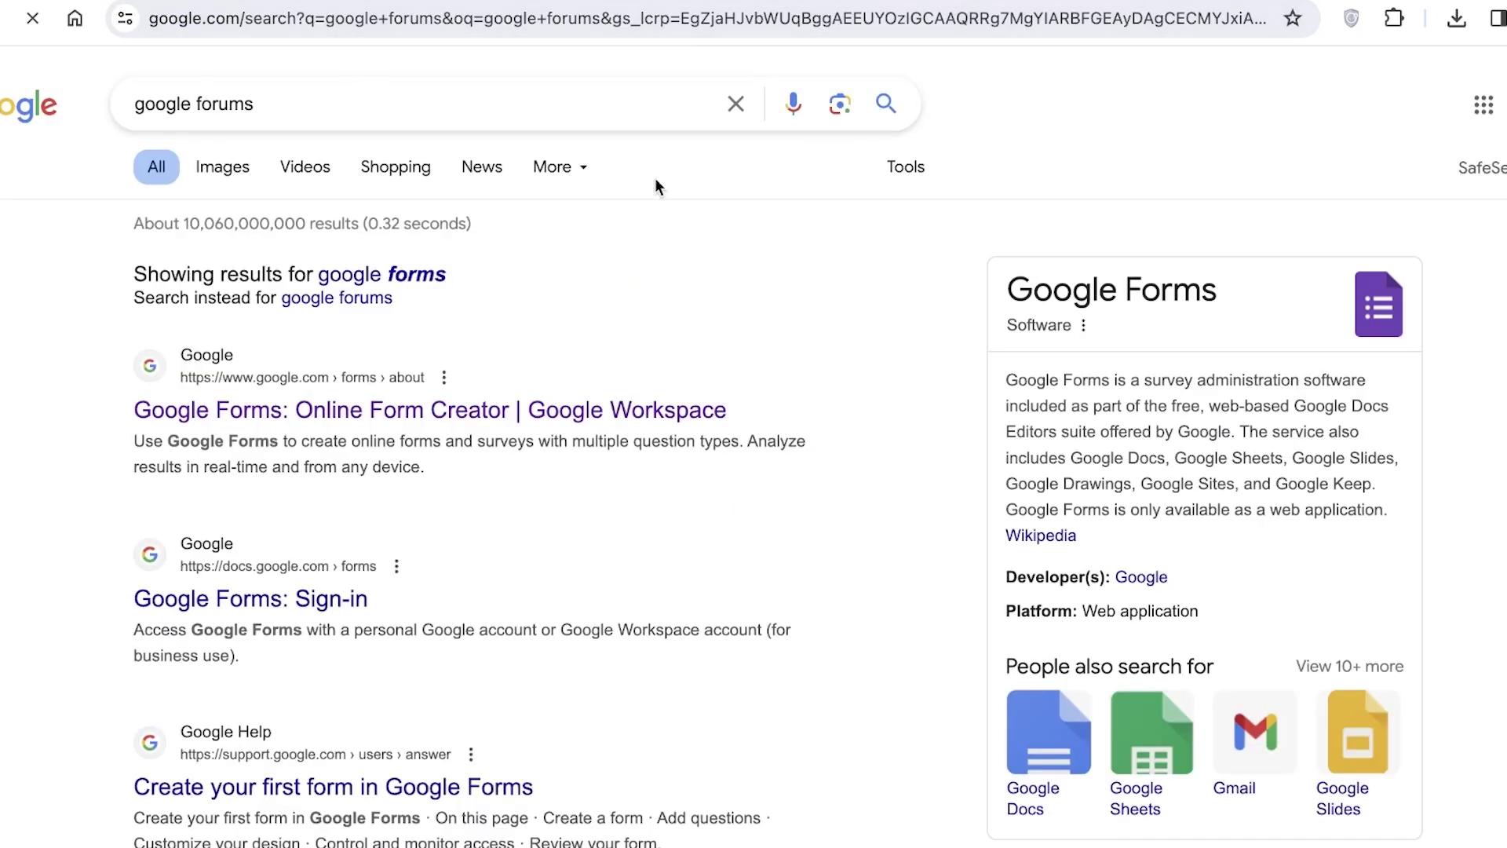
left_click(442, 412)
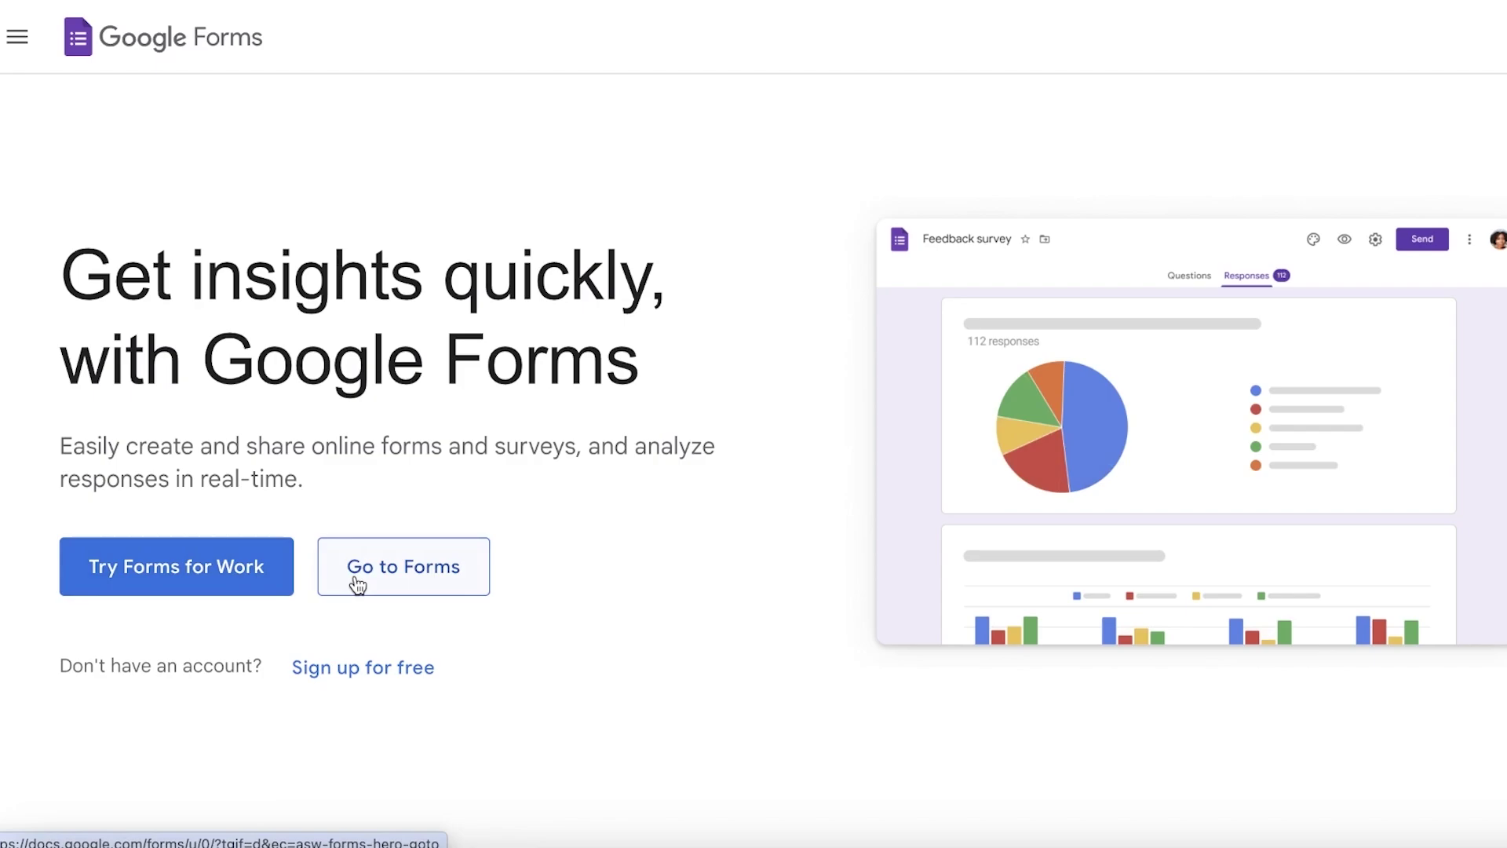
- Go to the Google Forms home and browse the full template gallery
left_click(386, 556)
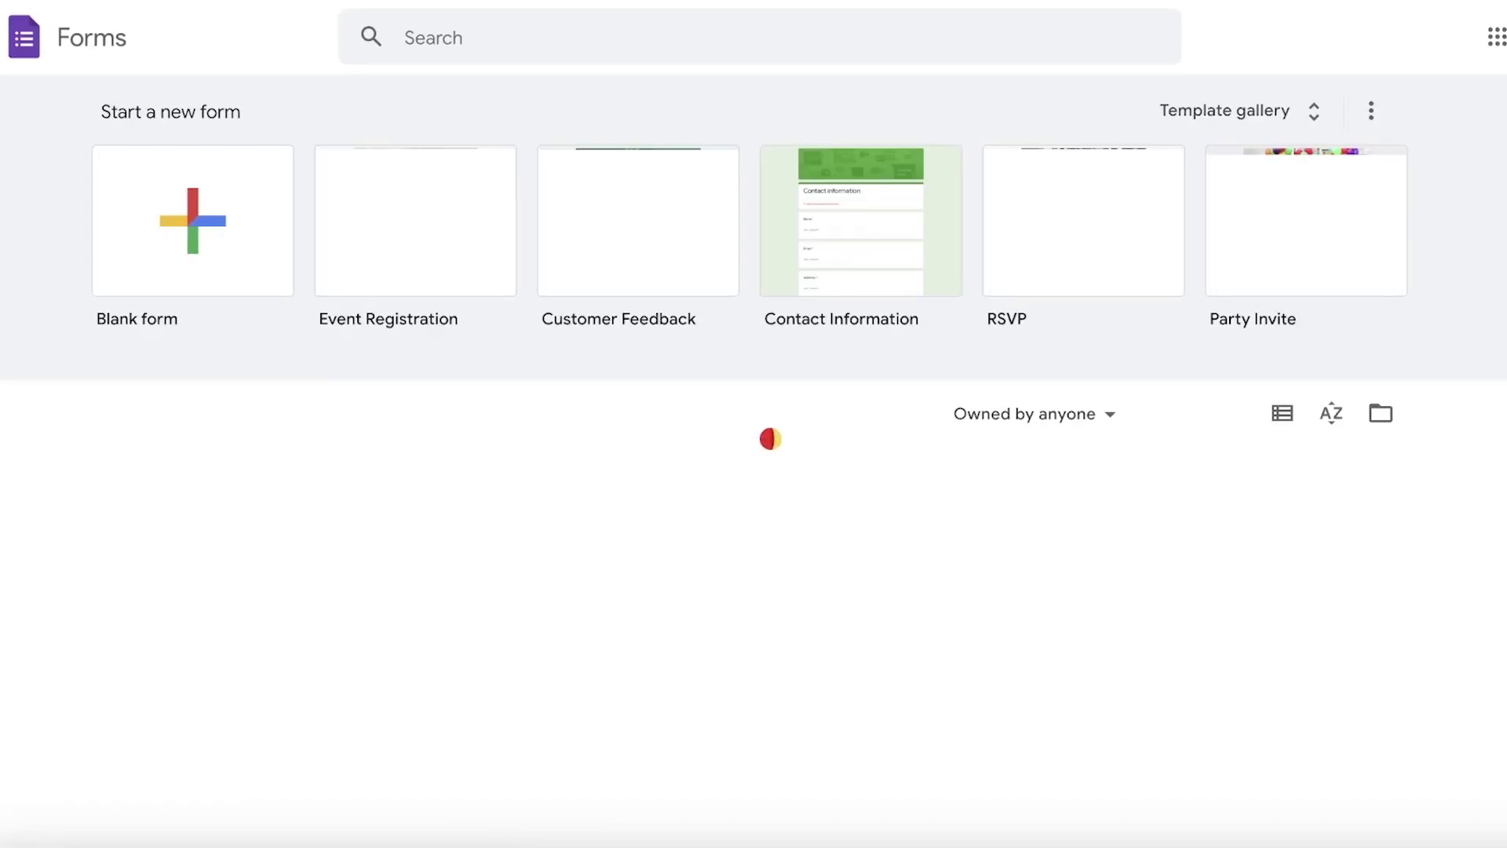
left_click(1224, 110)
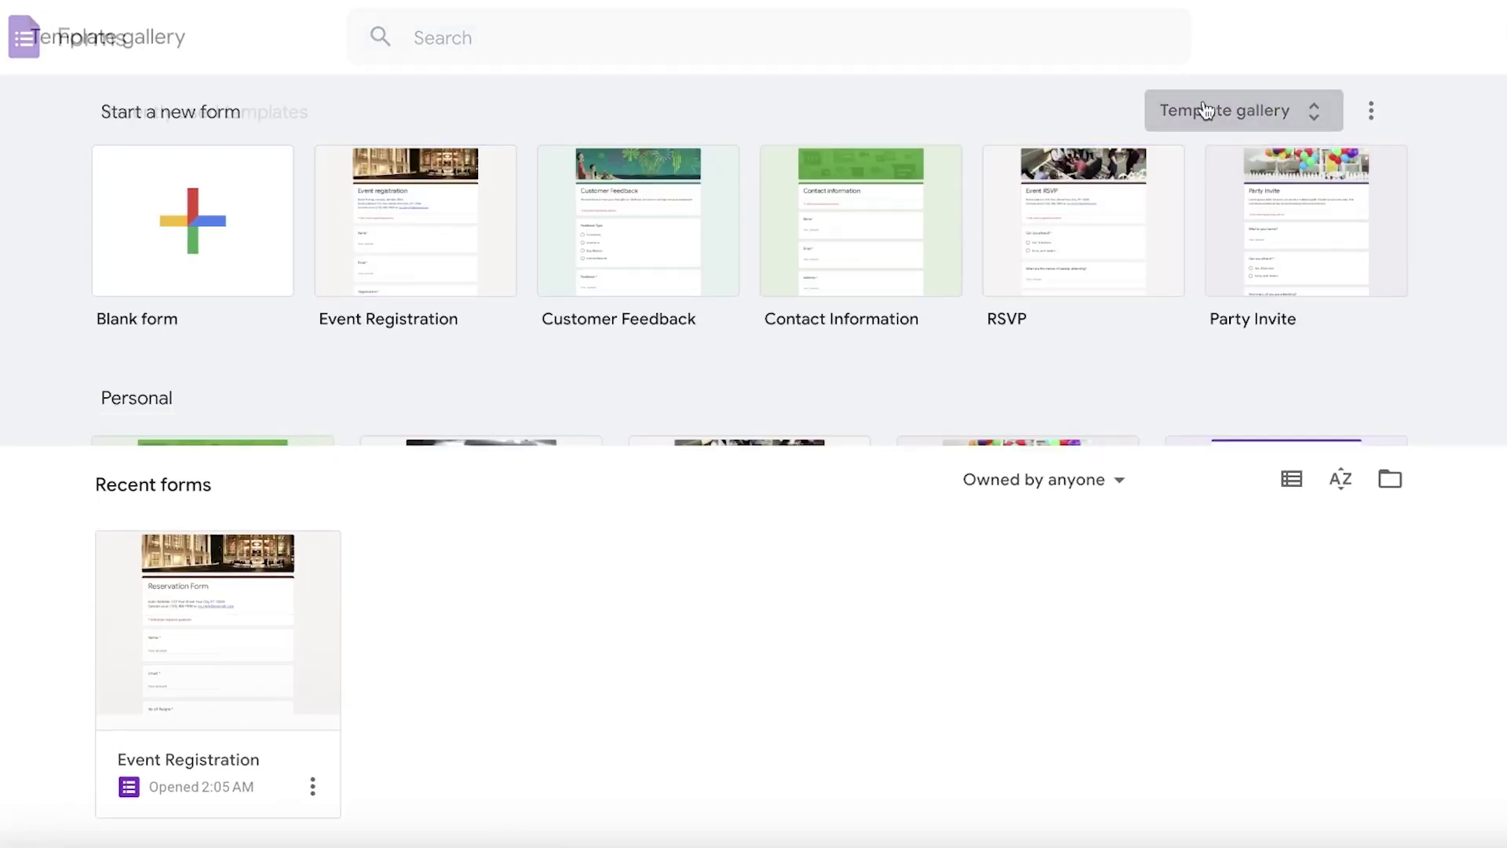
scroll(706, 392, "down", 10)
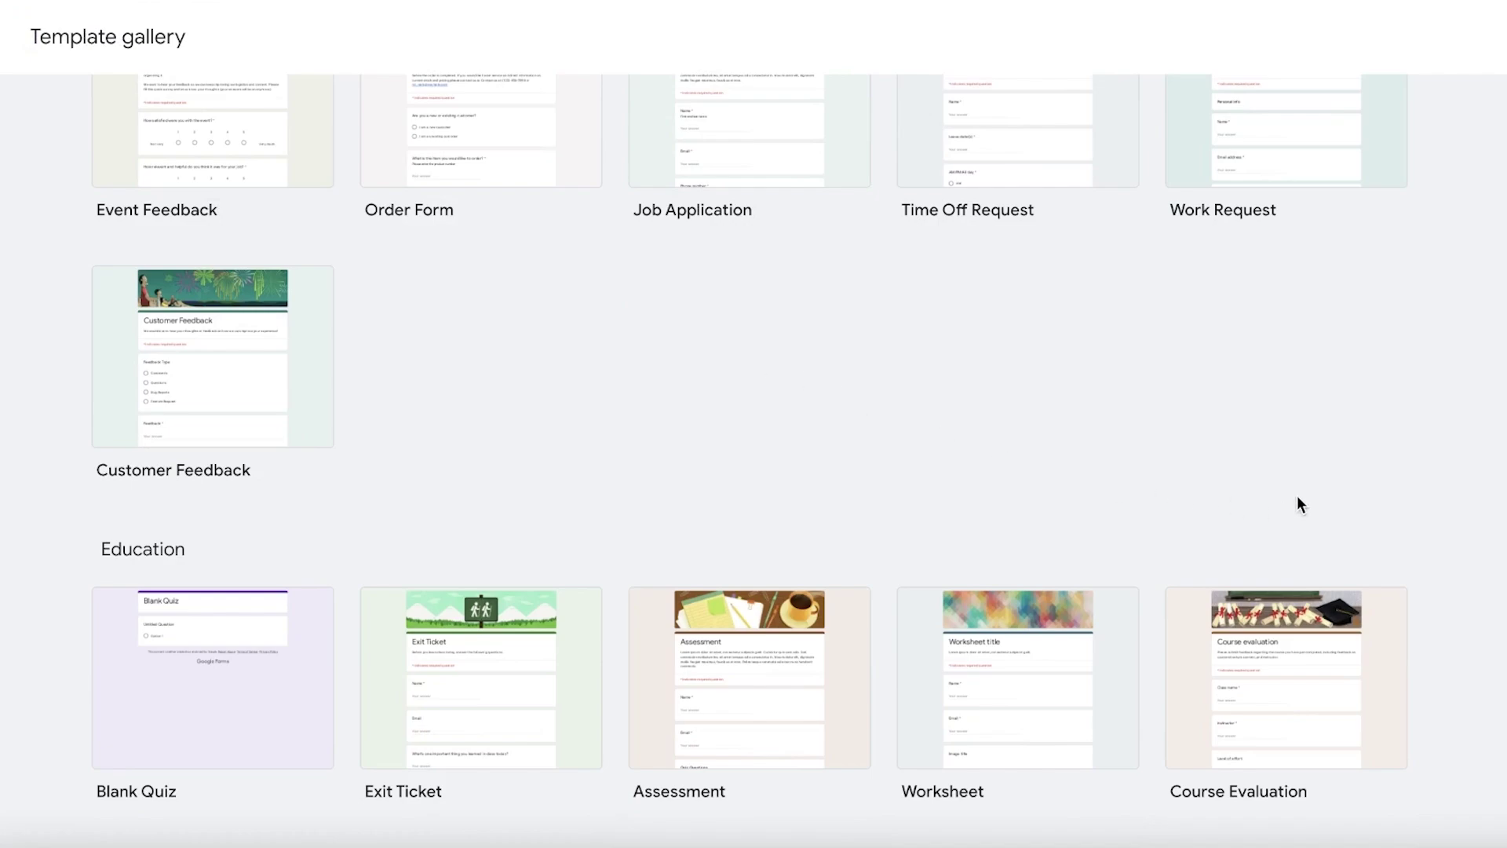
scroll(1296, 497, "up", 10)
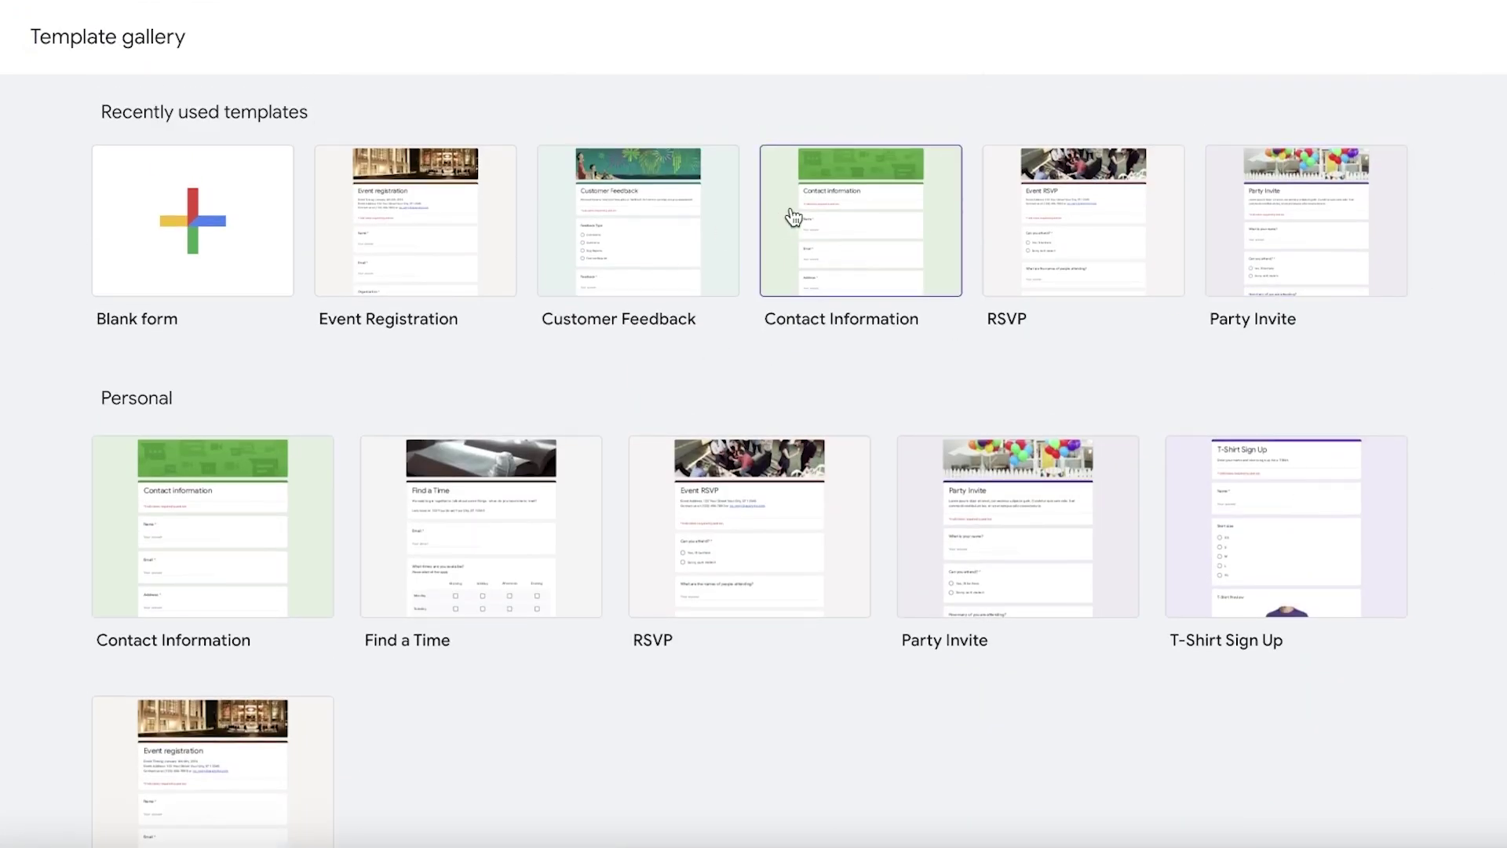
scroll(797, 211, "down", 3)
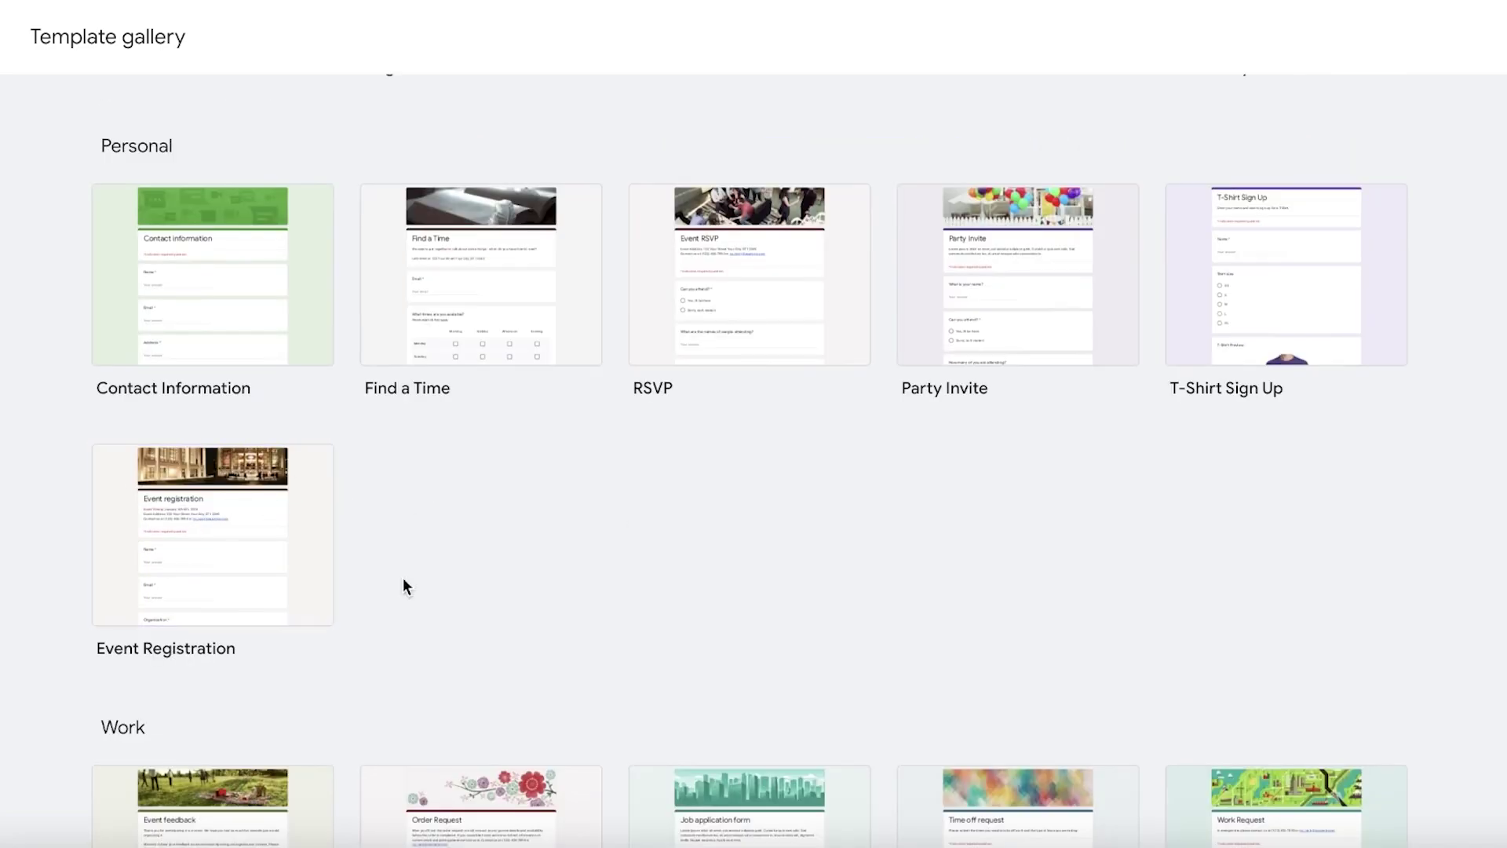
scroll(319, 542, "down", 4)
scroll(238, 424, "up", 8)
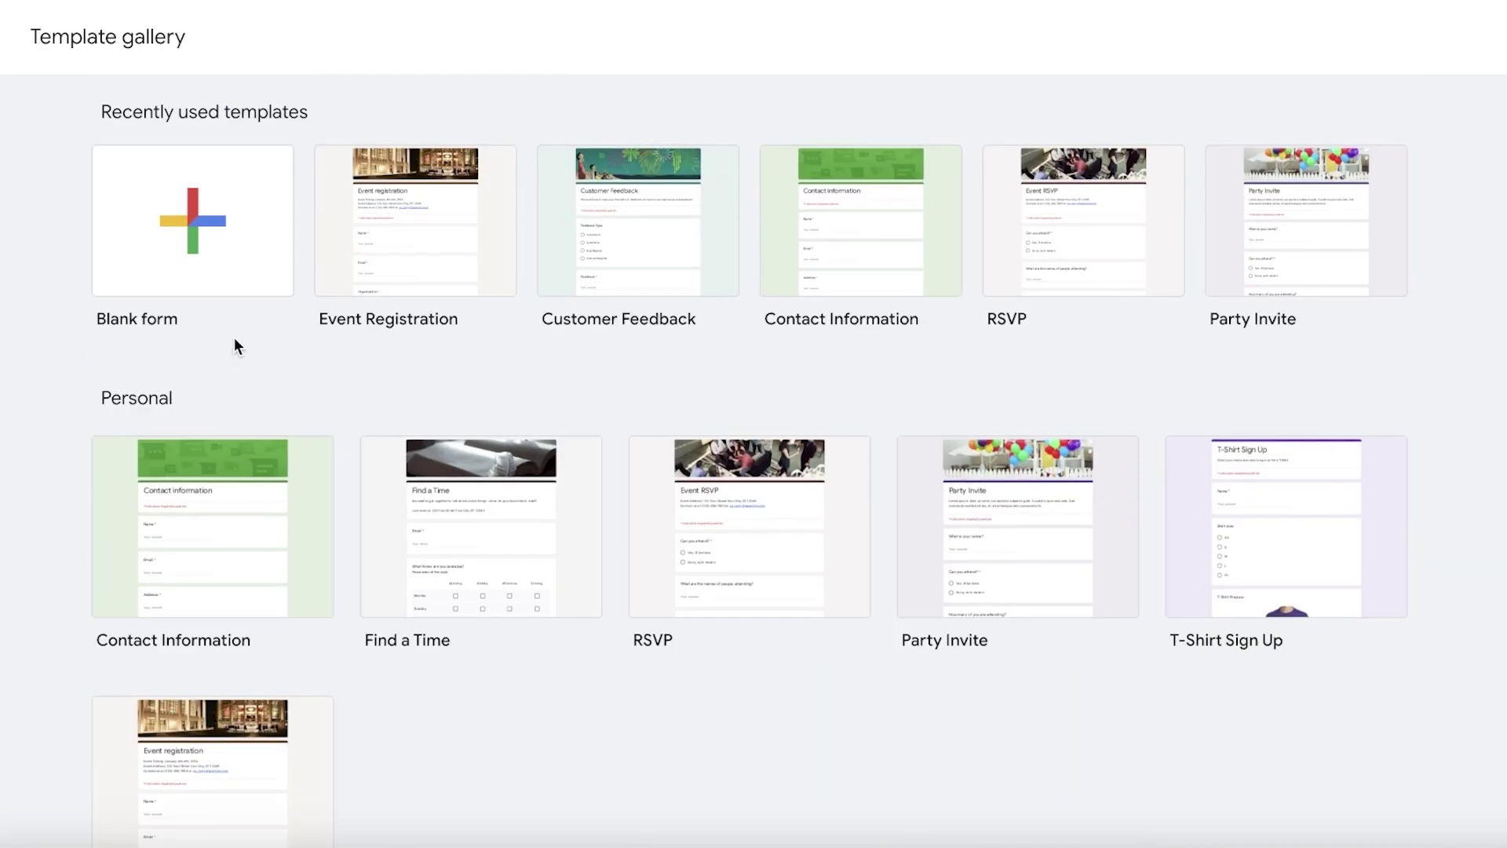
scroll(239, 313, "down", 7)
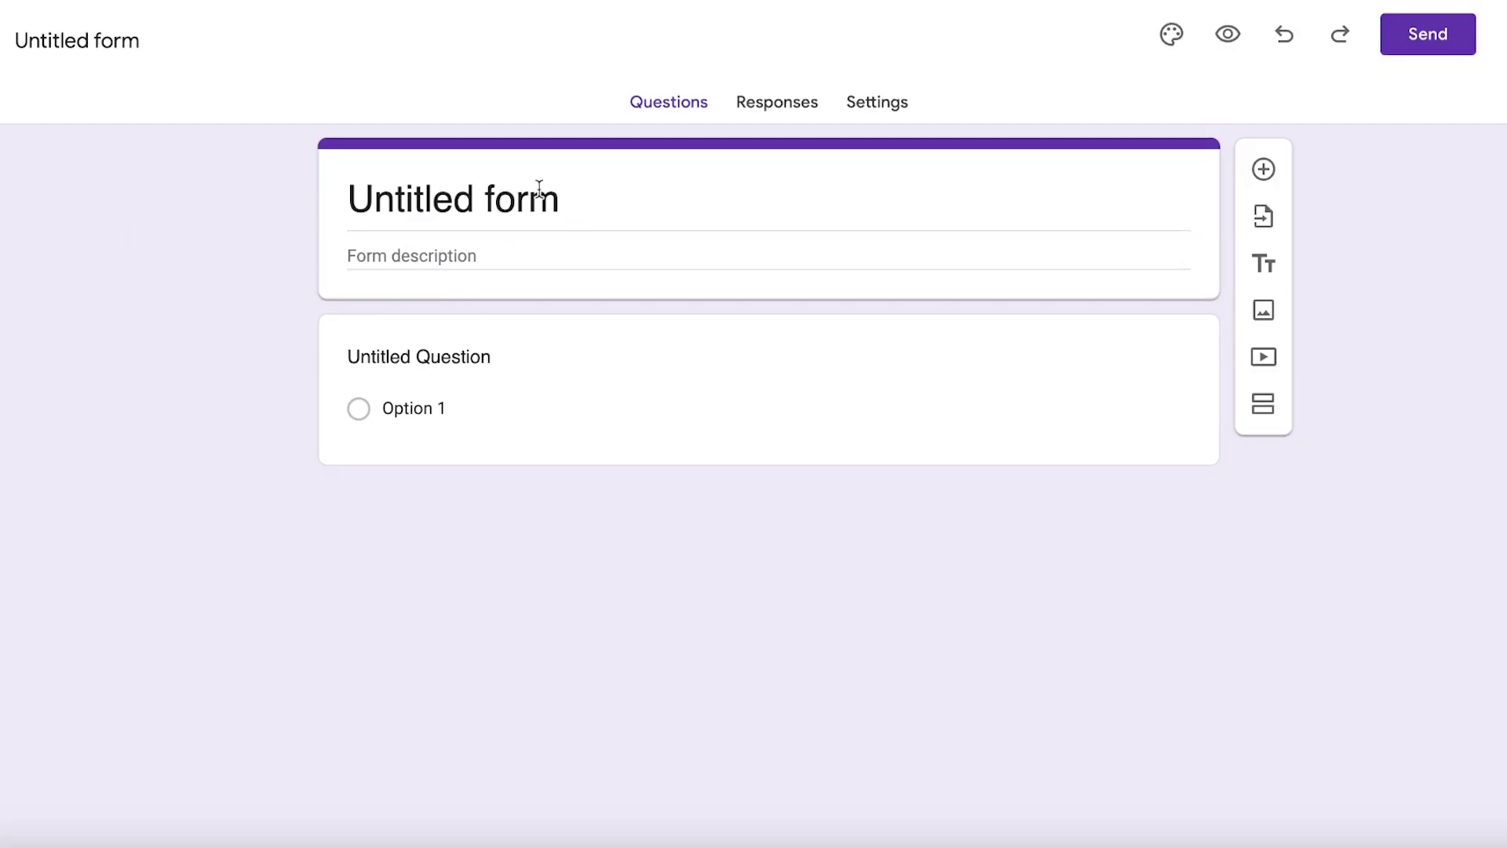
- Rename the form title to Fashion Consultation
left_click(539, 189)
type("A")
key("ctrl+z")
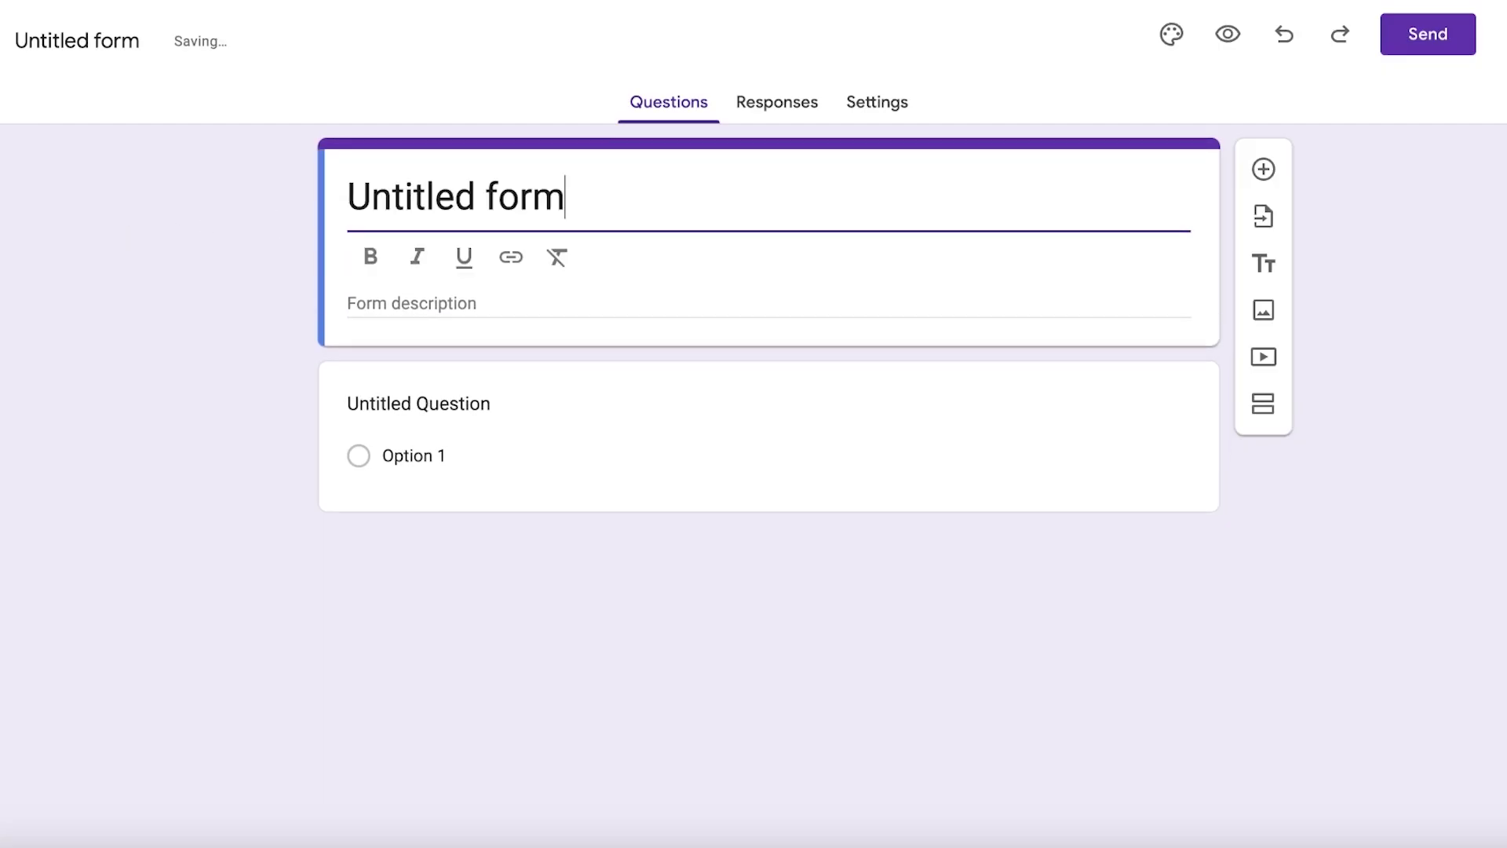
key("BackSpace")
key("BackSpace")
key("BackSpace")
key("BackSpace")
key("BackSpace")
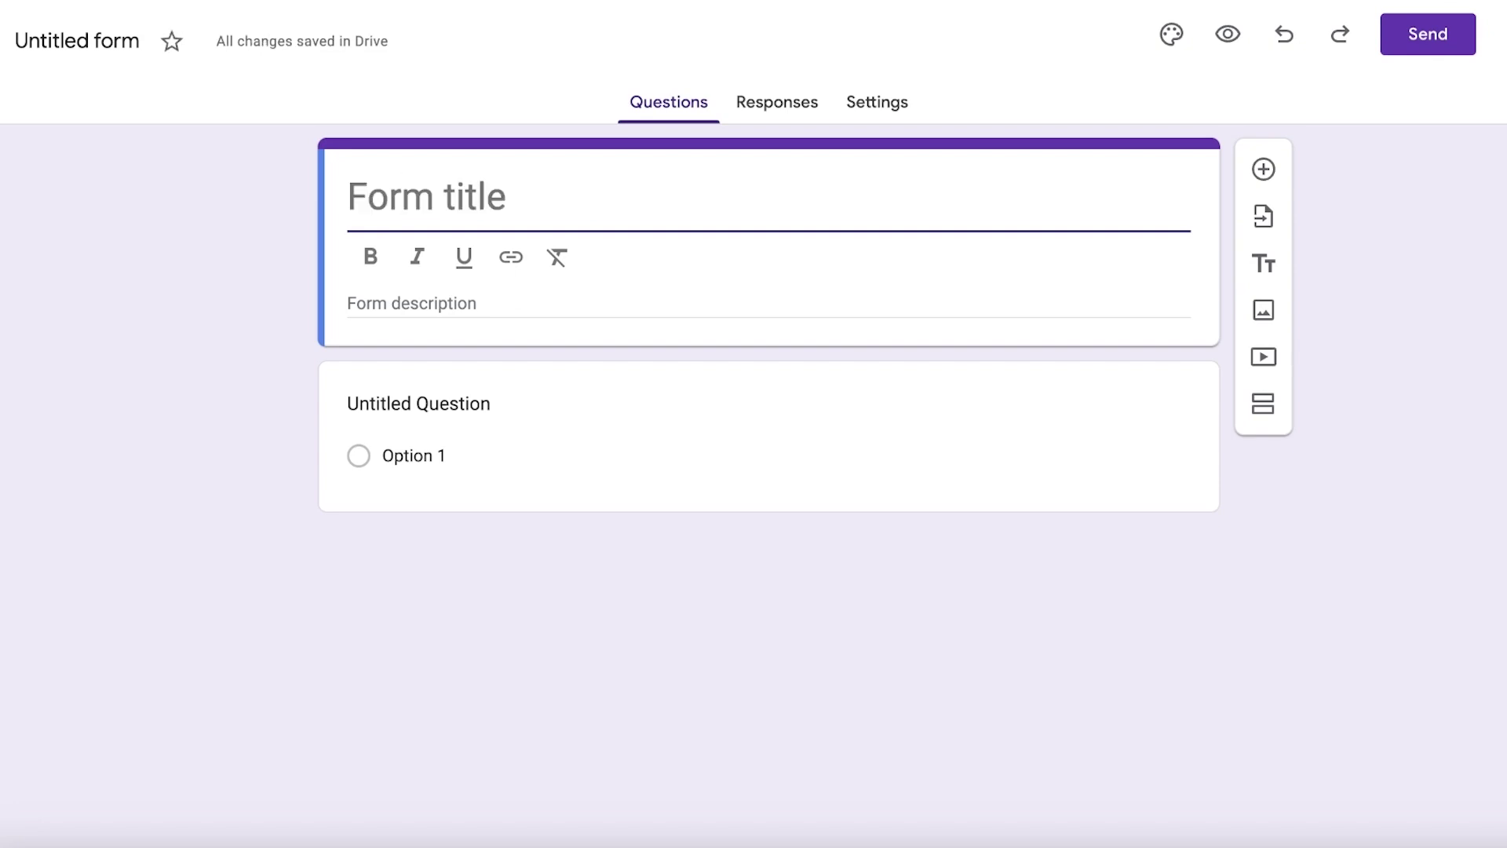
type("Fashion Consultation")
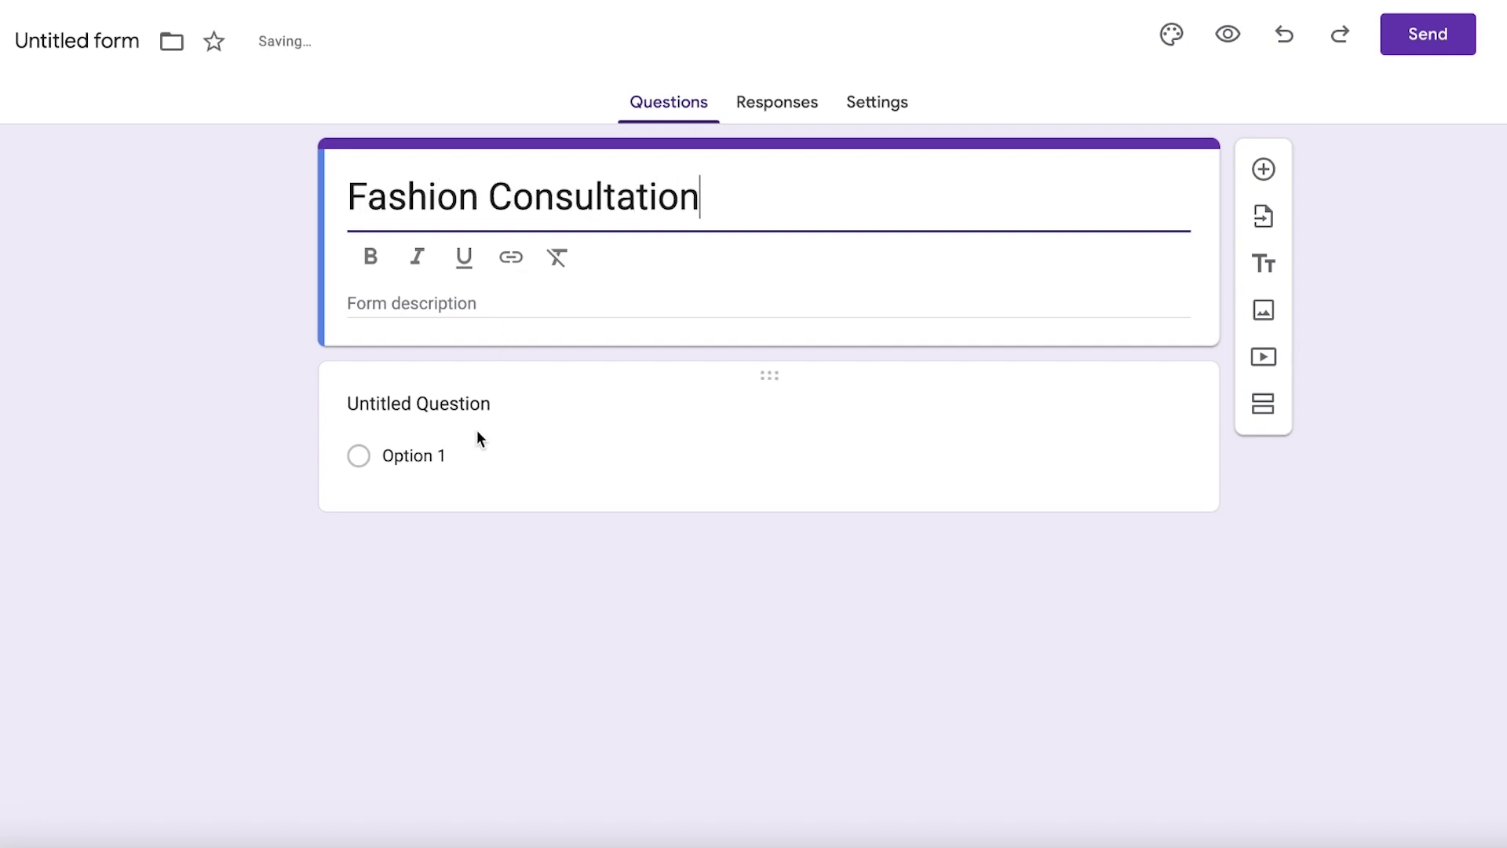
- Make the first question a short-answer 'Your Name' and add an 'Email' question
left_click(477, 436)
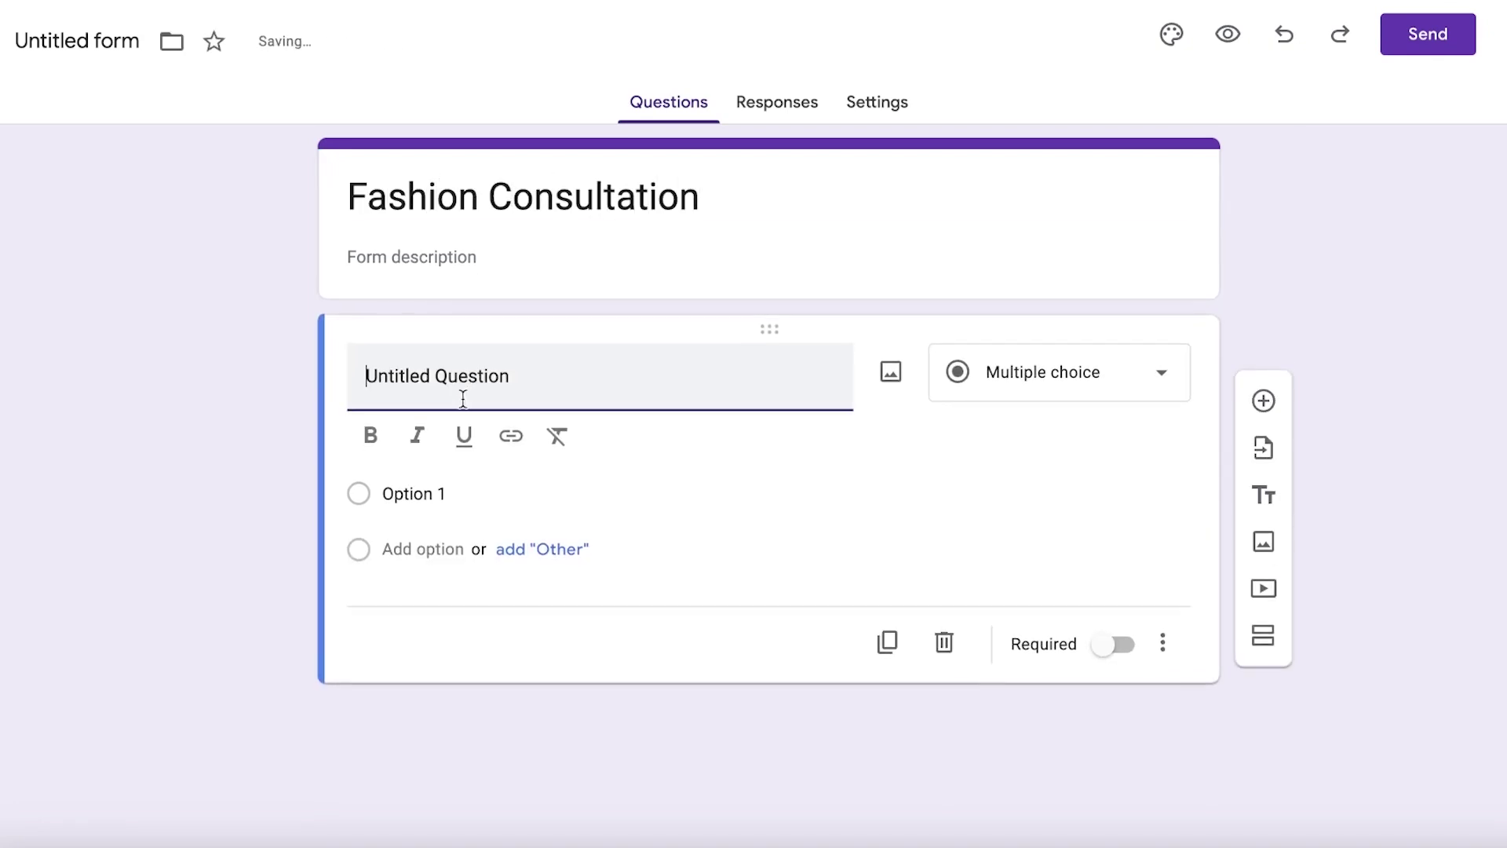
triple_click(437, 374)
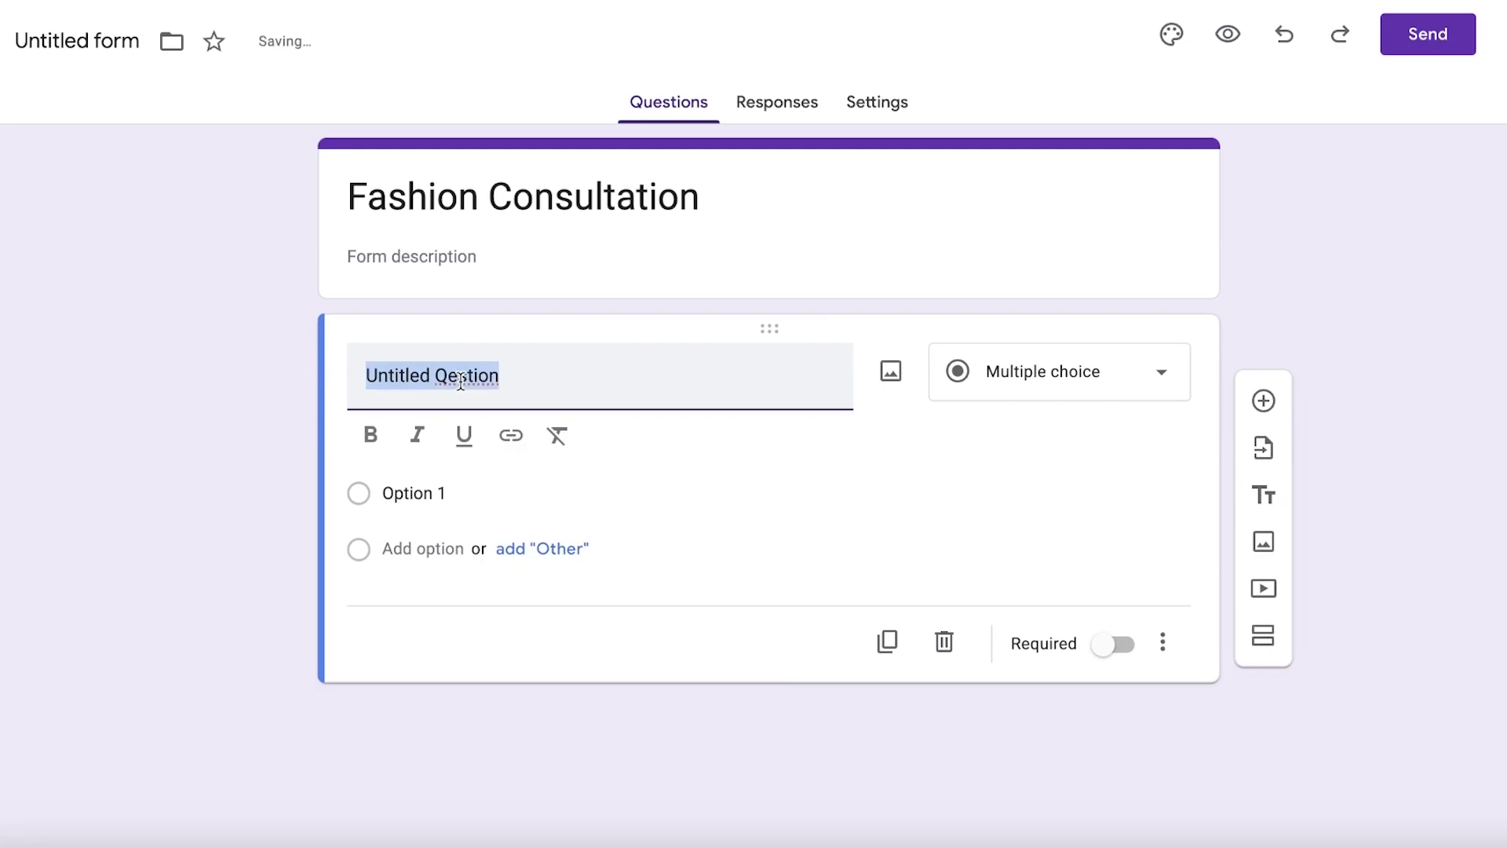
type("Your Name")
left_click(1060, 371)
left_click(1036, 169)
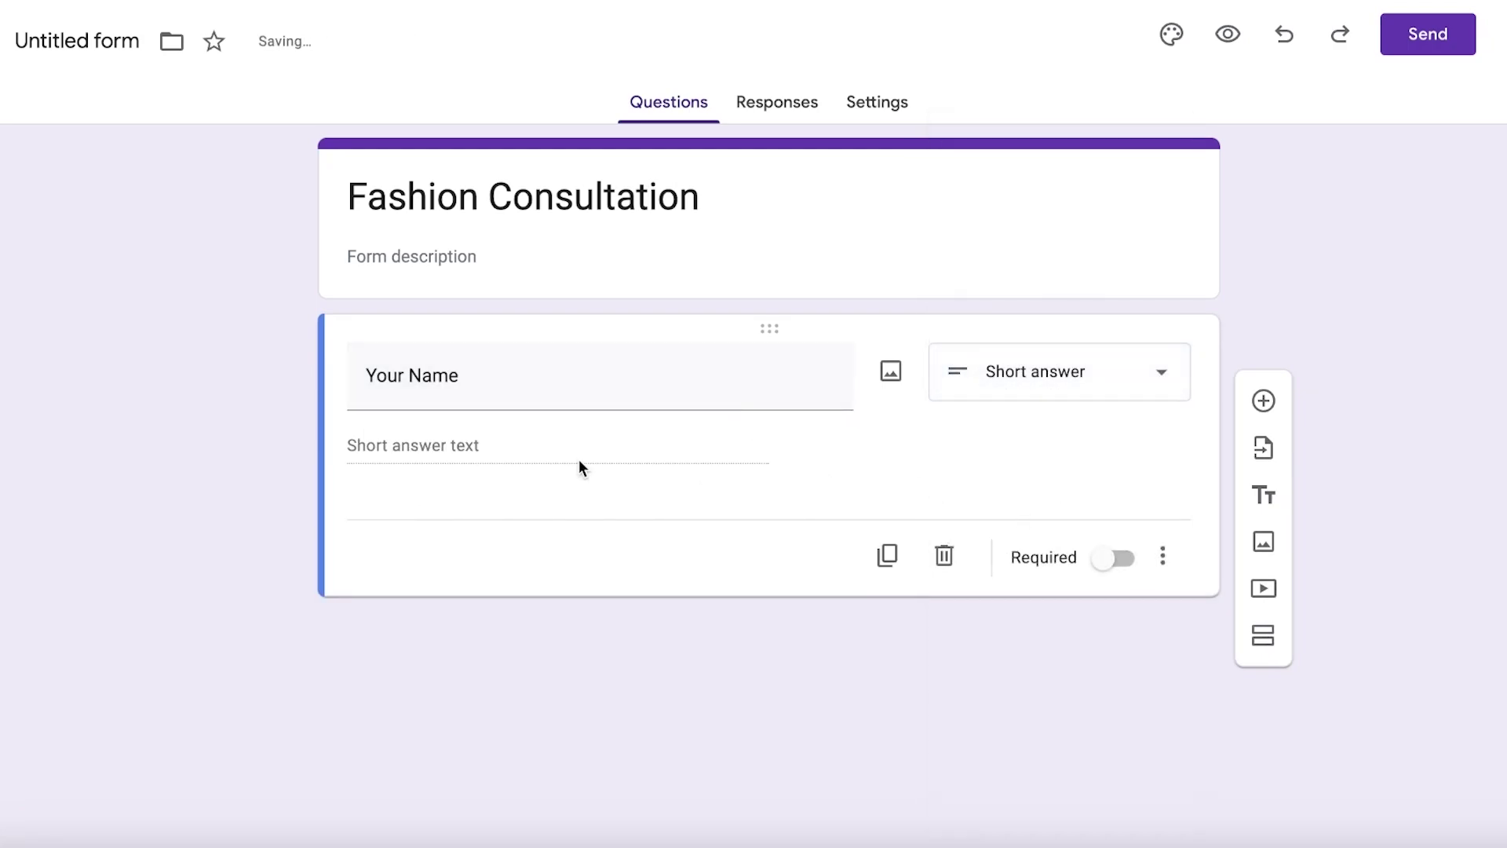
left_click(1264, 402)
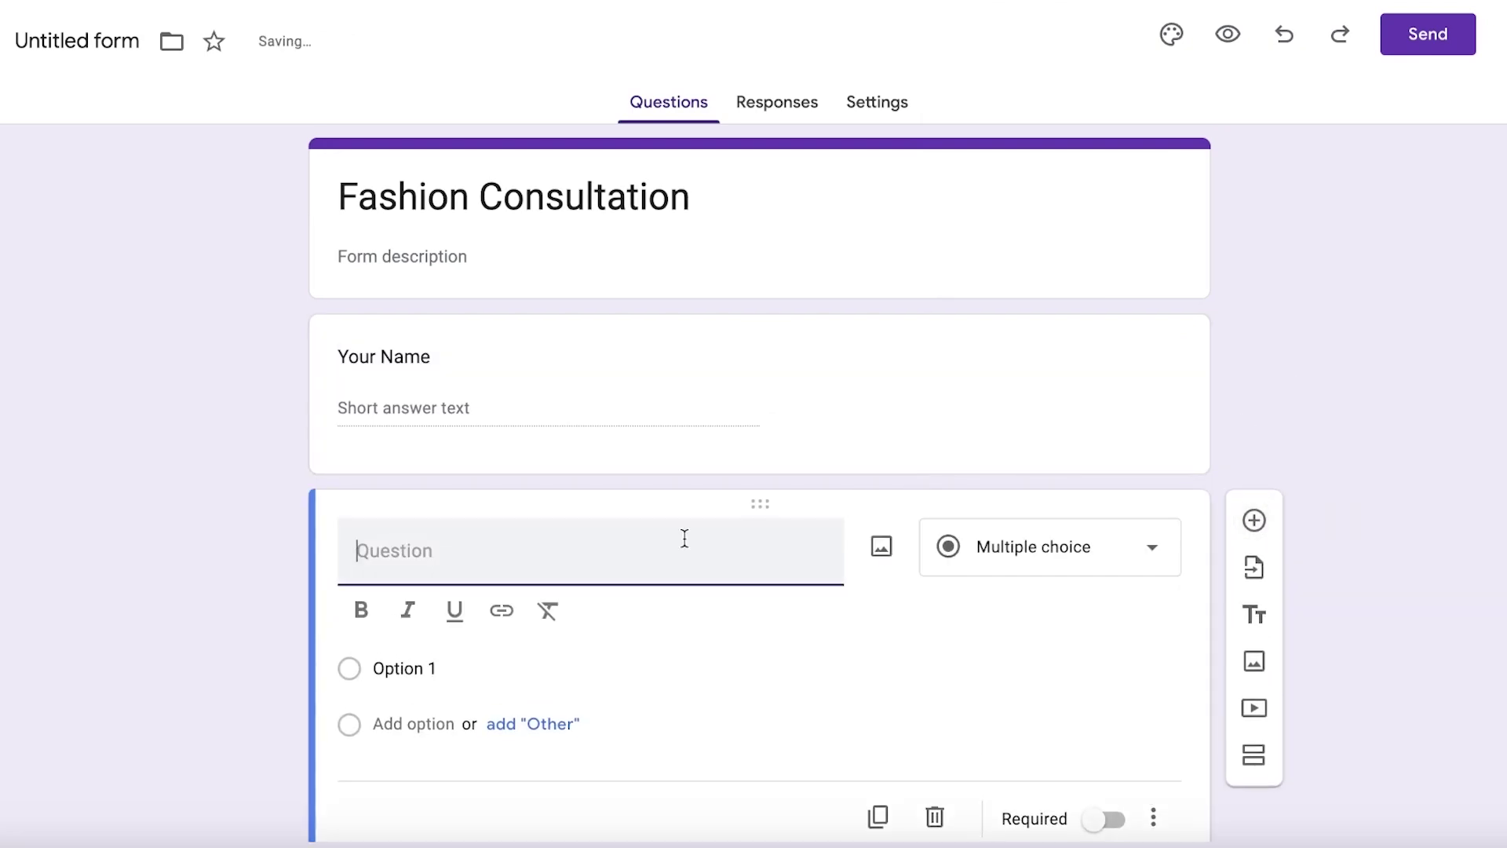
type("Email")
- Mark both the Your Name and Email questions as required
left_click(814, 353)
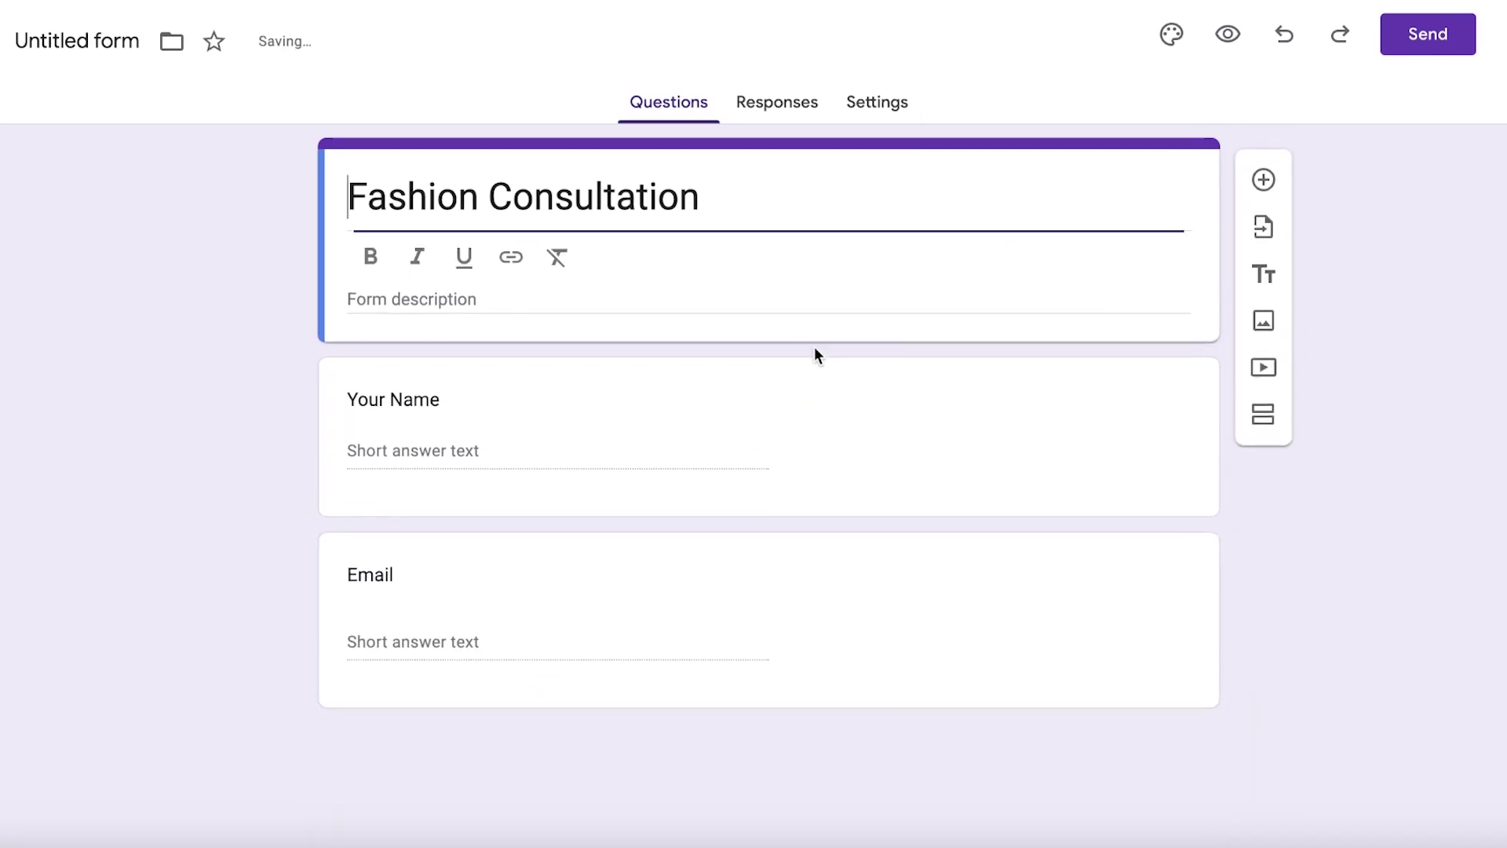
left_click(1099, 622)
left_click(1073, 629)
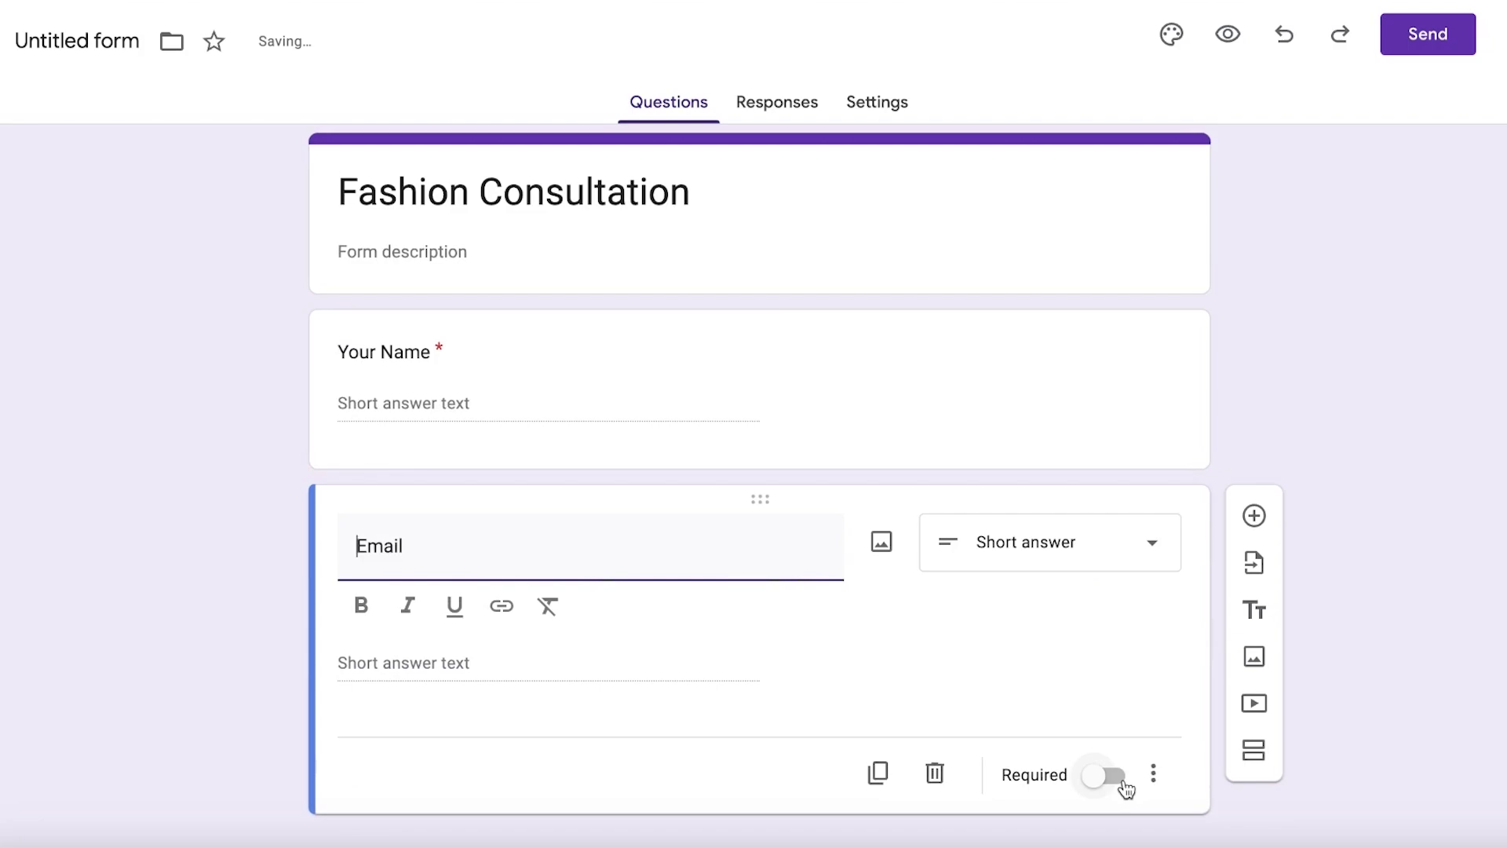
left_click(1121, 777)
- Add a short-answer question titled 'Your Fav Color'
left_click(1253, 516)
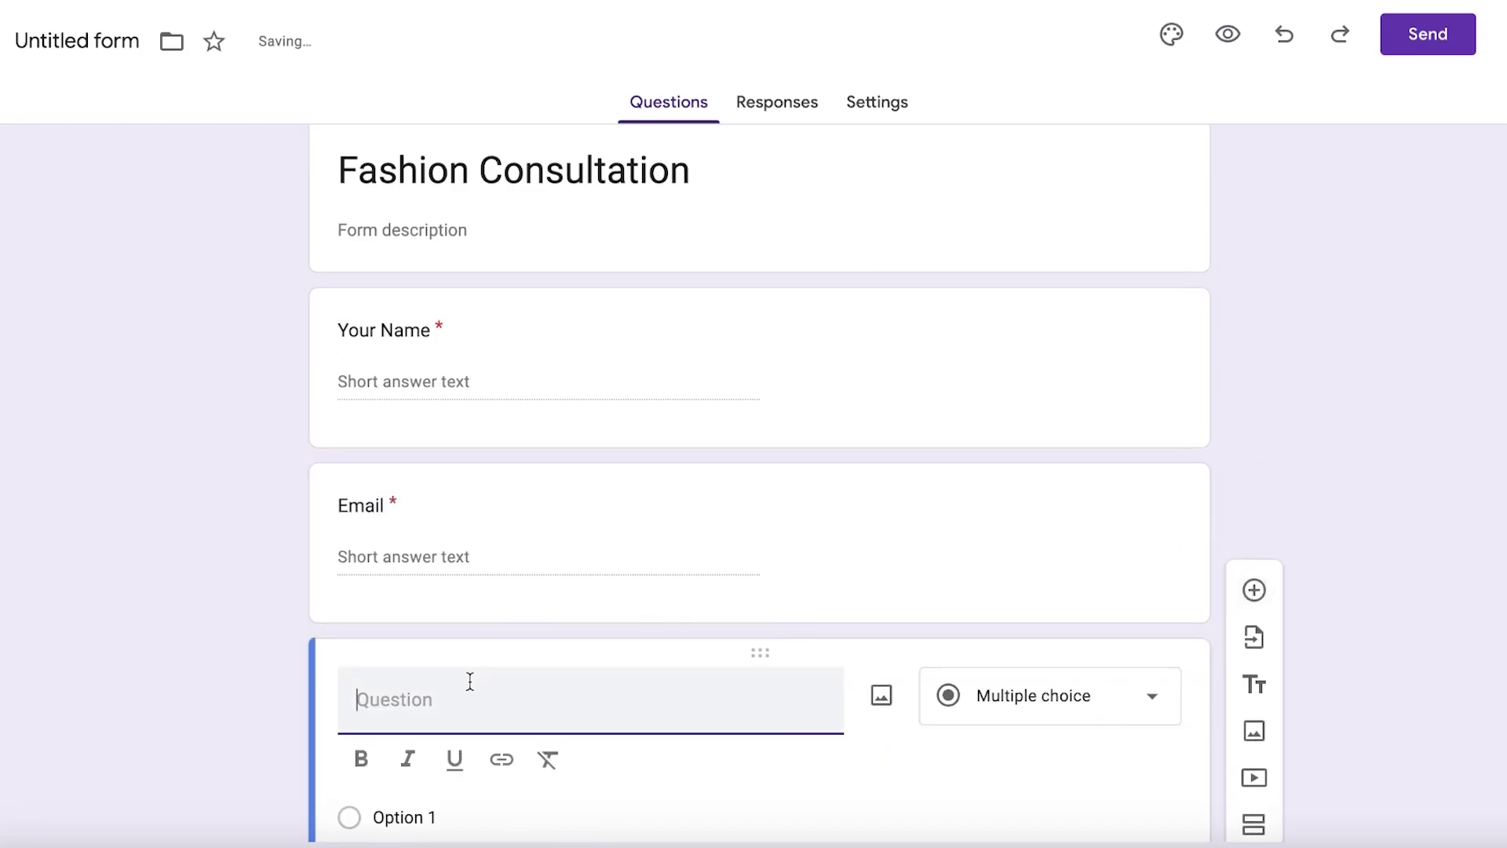
type("Your Fa")
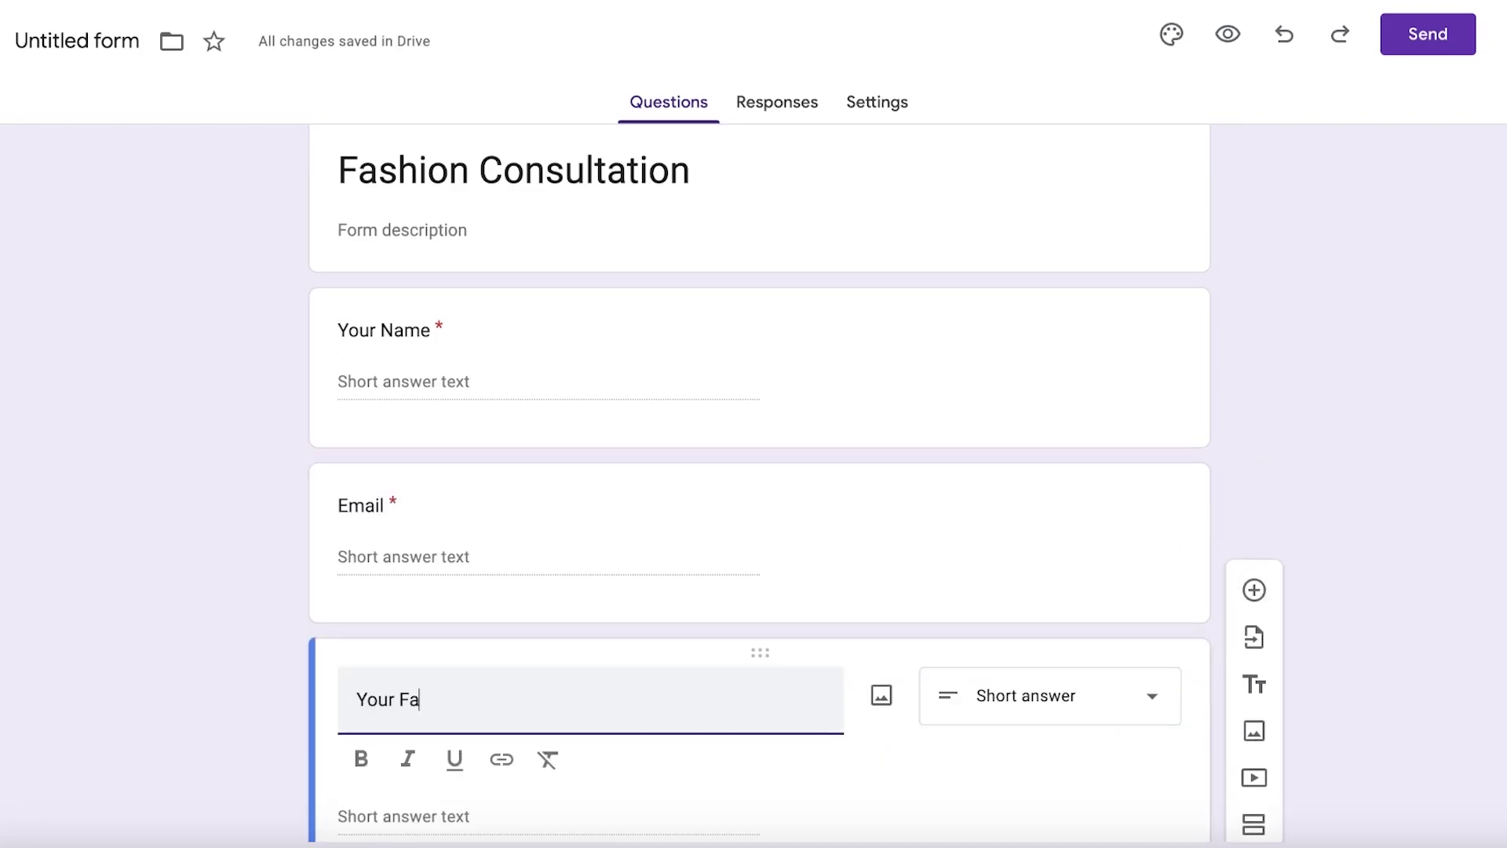
type("v")
key("BackSpace")
key("BackSpace")
type("Color")
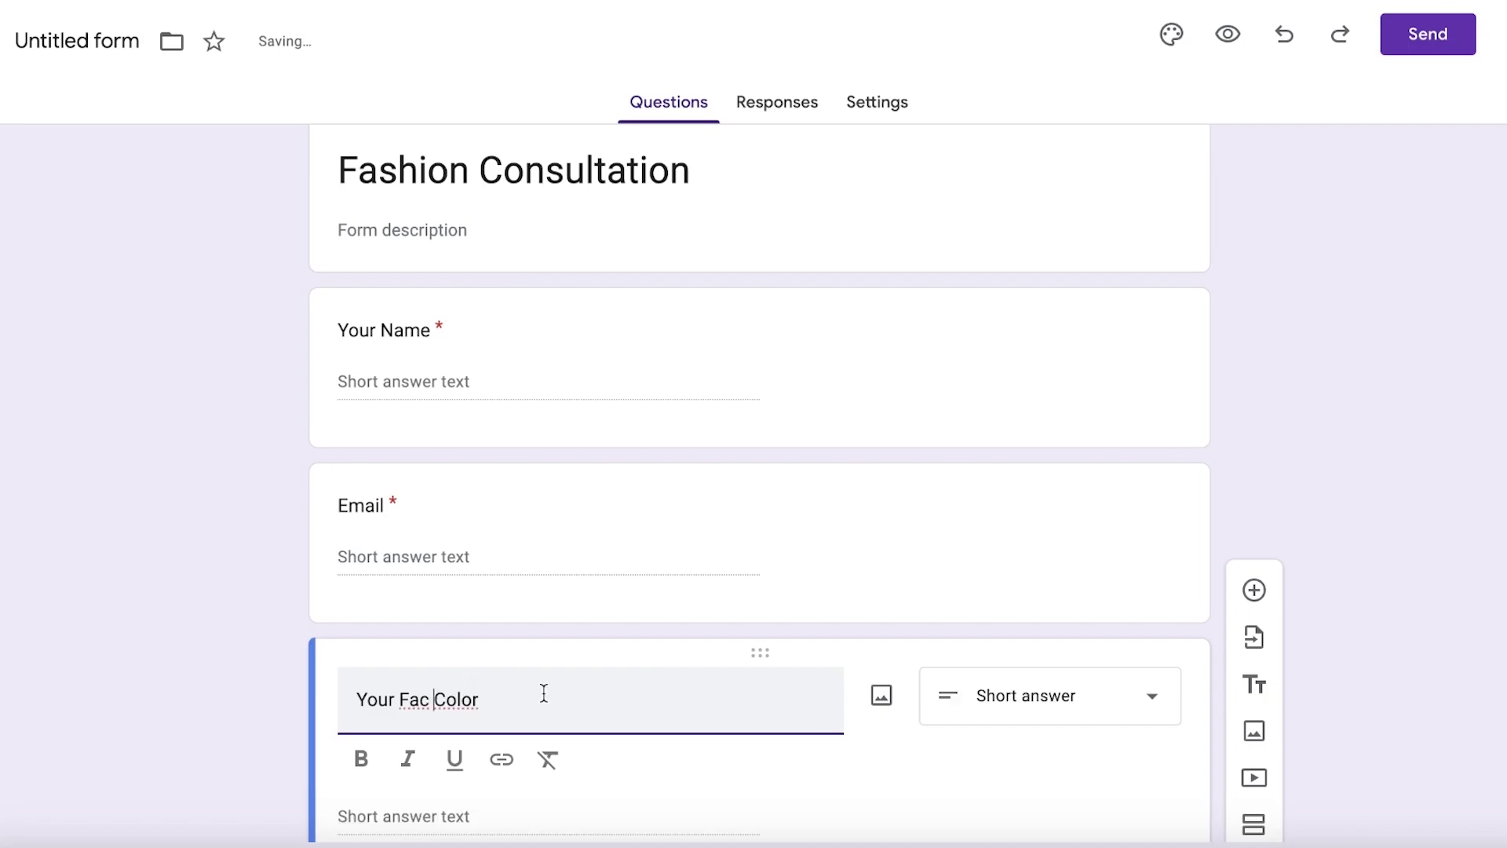
key("BackSpace")
key("BackSpace")
type("v")
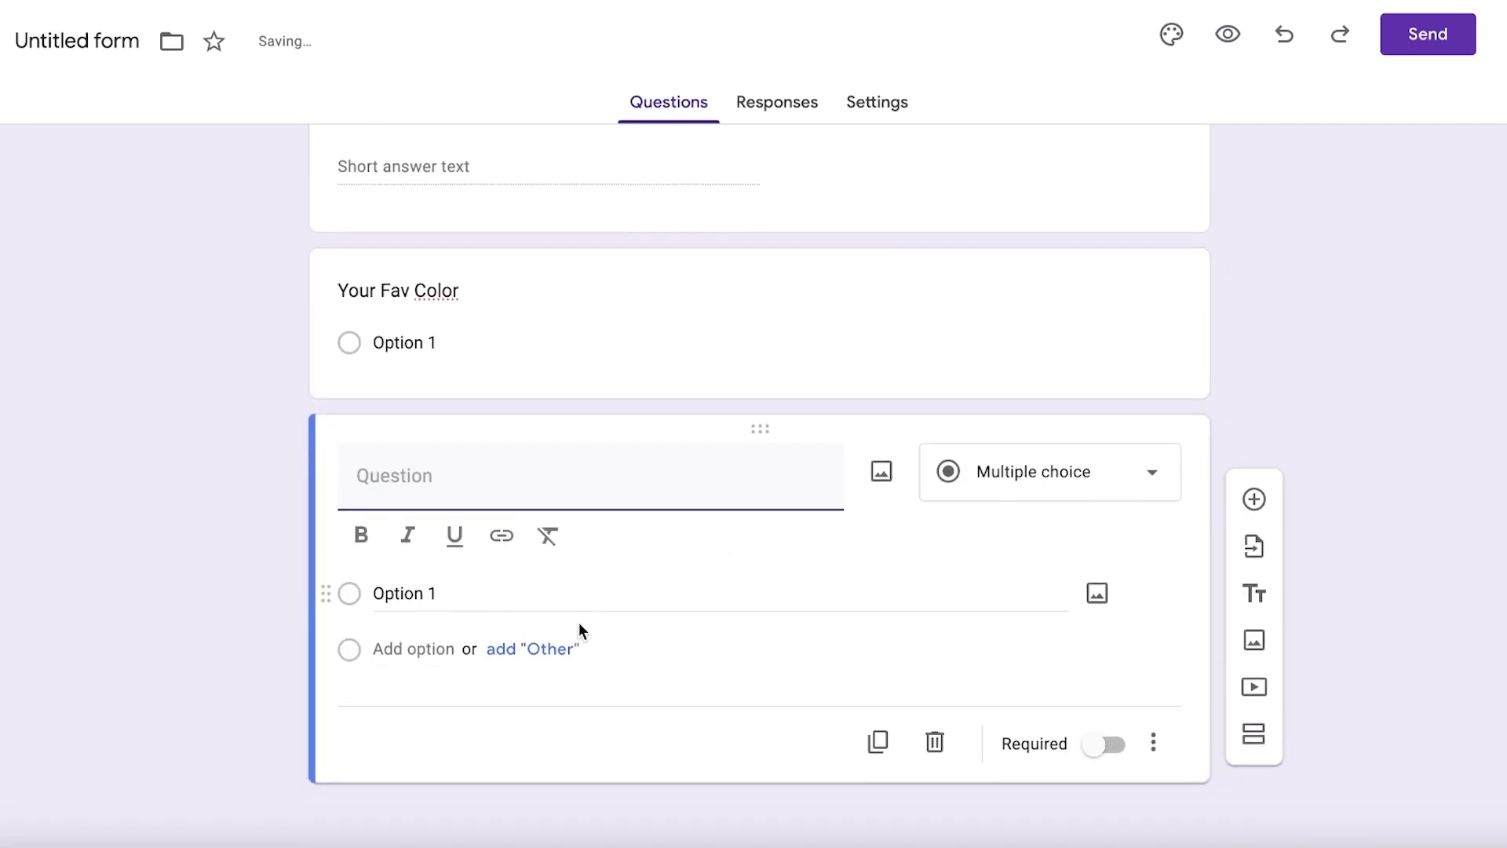
left_click(460, 346)
left_click(1141, 349)
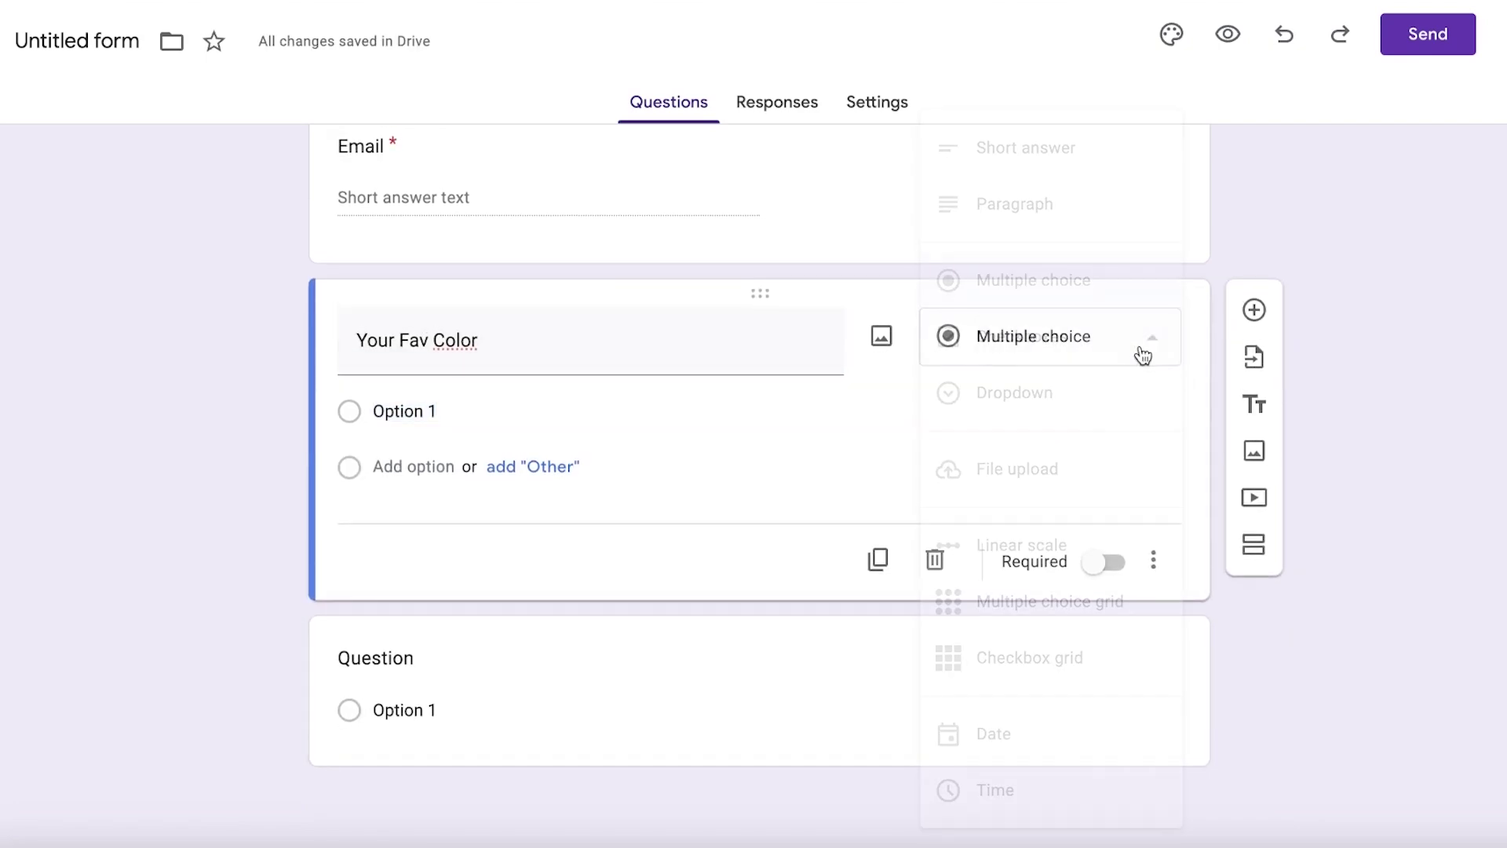
left_click(1005, 152)
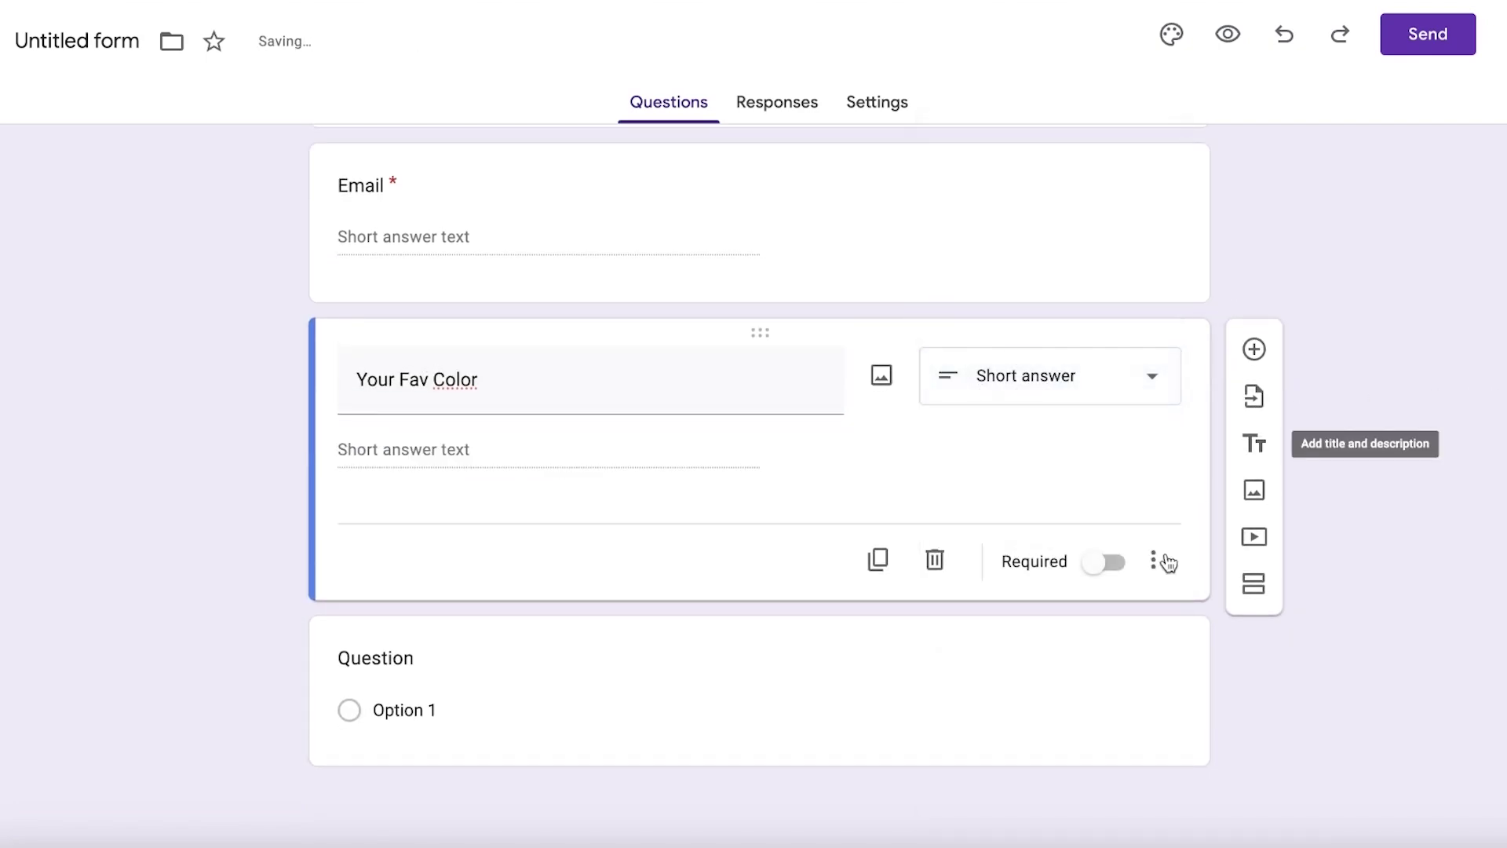
- Delete the extra empty question and close the Send options without sending
left_click(494, 660)
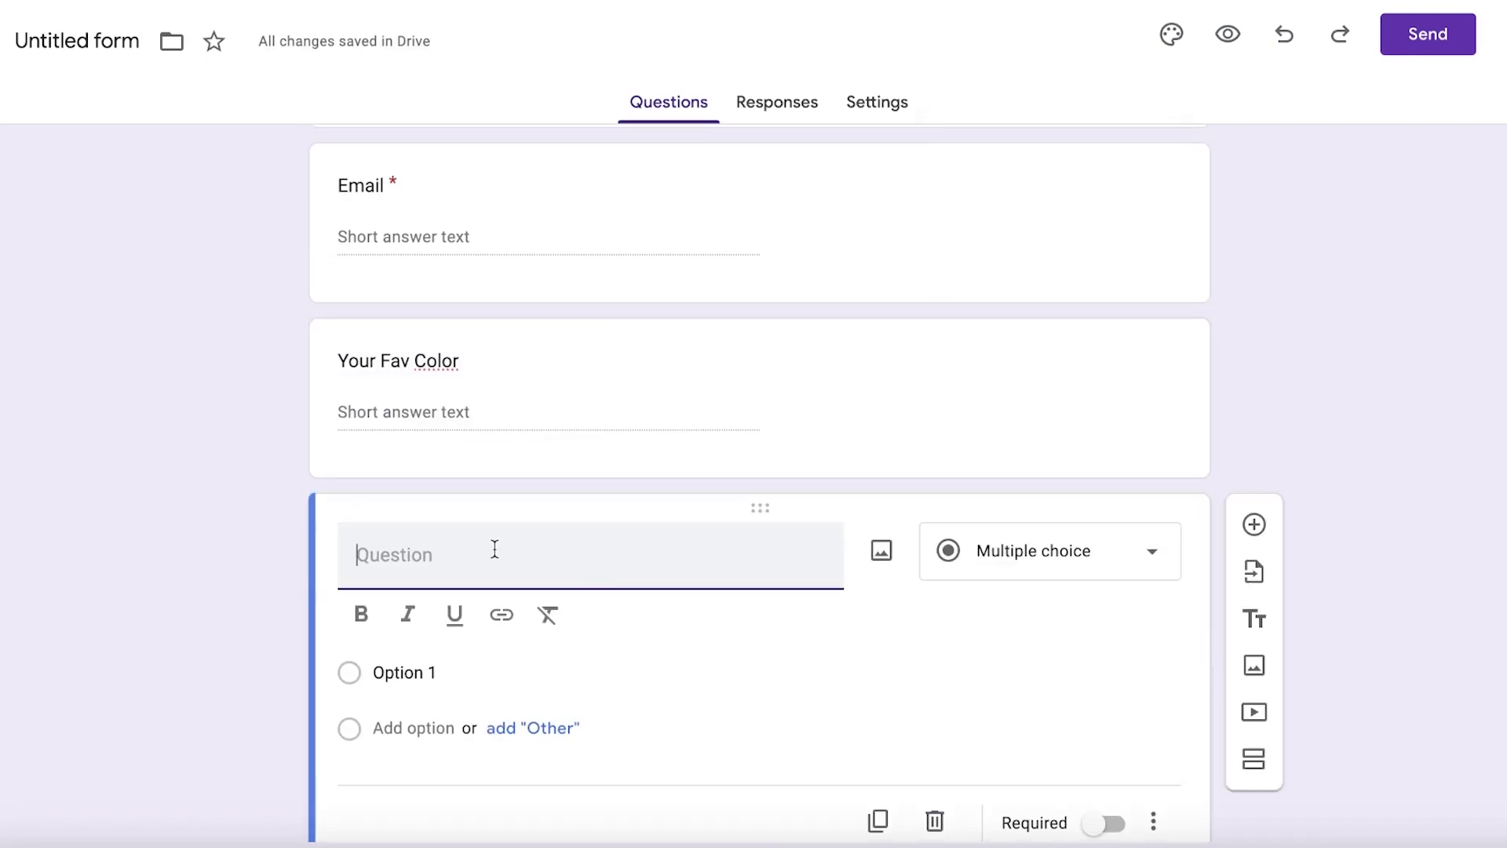
left_click(1275, 445)
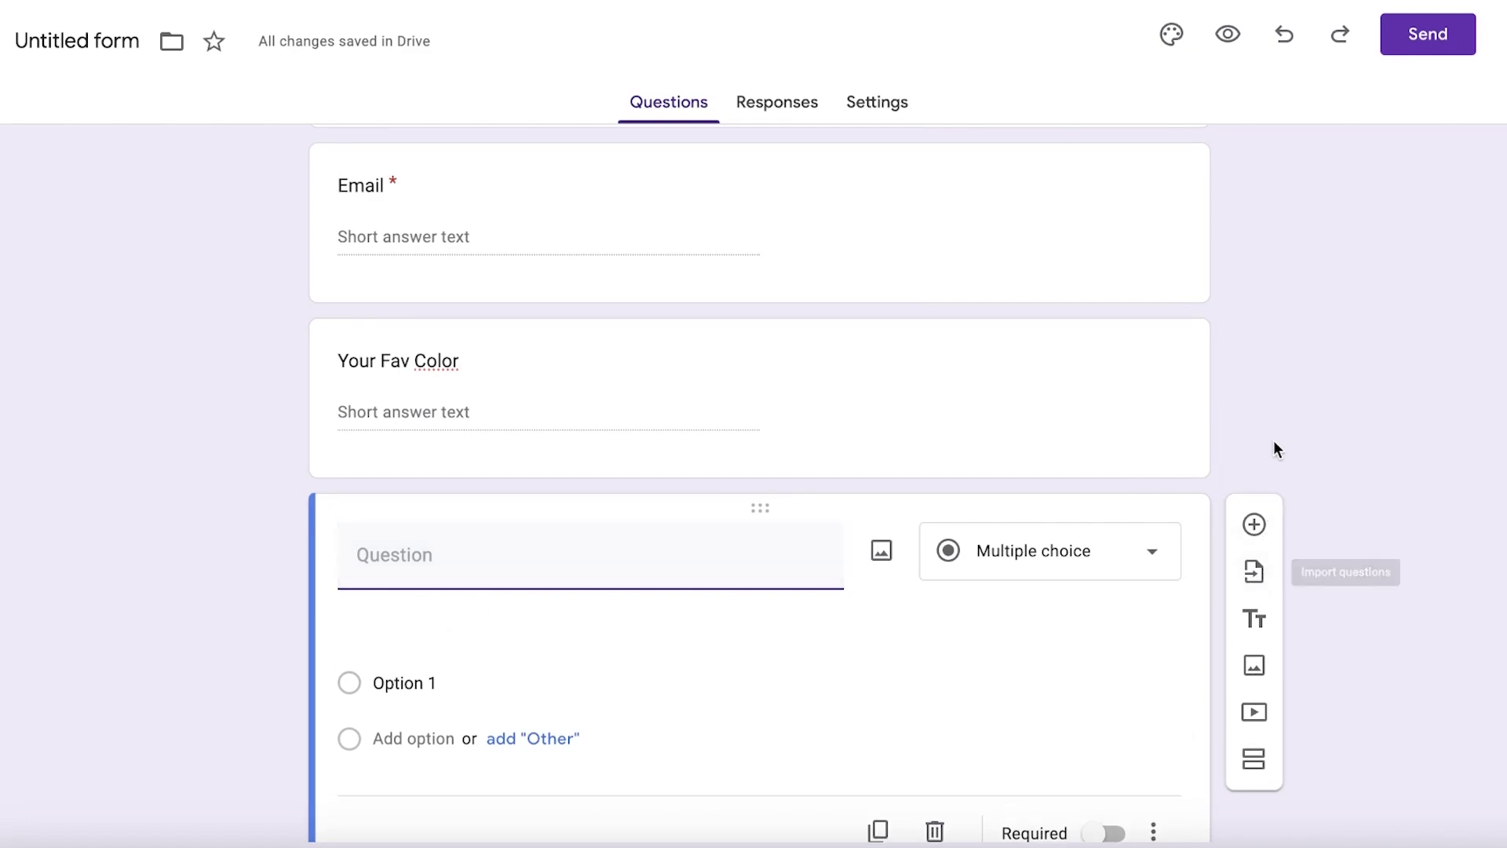
left_click(934, 775)
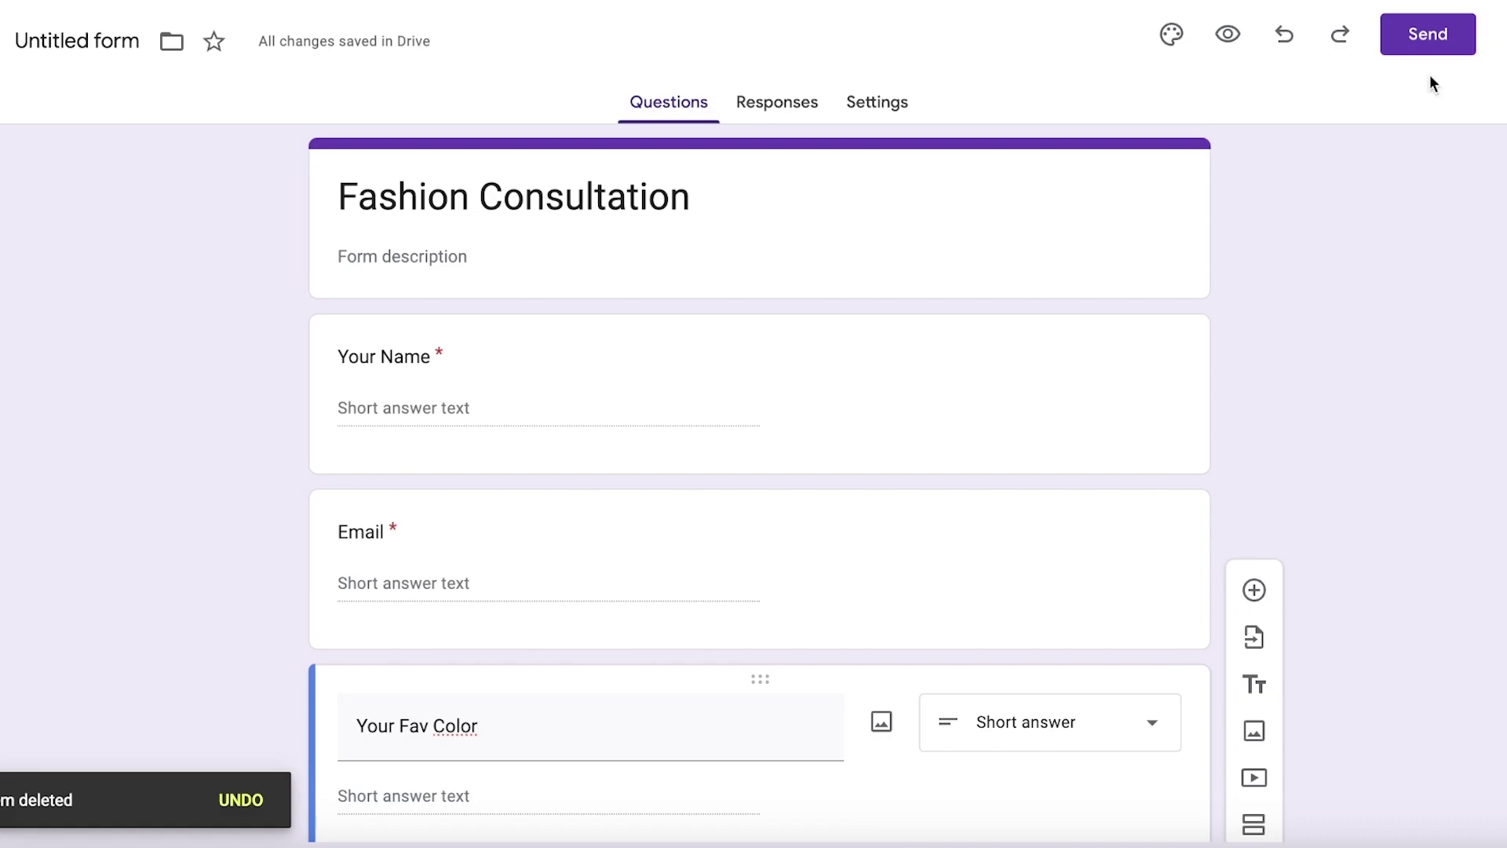
left_click(1420, 25)
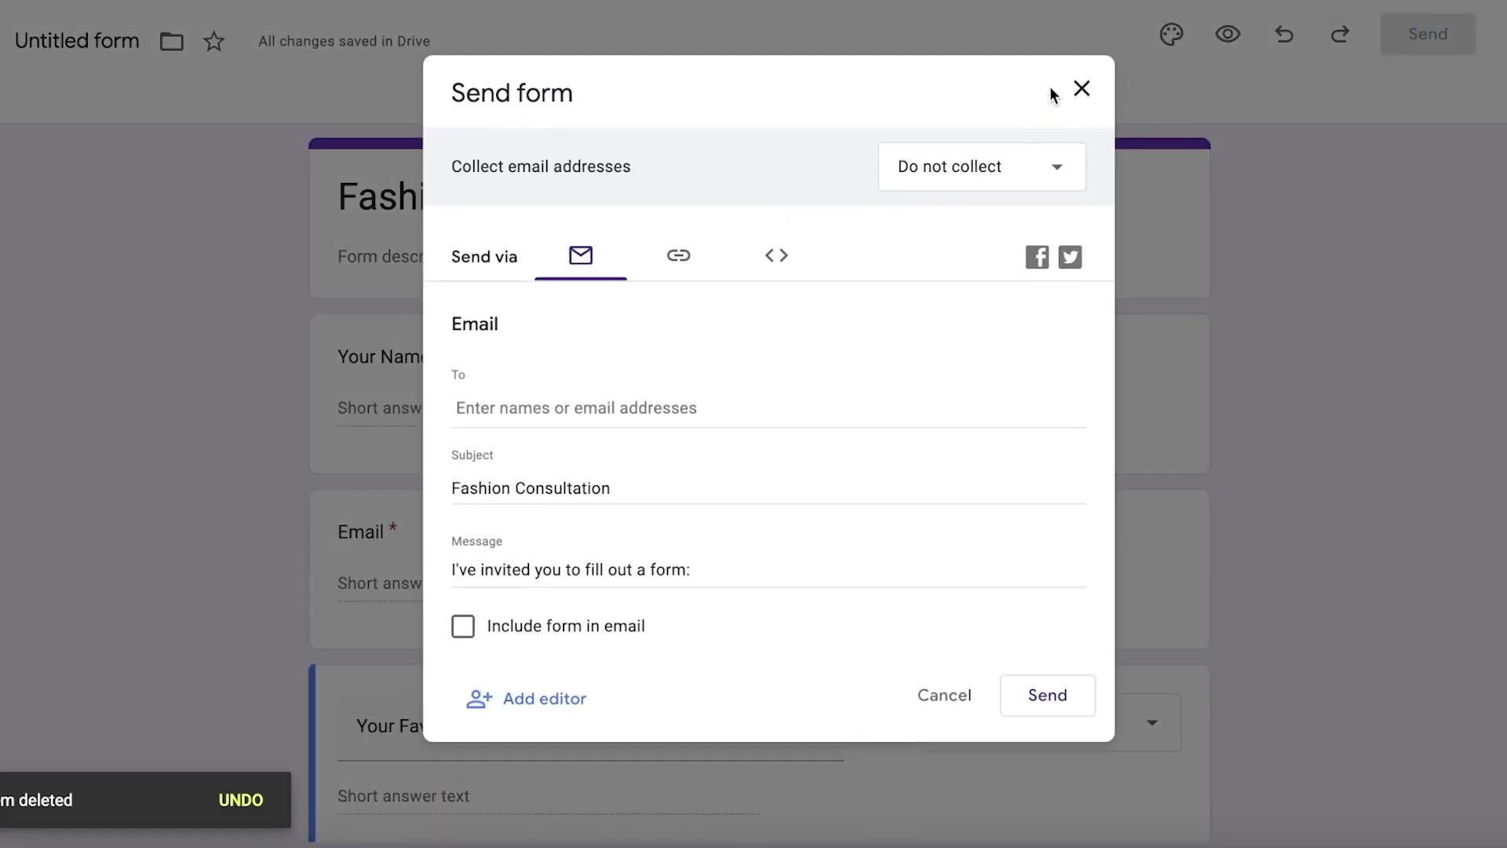
left_click(1082, 88)
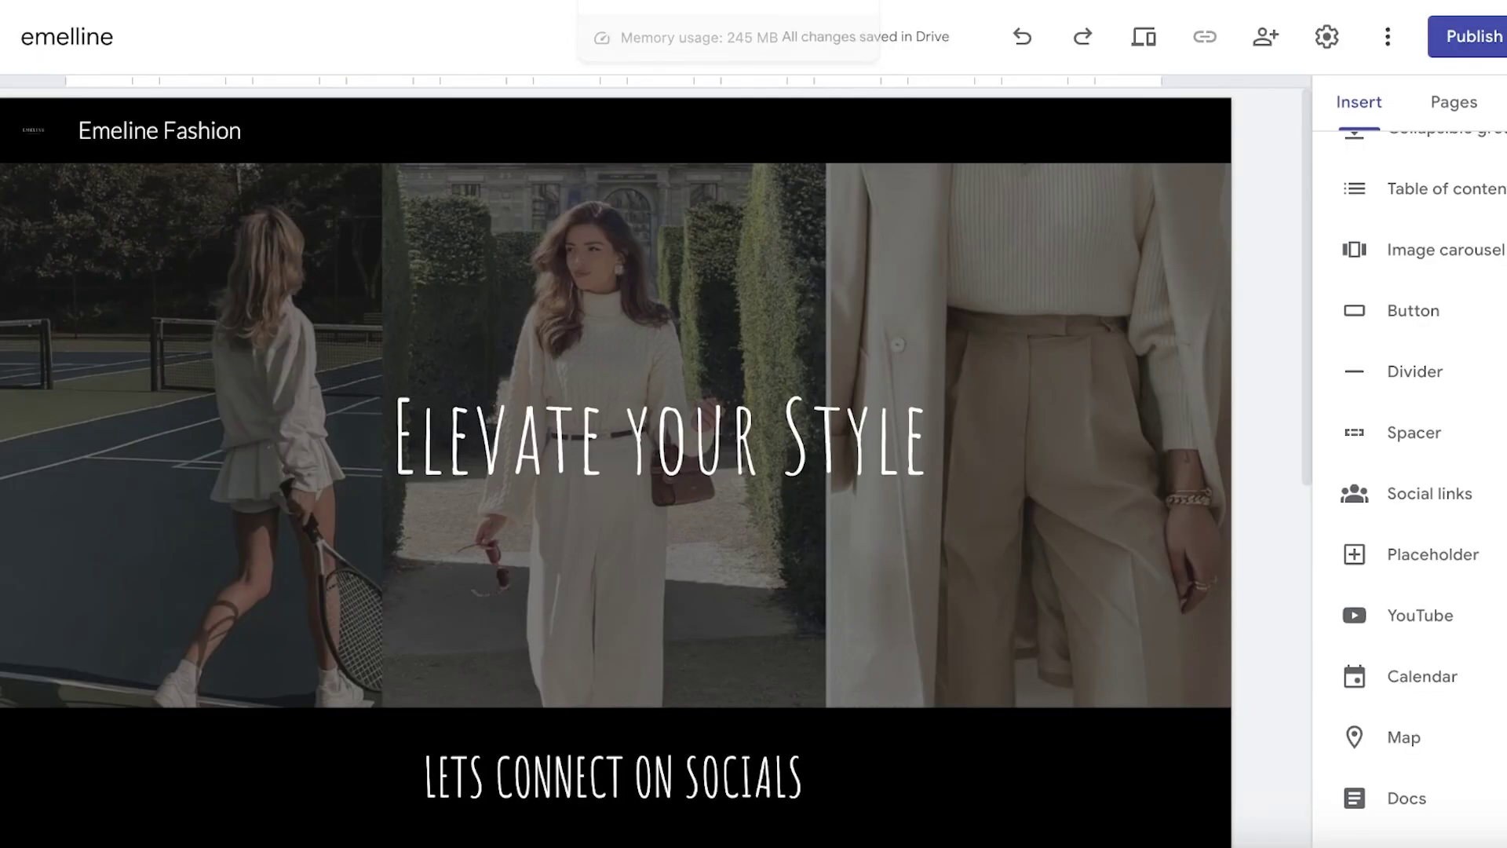
- Insert the Untitled form from the Insert panel's Forms list onto the page
mouse_move(1052, 311)
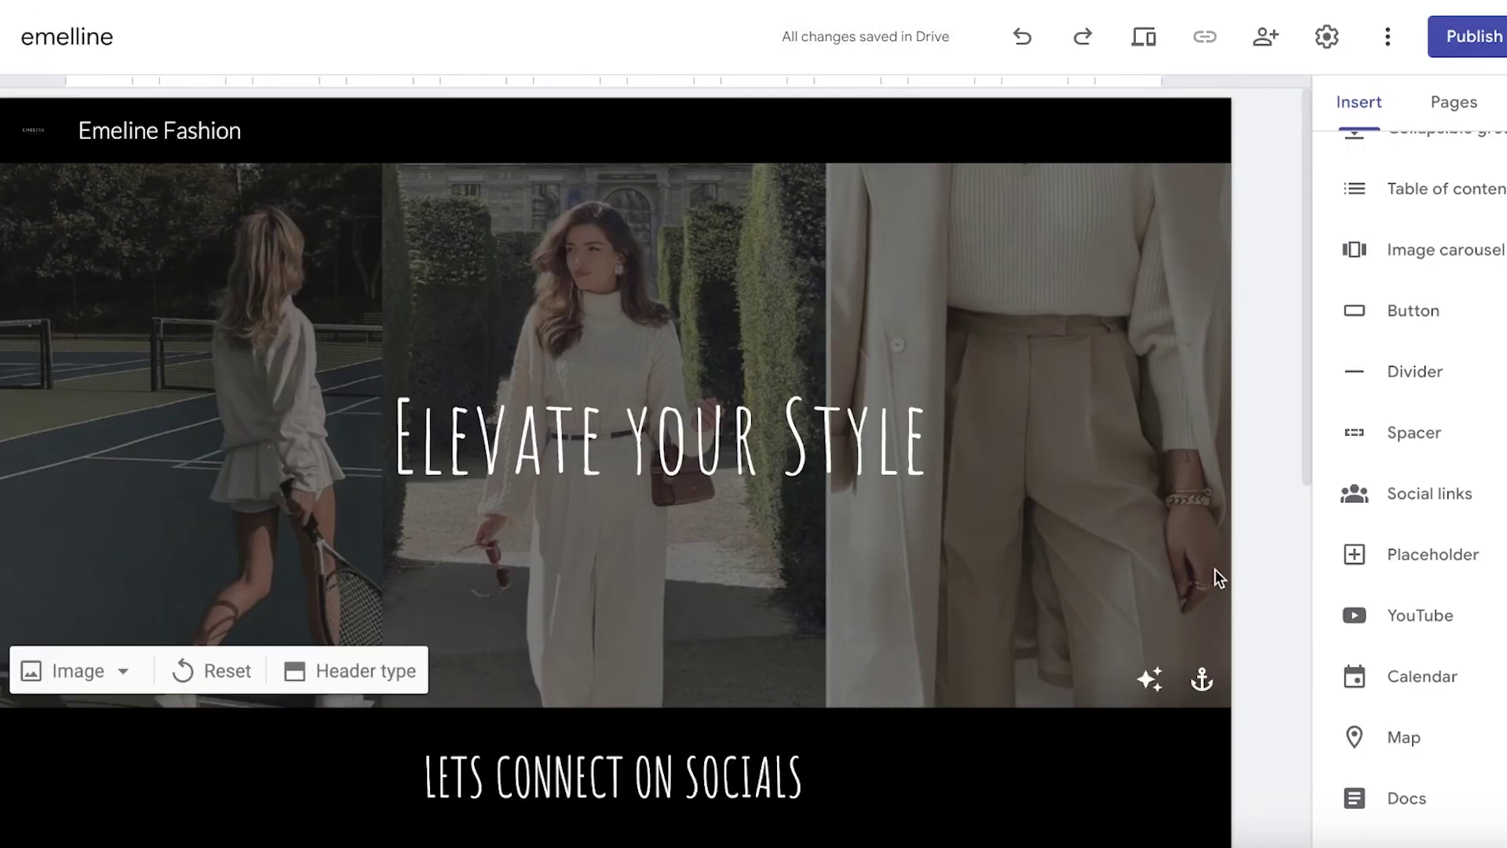
scroll(1214, 572, "down", 10)
scroll(1387, 306, "up", 5)
scroll(1304, 225, "down", 10)
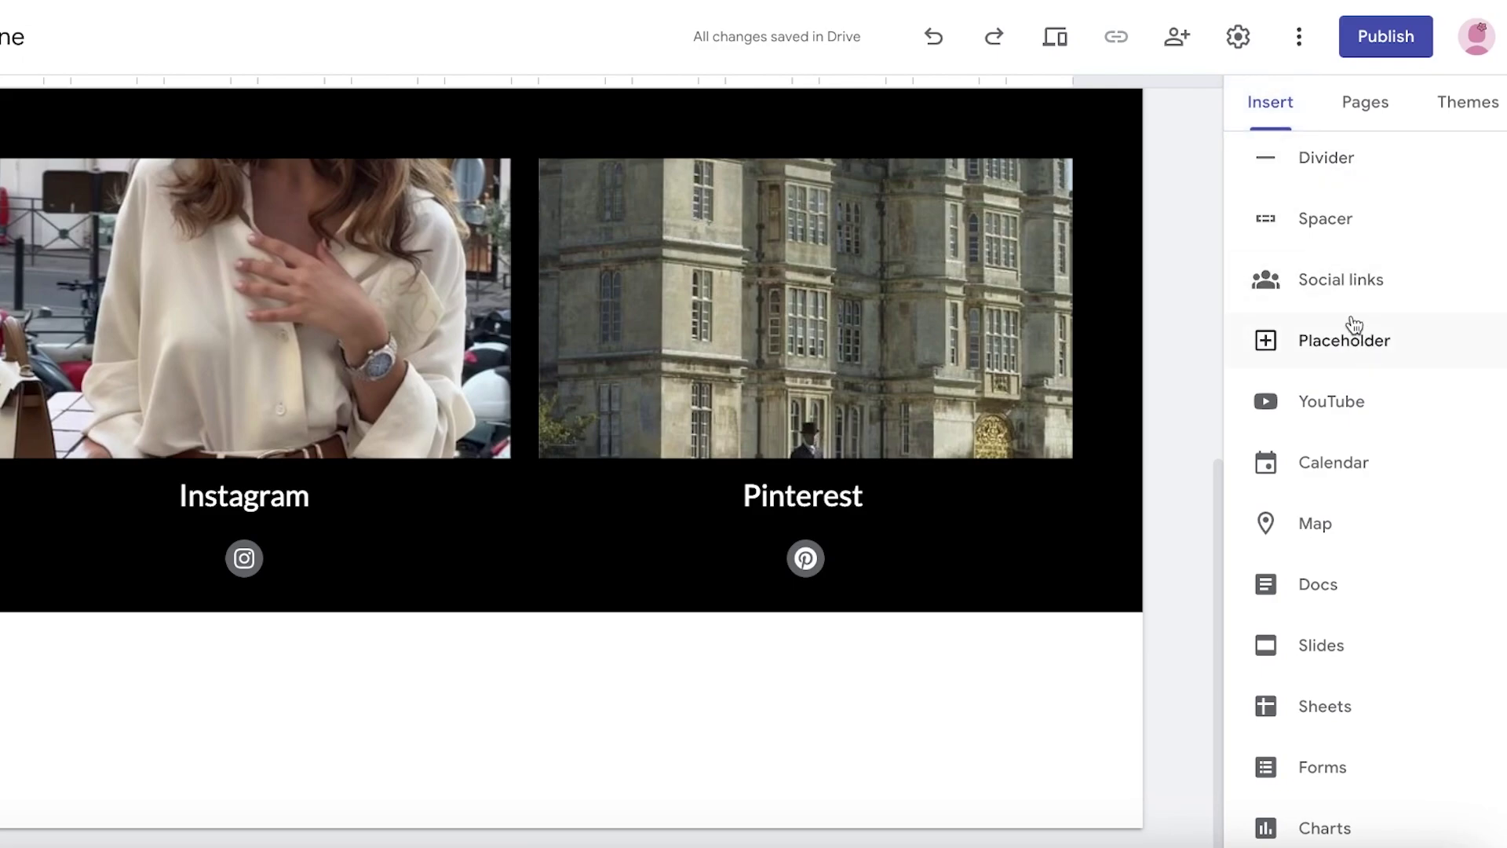
left_click(1367, 788)
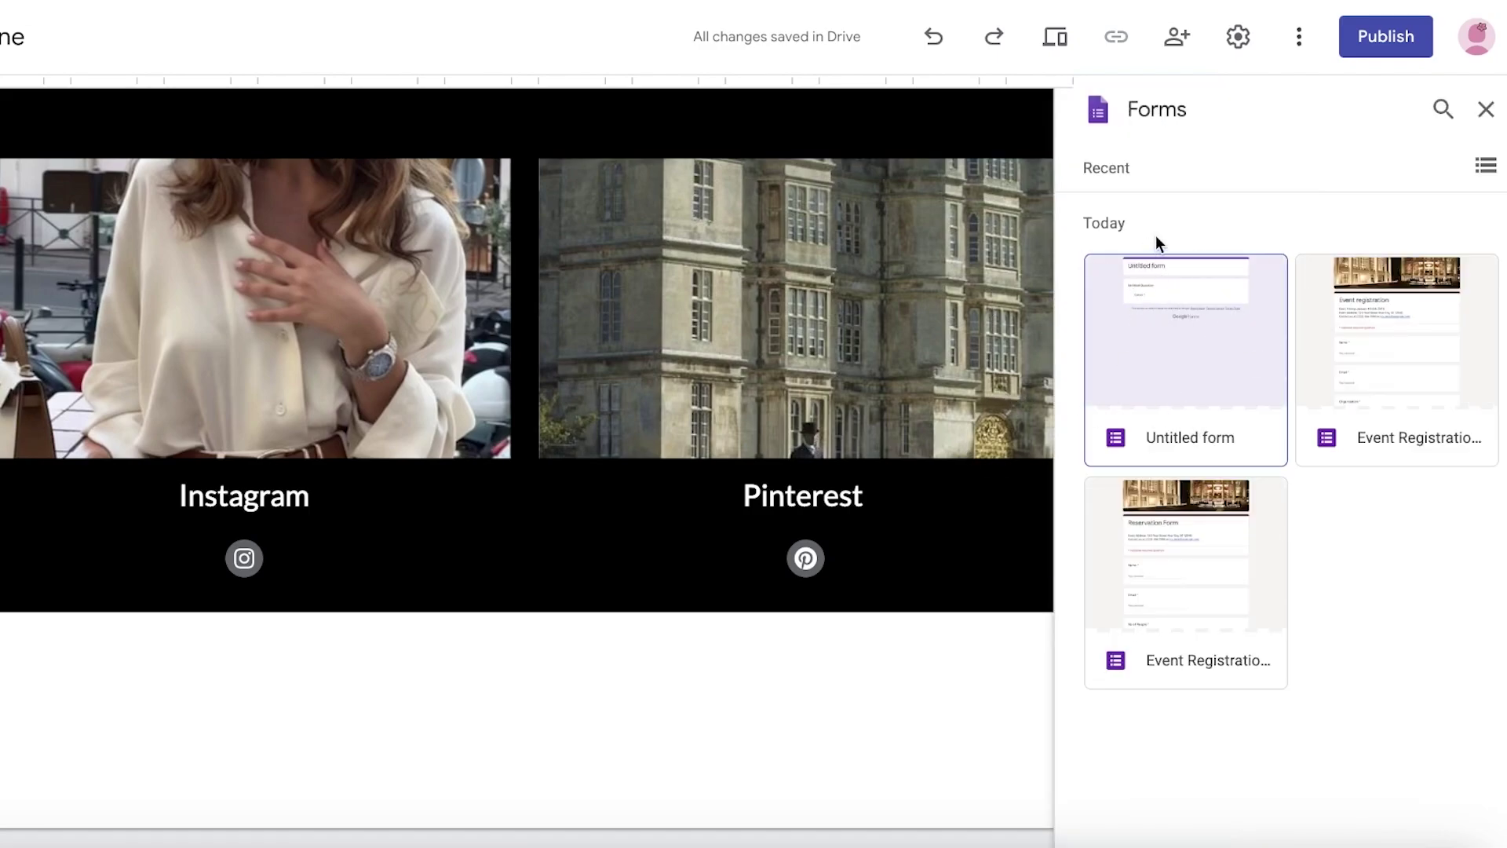
left_click(1149, 394)
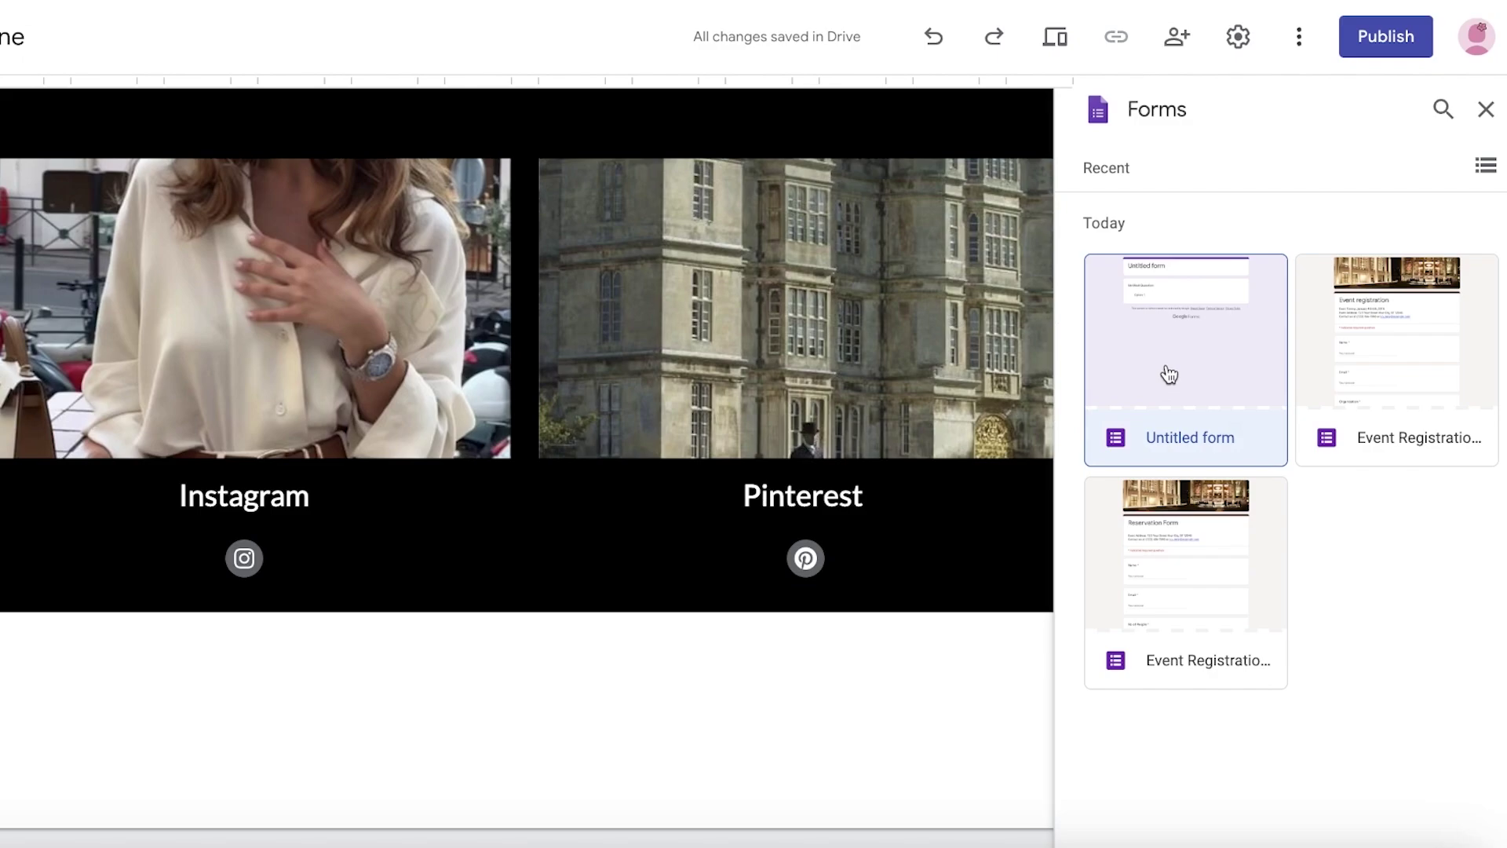
left_click(1468, 824)
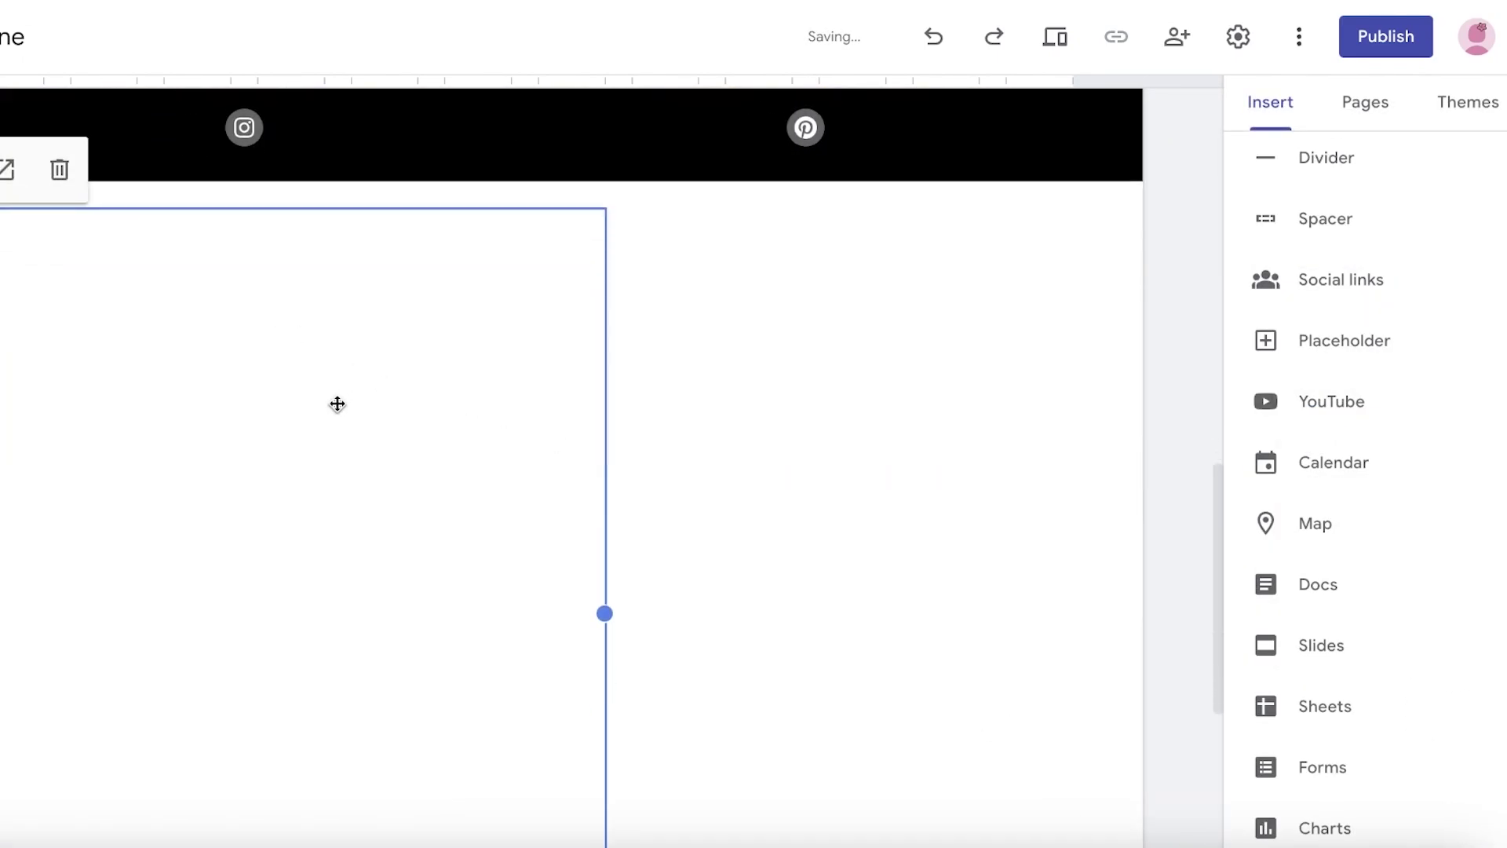
- Enlarge the Fashion Consultation form block and check its Name, Email and Fav Color questions
left_click_drag(338, 404, 562, 428)
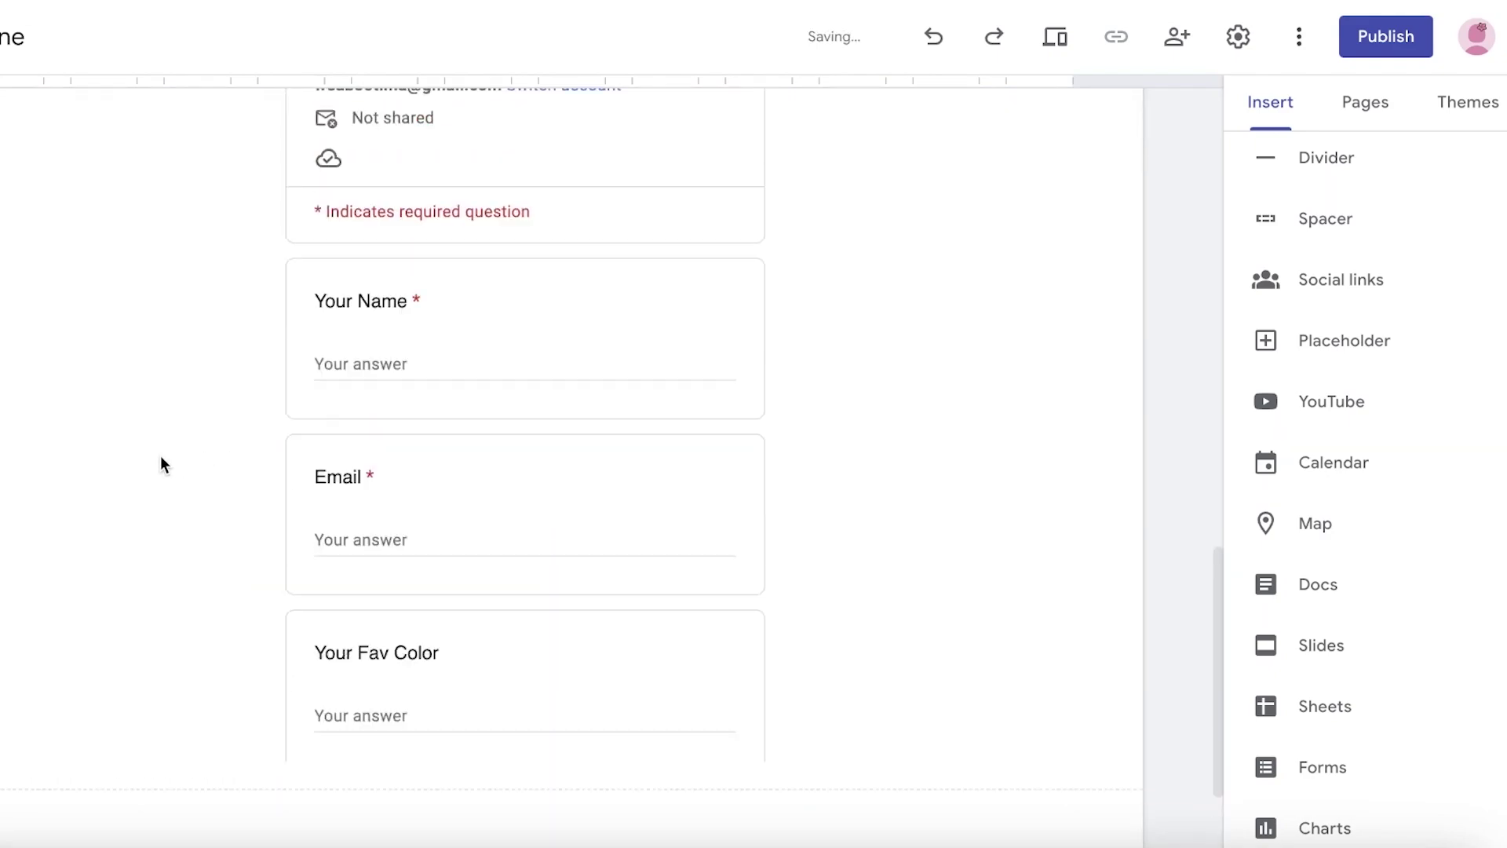
scroll(7, 363, "up", 4)
scroll(730, 451, "down", 3)
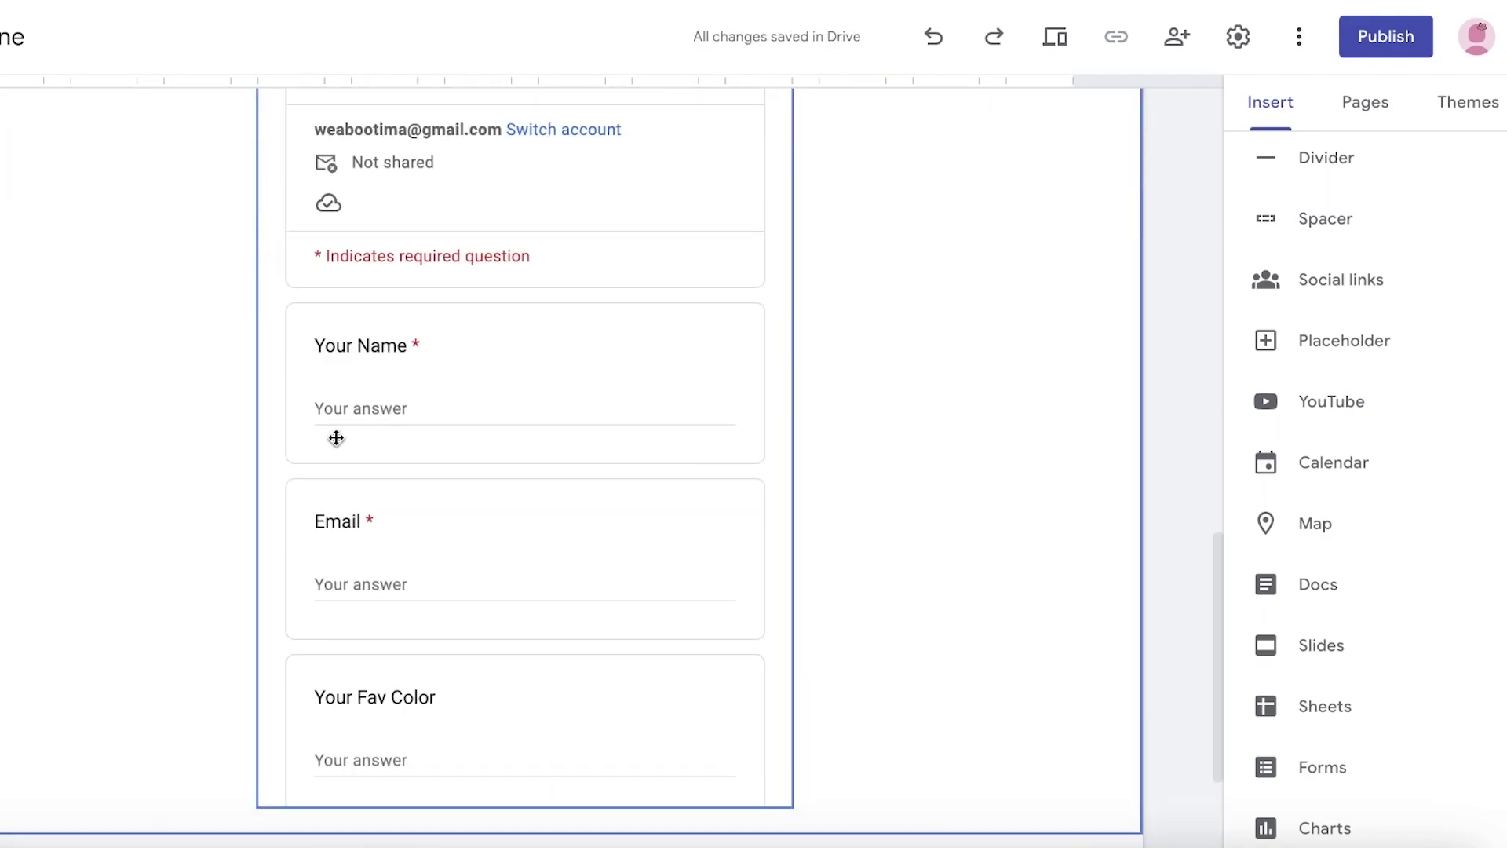
scroll(336, 438, "up", 3)
scroll(605, 362, "down", 3)
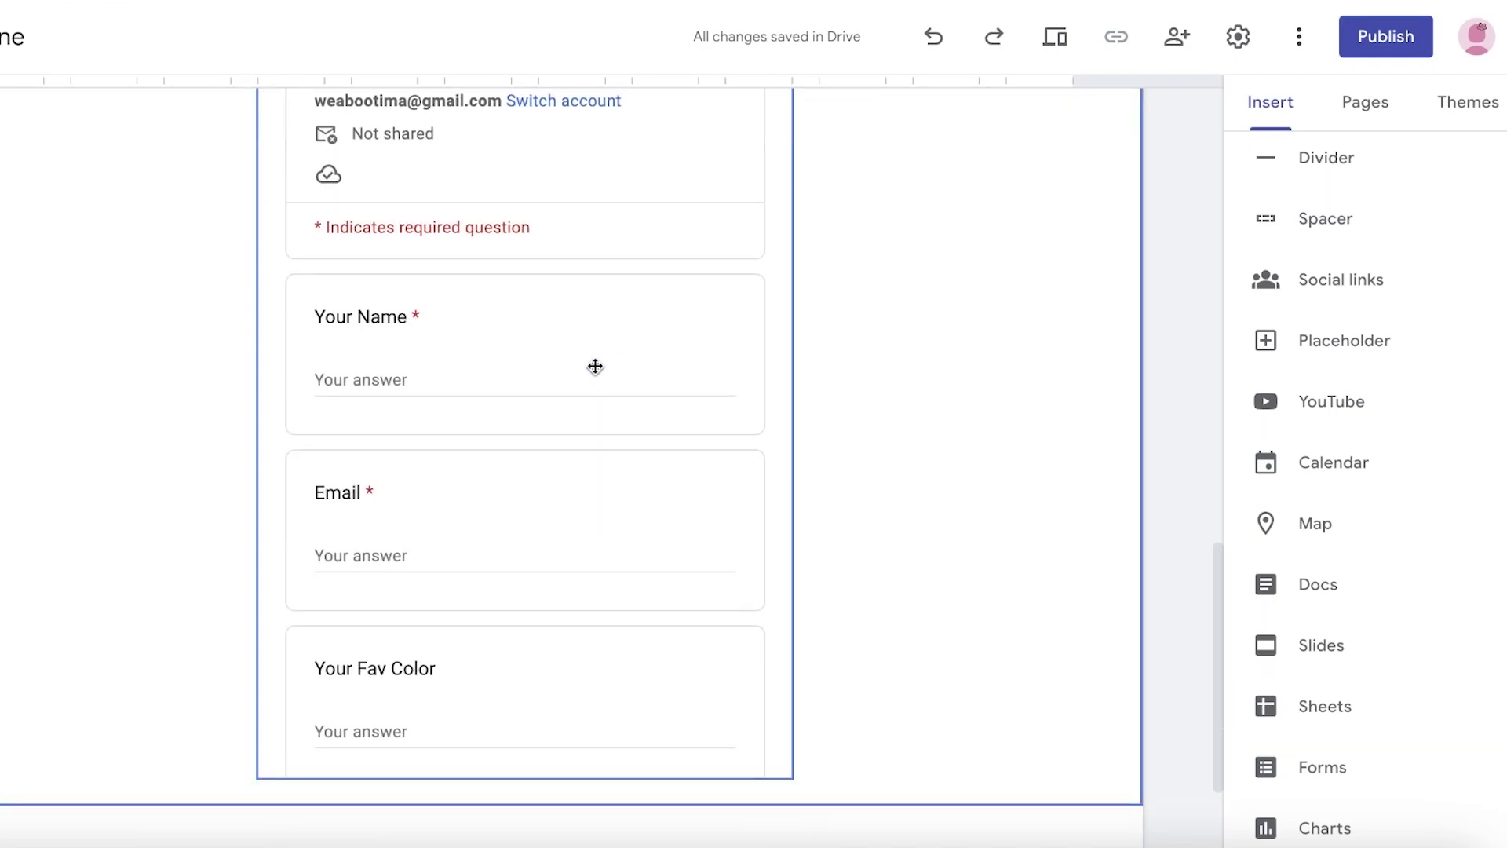
scroll(1012, 579, "up", 15)
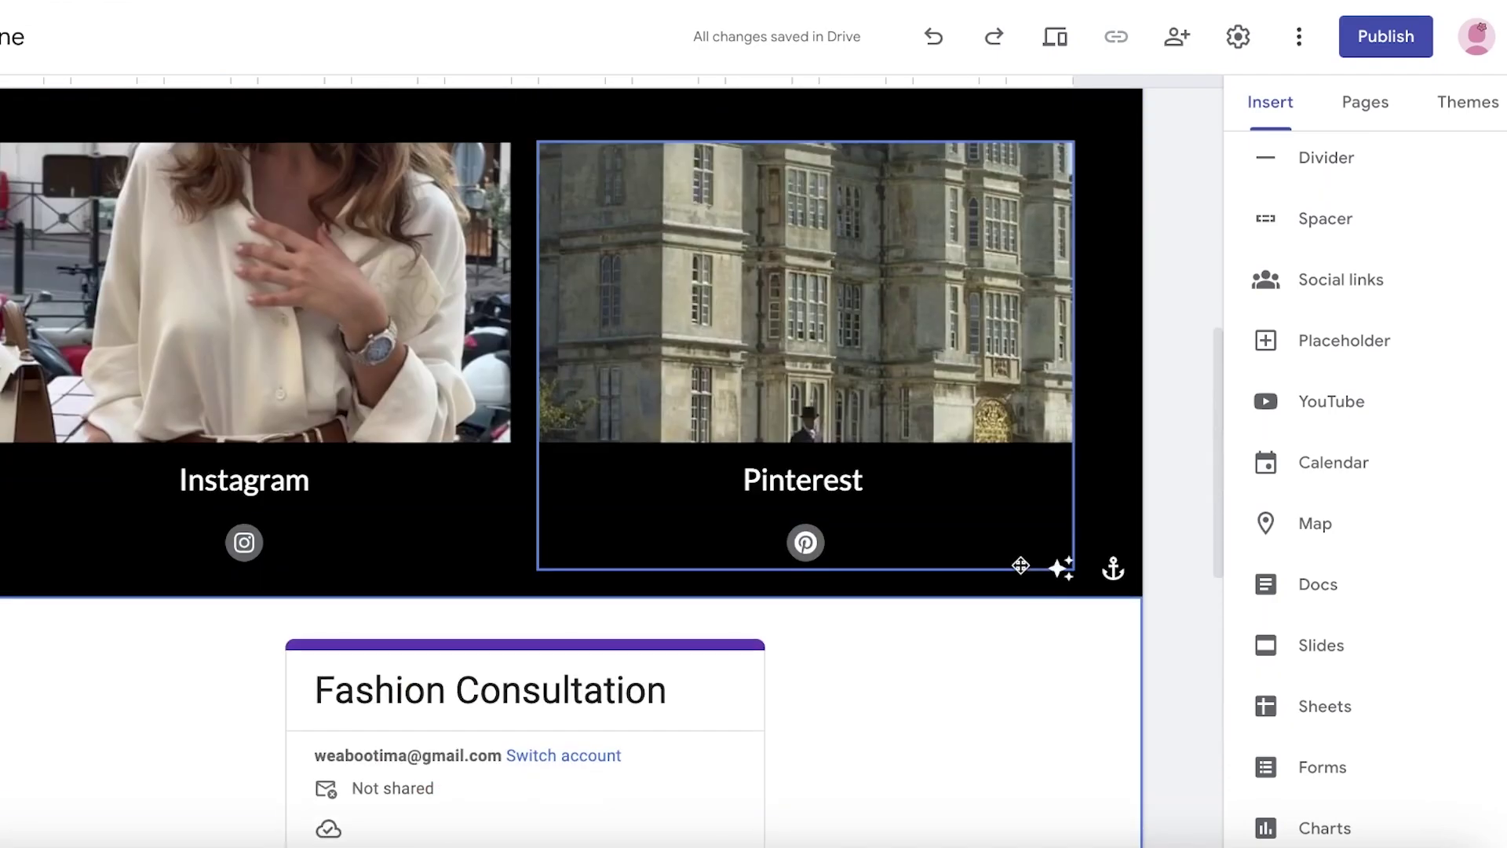
scroll(717, 379, "down", 11)
scroll(717, 380, "up", 10)
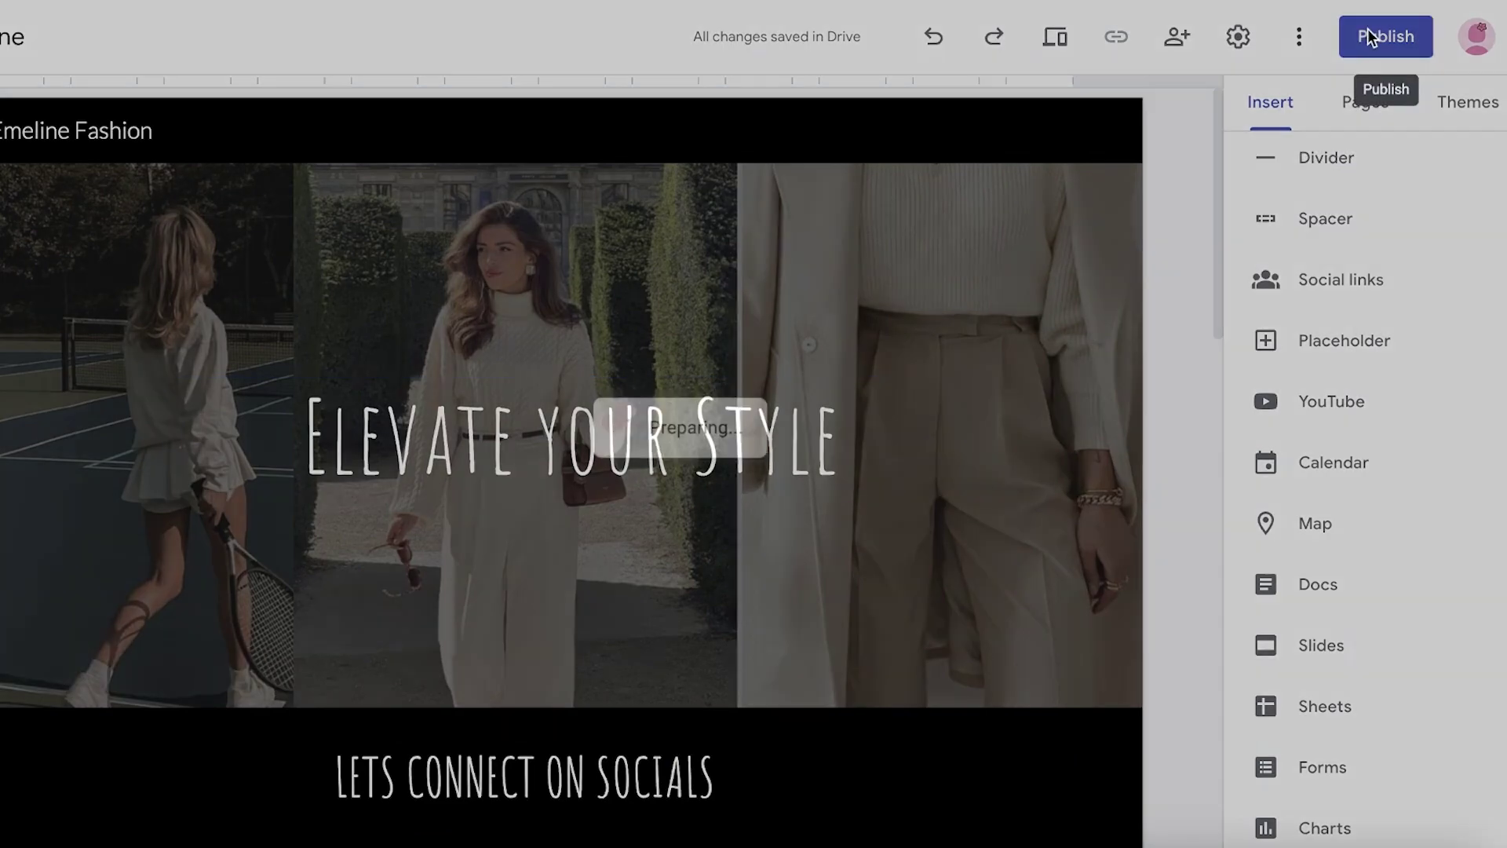
- Start publishing the site with the web address emeline-fashion, viewable by Anyone
left_click(1366, 37)
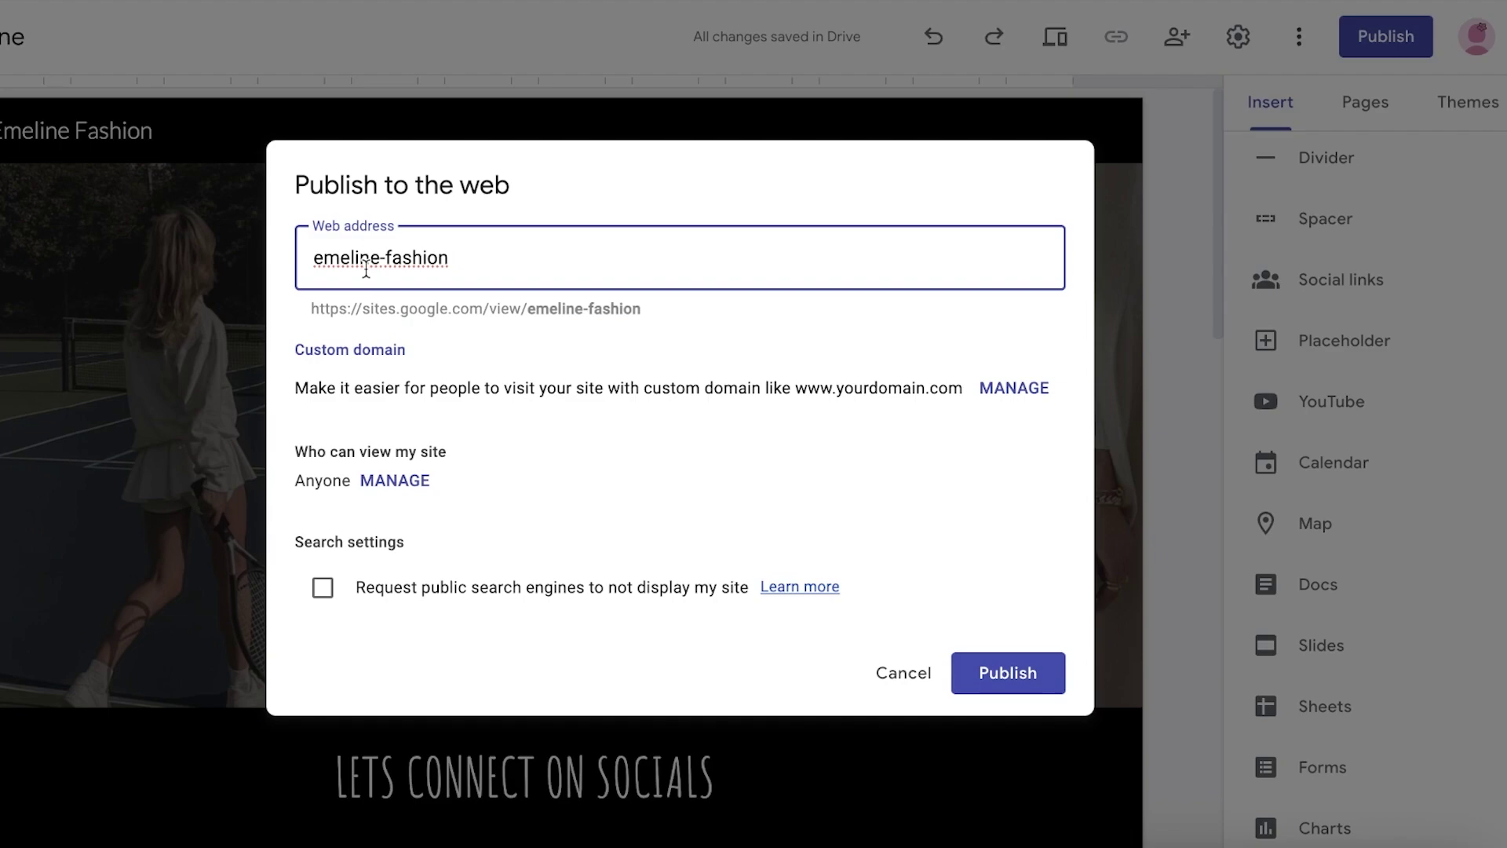
left_click(375, 349)
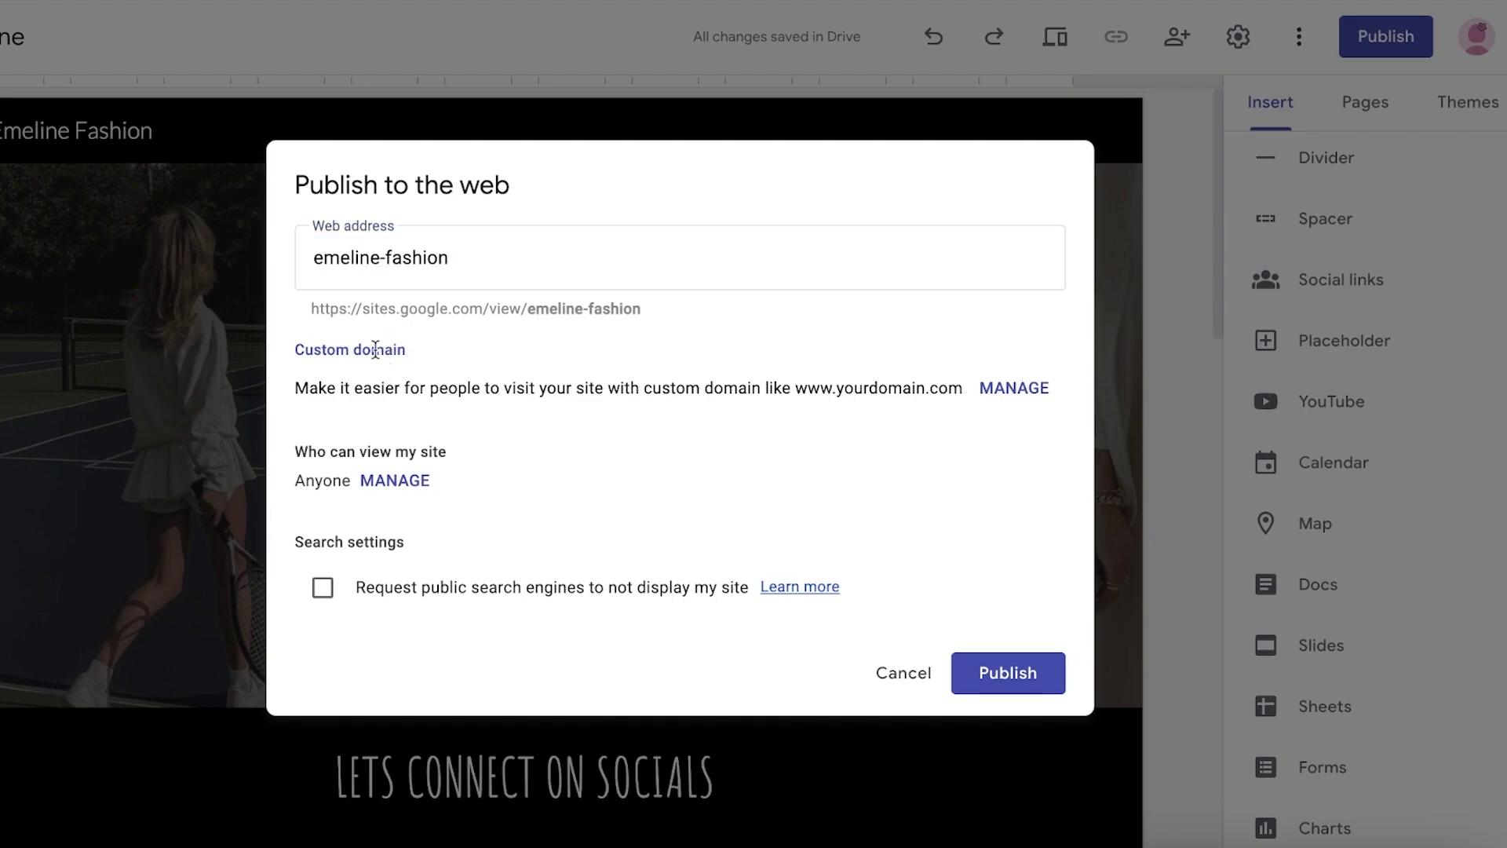